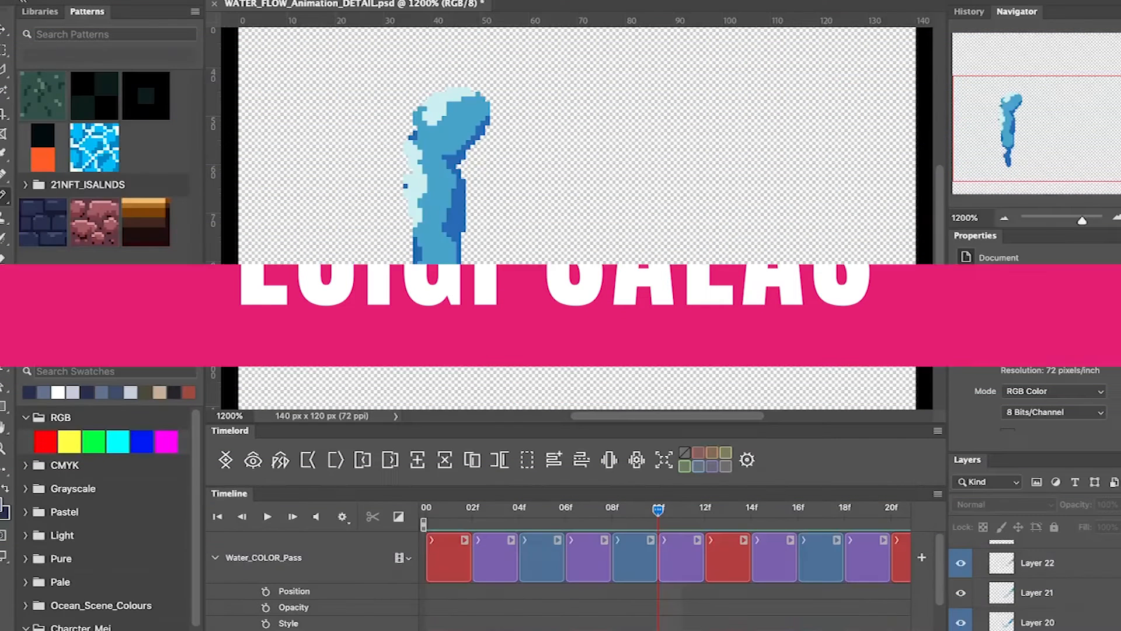
# - Scrub through the existing water flow animation on the timeline
pyautogui.click(543, 509)
pyautogui.moveTo(531, 512); pyautogui.dragTo(650, 547)
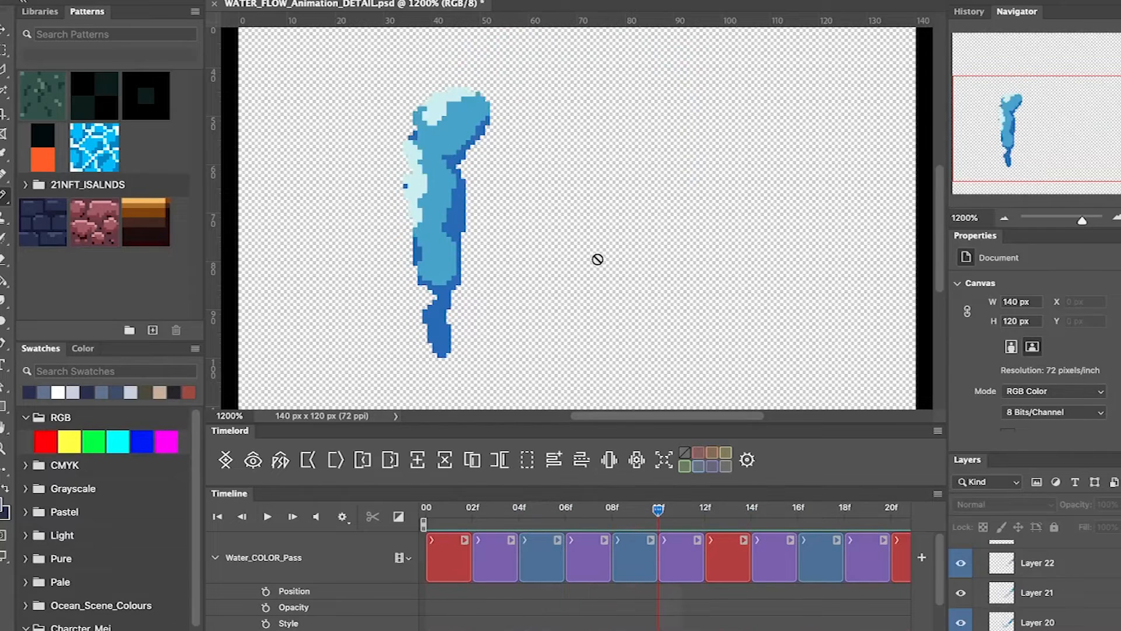
# - Create a new document from the saved 4:5 Aspect Ratio preset, sized 150 by 150 pixels at 72 pixels/inch
pyautogui.press('super+n')
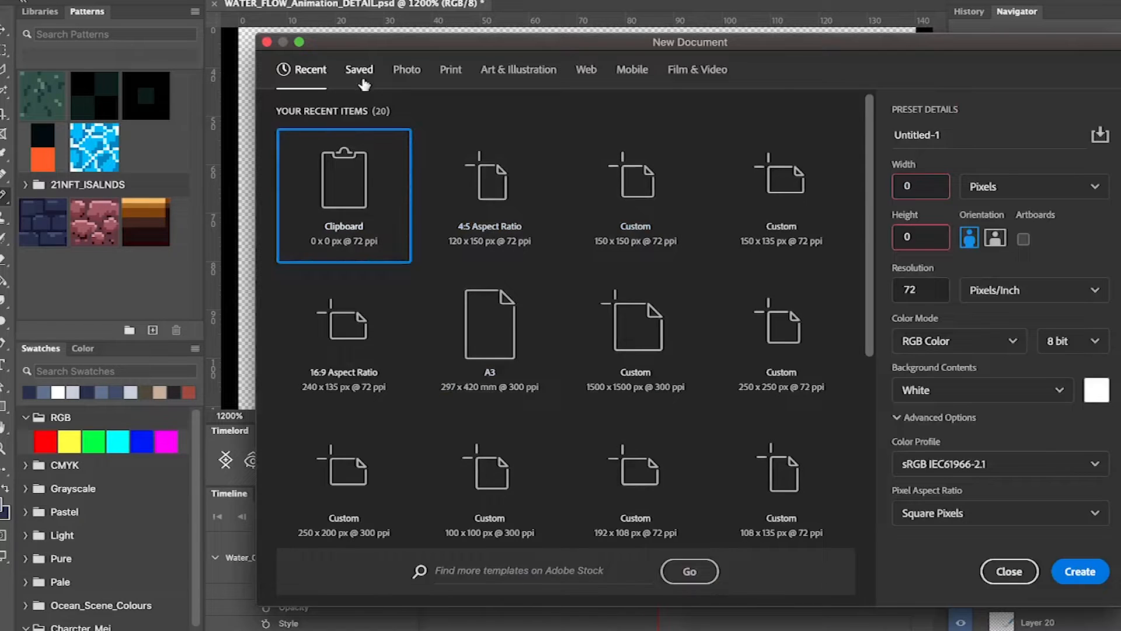
pyautogui.click(359, 69)
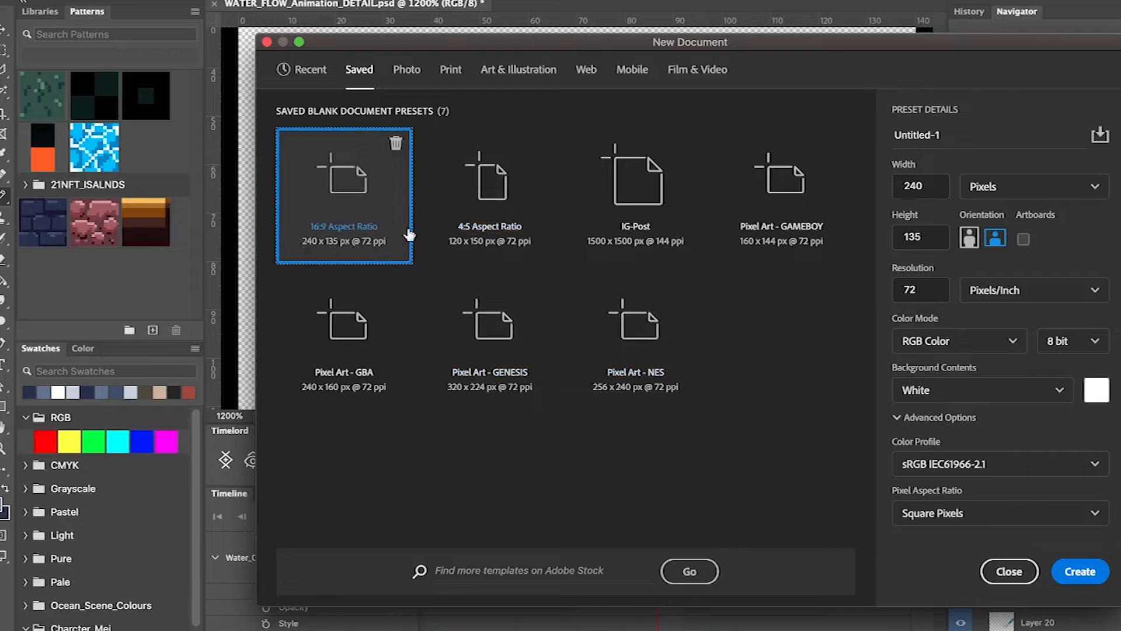
pyautogui.click(535, 250)
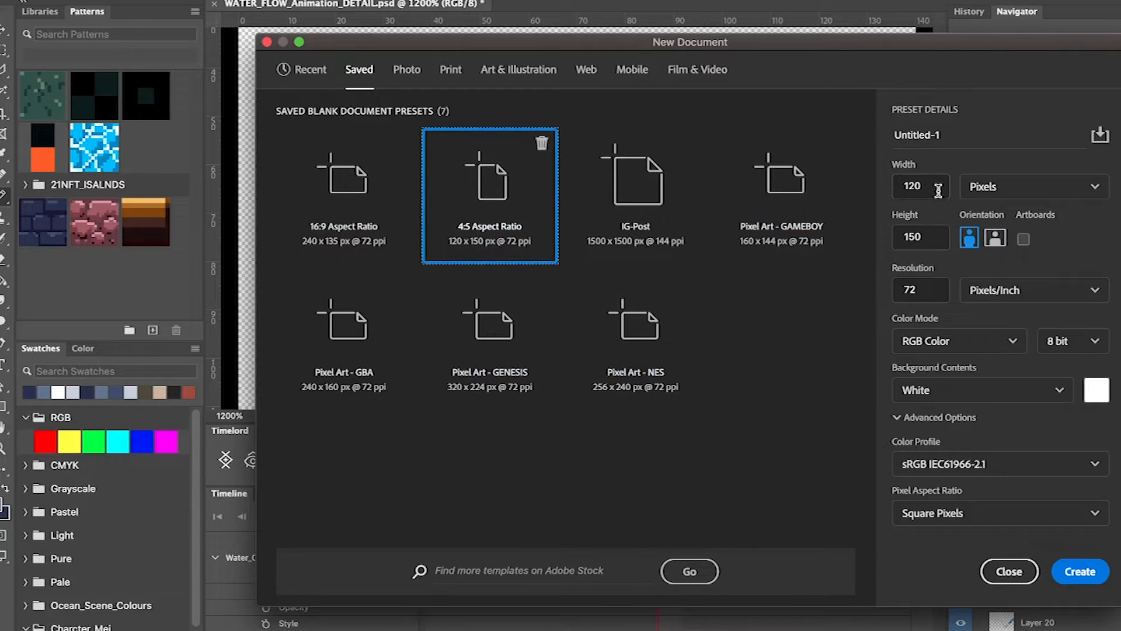
pyautogui.doubleClick(914, 186)
pyautogui.write('150')
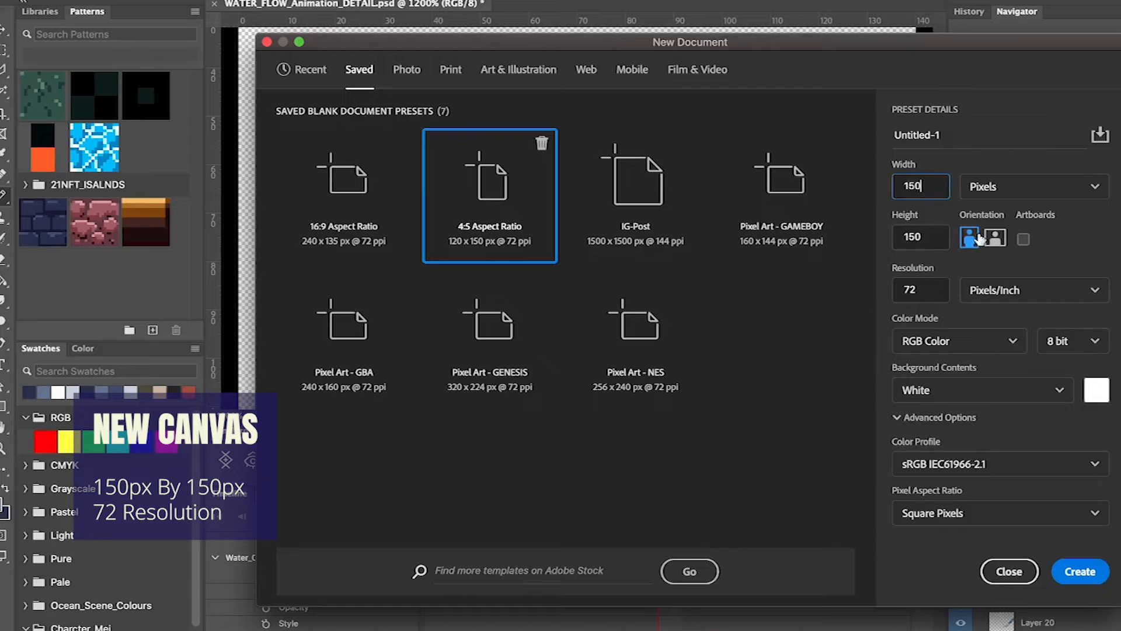
pyautogui.click(1019, 186)
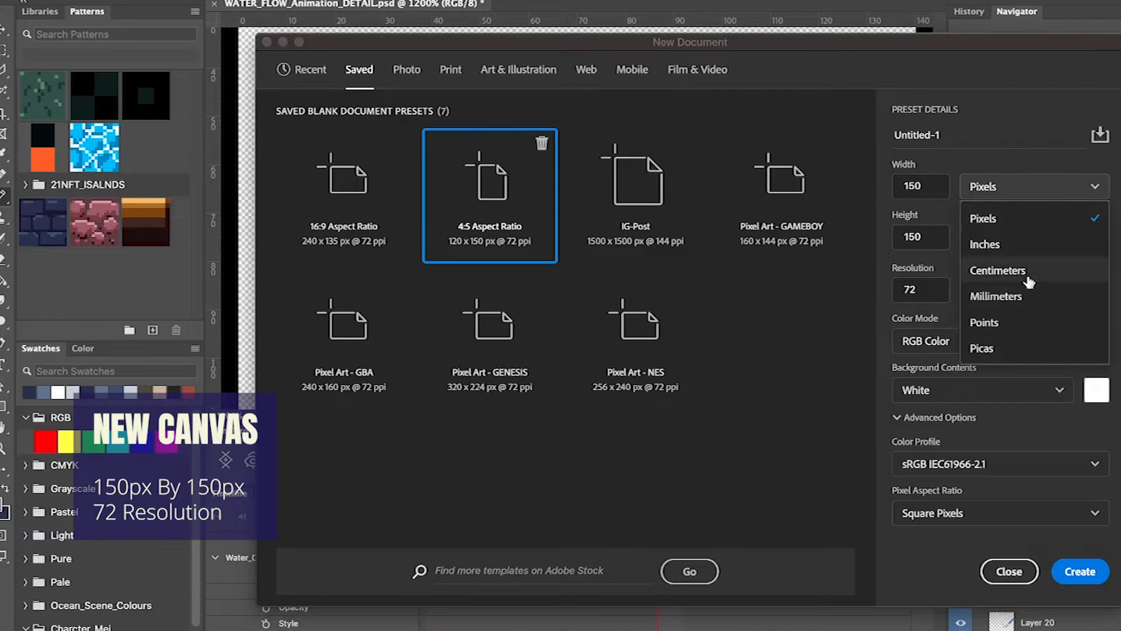
pyautogui.click(1021, 185)
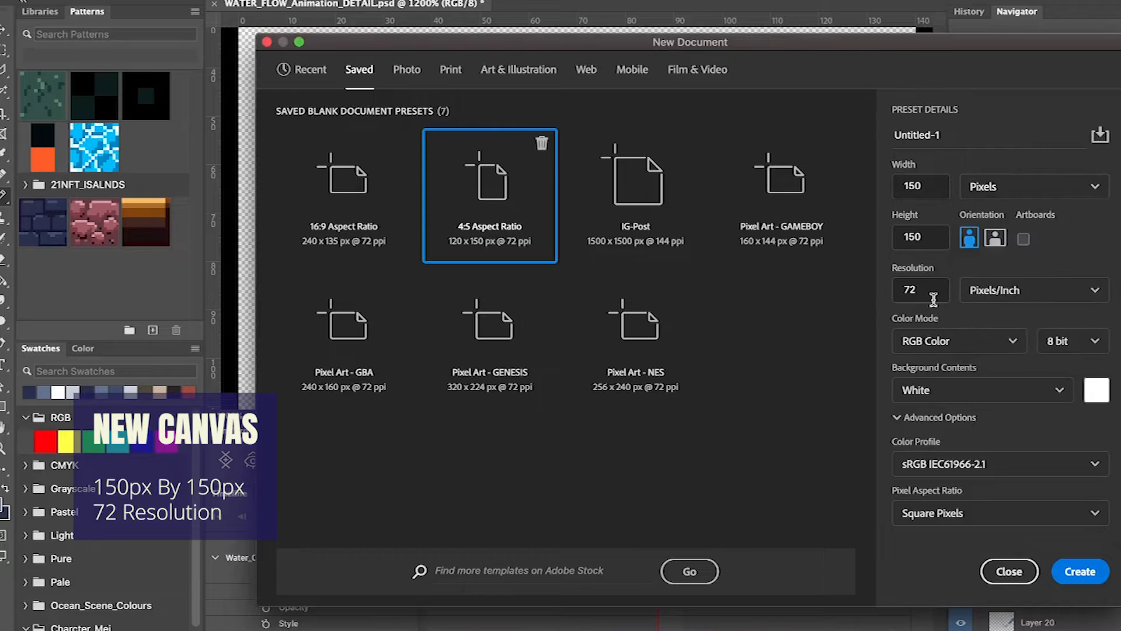
pyautogui.click(1002, 290)
pyautogui.click(1041, 299)
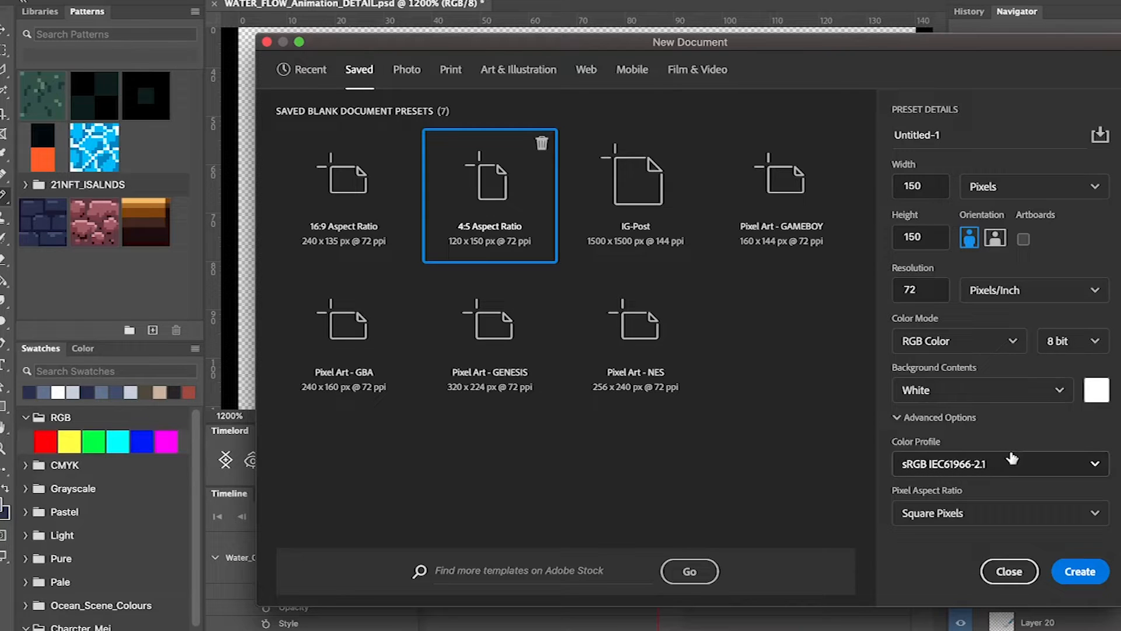
pyautogui.click(1087, 571)
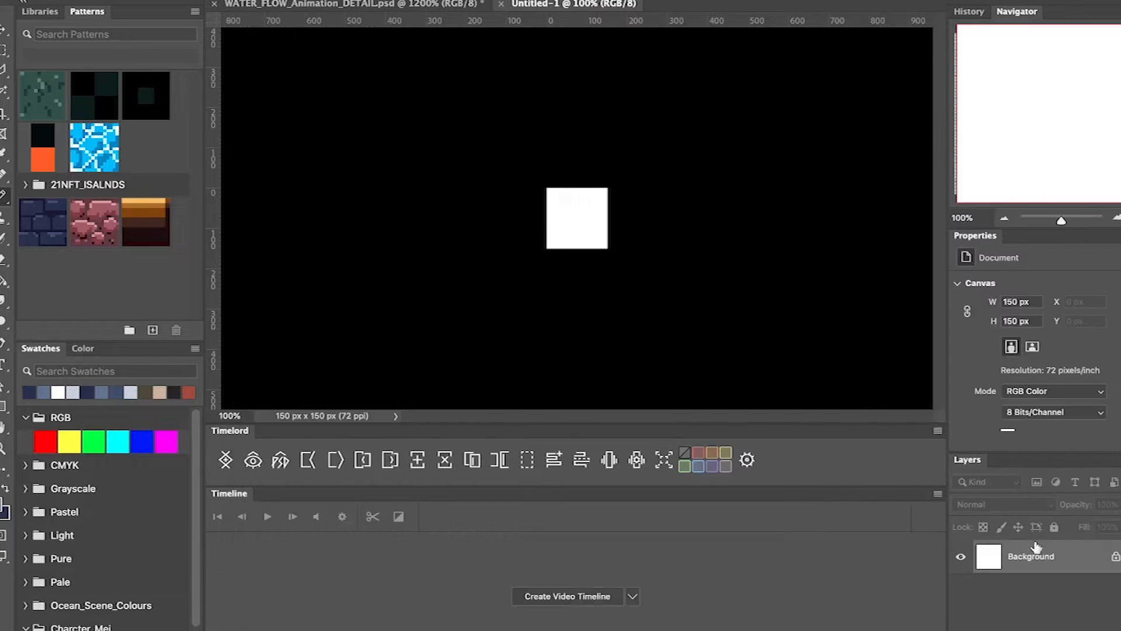
# - Fit the new canvas to the view, unlock the Background layer and add a blank layer above it
pyautogui.press('v')
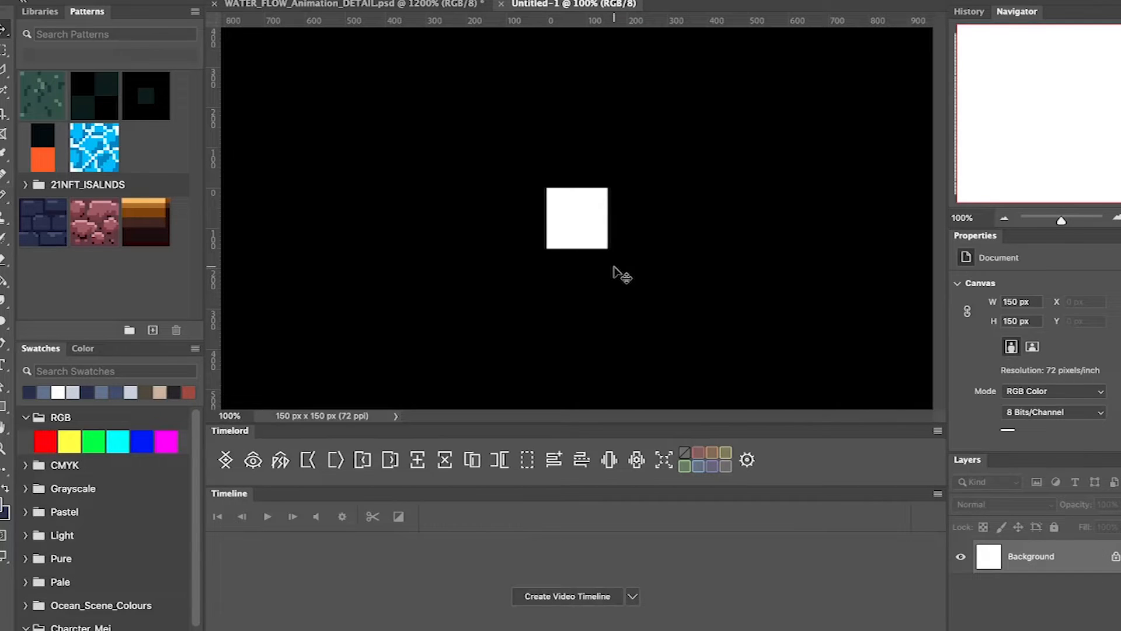
pyautogui.hotkey('ctrl', '0')
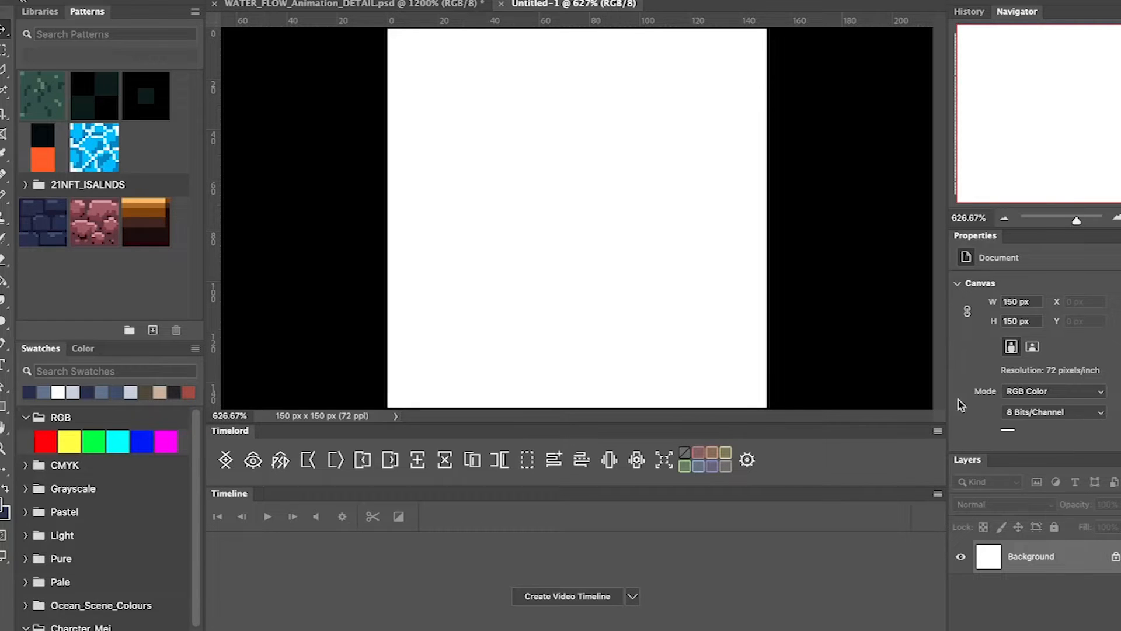
pyautogui.click(1116, 557)
pyautogui.hotkey('ctrl', 'shift', 'alt', 'n')
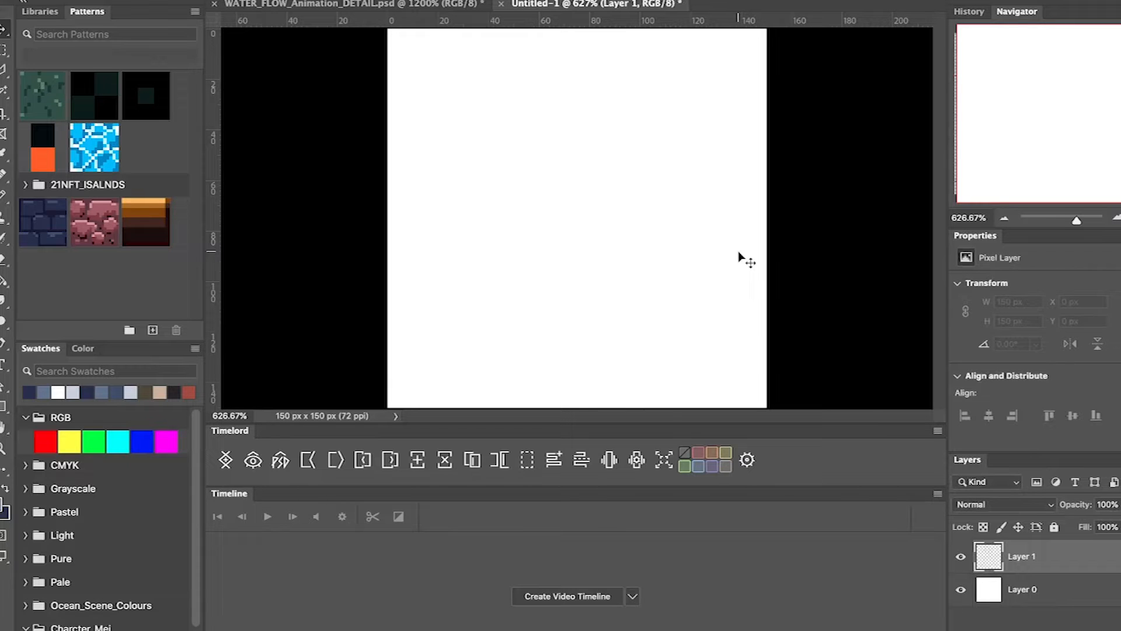
# - Show the grid over the canvas, examine its squares up close, and hide it again
pyautogui.hotkey('ctrl', "'")
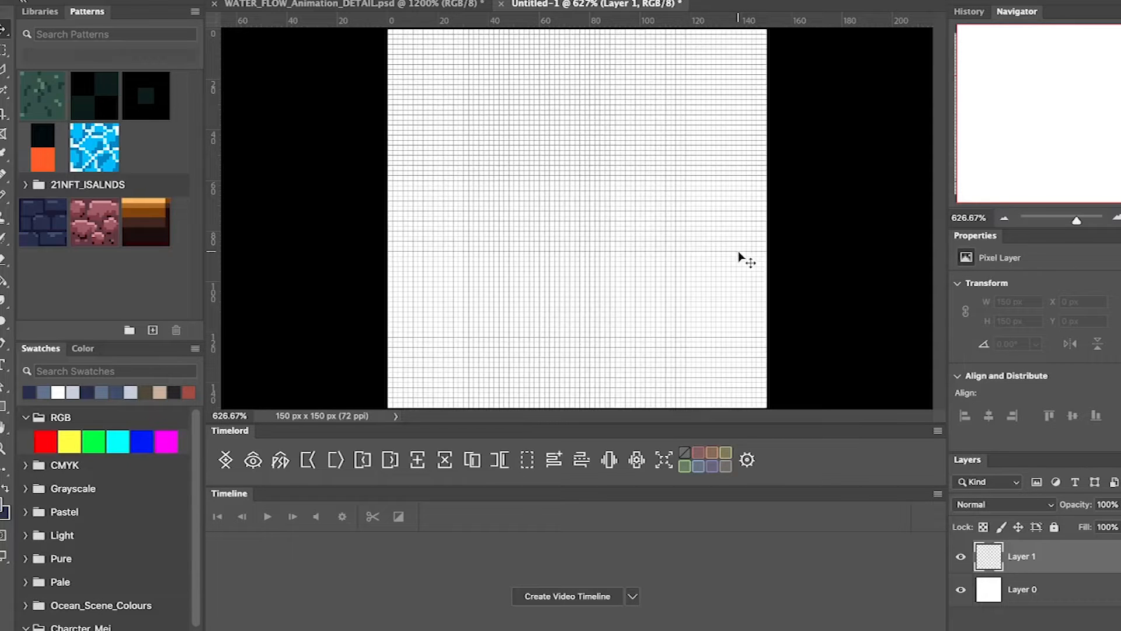
pyautogui.hotkey('ctrl', '+')
pyautogui.hotkey('ctrl', '+')
pyautogui.hotkey('ctrl', '+')
pyautogui.hotkey('ctrl', '+')
pyautogui.hotkey('ctrl', '+')
pyautogui.hotkey('ctrl', '-')
pyautogui.hotkey('ctrl', '-')
pyautogui.hotkey('ctrl', '-')
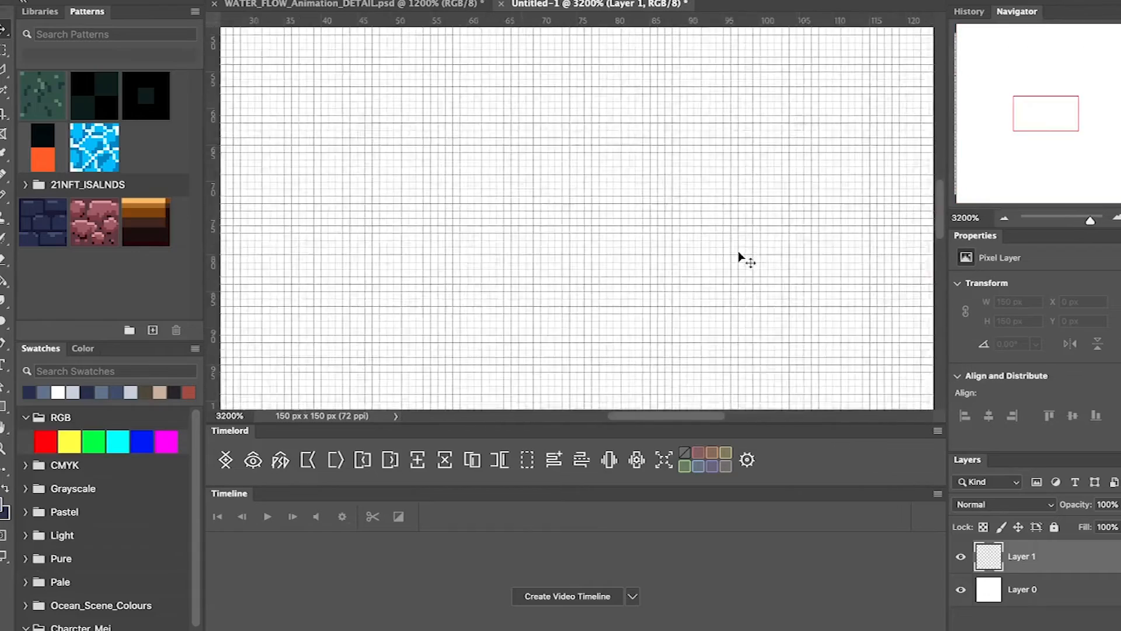
pyautogui.hotkey('ctrl', '-')
pyautogui.hotkey('ctrl', '-')
pyautogui.hotkey('ctrl', "'")
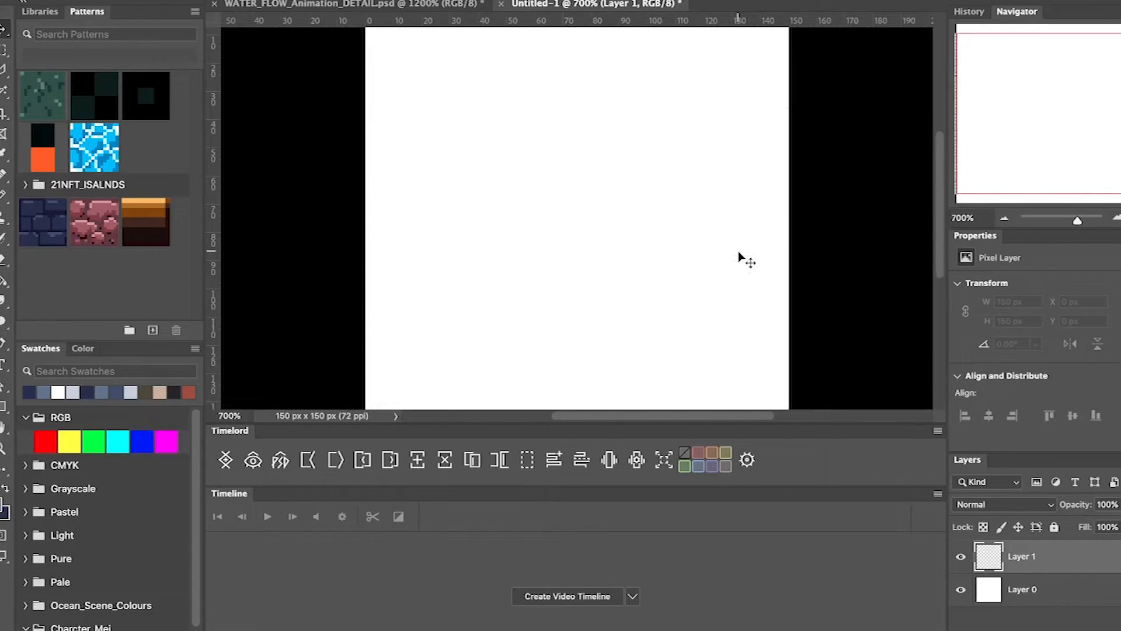
# - Open the save dialog for the untitled document and cancel it
pyautogui.press('super+s')
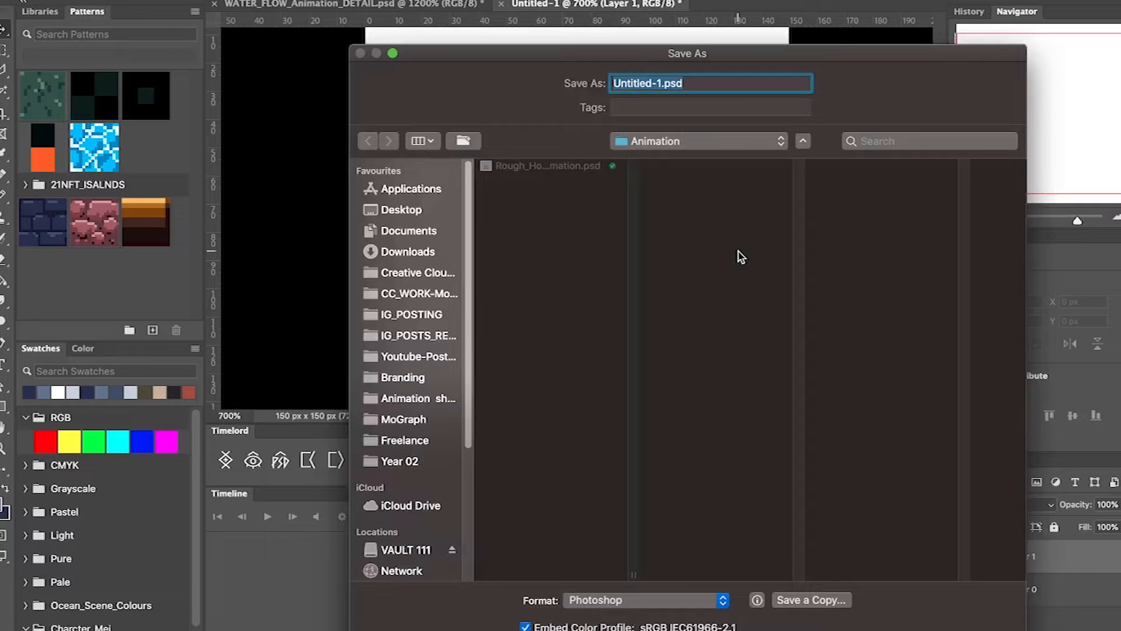
pyautogui.press('Escape')
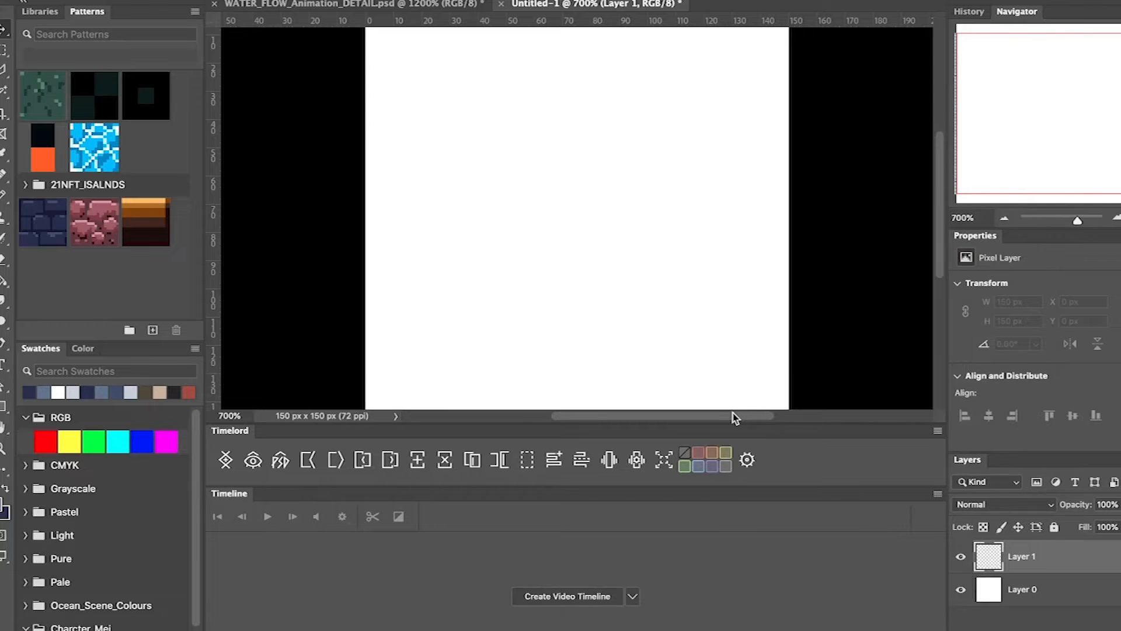
# - Activate the Pencil tool and check its brush options
pyautogui.press('b')
pyautogui.rightClick(3, 198)
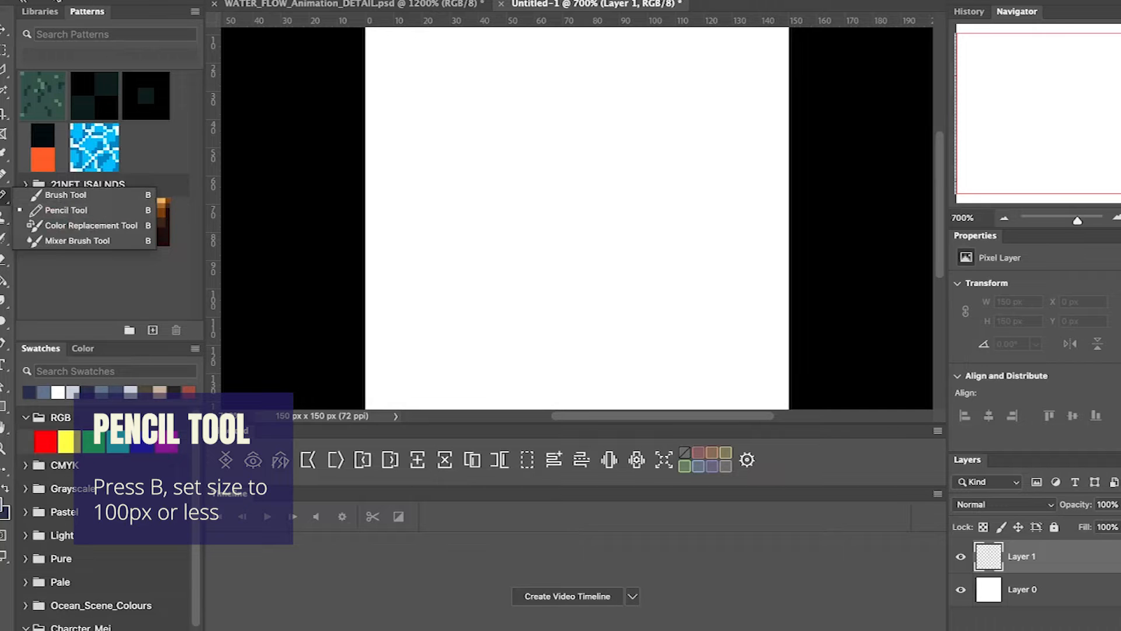
pyautogui.click(37, 2)
pyautogui.click(37, 2)
pyautogui.click(64, 1)
pyautogui.click(64, 2)
# - Paint a dark blue test blob about 86 by 79 px plus smaller pencil strokes on Layer 1, and clear them all
pyautogui.moveTo(497, 234)
pyautogui.mouseDown()
pyautogui.moveTo(534, 206)
pyautogui.moveTo(560, 220)
pyautogui.moveTo(537, 265)
pyautogui.moveTo(573, 226)
pyautogui.moveTo(551, 230)
pyautogui.moveTo(538, 257)
pyautogui.mouseUp()
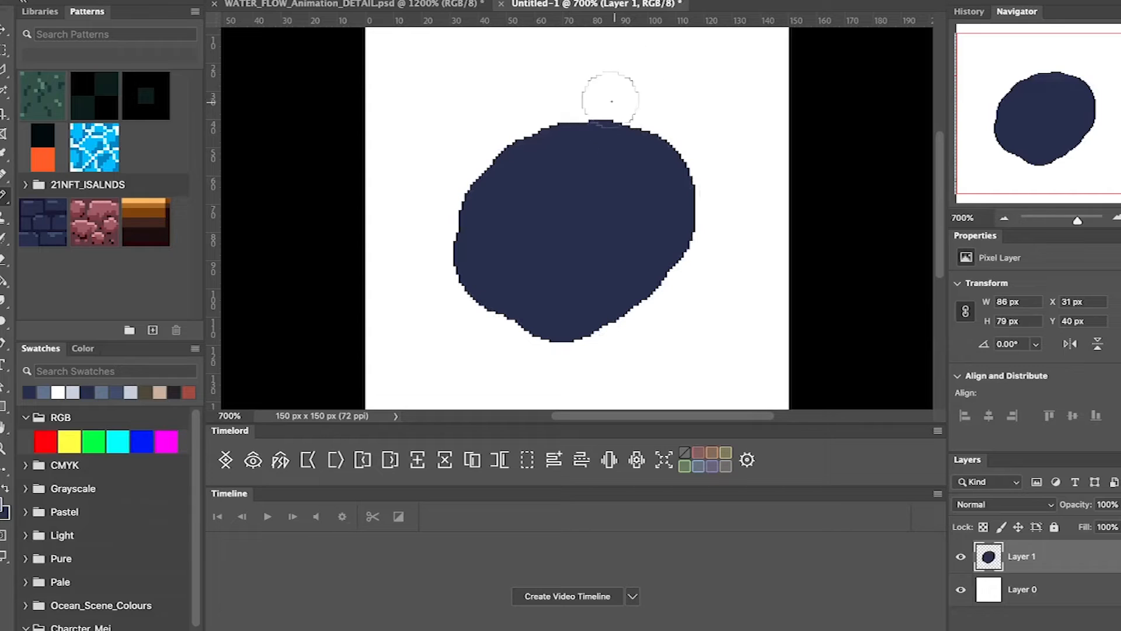
pyautogui.moveTo(476, 107); pyautogui.dragTo(555, 80)
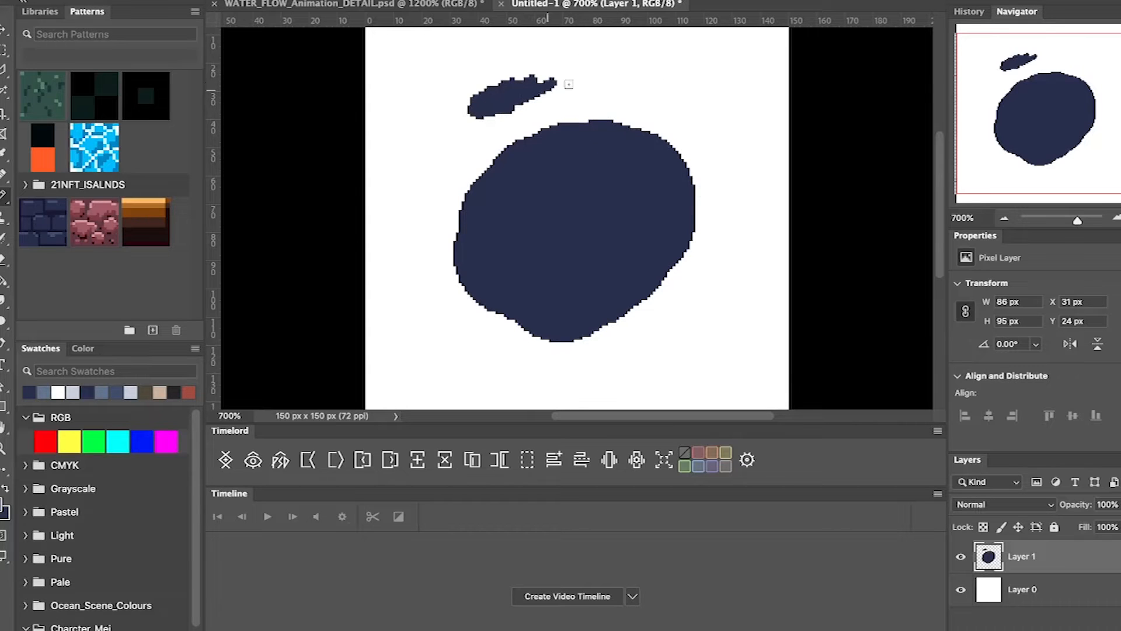
pyautogui.moveTo(683, 87)
pyautogui.mouseDown()
pyautogui.moveTo(701, 114)
pyautogui.moveTo(730, 120)
pyautogui.mouseUp()
pyautogui.hotkey('ctrl', 'a')
pyautogui.press('Delete')
pyautogui.hotkey('ctrl', 'd')
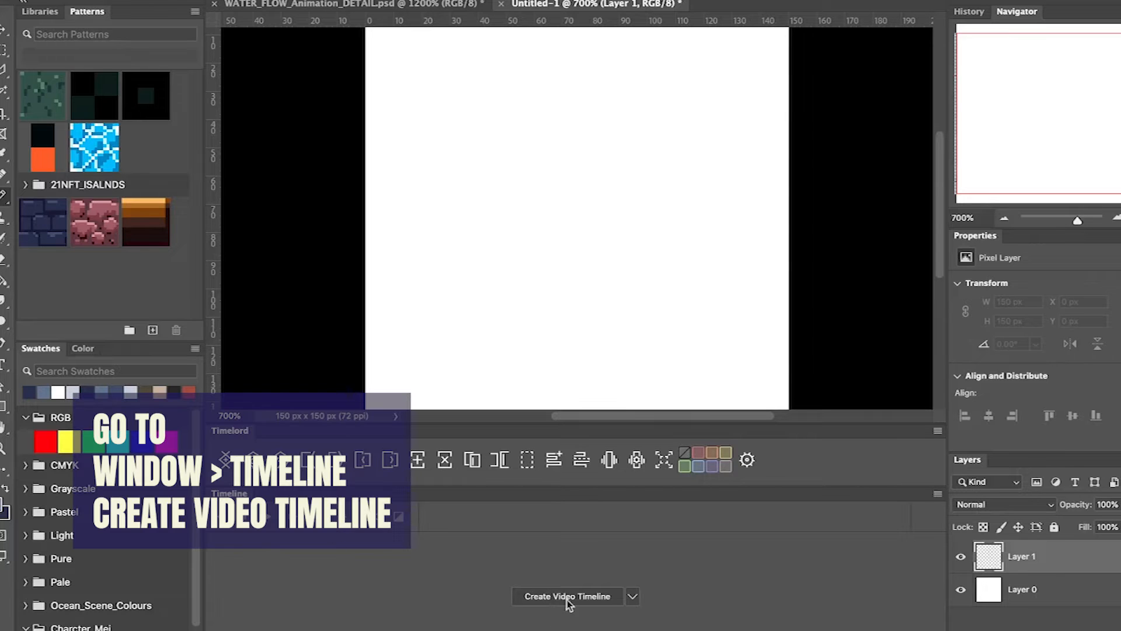
# - Create a video timeline and delete the white Layer 0, leaving Layer 1 and the playhead at the first frame
pyautogui.click(587, 598)
pyautogui.click(1063, 598)
pyautogui.press('Delete')
pyautogui.moveTo(530, 515); pyautogui.dragTo(423, 522)
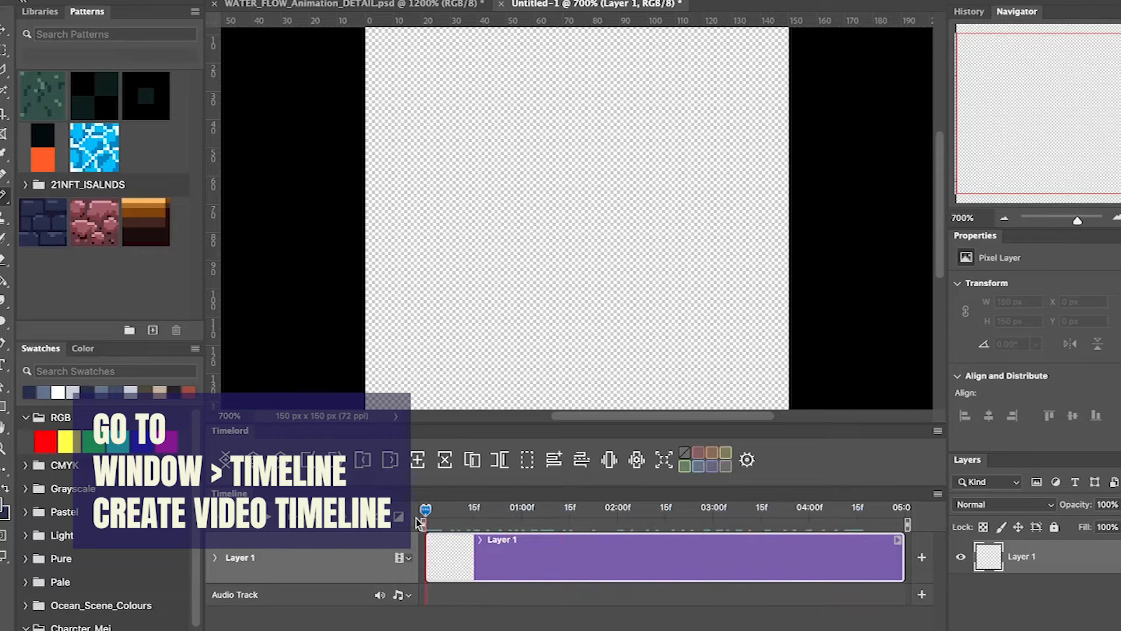
pyautogui.click(469, 606)
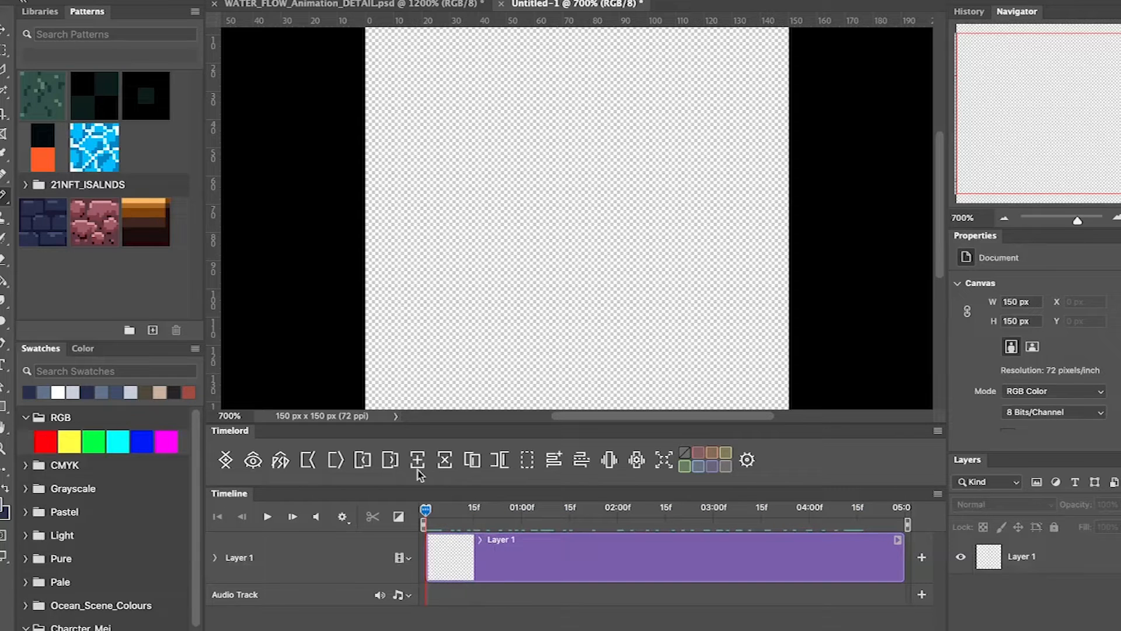
# - Add a new video group above Layer 1 and enlarge the timeline scale to show its single-frame clip
pyautogui.click(553, 460)
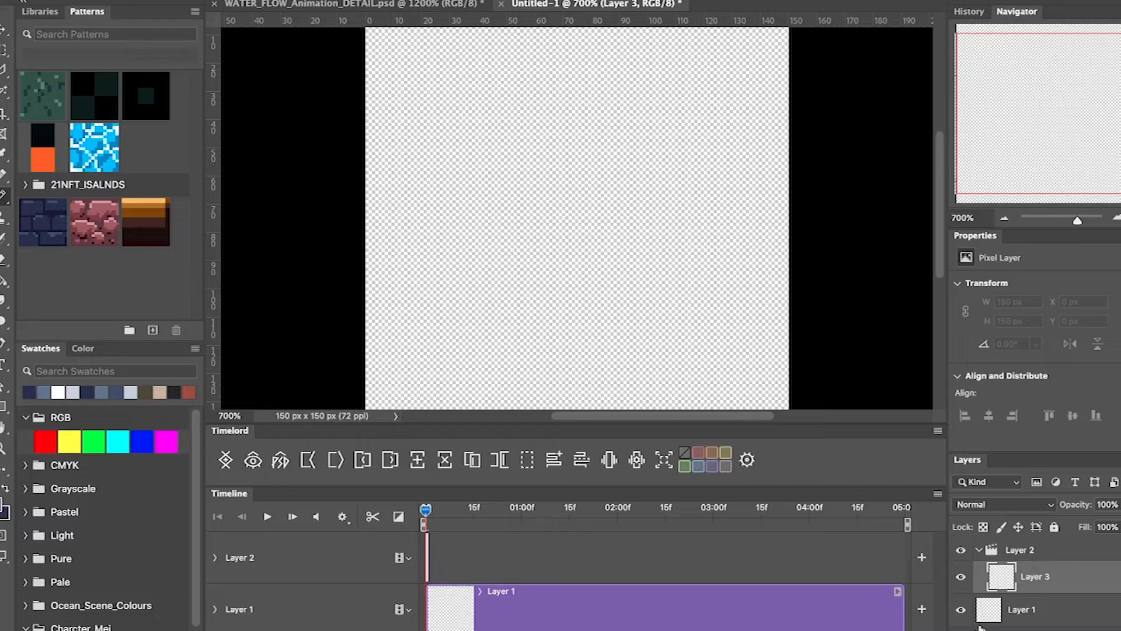
pyautogui.click(1021, 609)
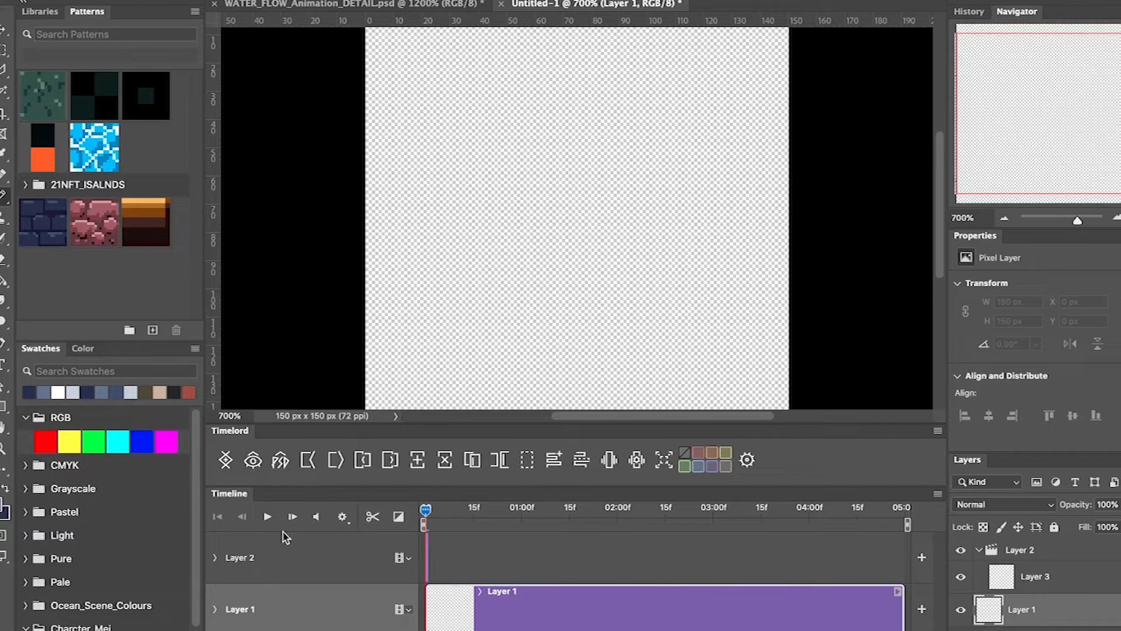
pyautogui.click(1029, 554)
pyautogui.click(1019, 587)
pyautogui.moveTo(467, 630); pyautogui.dragTo(505, 630)
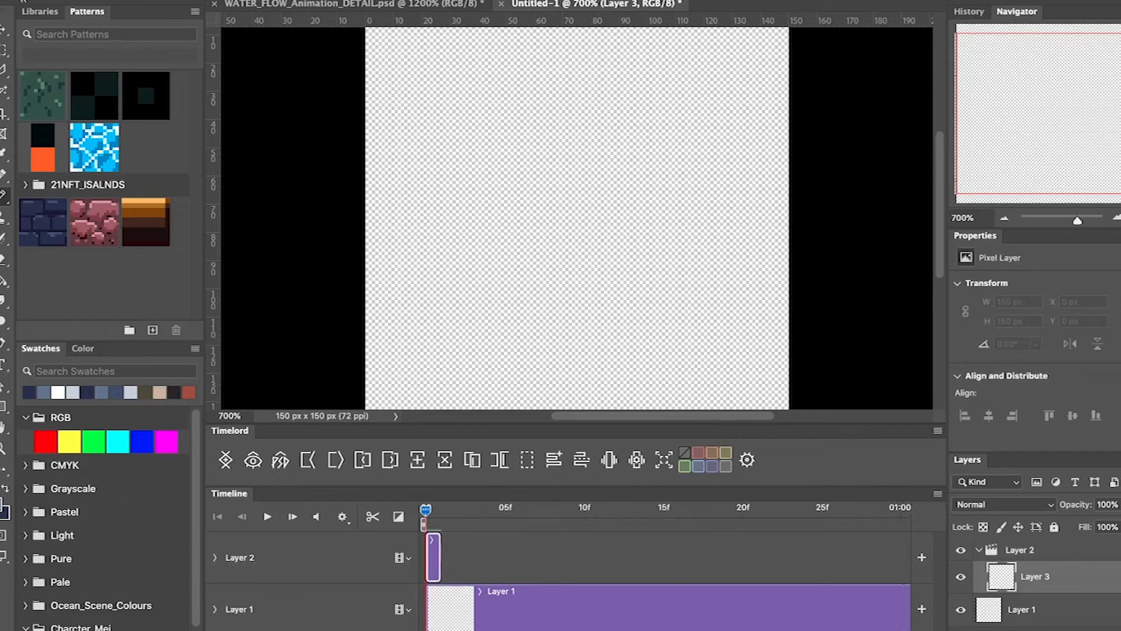
# - Add seven more frames to the Layer 2 video group, and delete all of the group's frames
pyautogui.click(419, 459)
pyautogui.click(420, 460)
pyautogui.click(419, 460)
pyautogui.click(419, 460)
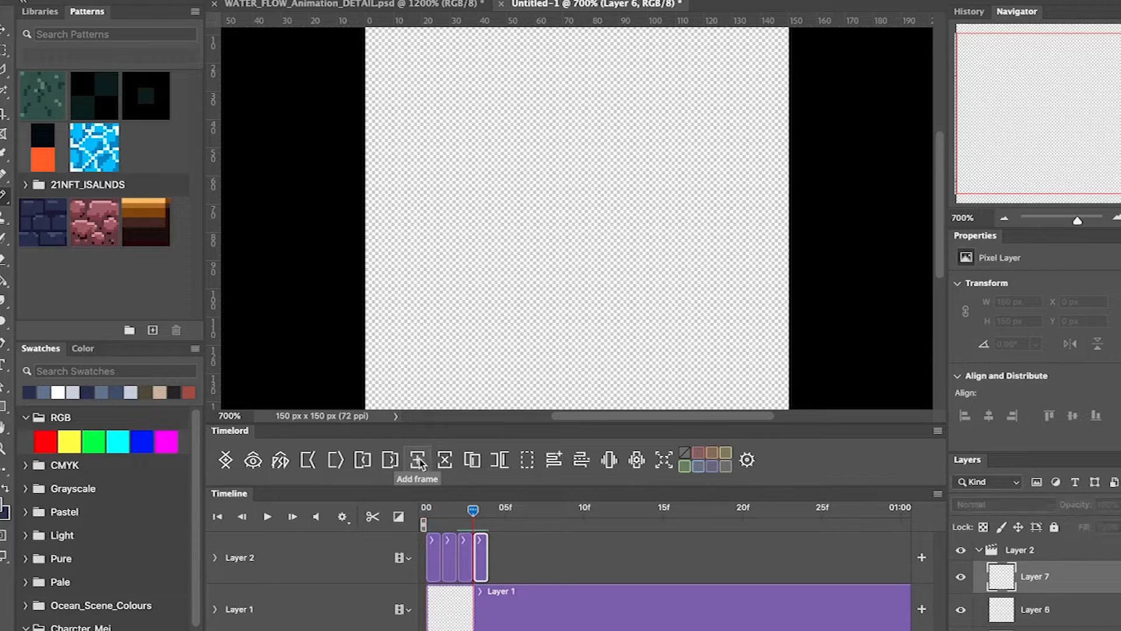
pyautogui.click(420, 460)
pyautogui.click(420, 460)
pyautogui.click(420, 459)
pyautogui.keyDown('shift'); pyautogui.click(437, 558); pyautogui.keyUp('shift')
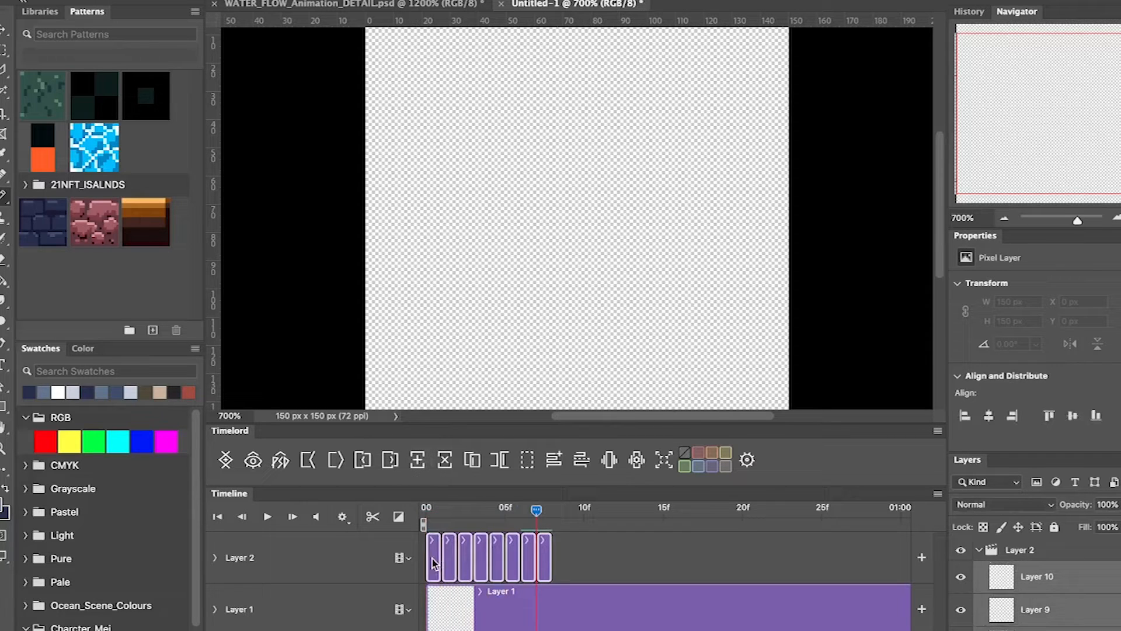
pyautogui.press('Delete')
# - Set the timeline frame rate to 24 fps
pyautogui.click(937, 495)
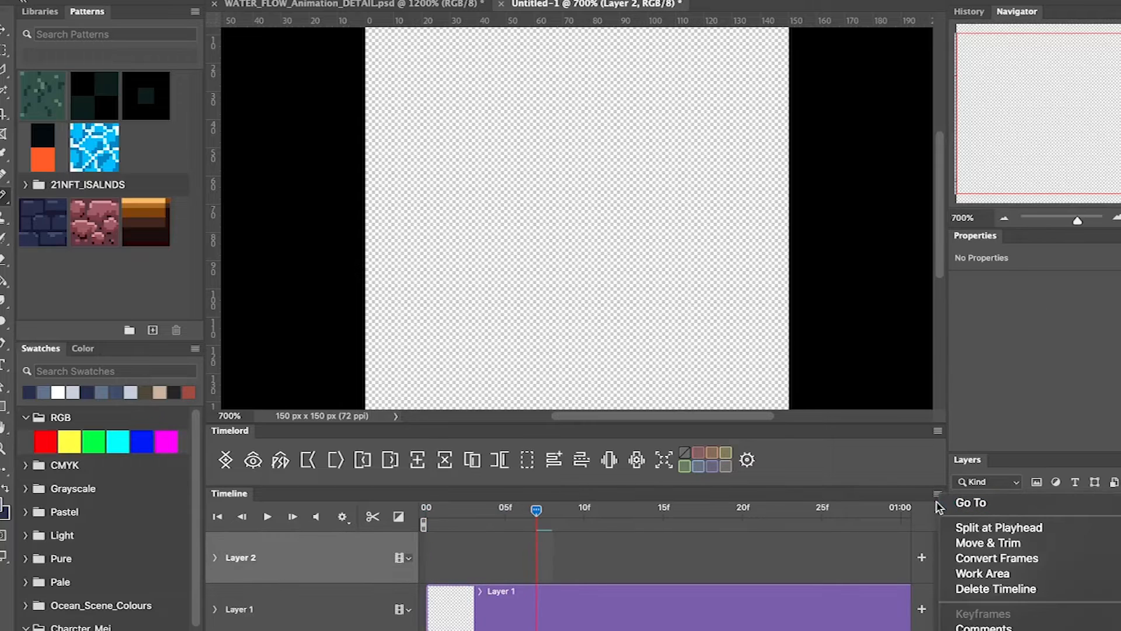
pyautogui.click(999, 628)
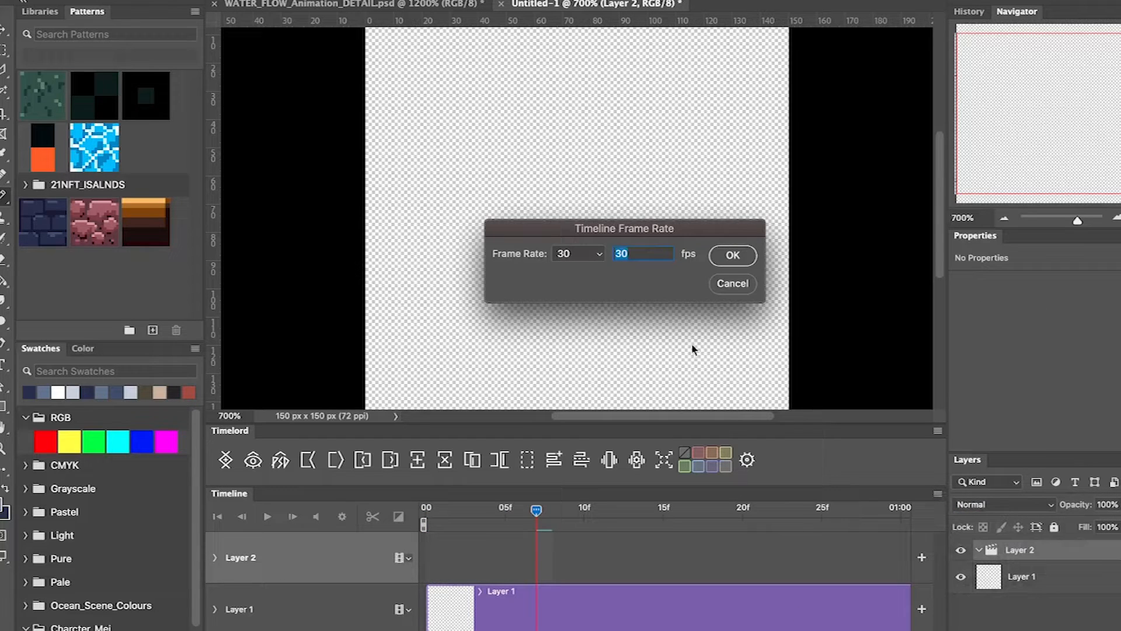
pyautogui.click(594, 253)
pyautogui.click(594, 212)
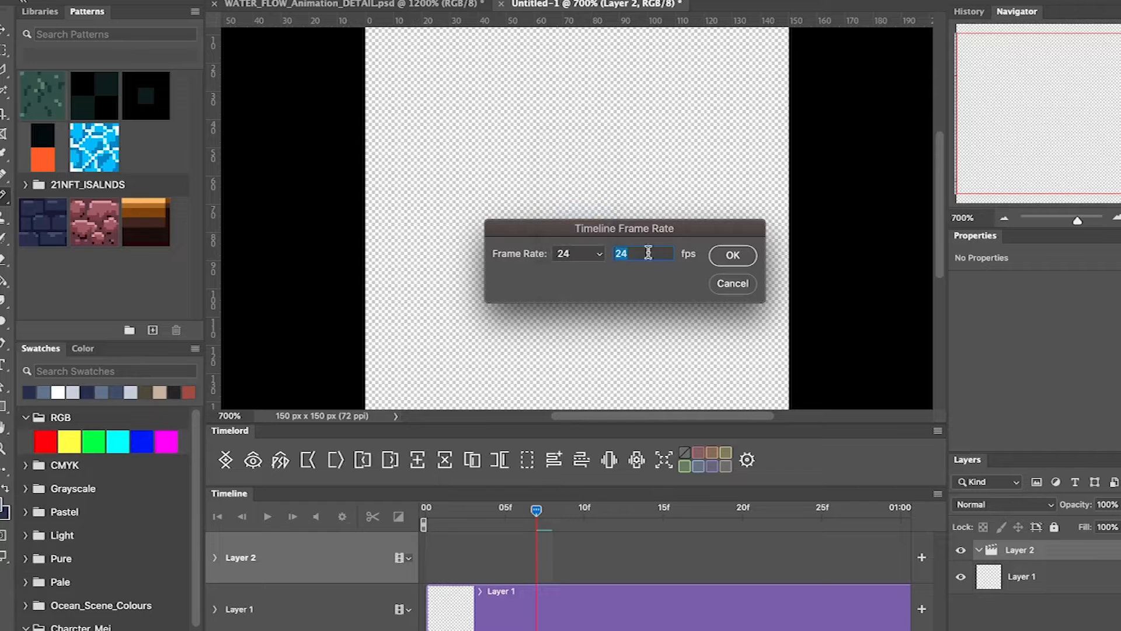
pyautogui.click(734, 256)
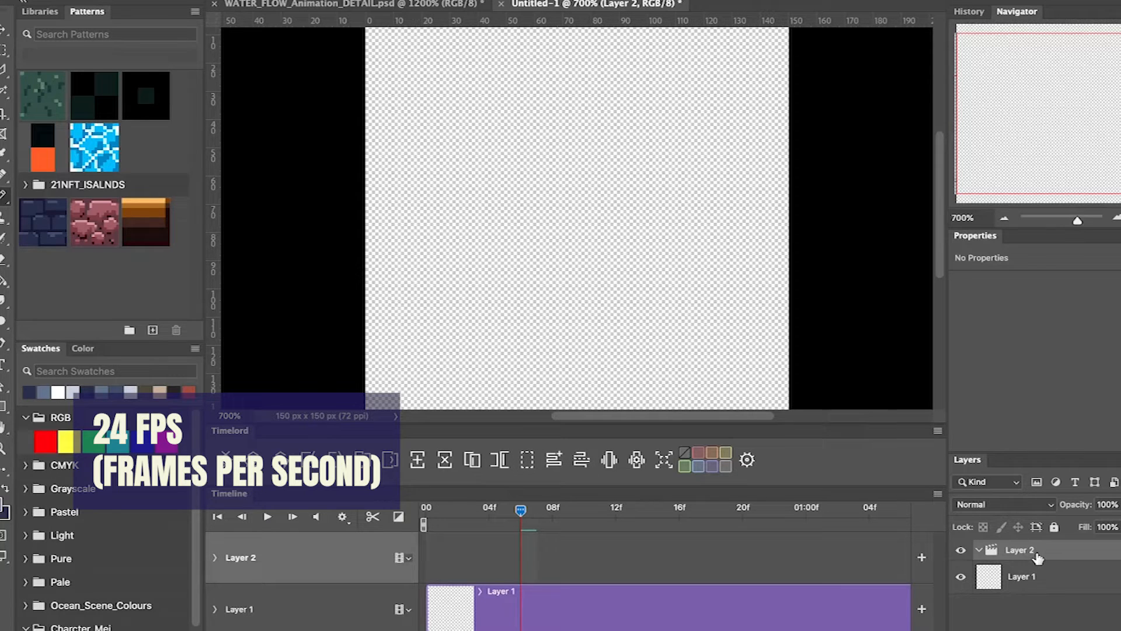
# - Replace the empty Layer 2 video group with a new one holding one frame at the timeline's start, and scrub to 01:00f
pyautogui.press('Delete')
pyautogui.click(564, 466)
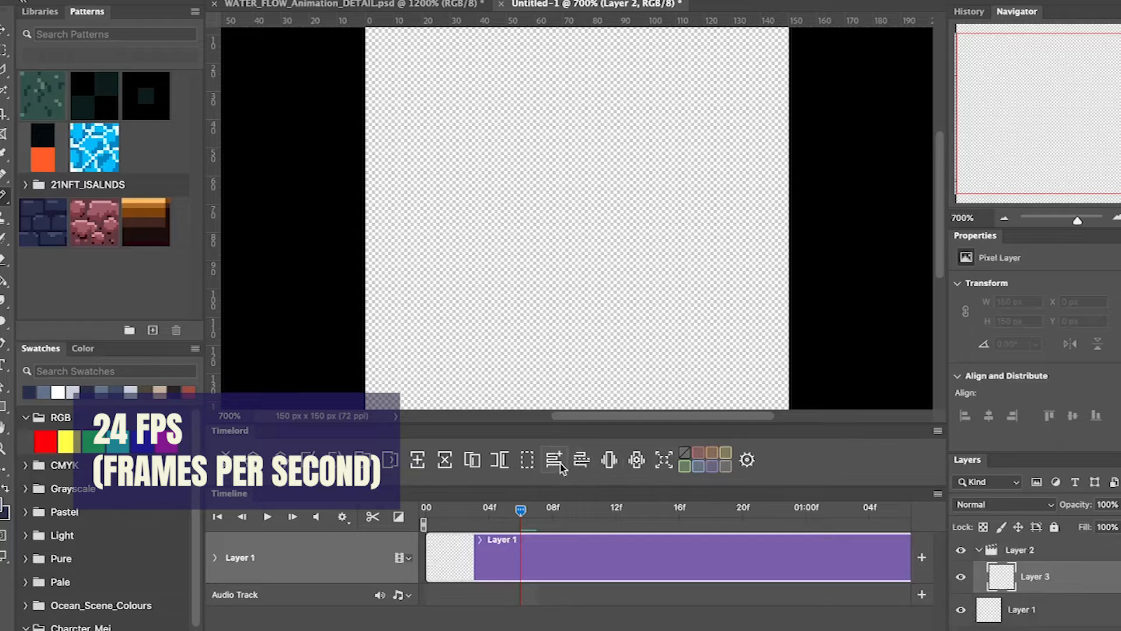
pyautogui.moveTo(457, 512); pyautogui.dragTo(426, 510)
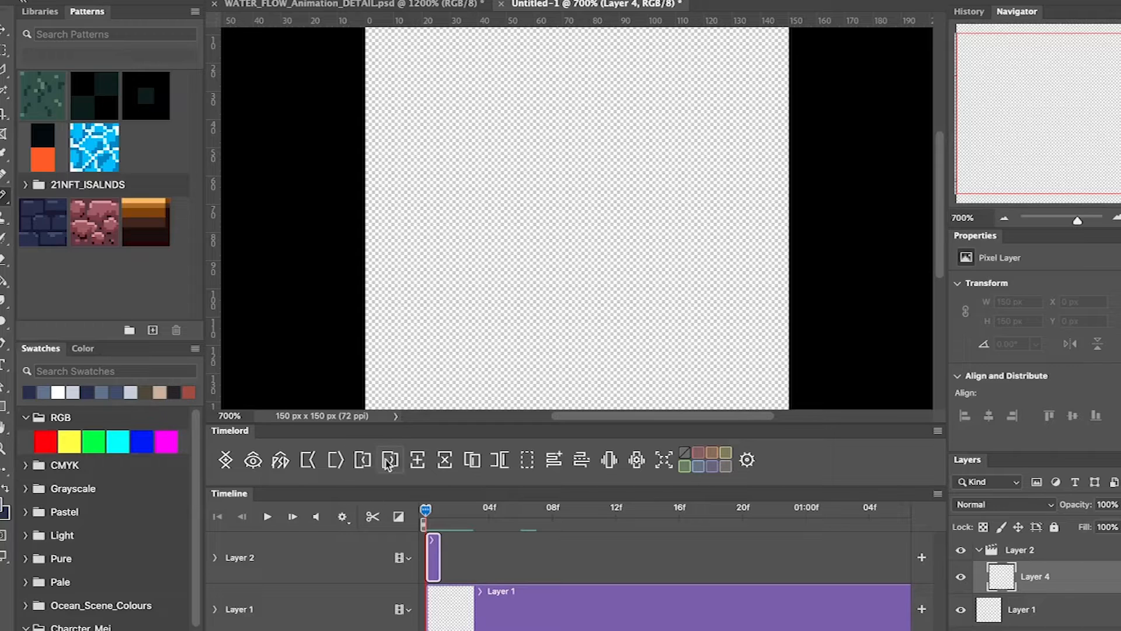
pyautogui.moveTo(804, 514); pyautogui.dragTo(774, 519)
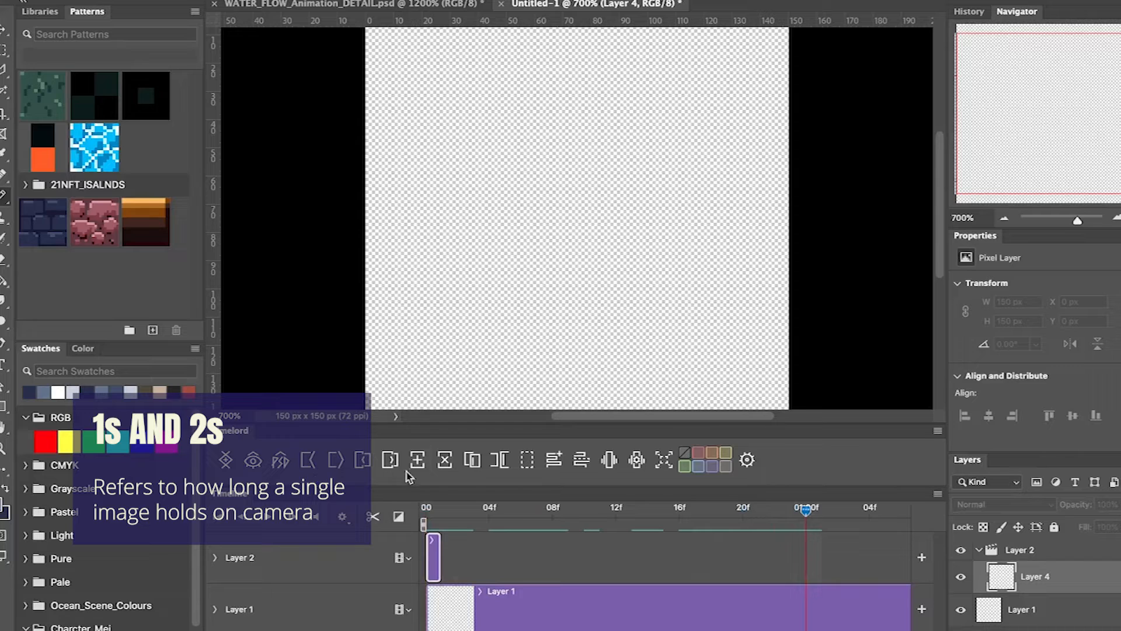
# - Add eleven more frames to the Layer 2 video group and return the playhead to the timeline's start
pyautogui.doubleClick(427, 461)
pyautogui.click(427, 461)
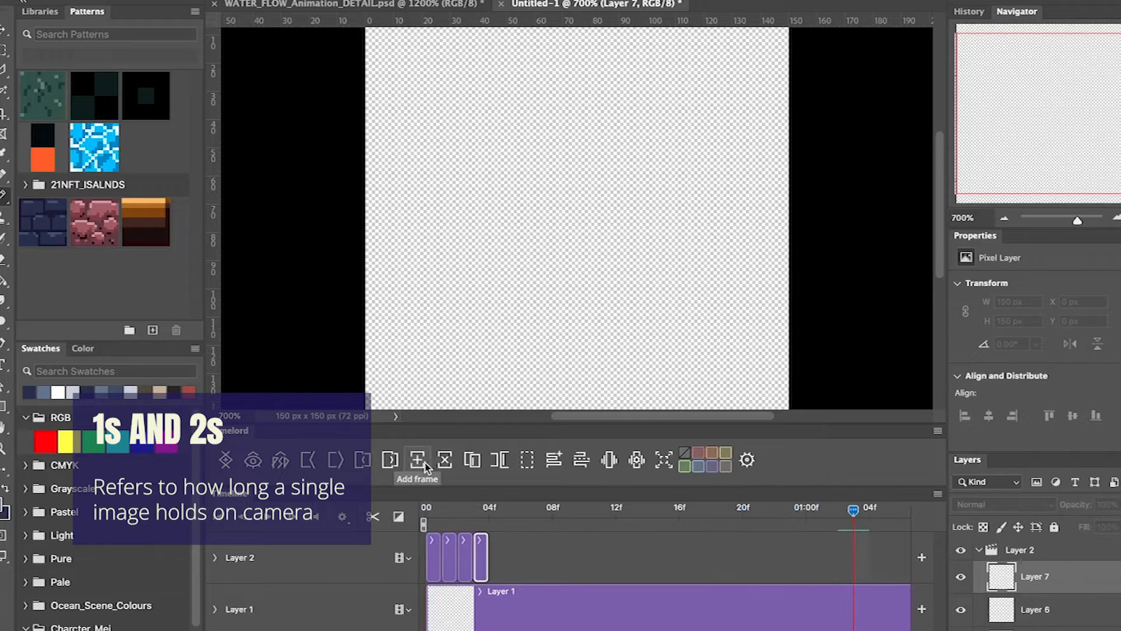
pyautogui.doubleClick(427, 462)
pyautogui.doubleClick(427, 462)
pyautogui.click(426, 461)
pyautogui.doubleClick(426, 461)
pyautogui.click(426, 461)
pyautogui.press('space')
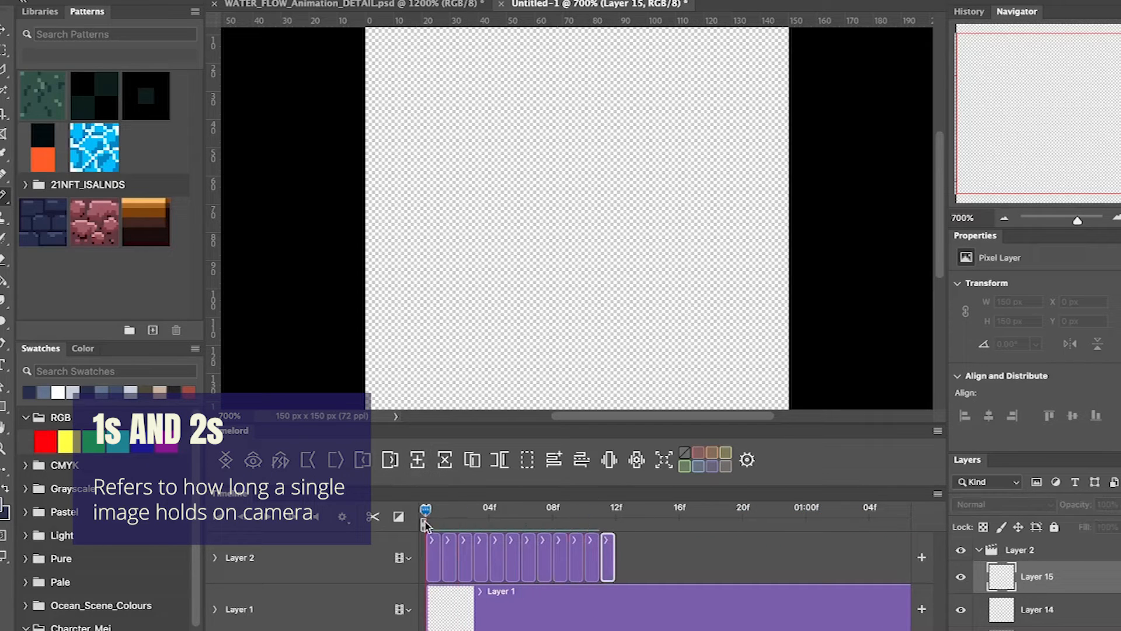
pyautogui.moveTo(616, 510); pyautogui.dragTo(425, 542)
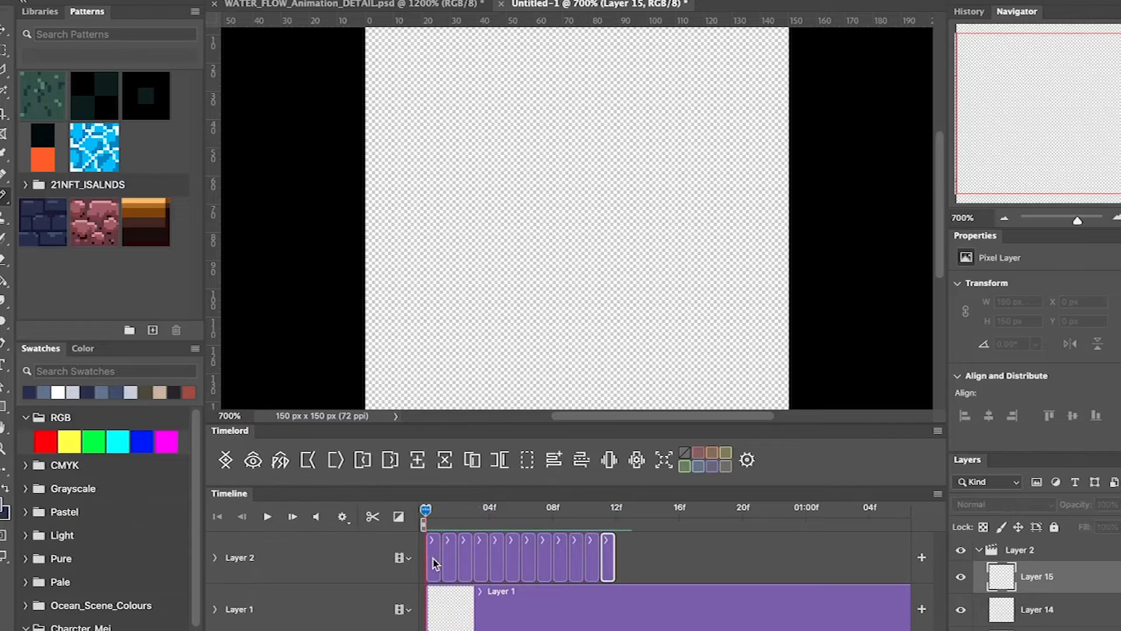
# - Draw a small dark blue blob, about 12 by 15 px, at the canvas's lower left on frame one, and a slightly shifted one on frame two
pyautogui.click(433, 555)
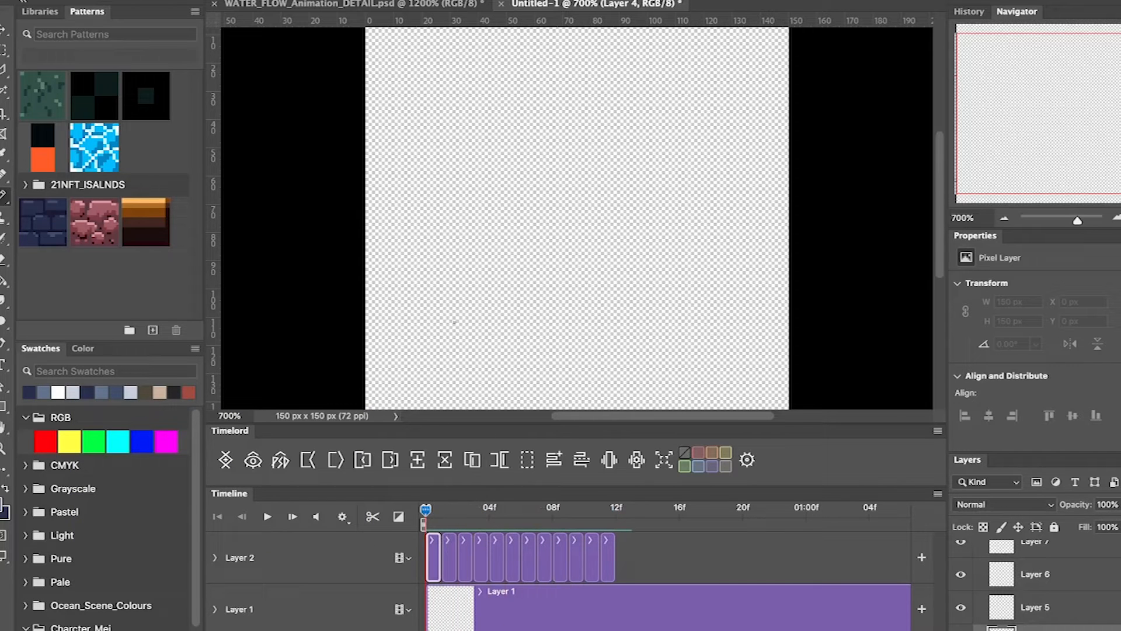
pyautogui.moveTo(428, 292)
pyautogui.mouseDown()
pyautogui.moveTo(423, 318)
pyautogui.moveTo(445, 291)
pyautogui.mouseUp()
pyautogui.click(442, 510)
pyautogui.click(447, 564)
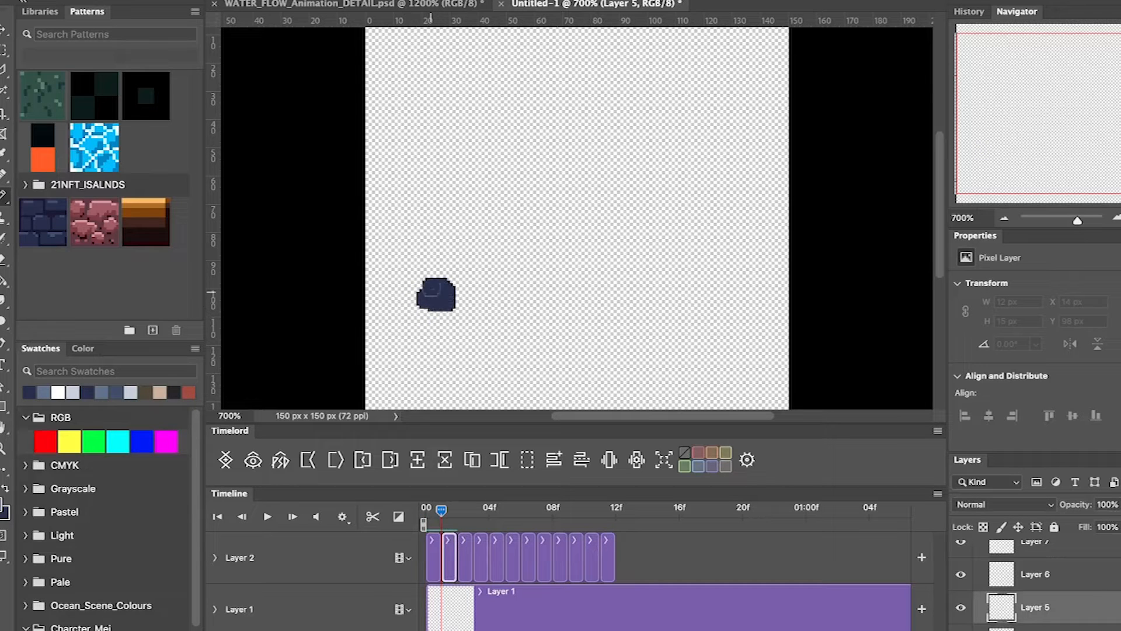
# - Turn on onion skinning and draw a blob about 16 by 14 px on the third frame, slightly up and right of the previous one
pyautogui.click(609, 463)
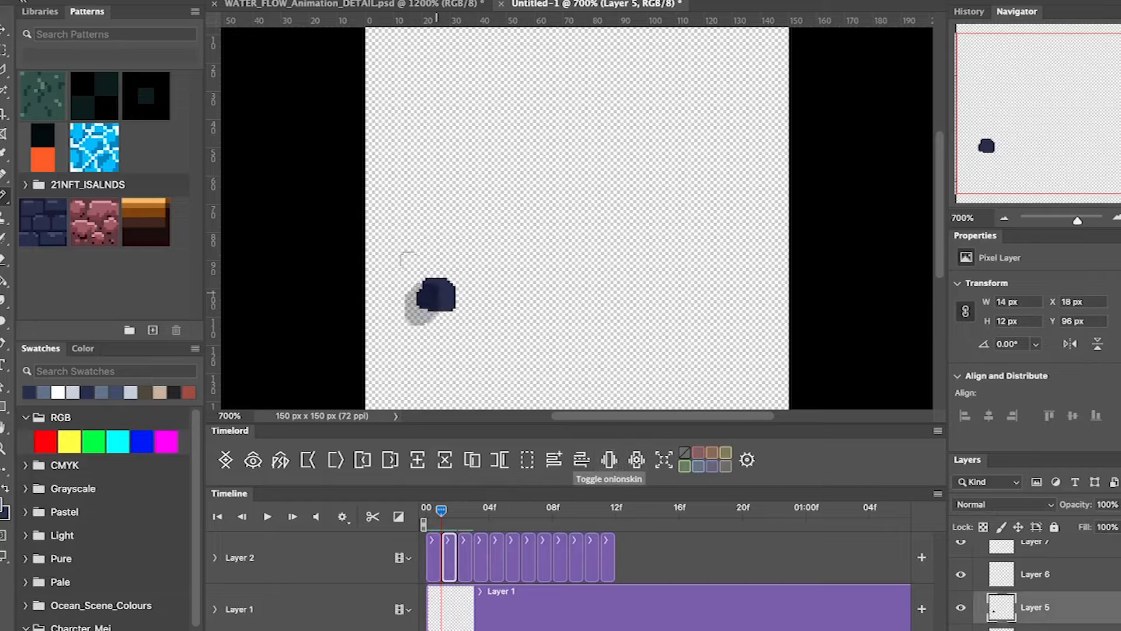
pyautogui.press('Right')
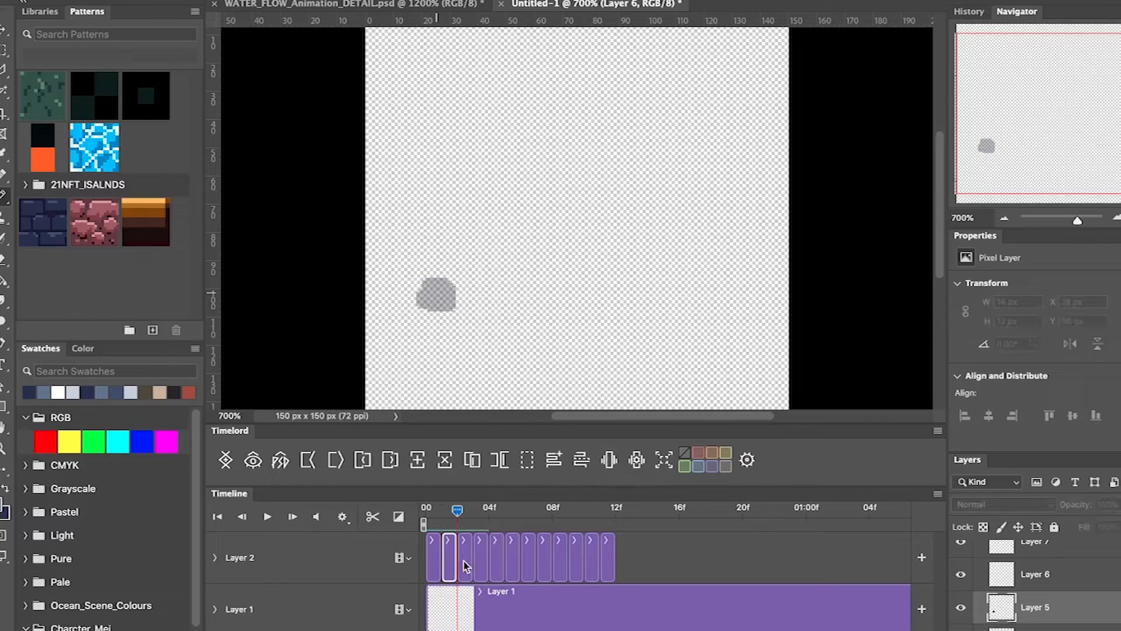
pyautogui.click(465, 561)
pyautogui.moveTo(453, 283)
pyautogui.mouseDown()
pyautogui.moveTo(445, 272)
pyautogui.moveTo(451, 285)
pyautogui.mouseUp()
# - Enlarge the brush to about 20 px and stamp a dot on the fourth frame, slightly up and right of its onion skin
pyautogui.press('Right')
pyautogui.press('Right')
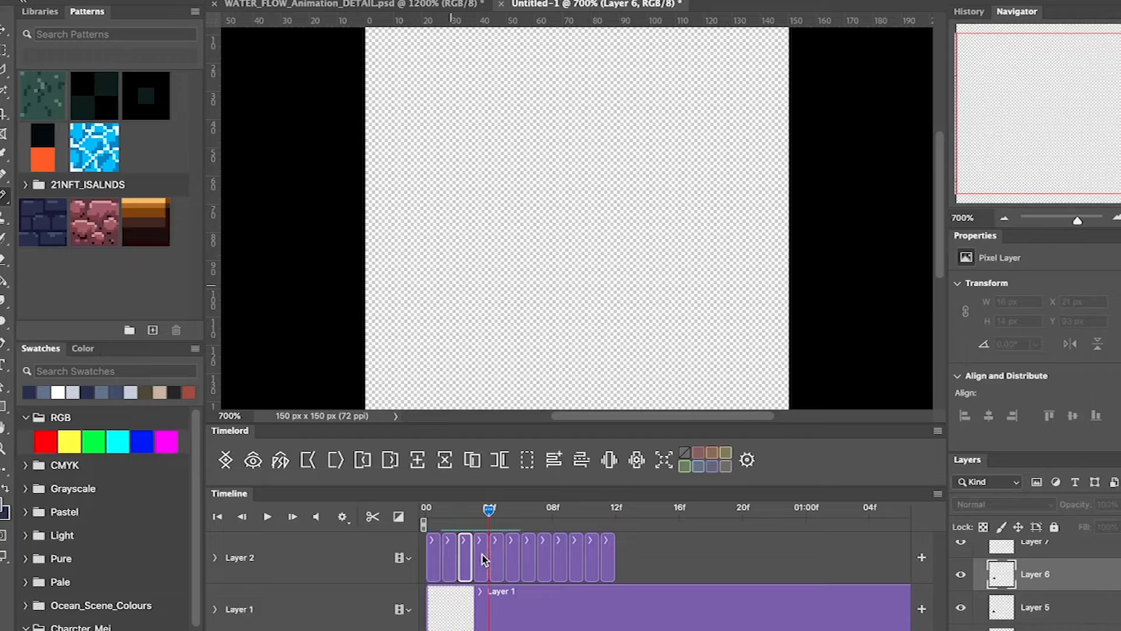
pyautogui.click(480, 554)
pyautogui.press(']')
pyautogui.press(']')
pyautogui.press(']')
pyautogui.press(']')
pyautogui.press(']')
pyautogui.press(']')
pyautogui.press(']')
pyautogui.press(']')
pyautogui.press(']')
pyautogui.press(']')
pyautogui.press('[')
pyautogui.press('[')
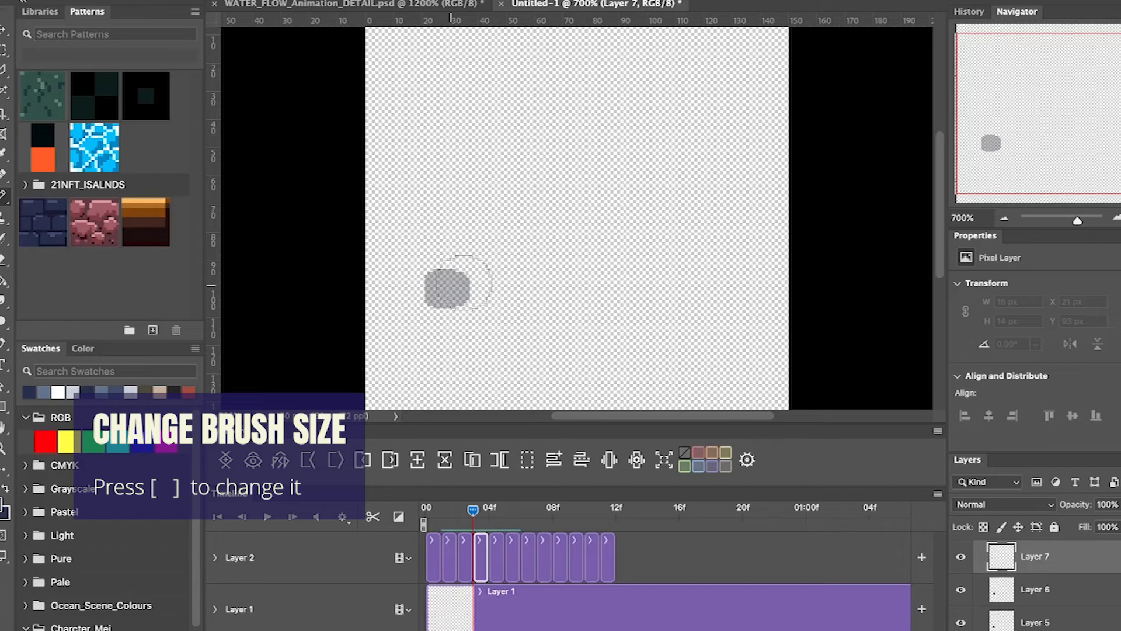
pyautogui.click(467, 277)
# - Stamp one 20 px dot on each of frames five to eight, moving up and right to the arc's peak near the canvas centre
pyautogui.press('Right')
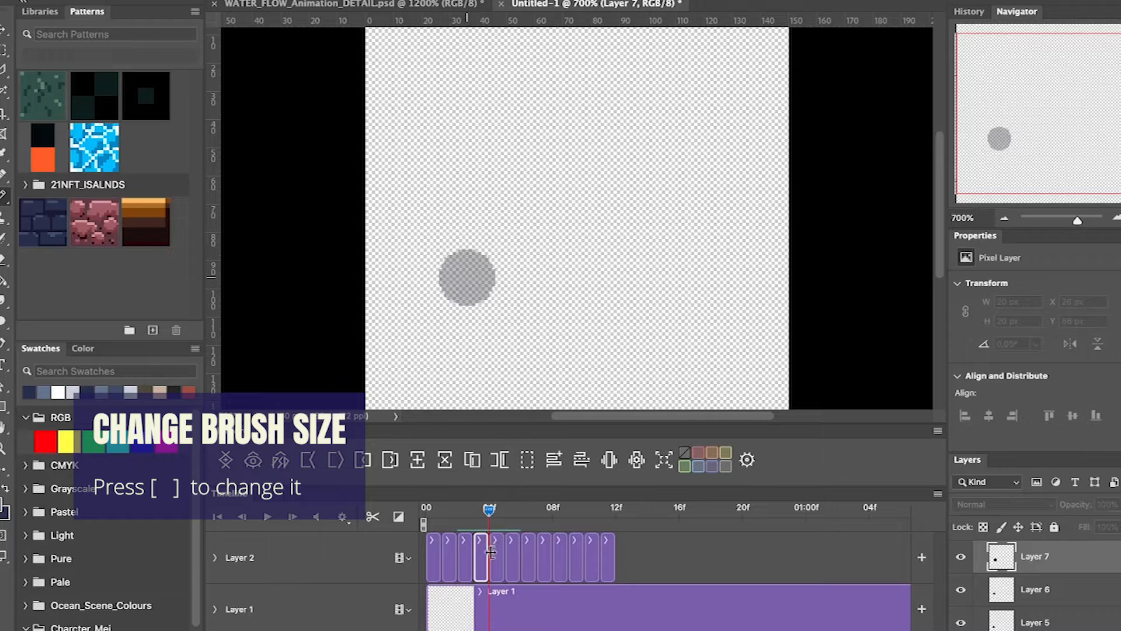
pyautogui.click(506, 261)
pyautogui.press('Right')
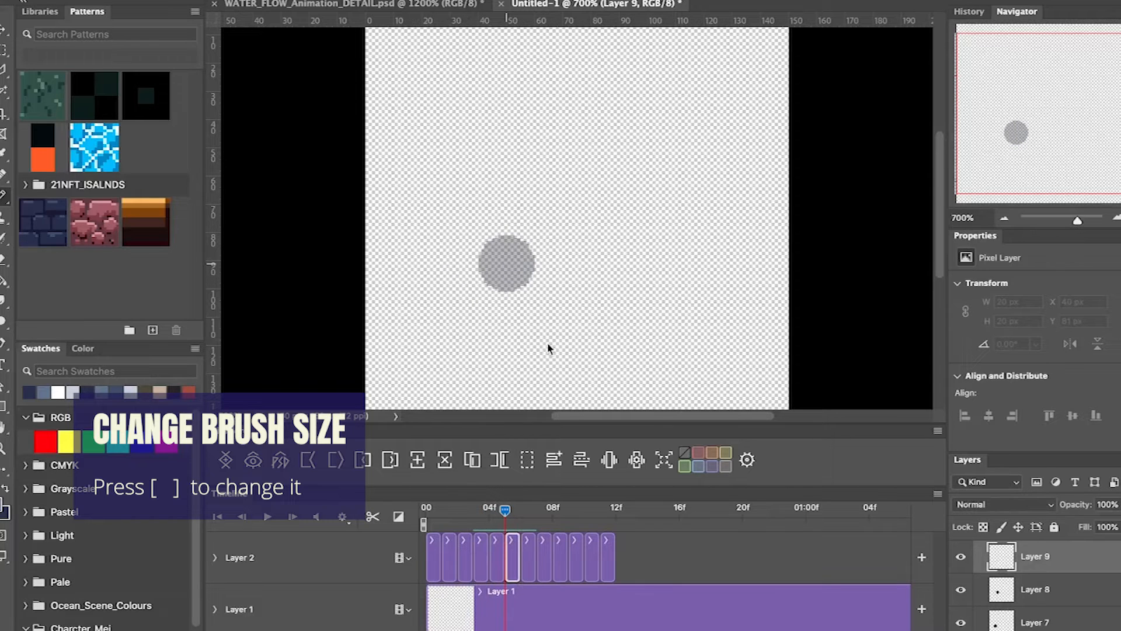
pyautogui.click(533, 249)
pyautogui.press('Right')
pyautogui.click(566, 229)
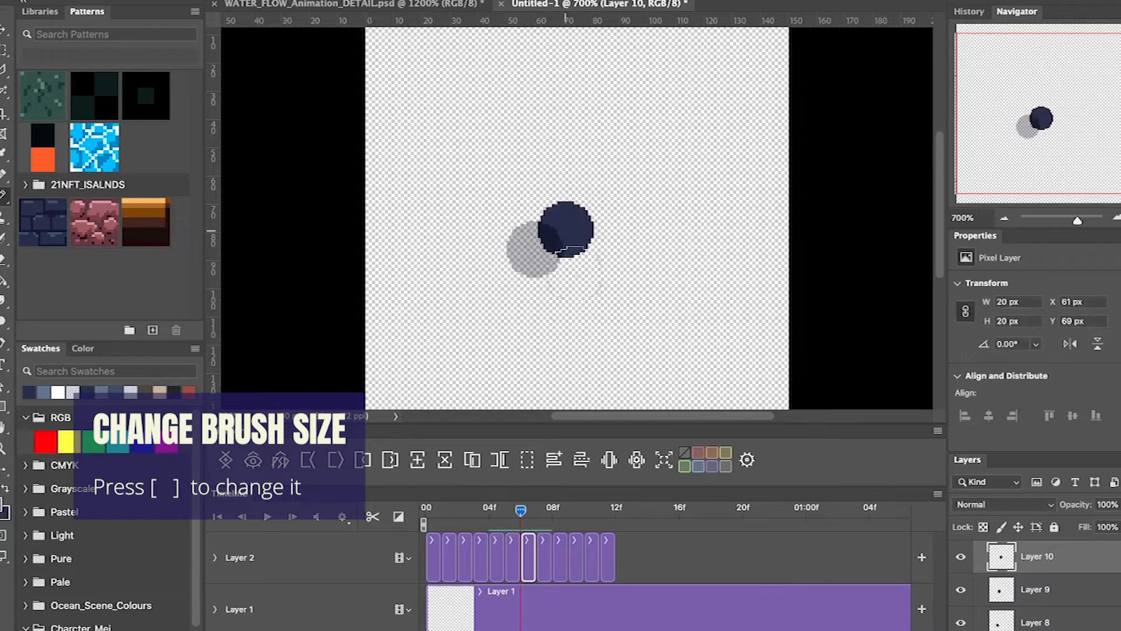
pyautogui.press('Right')
pyautogui.click(582, 222)
# - Stamp one 20 px dot on each of frames nine to twelve, continuing the arc down and to the right
pyautogui.press('Right')
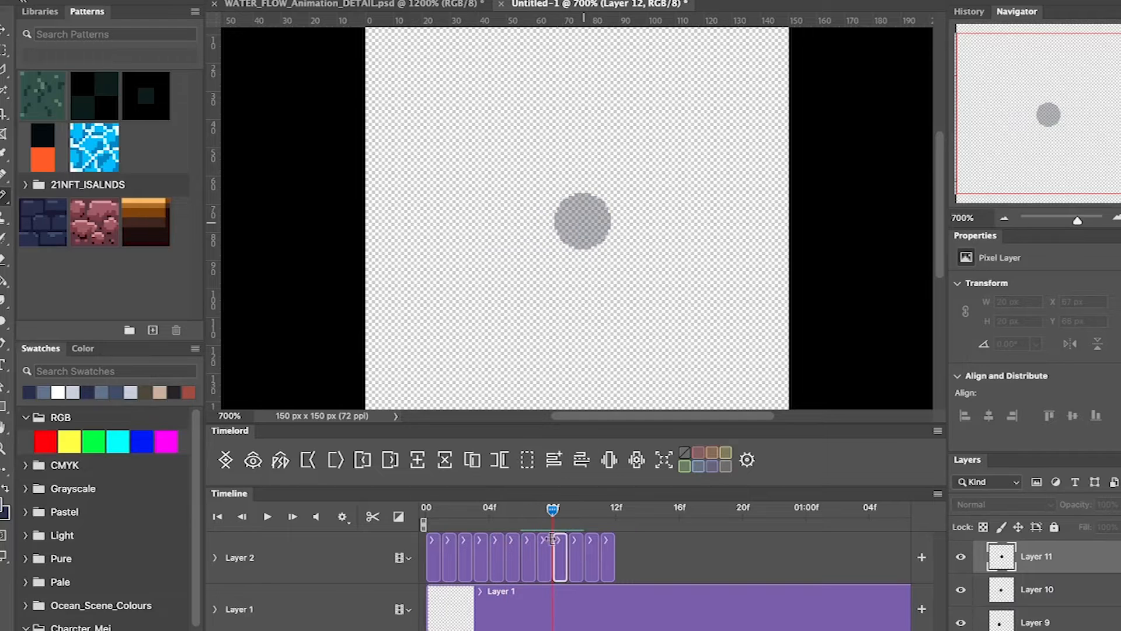
pyautogui.click(606, 235)
pyautogui.press('Right')
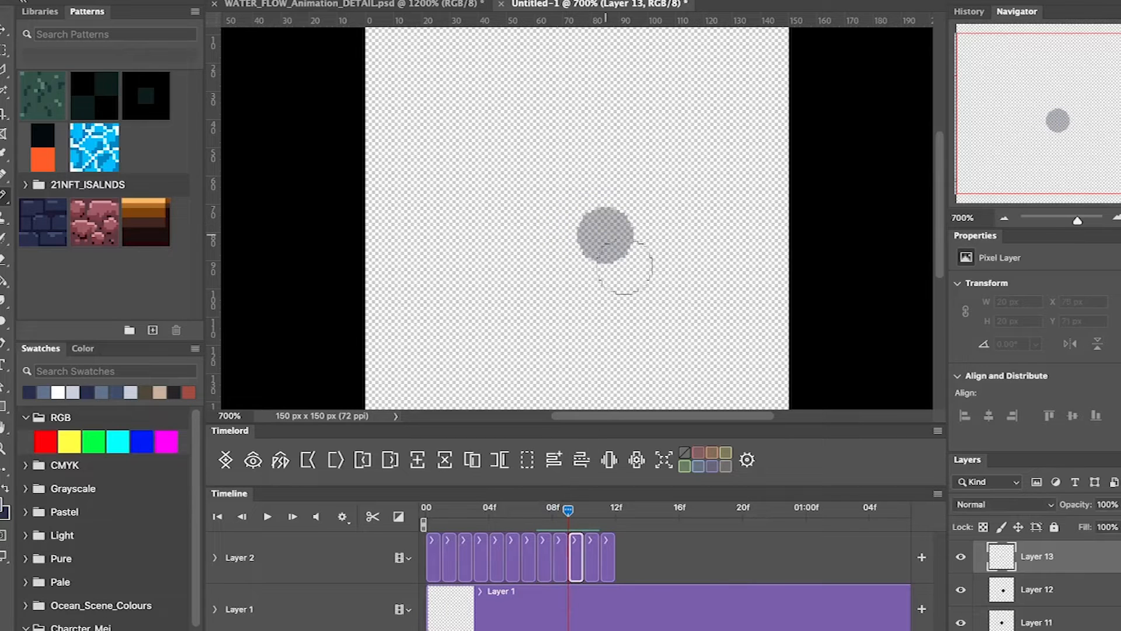
pyautogui.click(616, 260)
pyautogui.press('Right')
pyautogui.click(622, 275)
pyautogui.press('Right')
pyautogui.click(632, 305)
# - Play back the twelve-frame dot animation to check its motion at one frame per drawing
pyautogui.press('space')
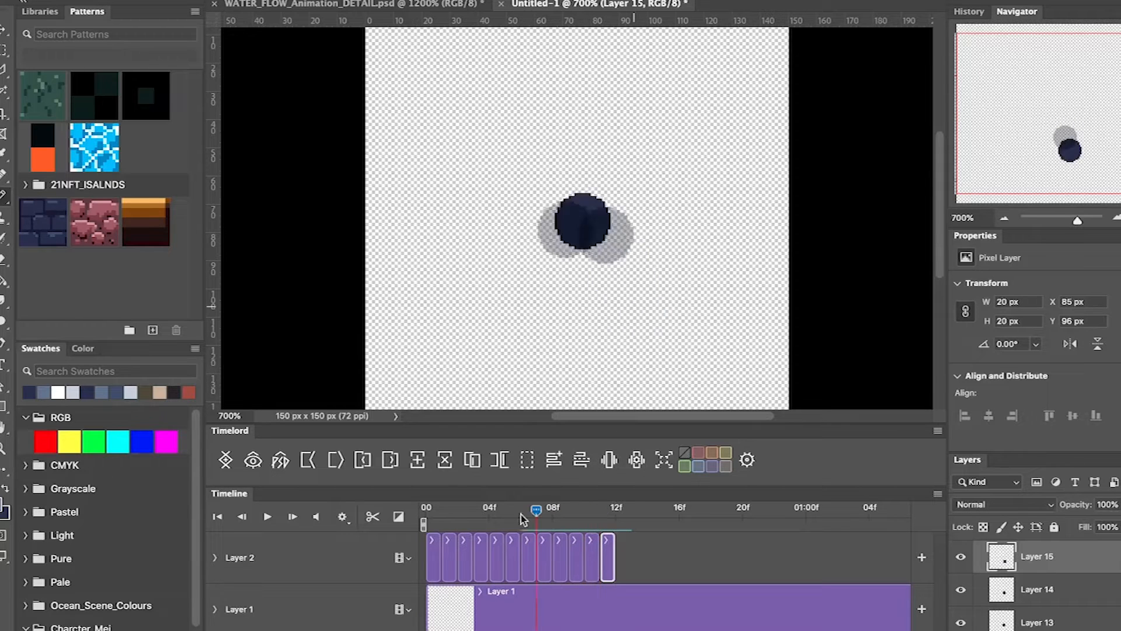
pyautogui.press('space')
pyautogui.press('space')
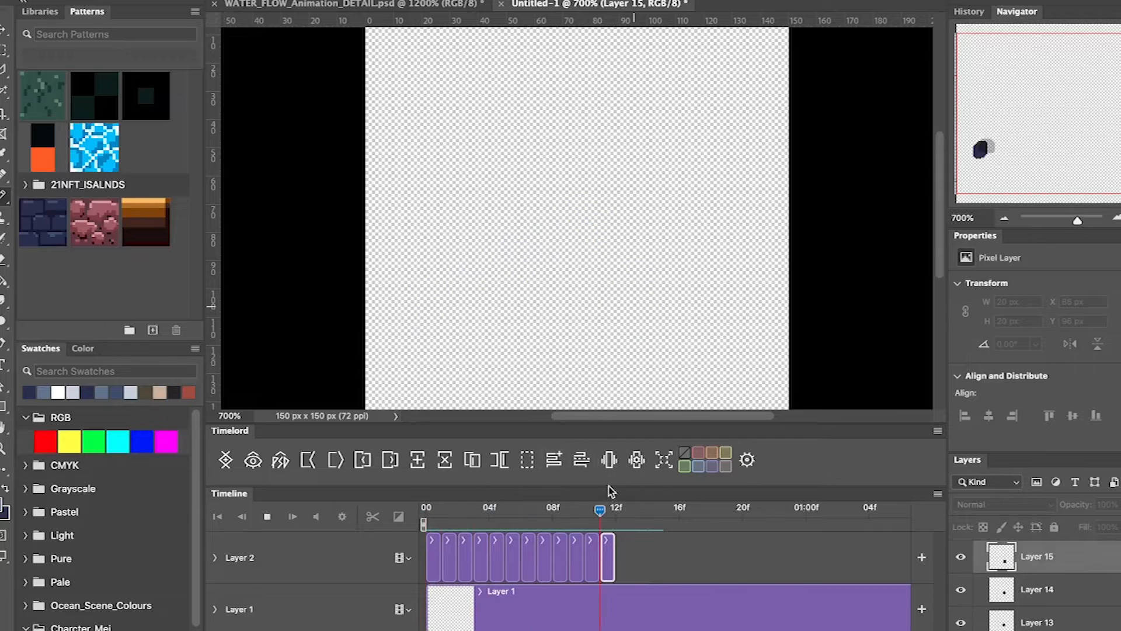
pyautogui.press('space')
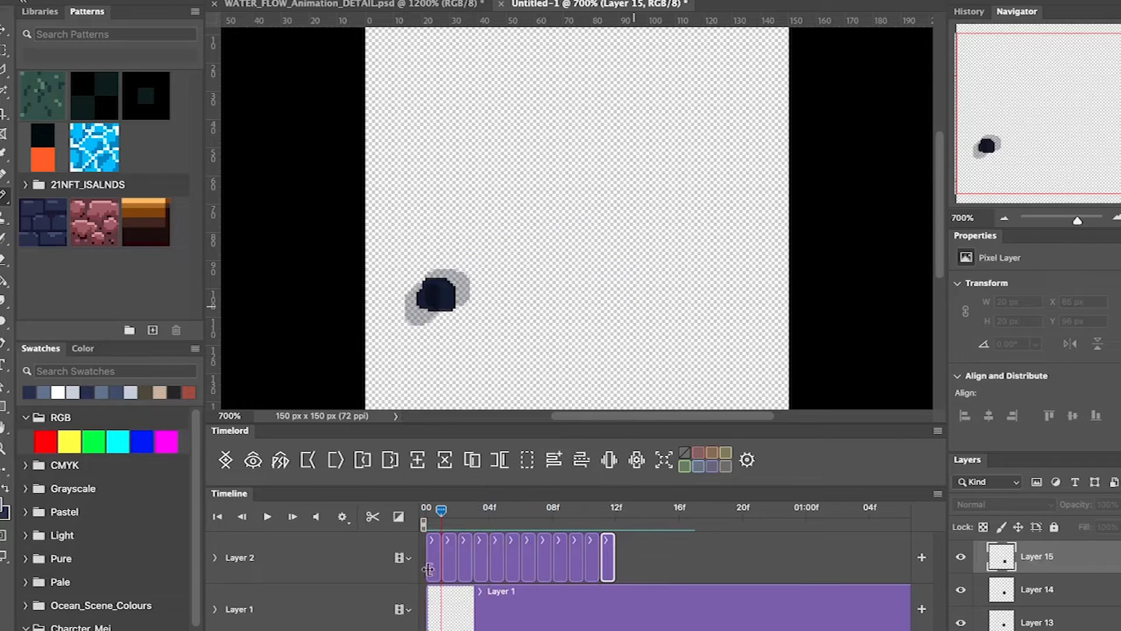
# - Extend all twelve Layer 2 clips to hold two timeline frames each, and play back the slower animation
pyautogui.keyDown('shift'); pyautogui.click(435, 556); pyautogui.keyUp('shift')
pyautogui.click(336, 466)
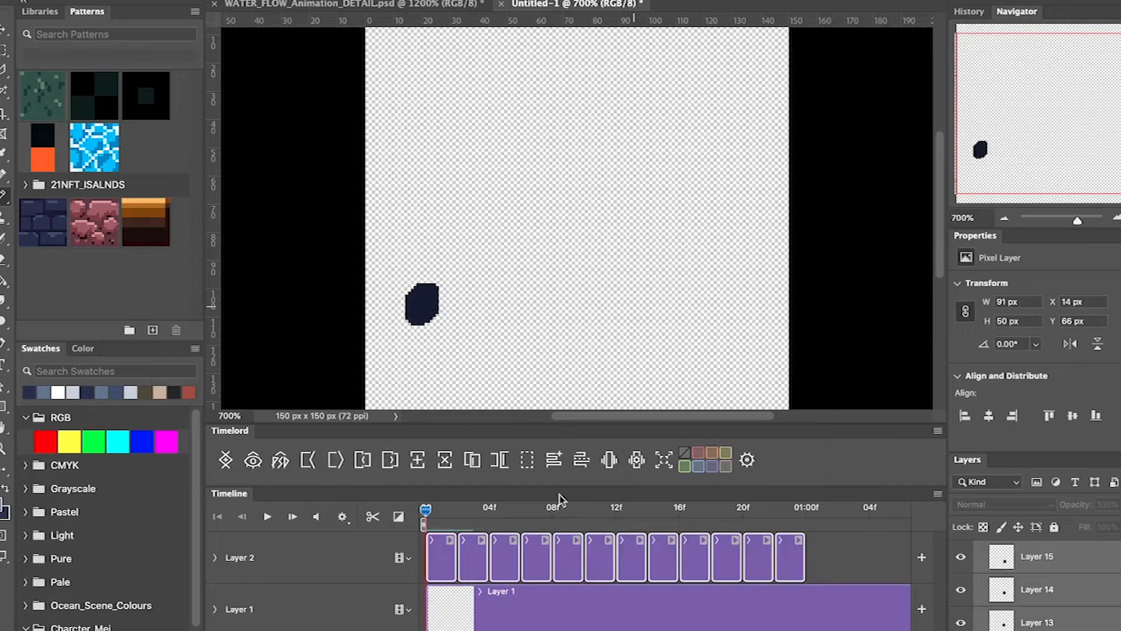
pyautogui.click(816, 558)
pyautogui.press('space')
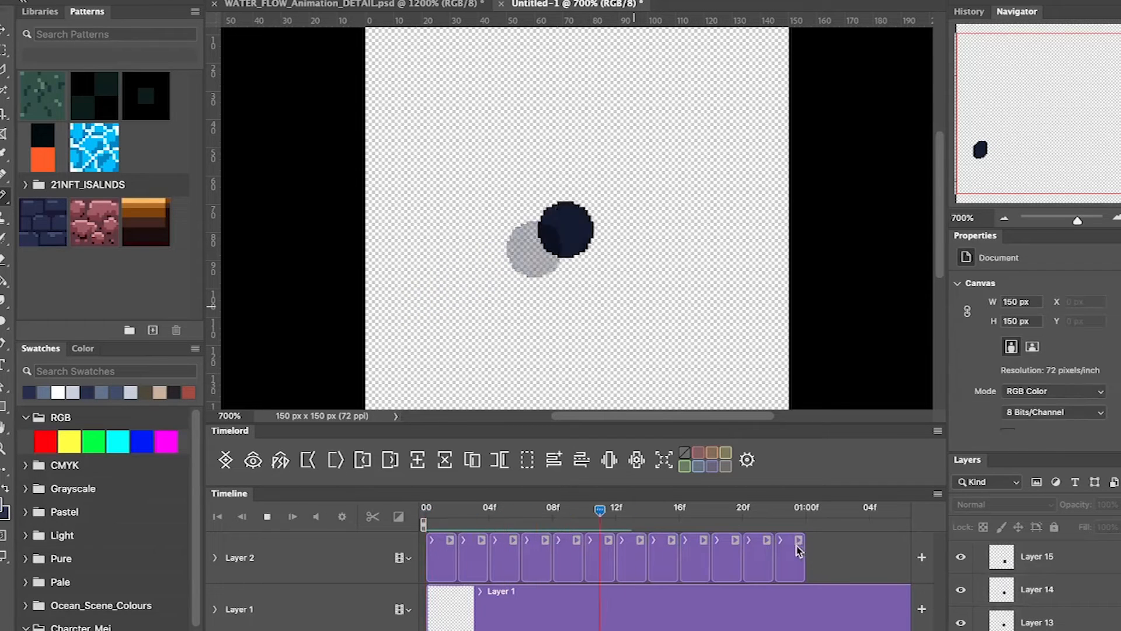
pyautogui.press('space')
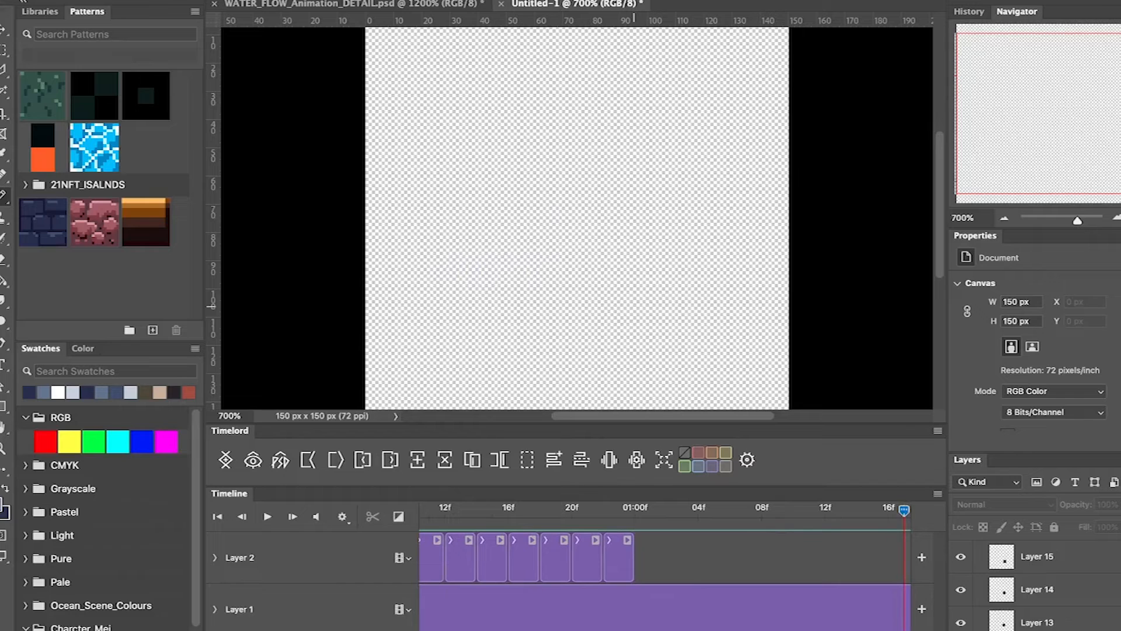
pyautogui.hscroll(-3, 665, 578)
pyautogui.scroll(-2, 664, 579)
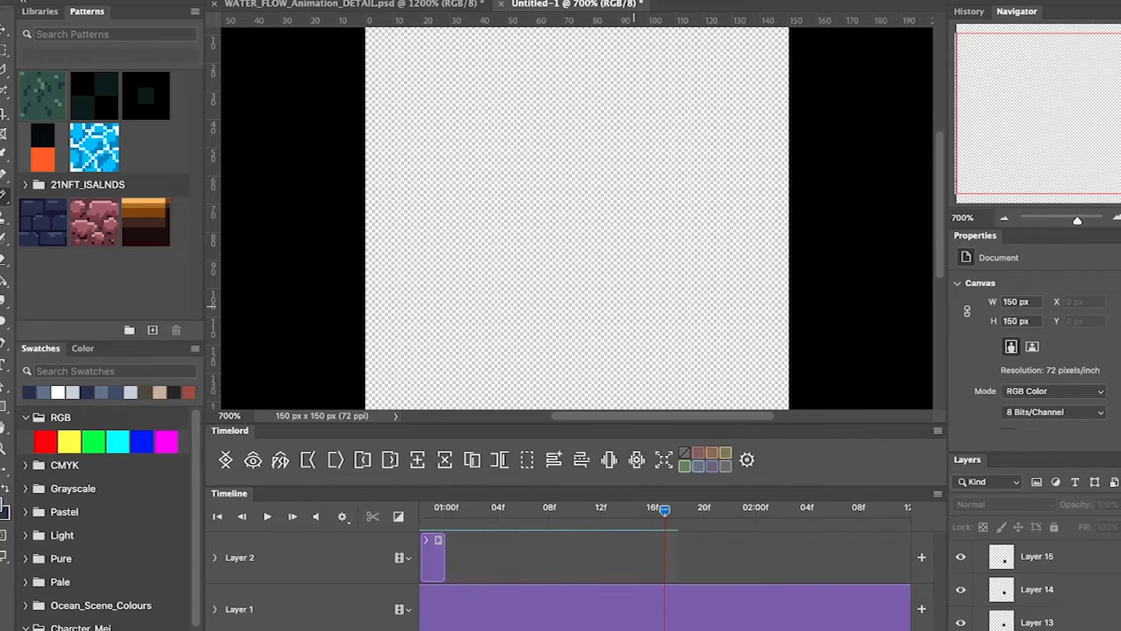
pyautogui.hscroll(-3, 665, 578)
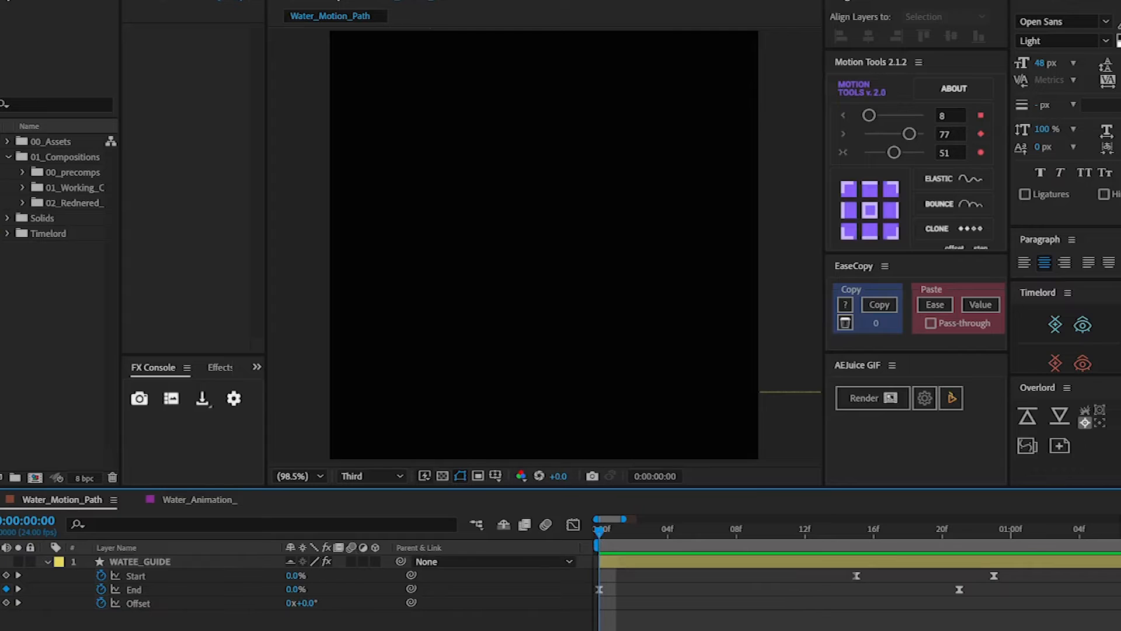
# - Switch to After Effects and review the Water_Motion_Path composition settings
pyautogui.hotkey('ctrl', 'k')
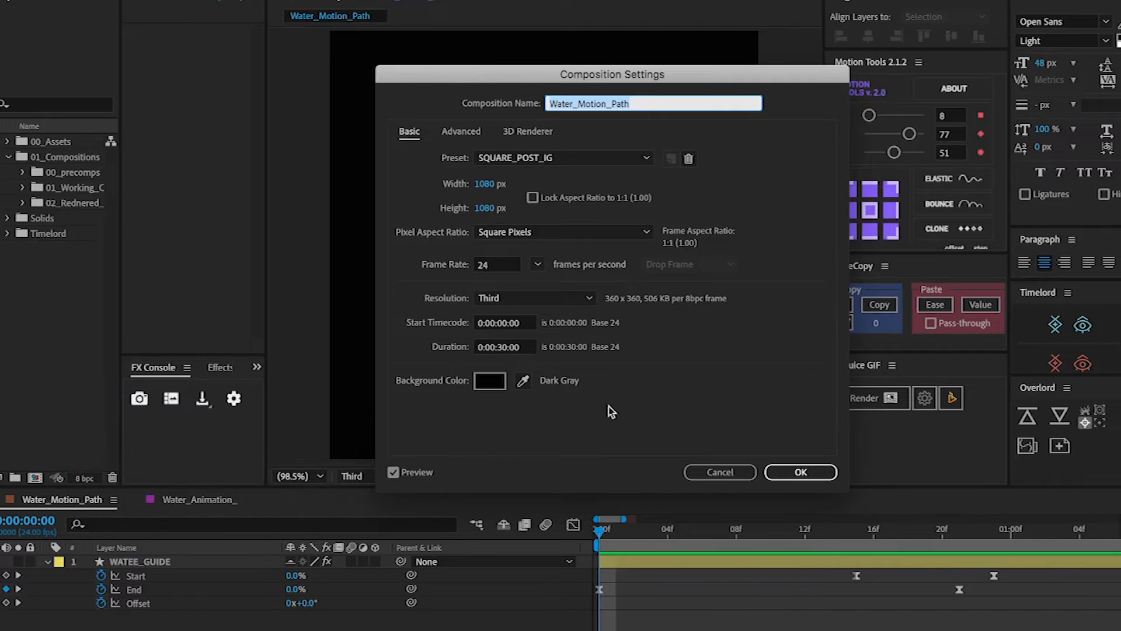
pyautogui.click(798, 471)
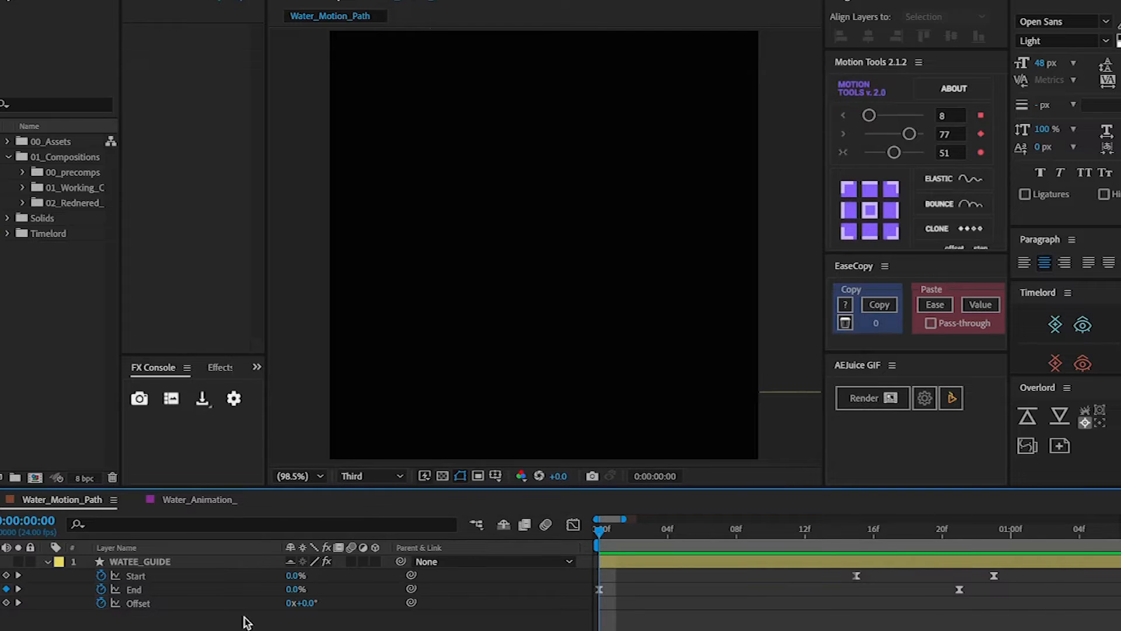
# - Examine the WATEE_GUIDE layer's motion path and keyframes by scrubbing and playing the animation across the full timeline
pyautogui.click(175, 562)
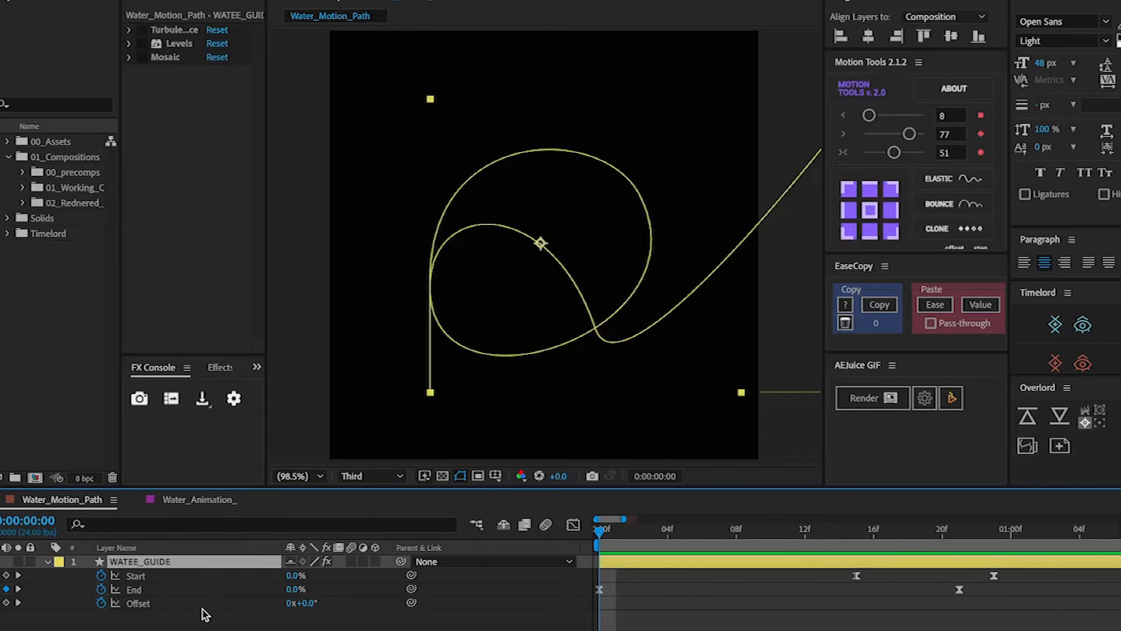
pyautogui.moveTo(692, 525)
pyautogui.mouseDown()
pyautogui.moveTo(867, 542)
pyautogui.moveTo(1103, 533)
pyautogui.moveTo(1118, 550)
pyautogui.moveTo(828, 532)
pyautogui.mouseUp()
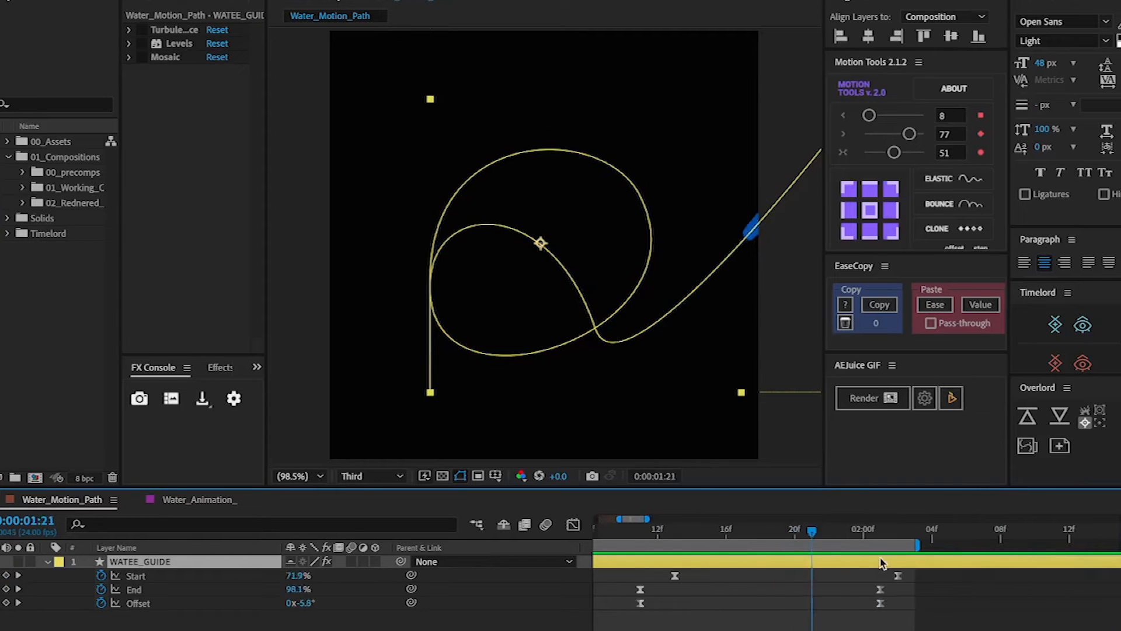
pyautogui.rightClick(824, 544)
pyautogui.click(864, 587)
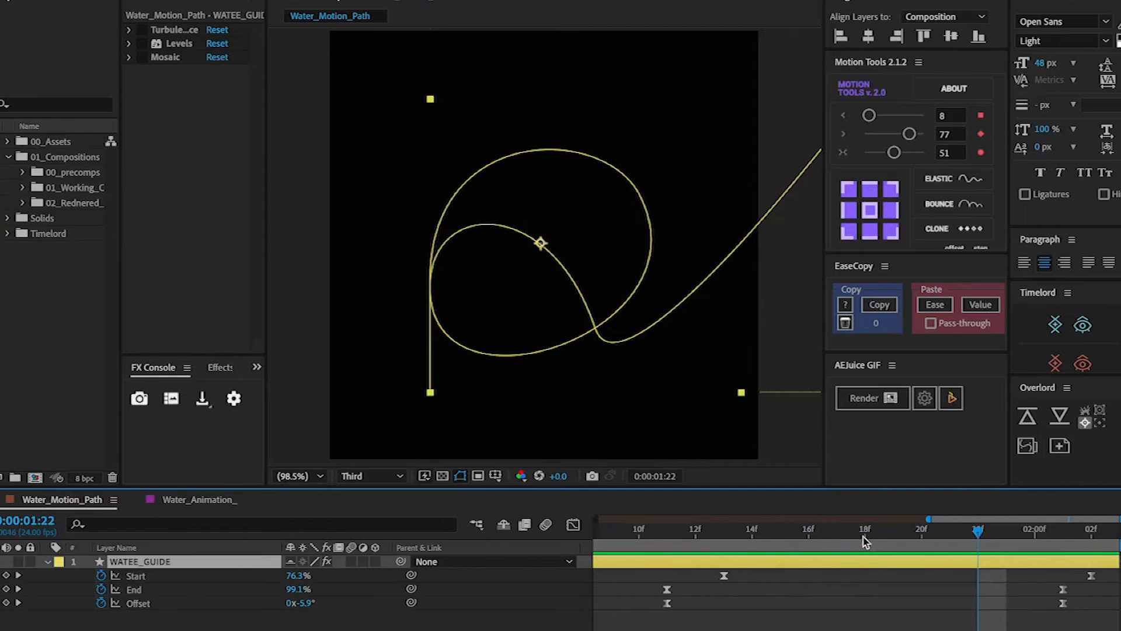
pyautogui.click(837, 529)
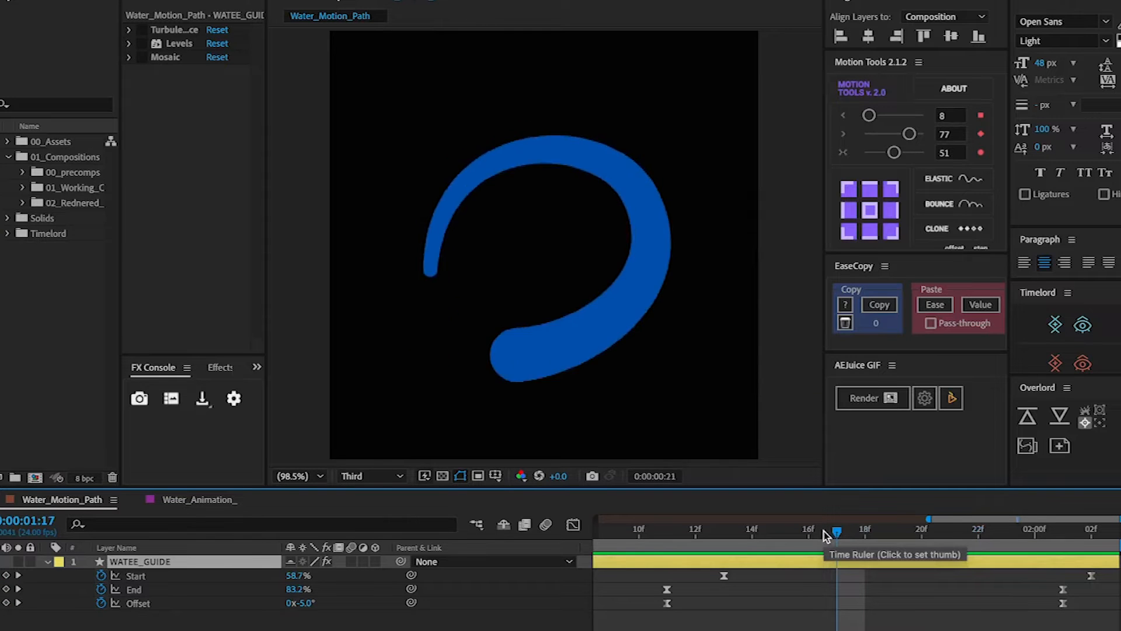
pyautogui.press('space')
pyautogui.moveTo(929, 519); pyautogui.dragTo(595, 519)
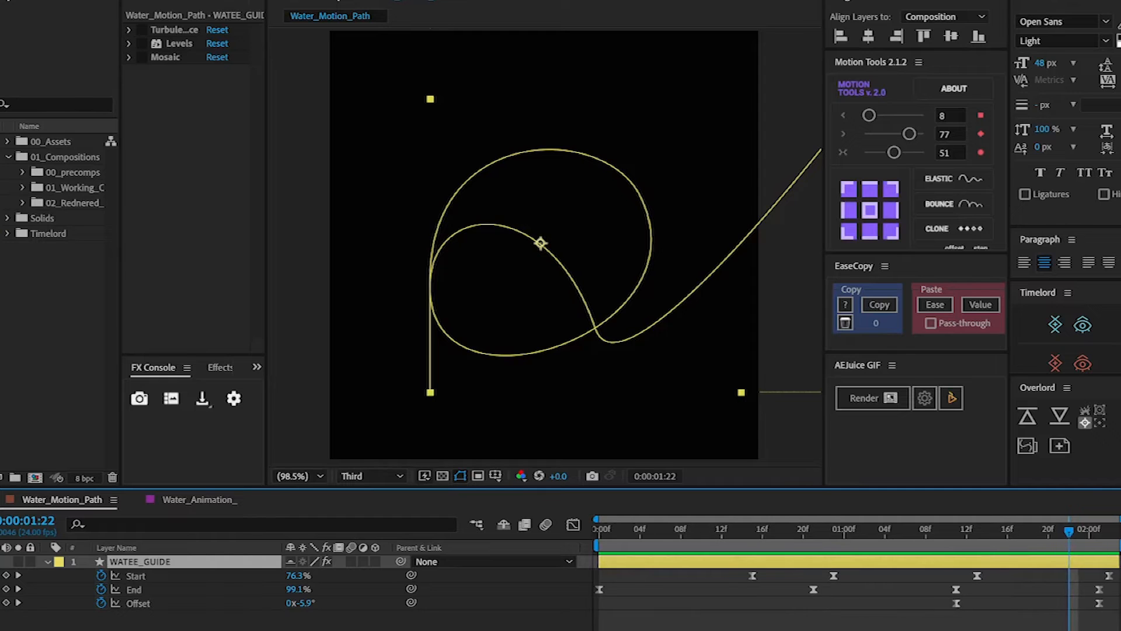
pyautogui.press('space')
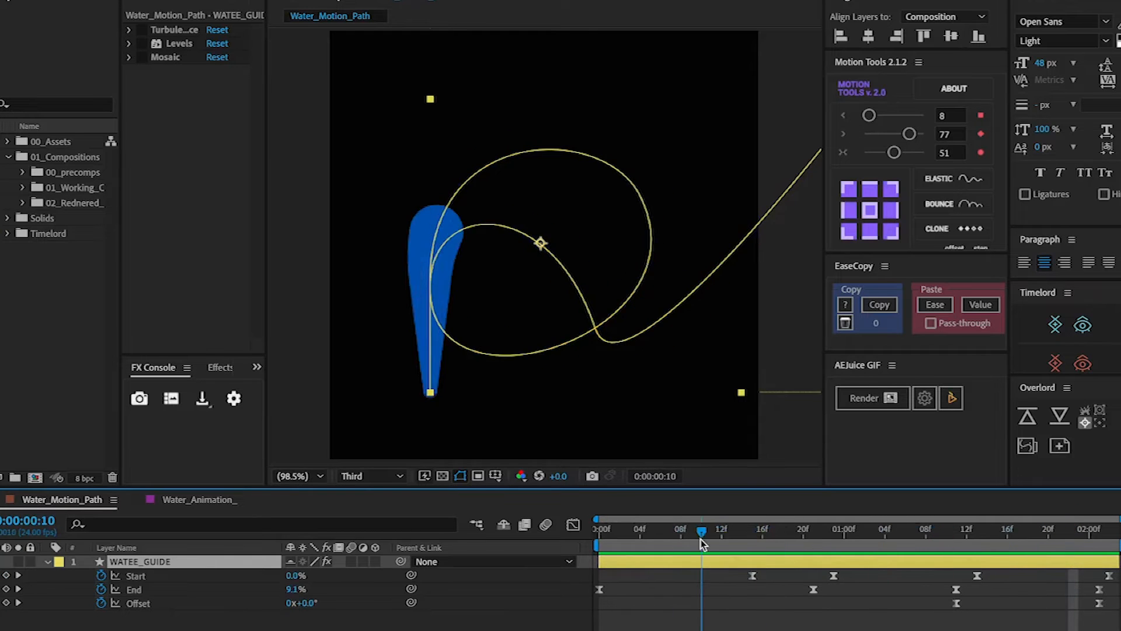
pyautogui.click(660, 625)
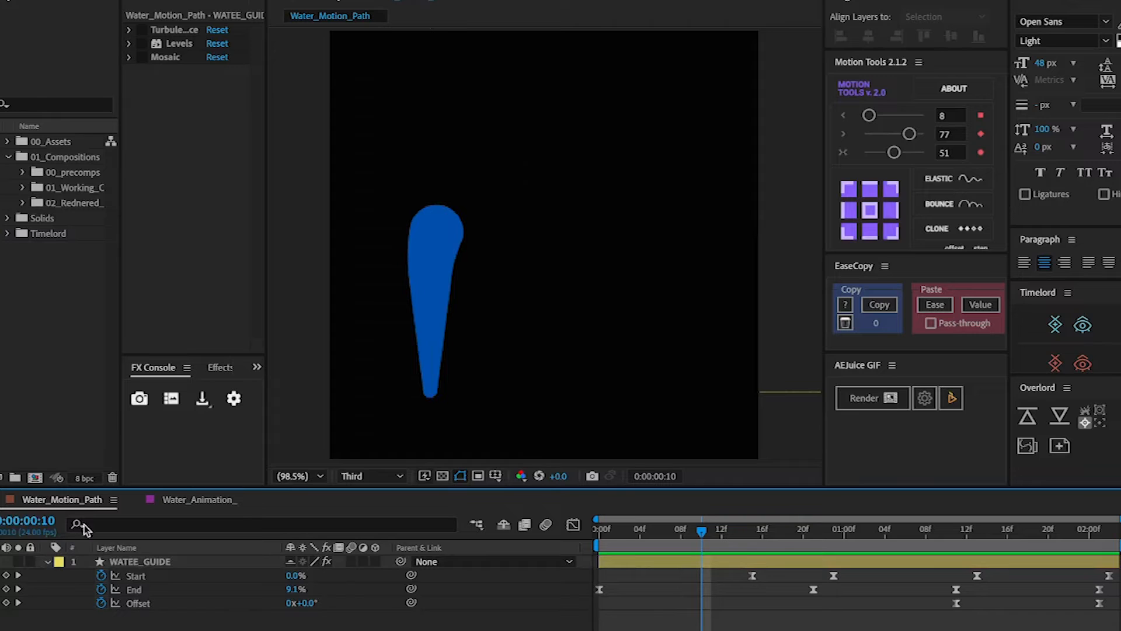
# - Toggle the time display between timecode and frames, and inspect the WATEE_GUIDE path at 0:00:00:11
pyautogui.keyDown('ctrl'); pyautogui.click(32, 521); pyautogui.keyUp('ctrl')
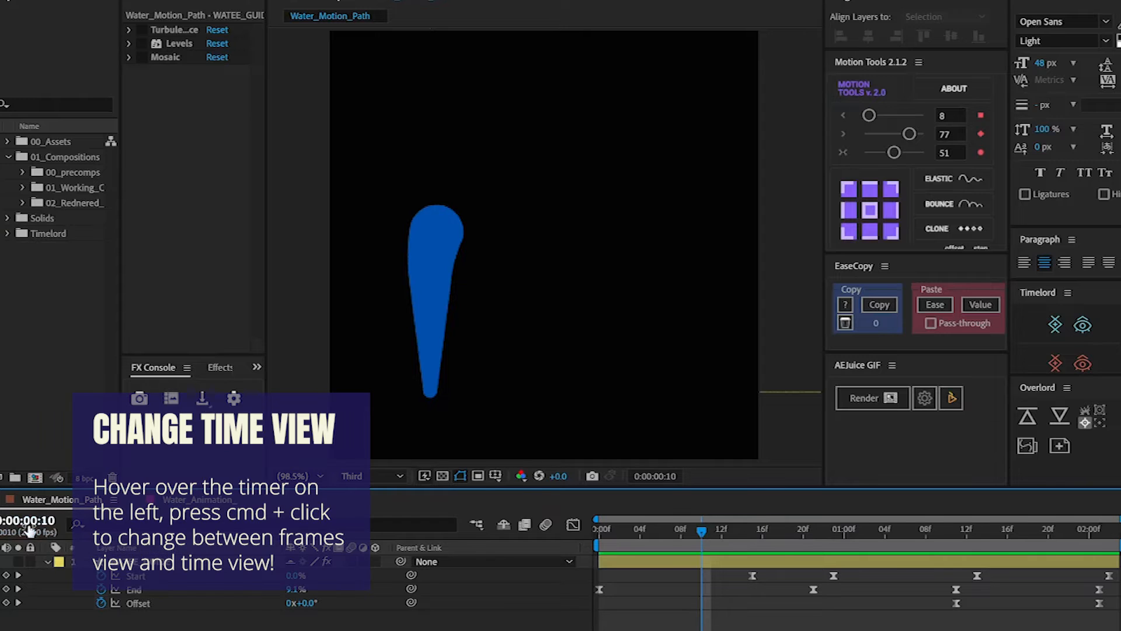
pyautogui.keyDown('ctrl'); pyautogui.click(29, 526); pyautogui.keyUp('ctrl')
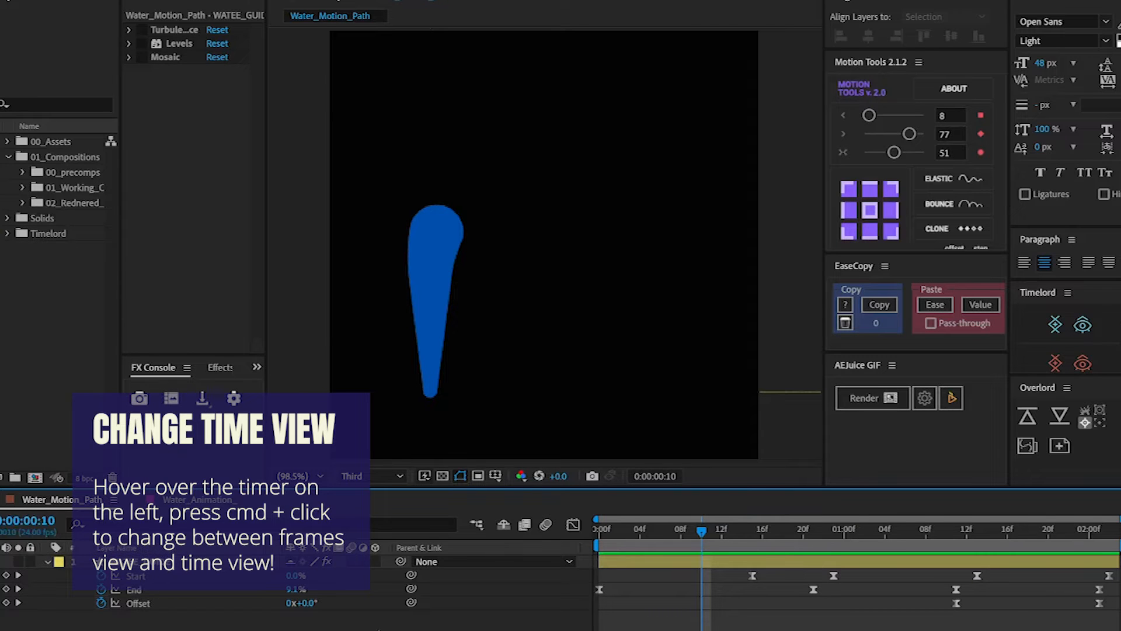
pyautogui.press('pagedown')
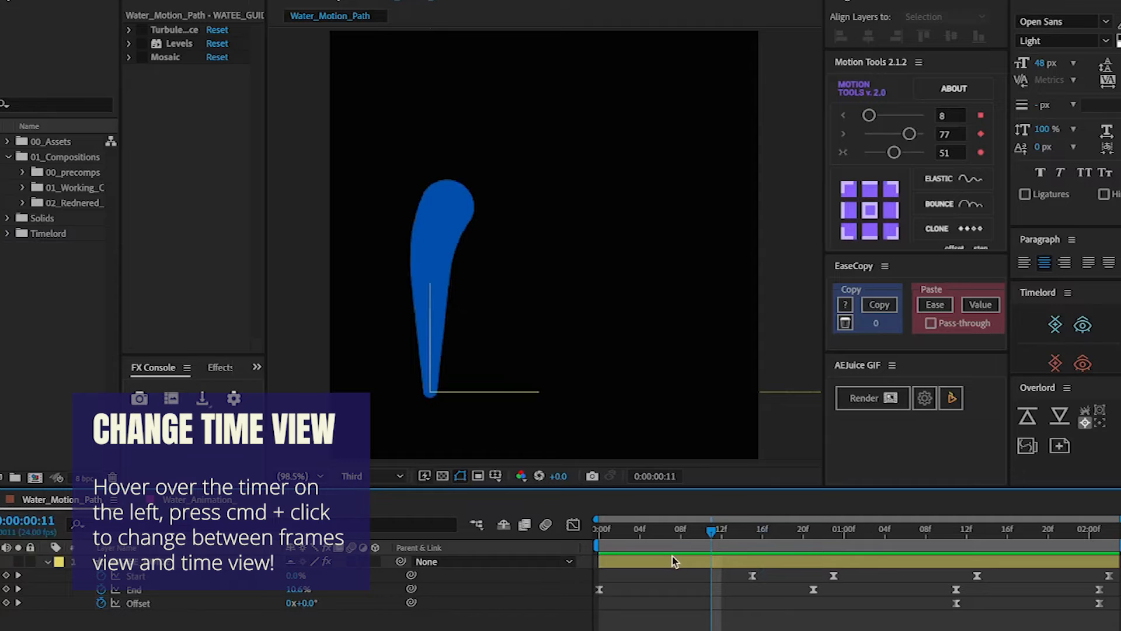
pyautogui.click(673, 561)
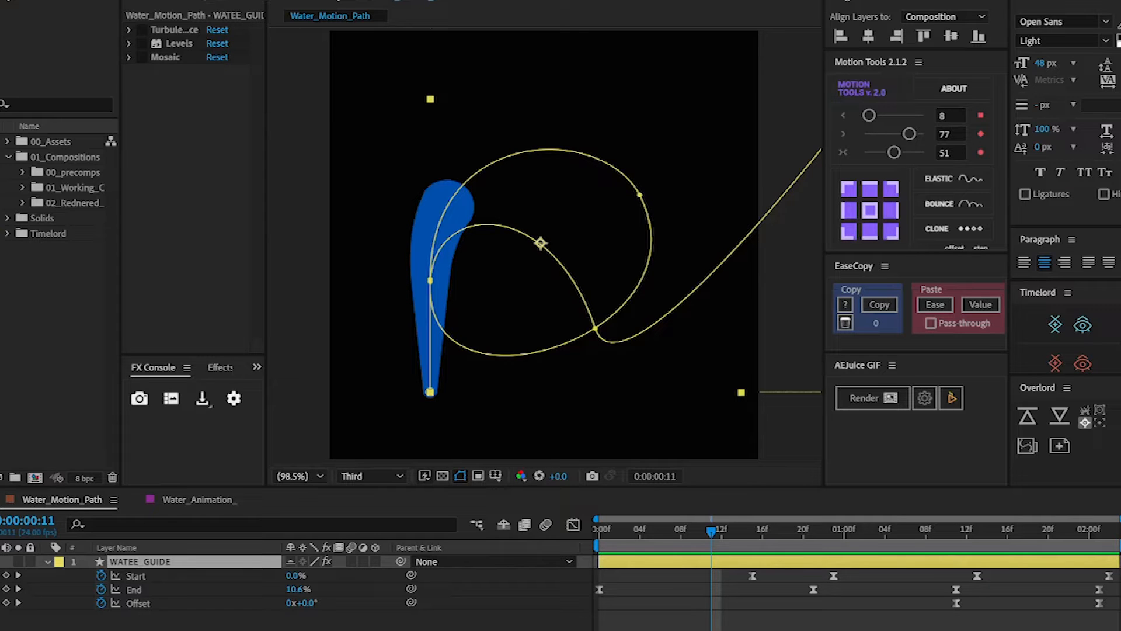
# - Draw a new looping Pen tool path with nothing selected, starting at the guide's base and exiting past the frame's right edge
pyautogui.click(403, 627)
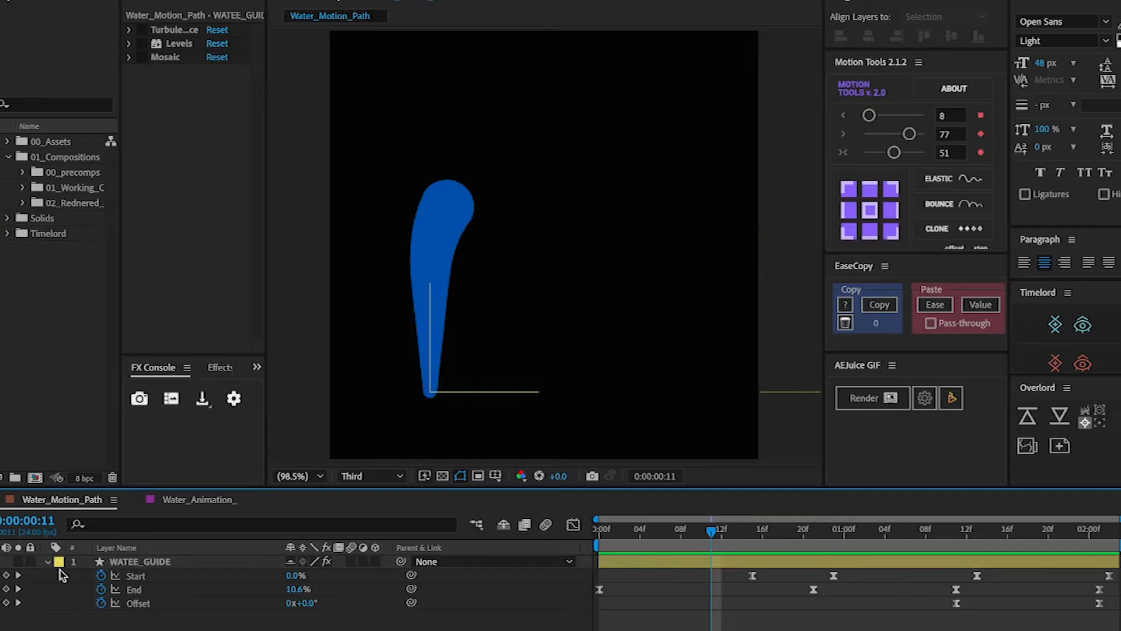
pyautogui.press('g')
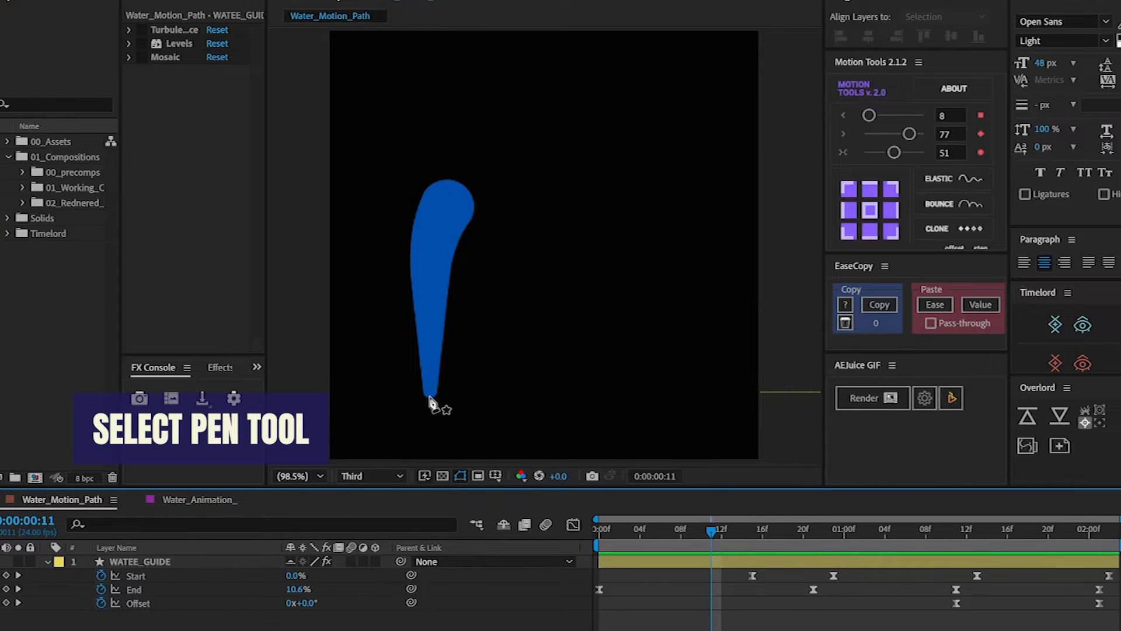
pyautogui.click(430, 397)
pyautogui.moveTo(555, 162); pyautogui.dragTo(726, 189)
pyautogui.moveTo(574, 328)
pyautogui.mouseDown()
pyautogui.moveTo(602, 327)
pyautogui.moveTo(549, 371)
pyautogui.moveTo(491, 343)
pyautogui.moveTo(470, 367)
pyautogui.moveTo(450, 321)
pyautogui.mouseUp()
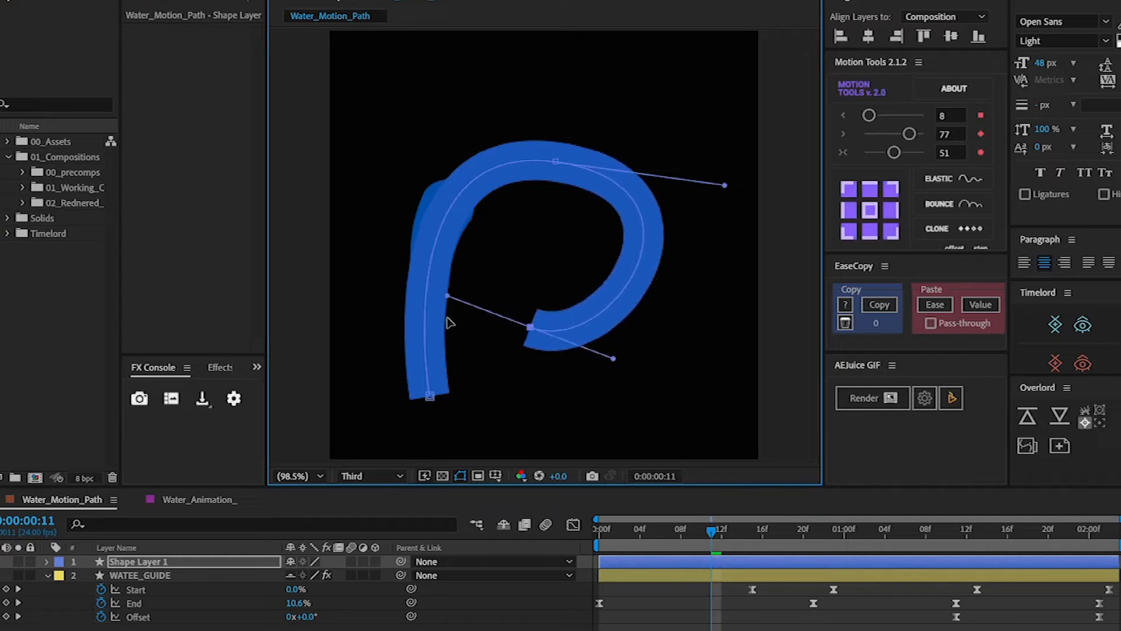
pyautogui.moveTo(435, 260)
pyautogui.mouseDown()
pyautogui.moveTo(503, 166)
pyautogui.moveTo(458, 164)
pyautogui.moveTo(497, 155)
pyautogui.moveTo(496, 145)
pyautogui.mouseUp()
pyautogui.moveTo(672, 376)
pyautogui.mouseDown()
pyautogui.moveTo(766, 389)
pyautogui.moveTo(808, 356)
pyautogui.moveTo(715, 376)
pyautogui.moveTo(606, 266)
pyautogui.moveTo(625, 36)
pyautogui.moveTo(791, 401)
pyautogui.moveTo(643, 295)
pyautogui.moveTo(789, 358)
pyautogui.moveTo(769, 380)
pyautogui.moveTo(815, 276)
pyautogui.moveTo(803, 252)
pyautogui.mouseUp()
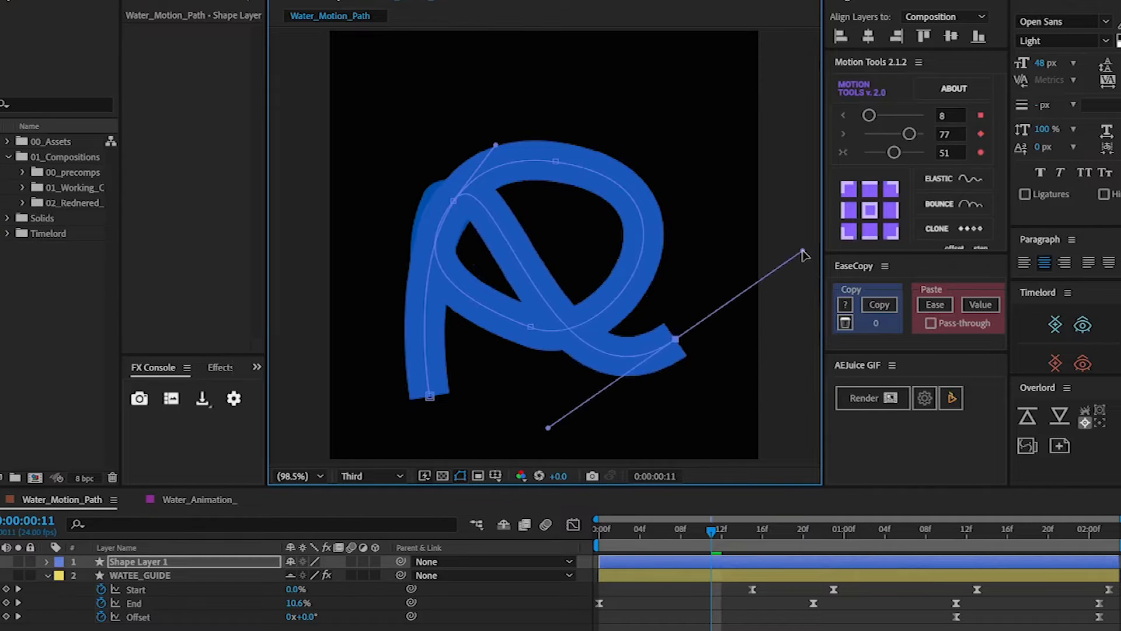
pyautogui.click(808, 209)
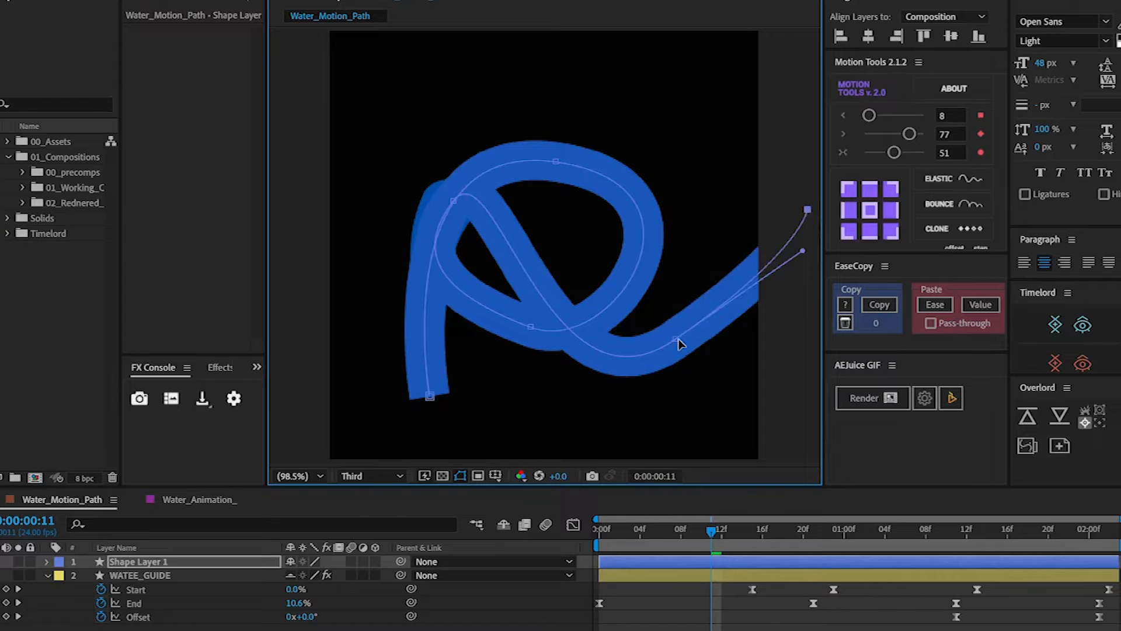
# - Reposition the tail and upper-left loop points, and pull new curve handles from the upper-left point
pyautogui.moveTo(676, 340)
pyautogui.mouseDown()
pyautogui.moveTo(689, 358)
pyautogui.moveTo(684, 332)
pyautogui.mouseUp()
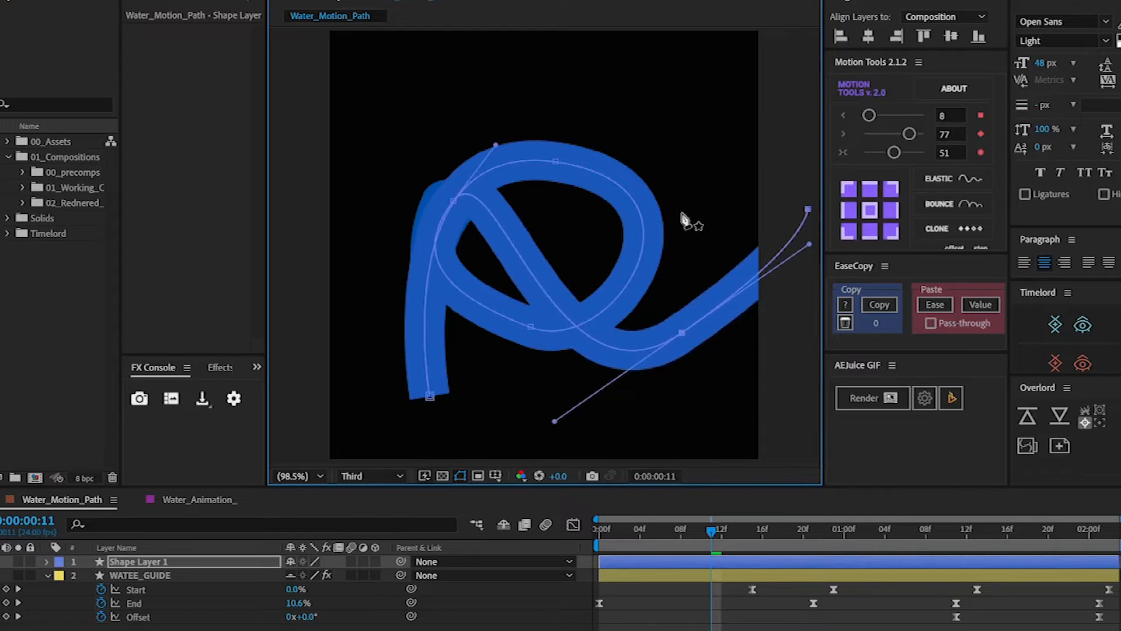
pyautogui.moveTo(454, 200); pyautogui.dragTo(453, 213)
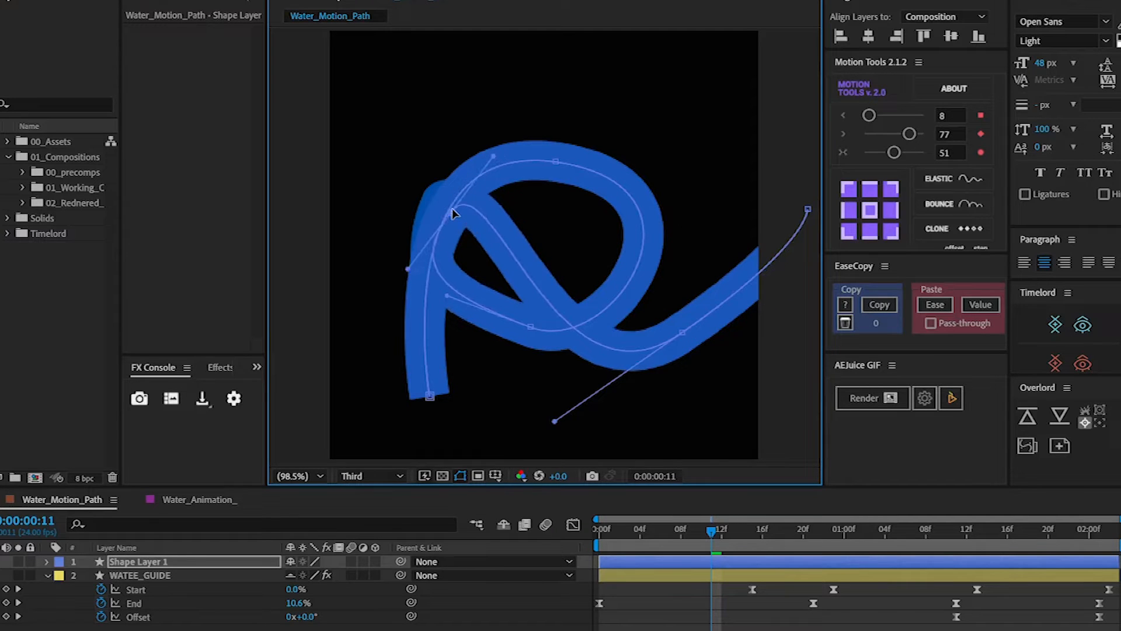
pyautogui.moveTo(494, 161)
pyautogui.mouseDown()
pyautogui.moveTo(428, 148)
pyautogui.moveTo(403, 200)
pyautogui.moveTo(428, 349)
pyautogui.moveTo(638, 321)
pyautogui.moveTo(526, 375)
pyautogui.moveTo(518, 234)
pyautogui.moveTo(494, 157)
pyautogui.mouseUp()
pyautogui.keyDown('ctrl'); pyautogui.keyDown('alt'); pyautogui.click(451, 215); pyautogui.keyUp('alt'); pyautogui.keyUp('ctrl')
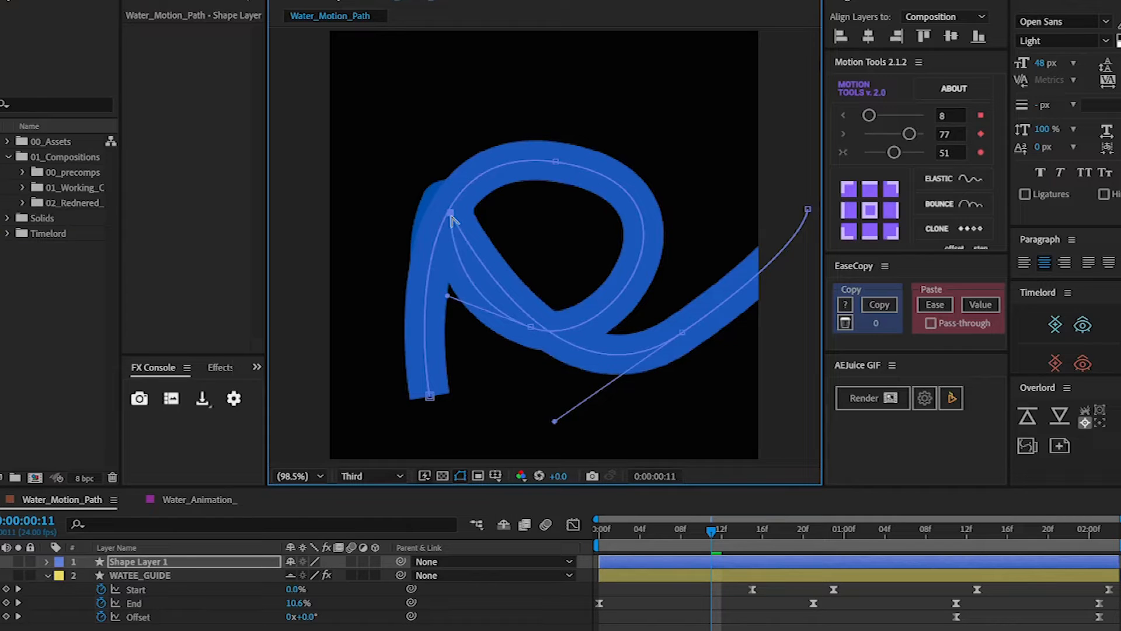
pyautogui.keyDown('ctrl'); pyautogui.keyDown('alt'); pyautogui.click(451, 216); pyautogui.keyUp('alt'); pyautogui.keyUp('ctrl')
pyautogui.keyDown('ctrl'); pyautogui.keyDown('alt'); pyautogui.click(452, 216); pyautogui.keyUp('alt'); pyautogui.keyUp('ctrl')
pyautogui.moveTo(451, 214)
pyautogui.mouseDown()
pyautogui.moveTo(540, 221)
pyautogui.moveTo(536, 129)
pyautogui.mouseUp()
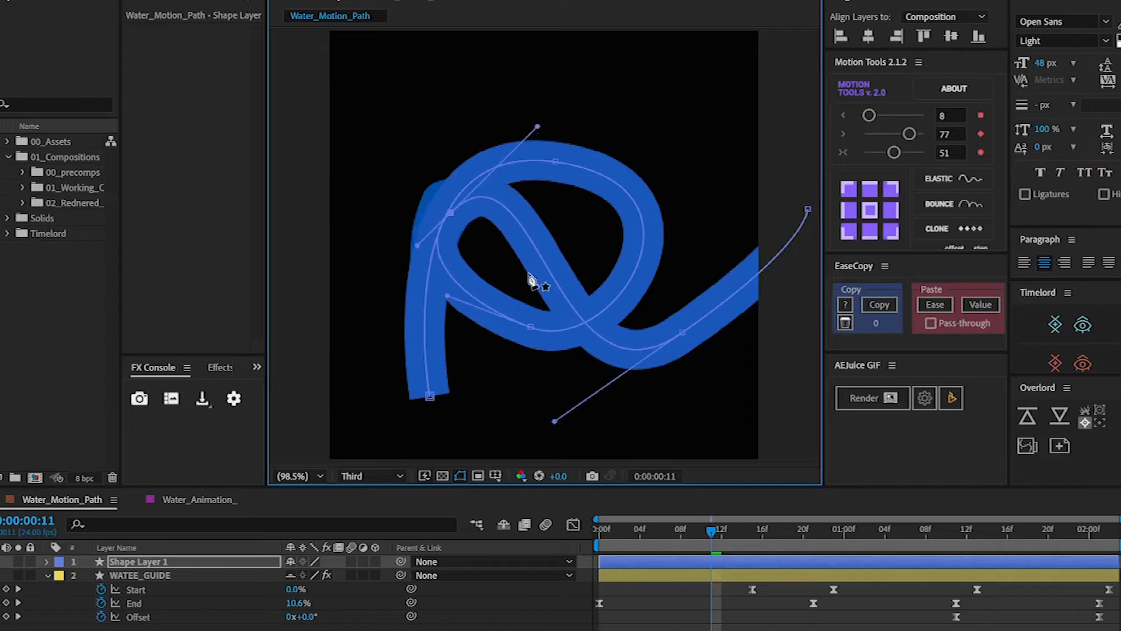
# - Compare the drawn path with WATEE_GUIDE, and set the Shape Layer 1 fill to None
pyautogui.click(170, 575)
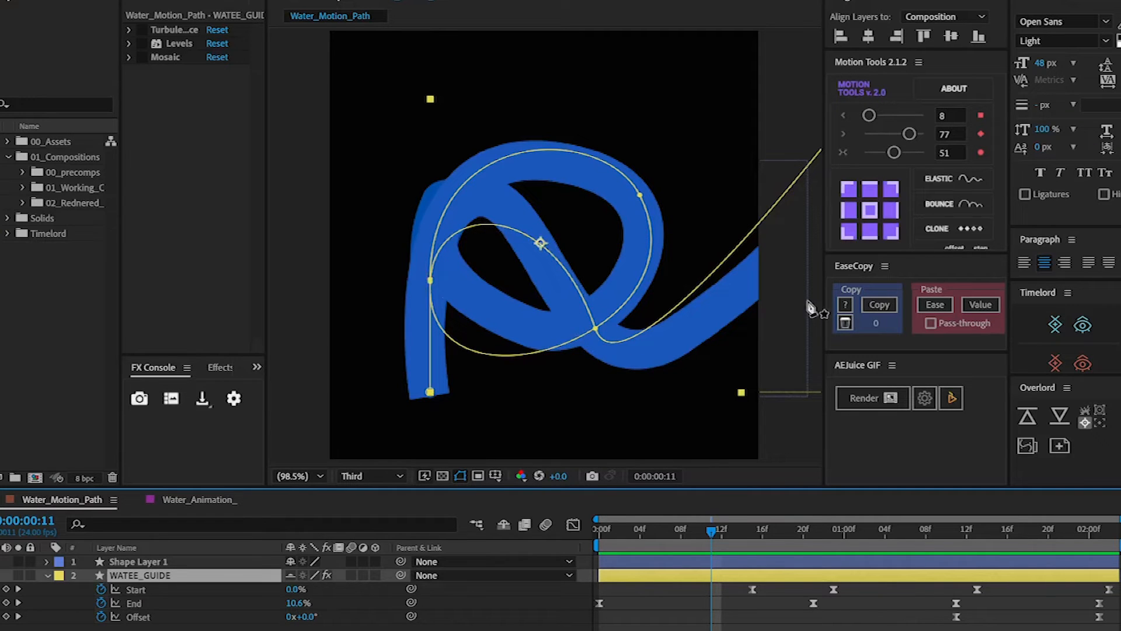
pyautogui.click(728, 564)
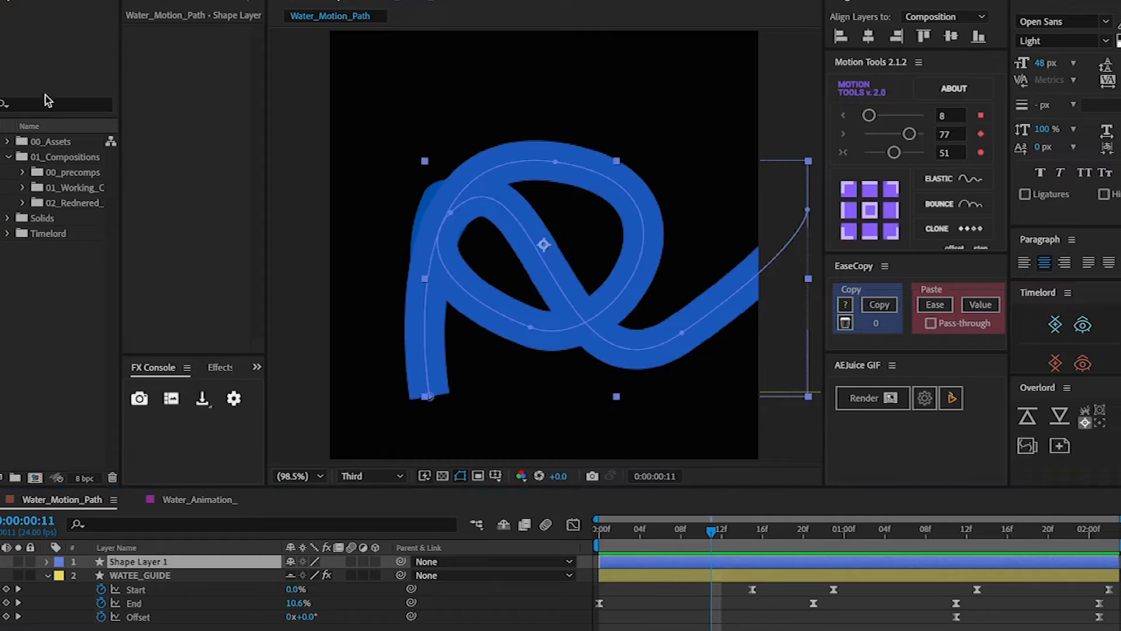
pyautogui.click(561, 1)
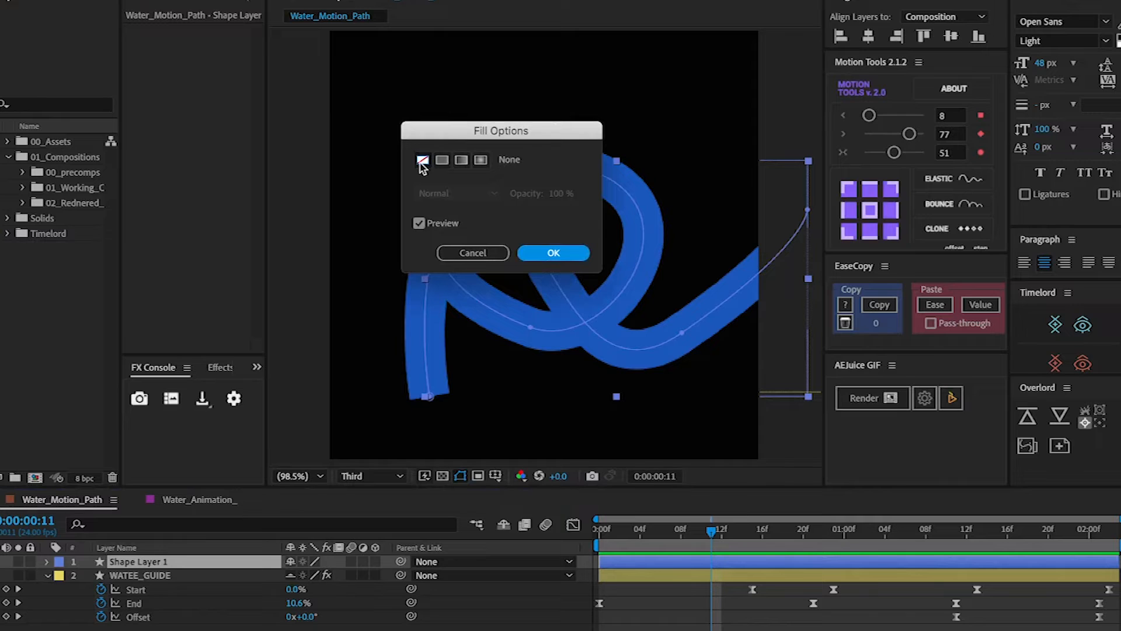
pyautogui.click(554, 255)
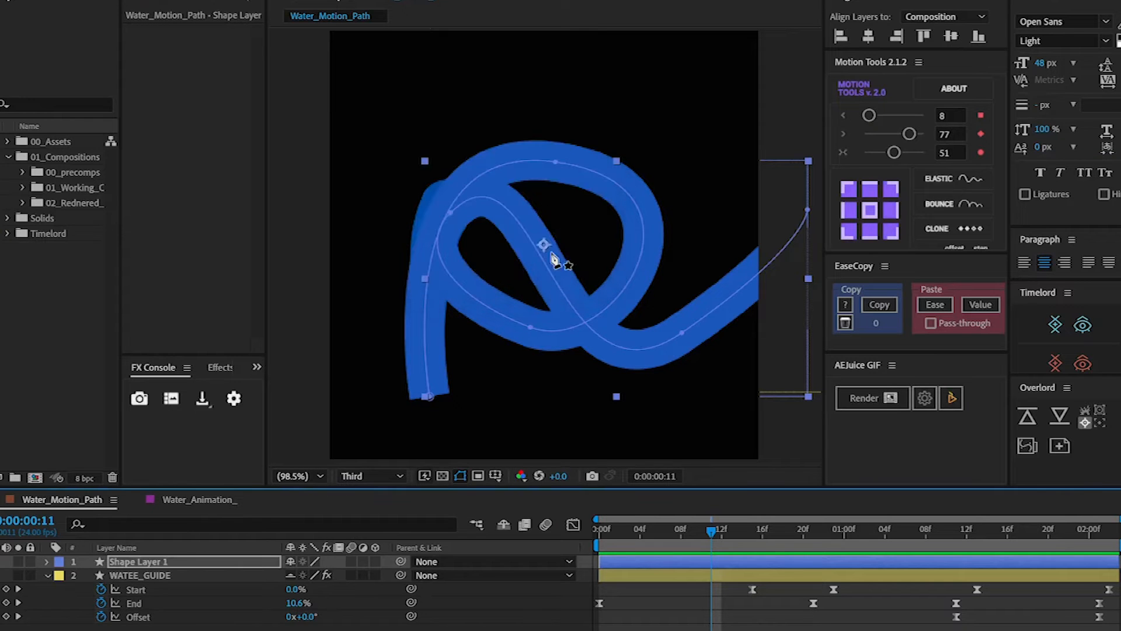
# - Review the stroke's solid colour options without changing them, make the stroke thinner, and hide the WATEE_GUIDE layer
pyautogui.click(607, 1)
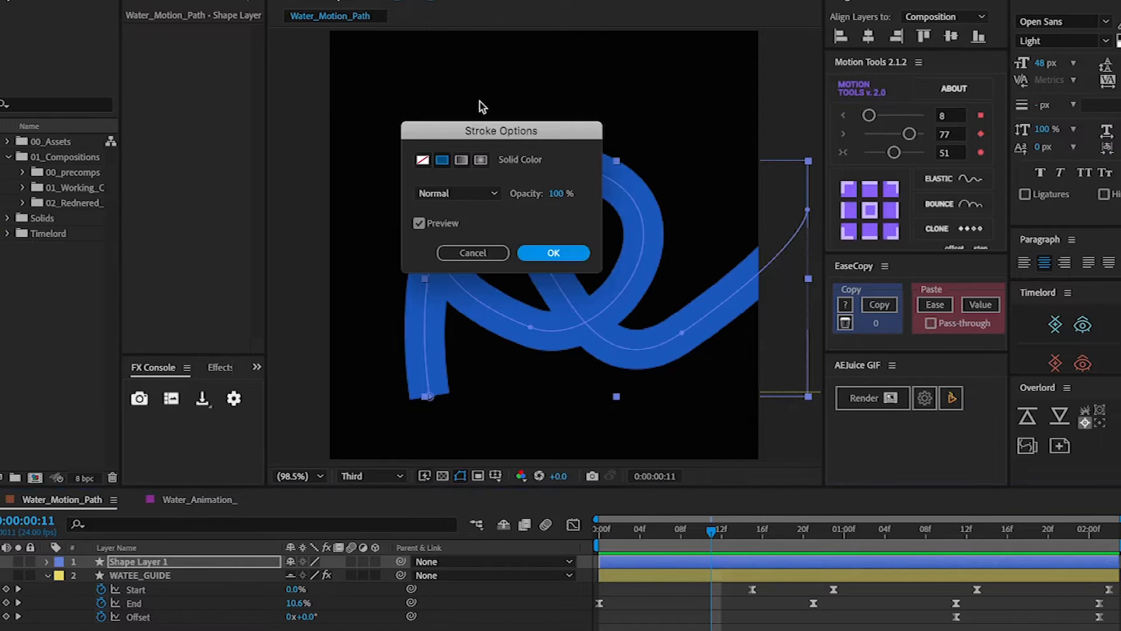
pyautogui.click(480, 251)
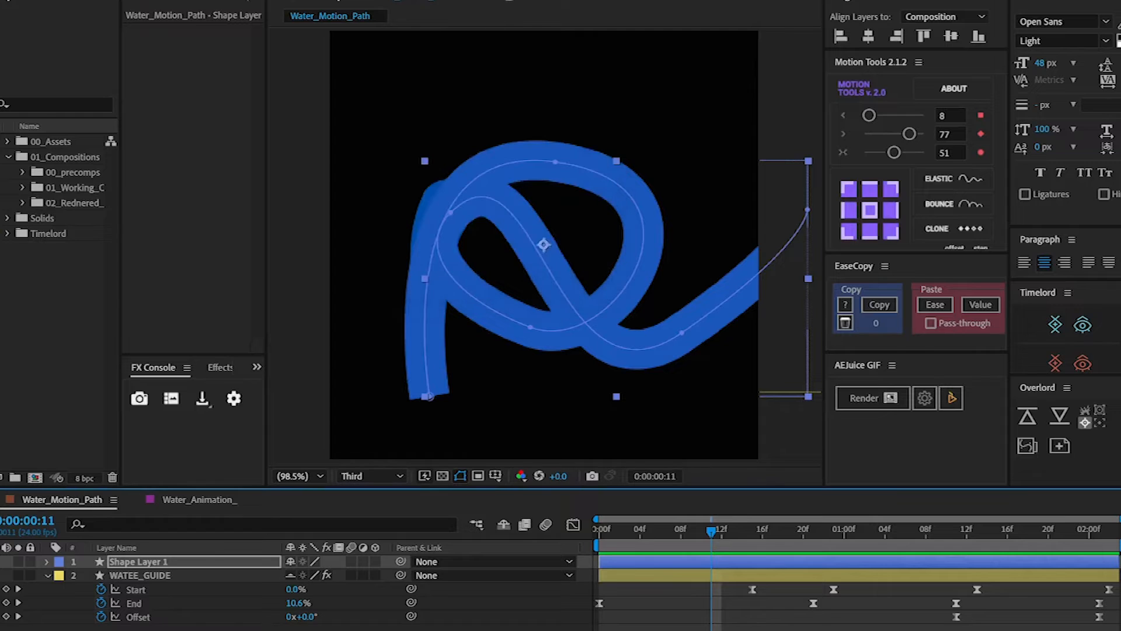
pyautogui.click(633, 1)
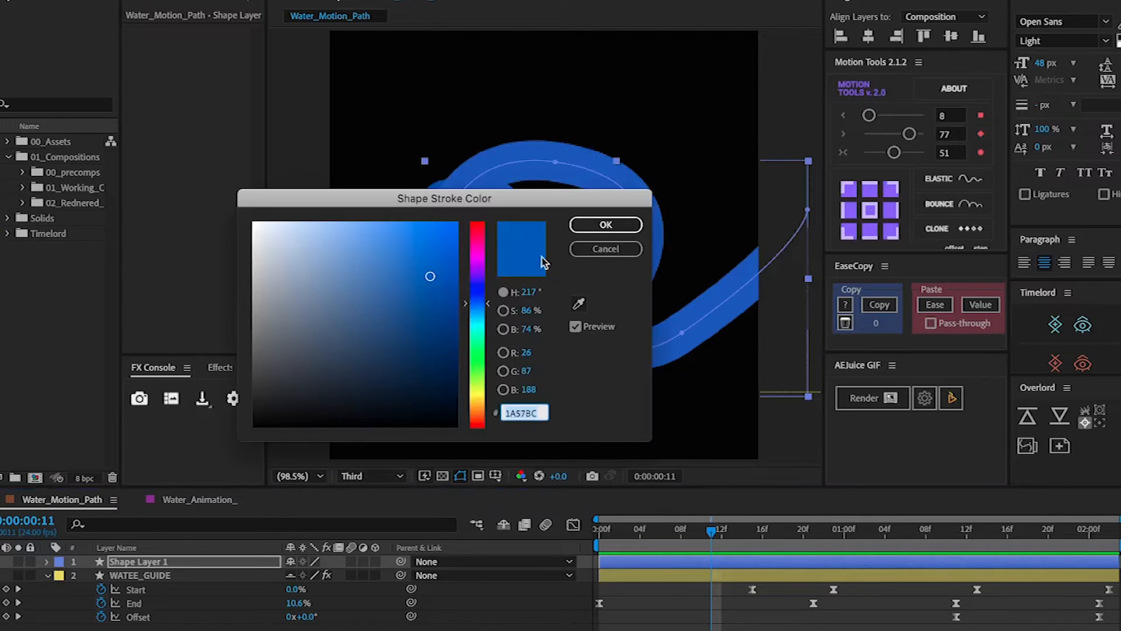
pyautogui.click(575, 248)
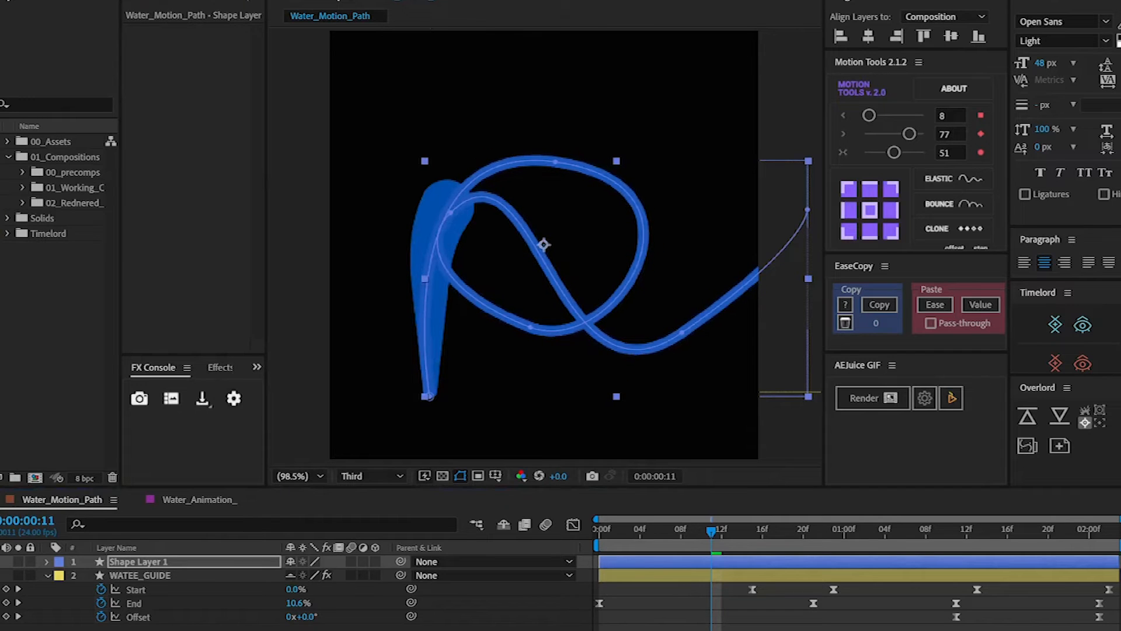
pyautogui.click(1, 576)
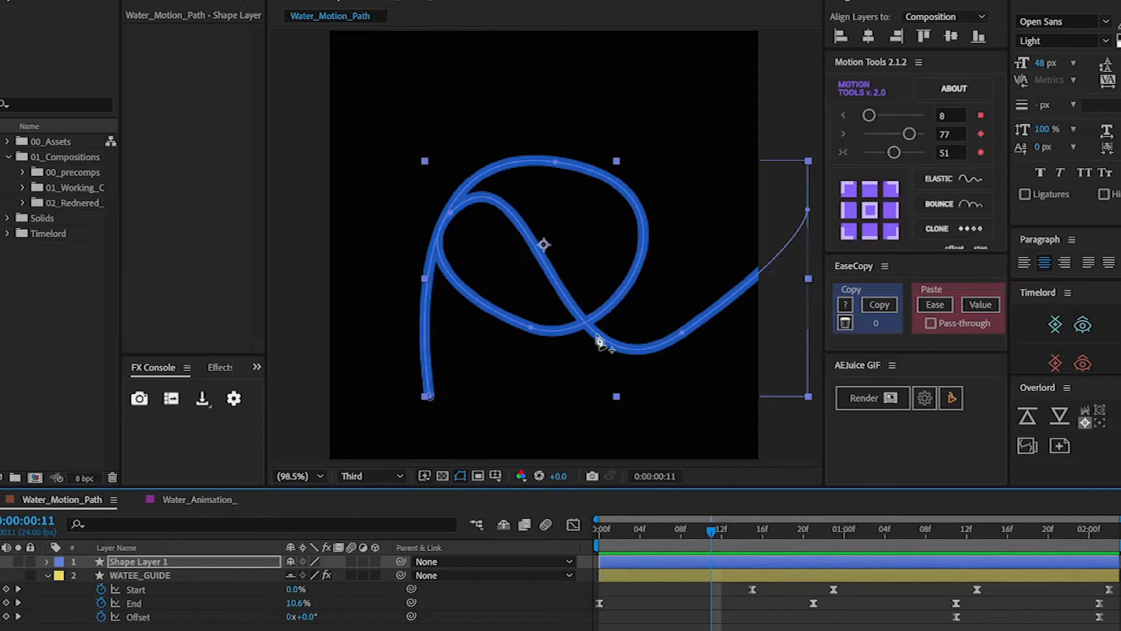
# - Reshape the path's inner loop by lowering its left and bottom points and adjusting the left point's curve handles
pyautogui.scroll(1, 467, 224)
pyautogui.moveTo(448, 214); pyautogui.dragTo(441, 220)
pyautogui.moveTo(528, 134)
pyautogui.mouseDown()
pyautogui.moveTo(535, 105)
pyautogui.moveTo(575, 86)
pyautogui.mouseUp()
pyautogui.moveTo(408, 257); pyautogui.dragTo(369, 288)
pyautogui.moveTo(531, 329); pyautogui.dragTo(534, 363)
pyautogui.moveTo(442, 221); pyautogui.dragTo(436, 253)
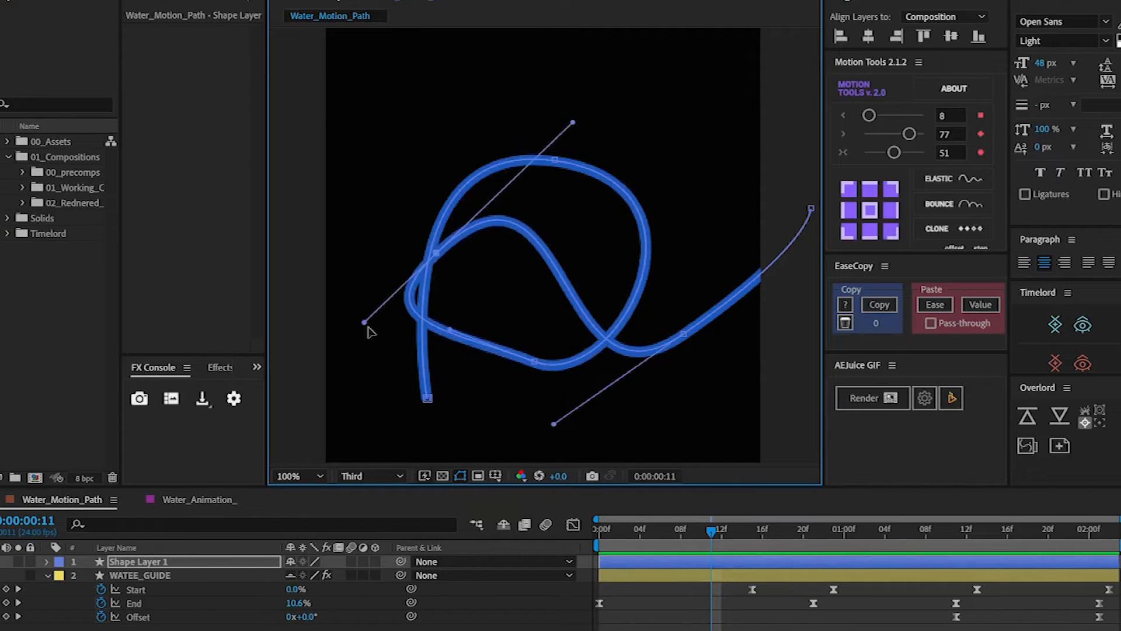
pyautogui.moveTo(364, 322)
pyautogui.mouseDown()
pyautogui.moveTo(406, 363)
pyautogui.moveTo(398, 353)
pyautogui.mouseUp()
pyautogui.moveTo(503, 76); pyautogui.dragTo(495, 135)
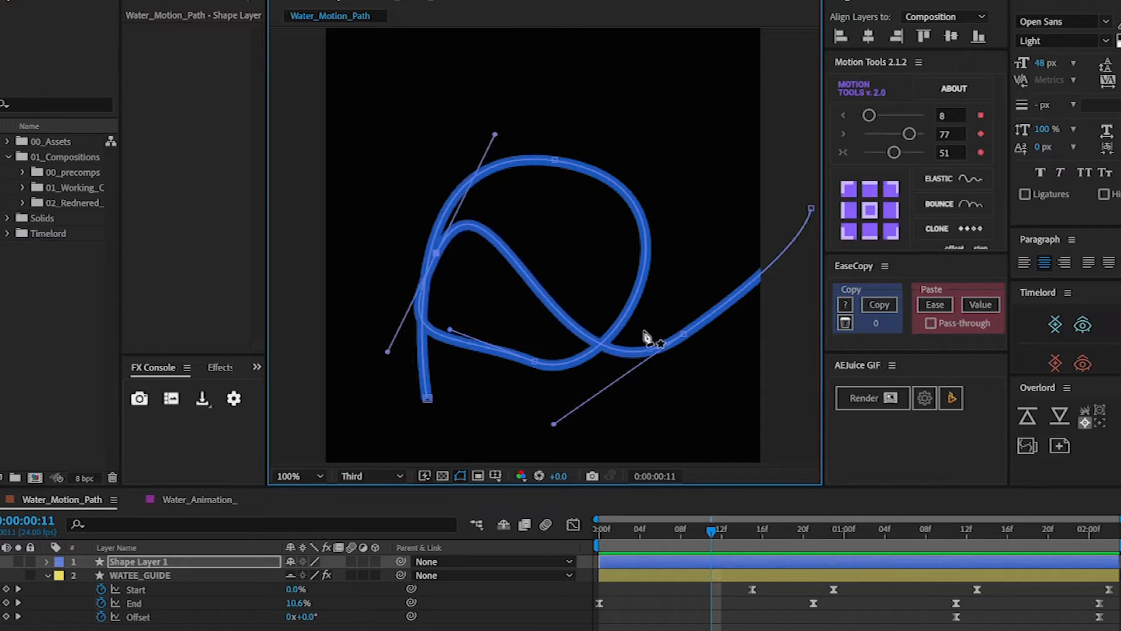
# - Smooth the loop's bottom and left bends, shift the tail point outward, and thicken the path's stroke
pyautogui.moveTo(684, 334); pyautogui.dragTo(709, 322)
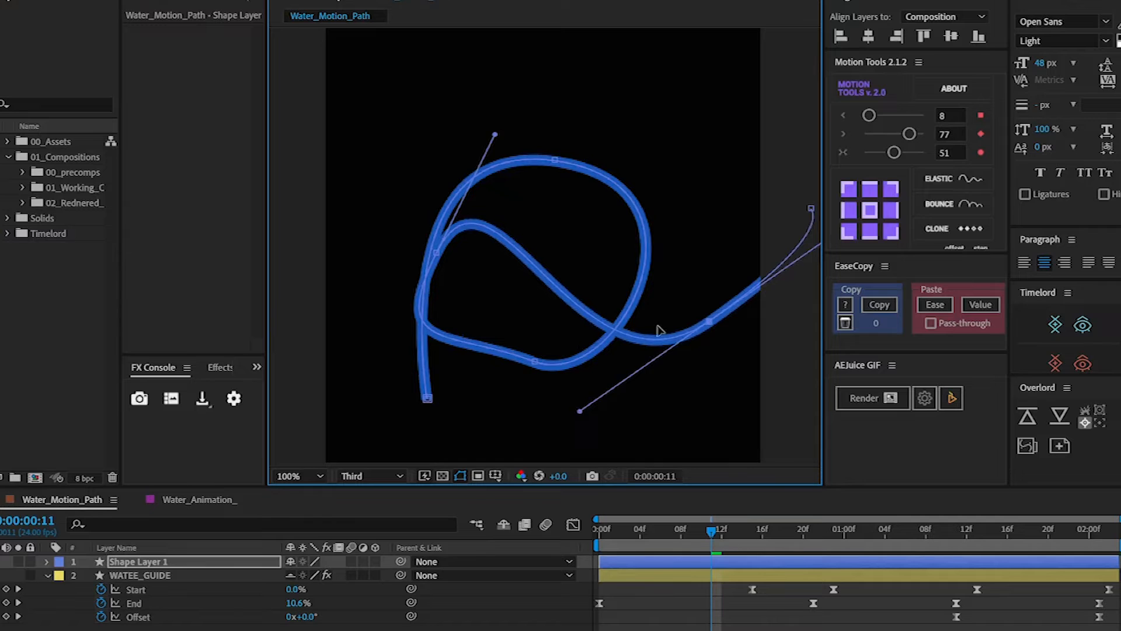
pyautogui.moveTo(532, 378)
pyautogui.mouseDown()
pyautogui.moveTo(508, 374)
pyautogui.moveTo(575, 406)
pyautogui.moveTo(536, 392)
pyautogui.mouseUp()
pyautogui.moveTo(425, 343); pyautogui.dragTo(453, 385)
pyautogui.moveTo(541, 367); pyautogui.dragTo(558, 365)
pyautogui.moveTo(437, 254); pyautogui.dragTo(538, 144)
pyautogui.moveTo(500, 373); pyautogui.dragTo(533, 376)
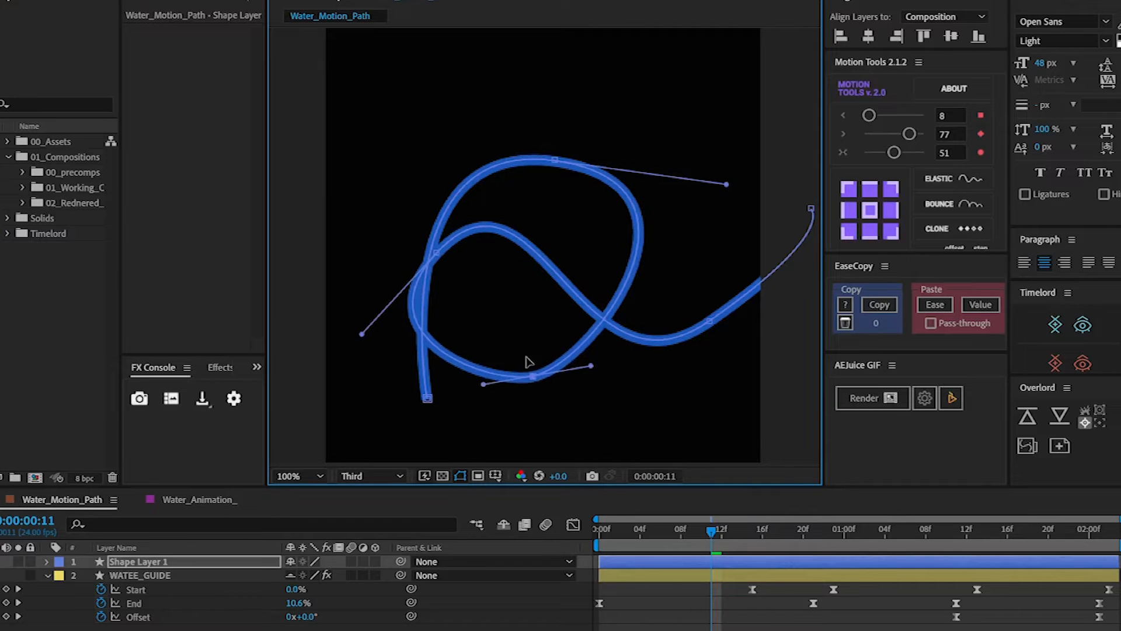
pyautogui.moveTo(436, 253); pyautogui.dragTo(450, 246)
pyautogui.moveTo(555, 144); pyautogui.dragTo(555, 148)
pyautogui.moveTo(711, 323); pyautogui.dragTo(715, 332)
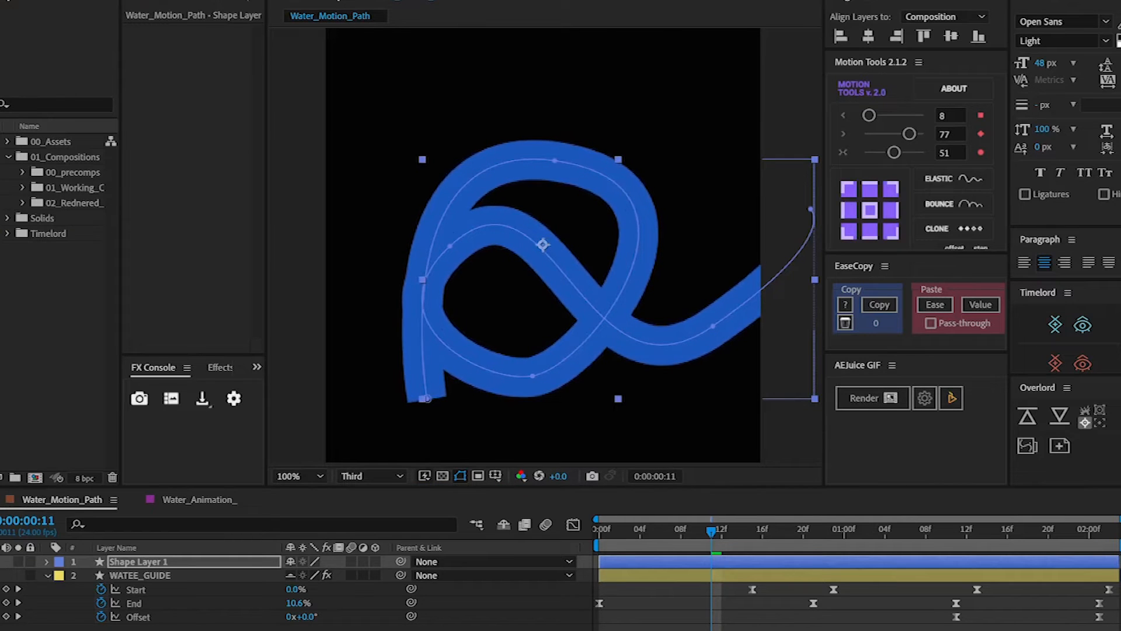
# - Rename Shape Layer 1 as Water_Ref
pyautogui.press('F2')
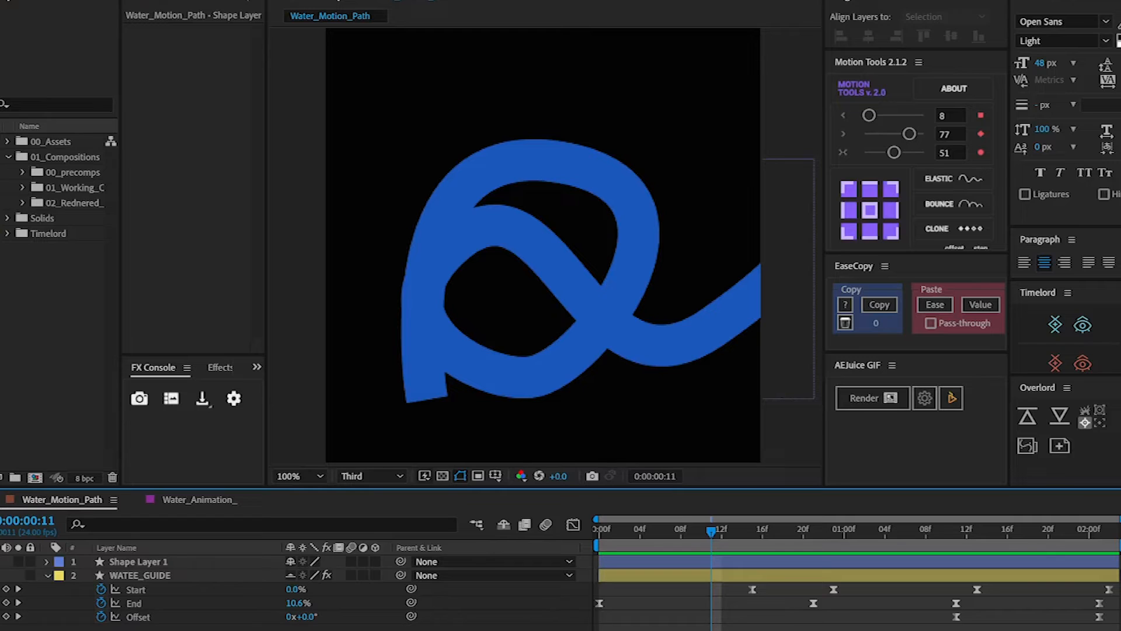
pyautogui.click(166, 561)
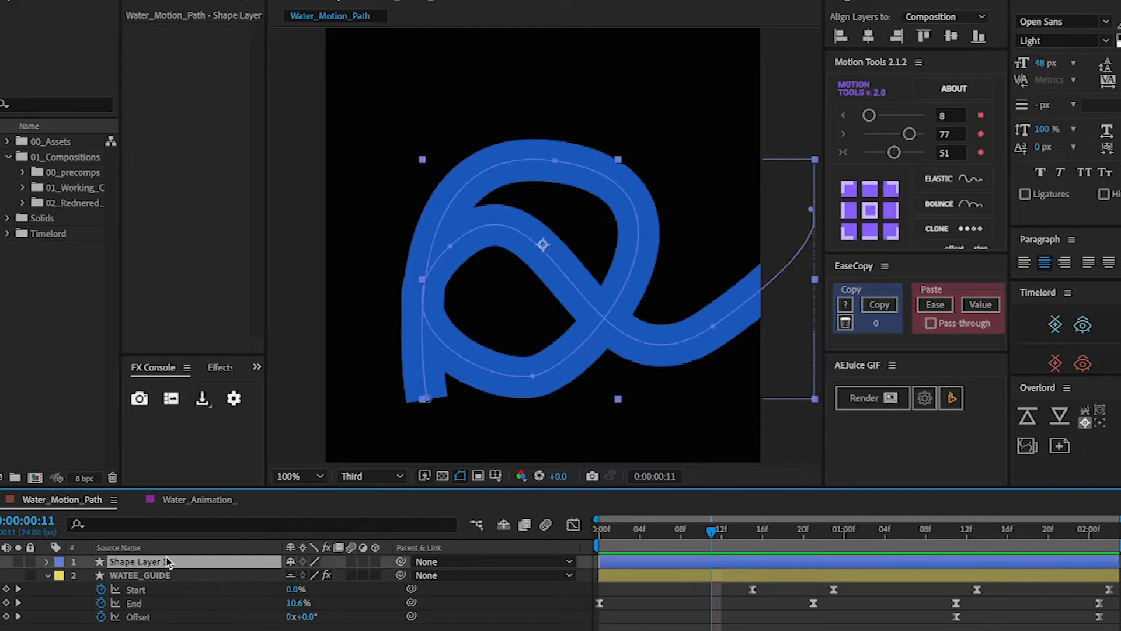
pyautogui.press('Return')
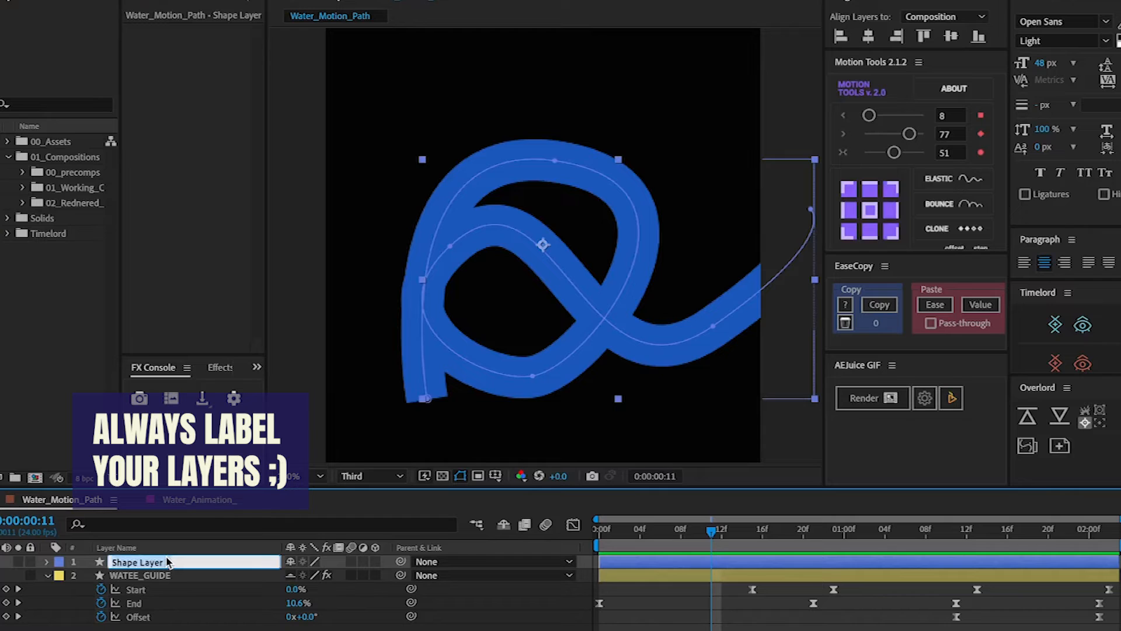
pyautogui.write('Water_Ref')
pyautogui.press('Return')
# - Set the Taper Start Length of the Water_Ref shape's stroke to 100%
pyautogui.click(47, 562)
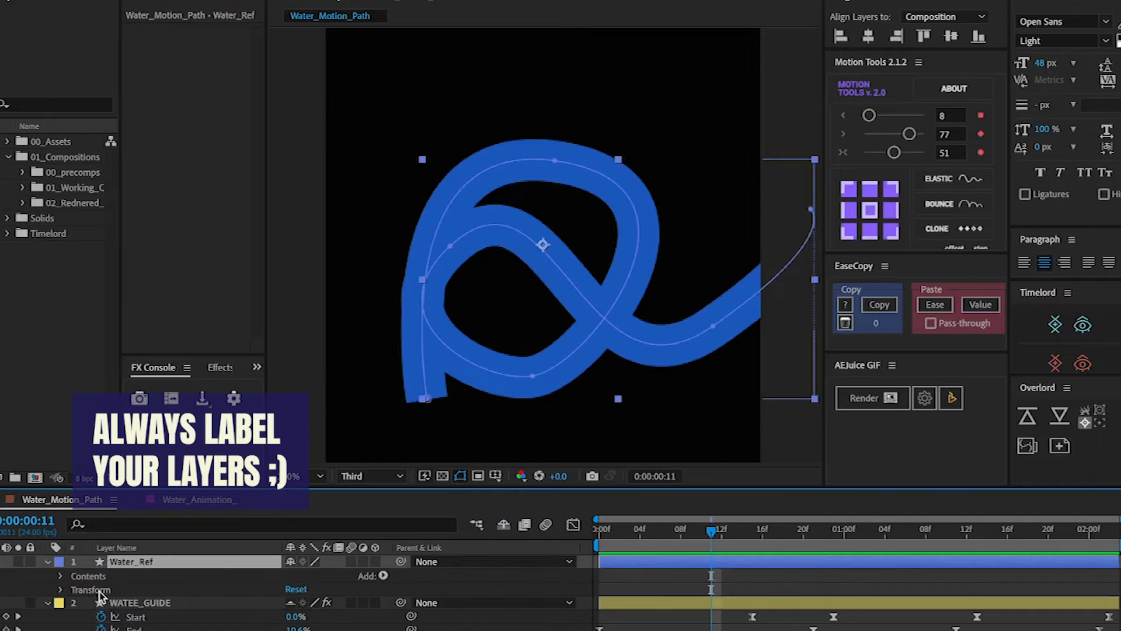
pyautogui.click(61, 576)
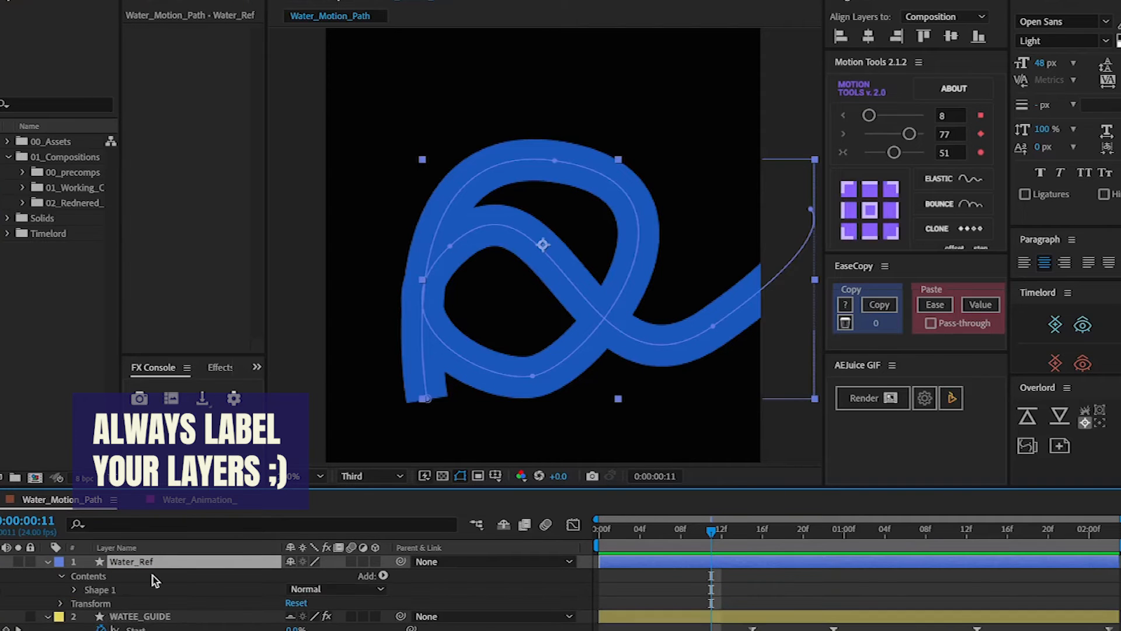
pyautogui.click(86, 591)
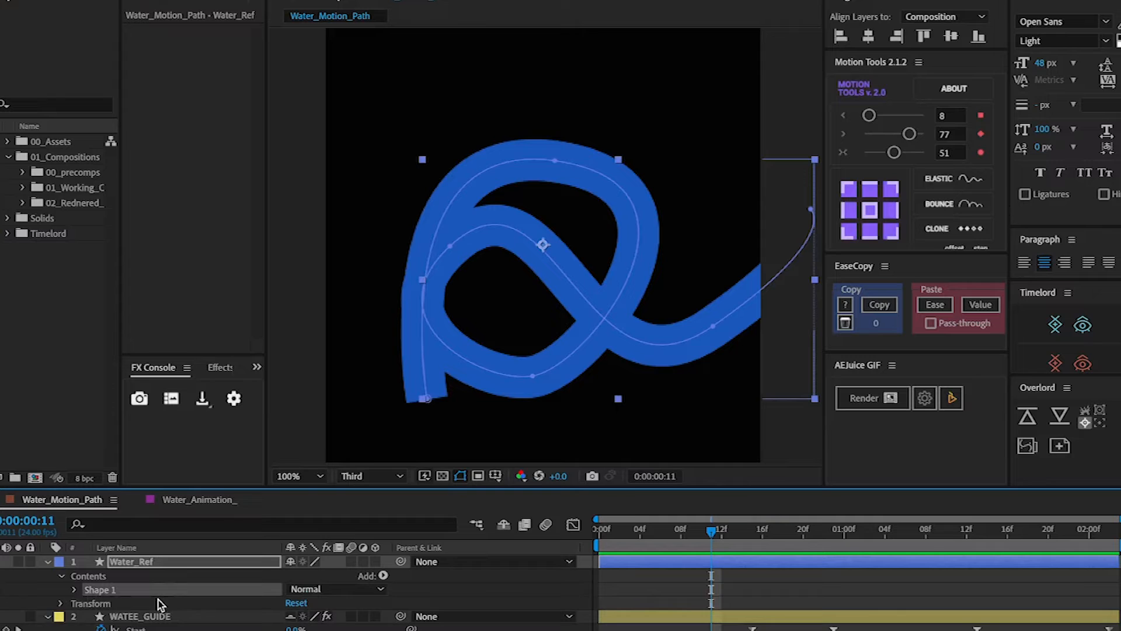
pyautogui.click(74, 591)
pyautogui.scroll(-1, 162, 608)
pyautogui.click(88, 589)
pyautogui.scroll(-4, 140, 607)
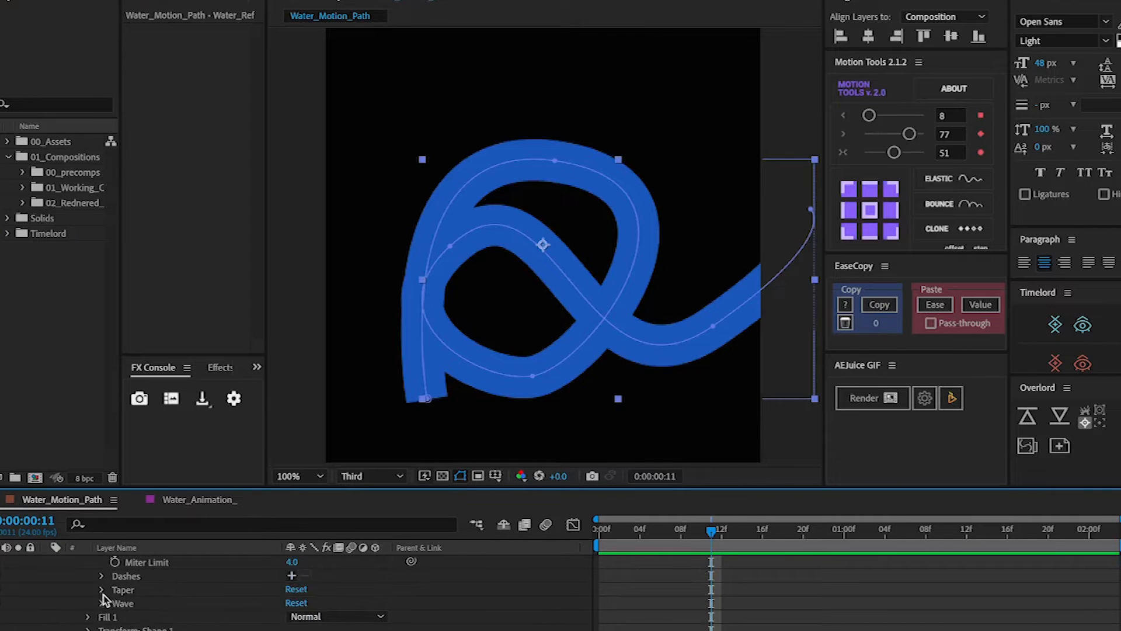
pyautogui.click(101, 590)
pyautogui.scroll(-1, 102, 594)
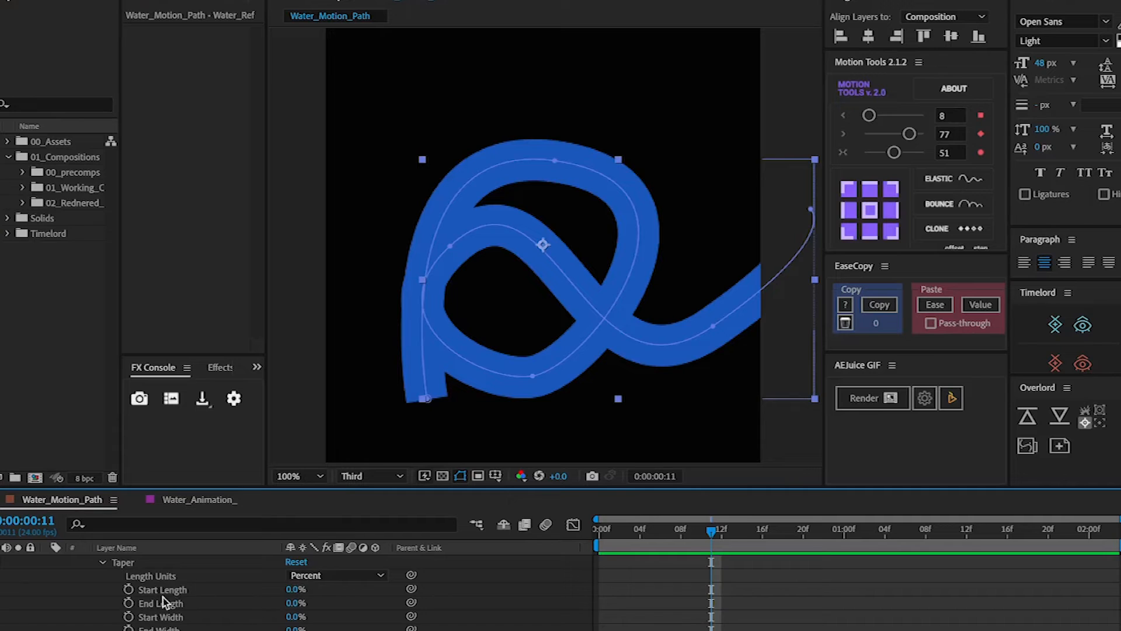
pyautogui.click(295, 590)
pyautogui.press('Return')
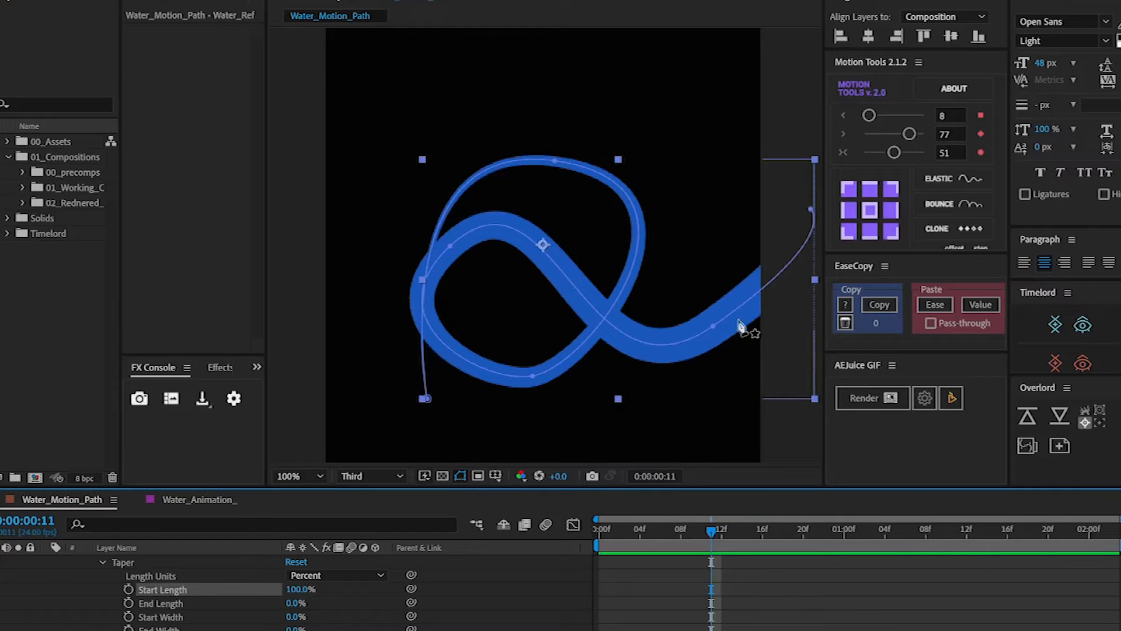
pyautogui.moveTo(301, 591); pyautogui.dragTo(365, 591)
# - Set the Taper Start Width of the Water_Ref stroke to 25%
pyautogui.scroll(-1, 233, 613)
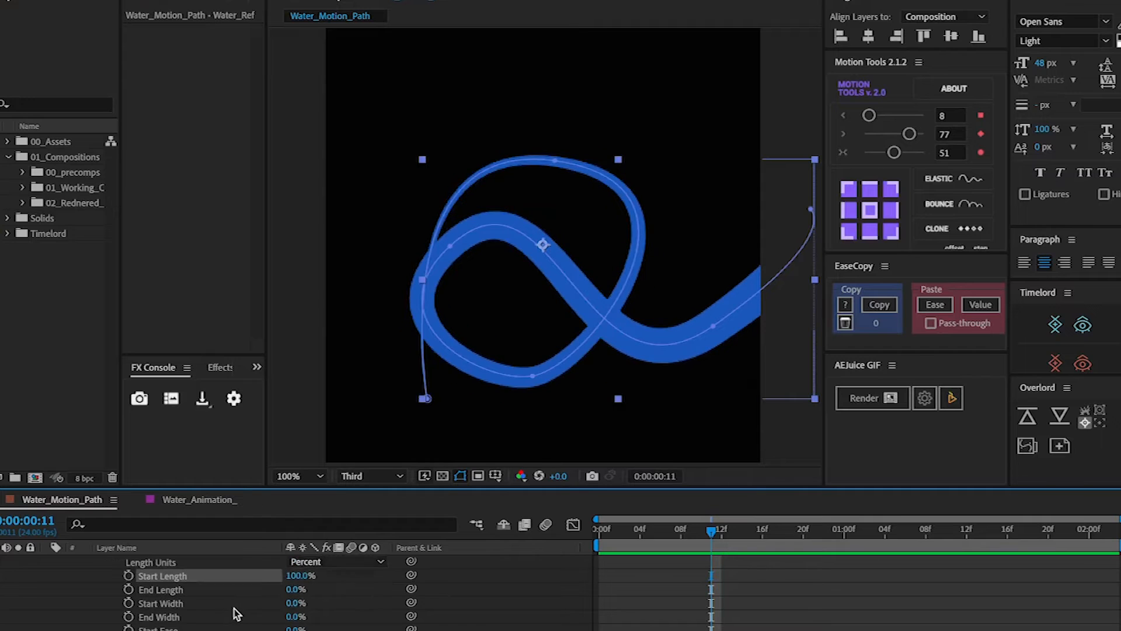
pyautogui.click(292, 604)
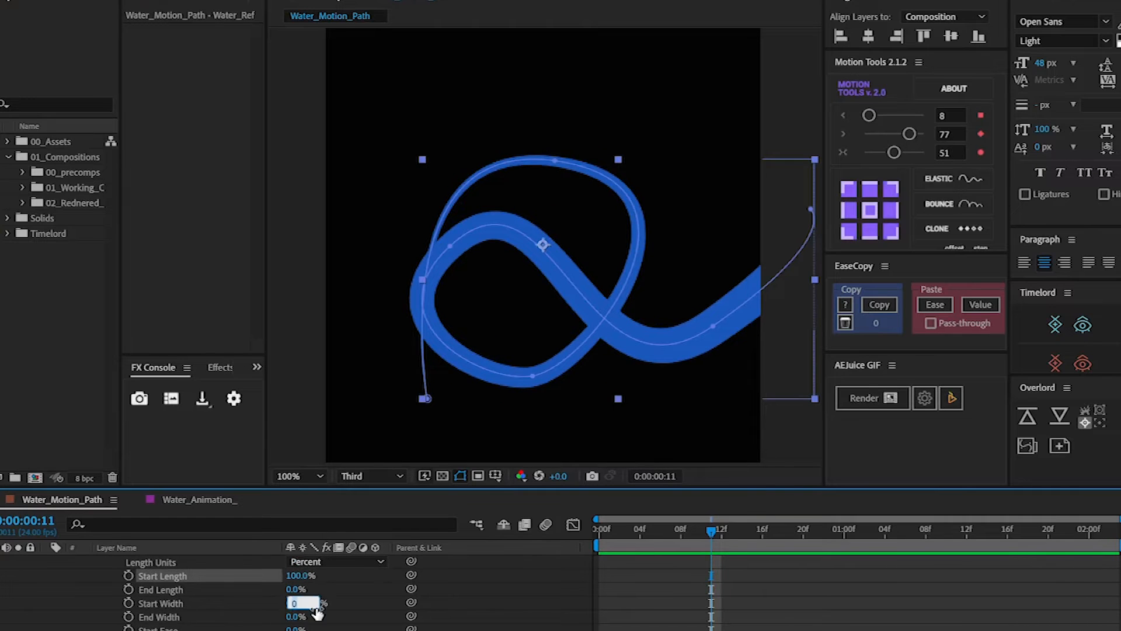
pyautogui.press('Return')
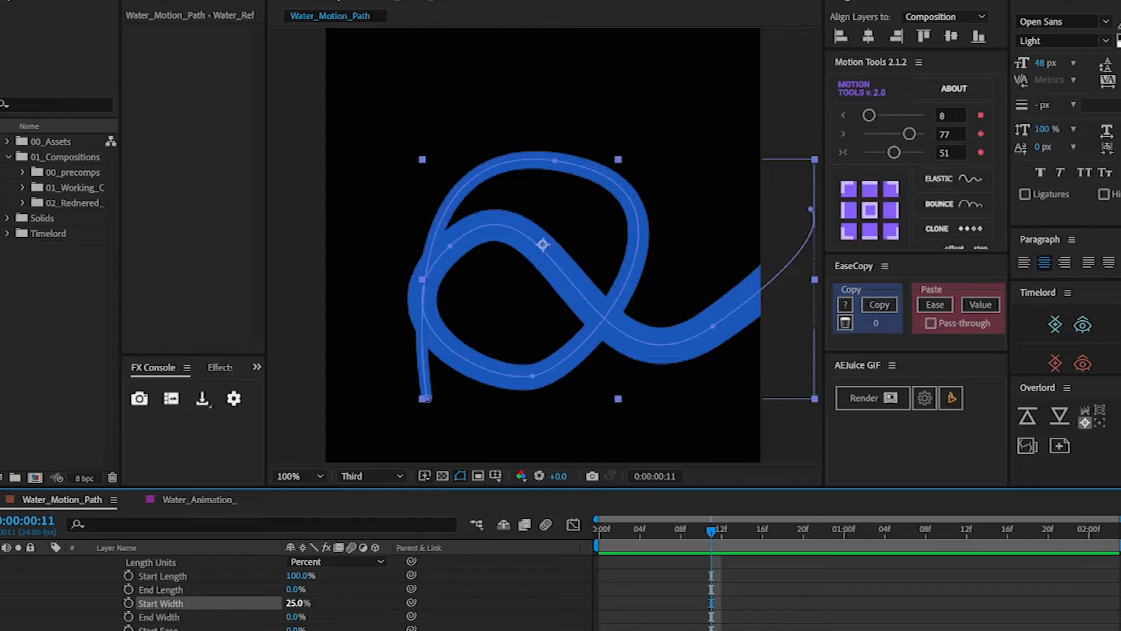
# - Set the Line Cap of the Water_Ref stroke to Round Cap and inspect the path's thin tip up close
pyautogui.scroll(4, 234, 611)
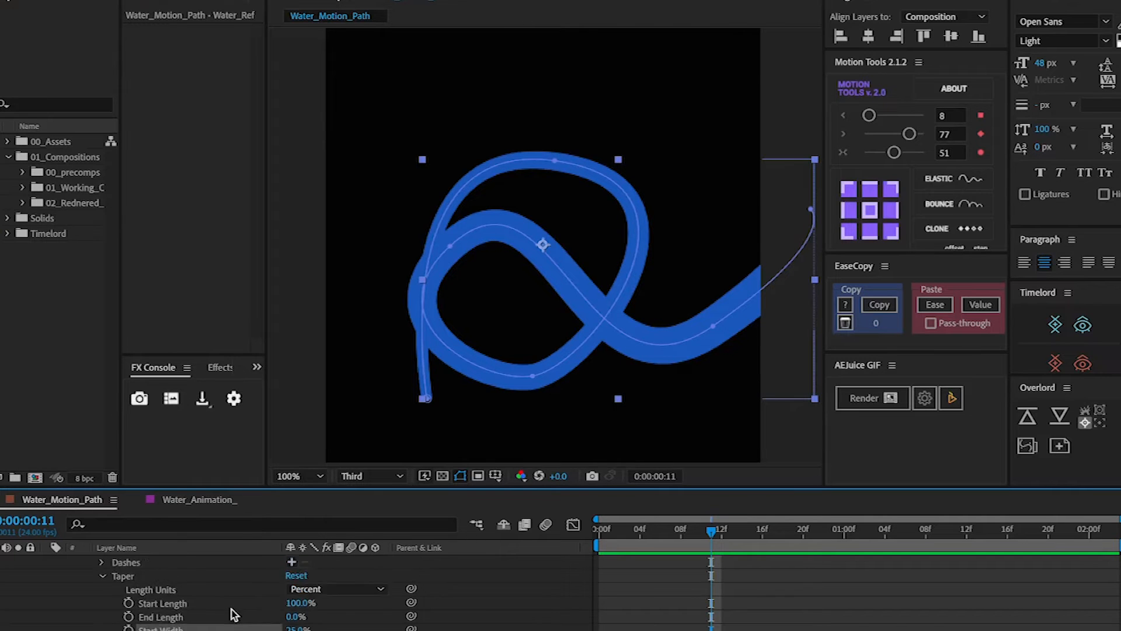
pyautogui.scroll(4, 240, 609)
pyautogui.click(318, 602)
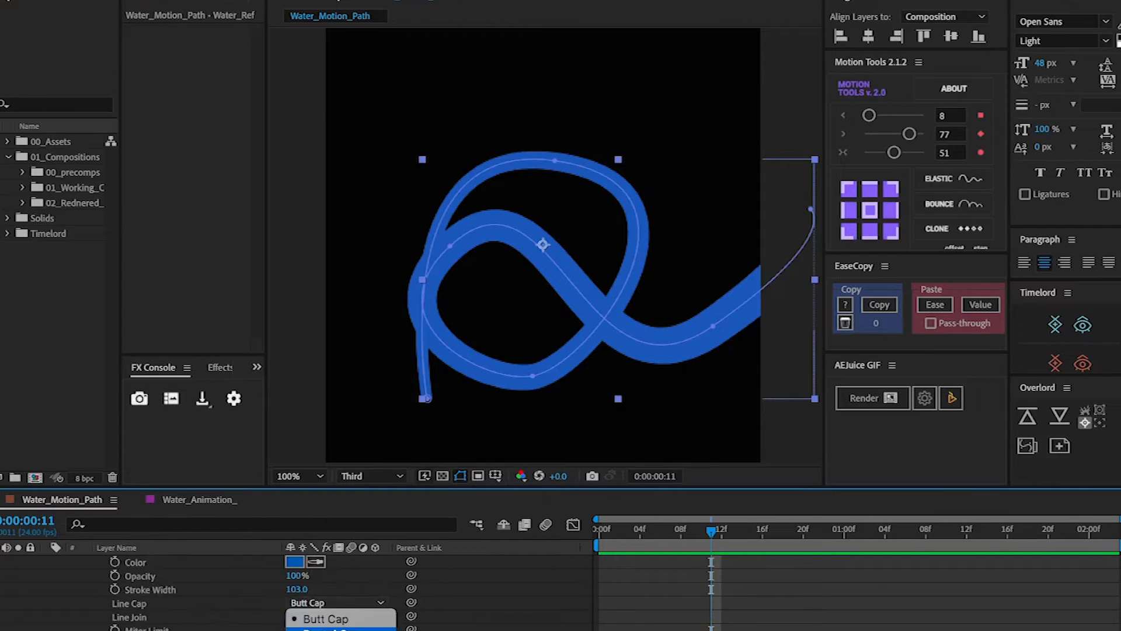
pyautogui.click(341, 629)
pyautogui.press('.')
pyautogui.moveTo(421, 418); pyautogui.dragTo(516, 272)
pyautogui.press('.')
pyautogui.moveTo(500, 368); pyautogui.dragTo(520, 302)
pyautogui.click(327, 603)
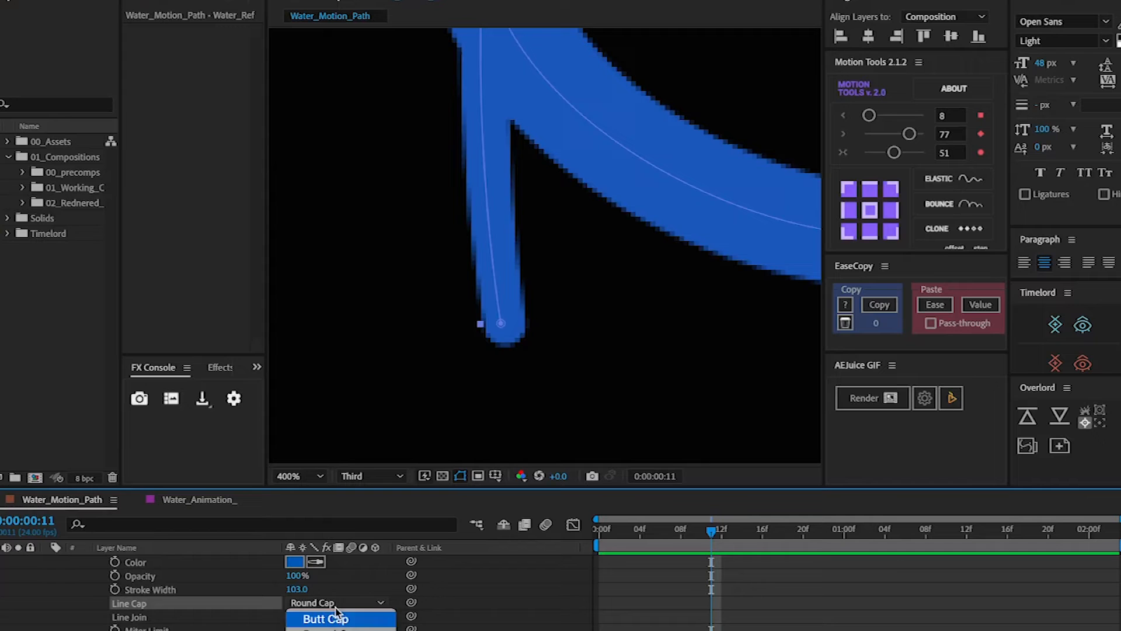
pyautogui.click(338, 613)
pyautogui.click(338, 608)
pyautogui.click(342, 627)
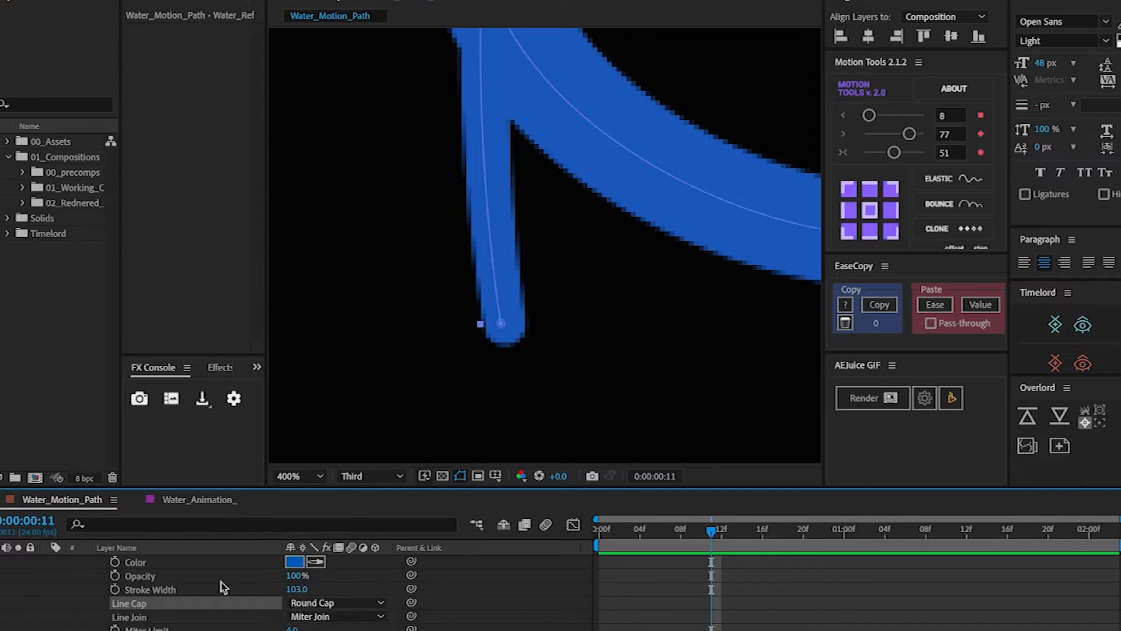
# - Add Trim Paths to the contents of the Water_Ref shape layer and expand its properties
pyautogui.scroll(1, 166, 600)
pyautogui.scroll(1, 165, 600)
pyautogui.click(89, 590)
pyautogui.scroll(2, 108, 595)
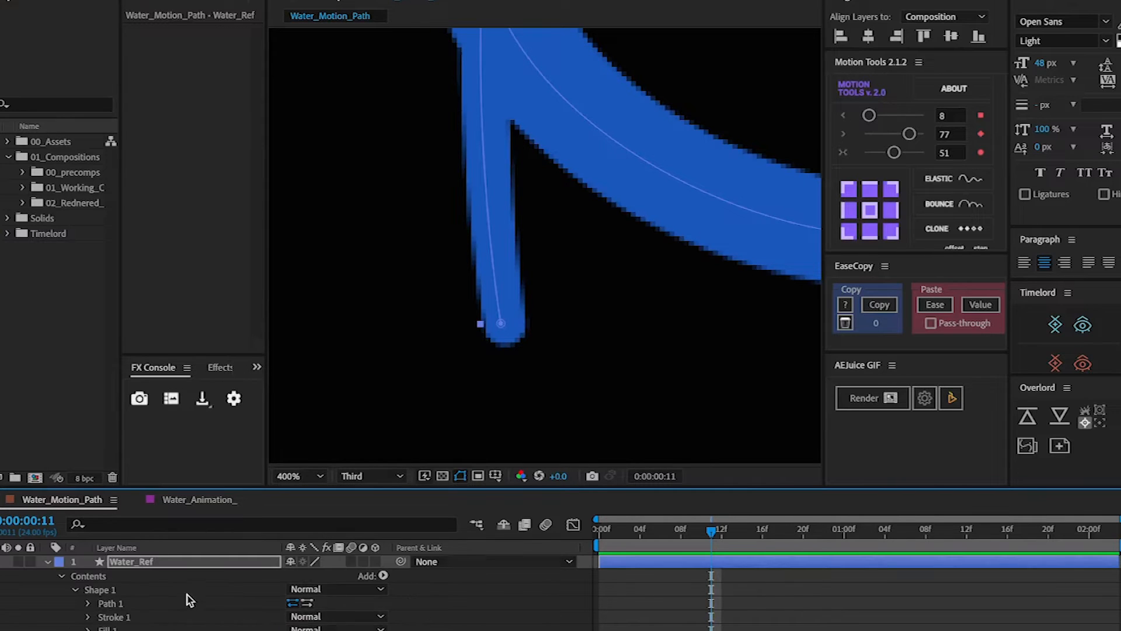
pyautogui.scroll(-4, 578, 371)
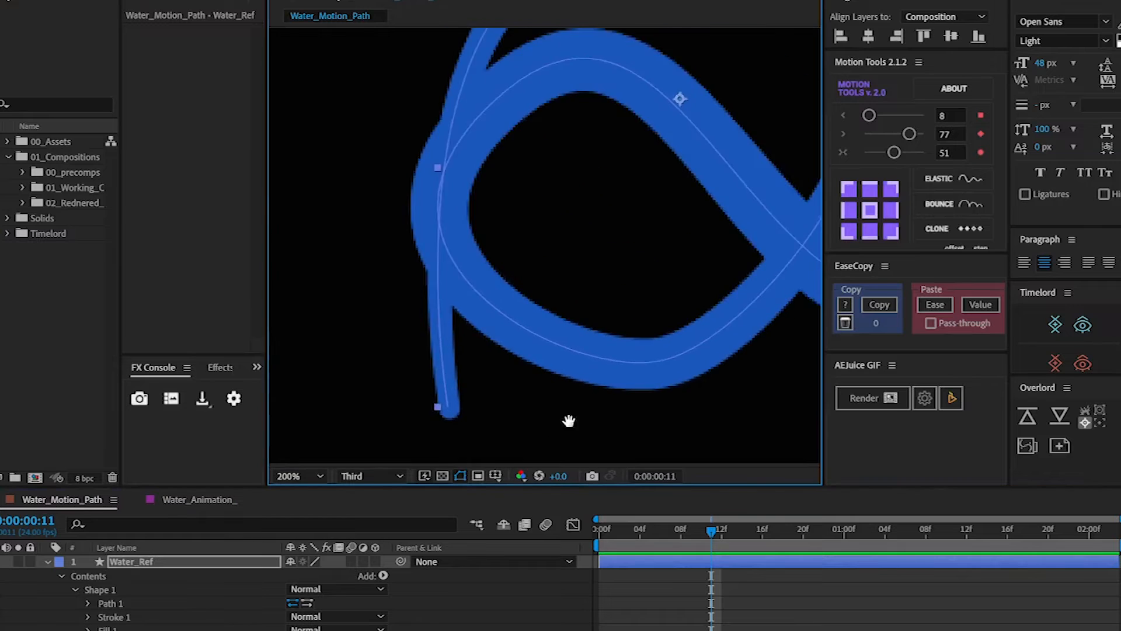
pyautogui.moveTo(664, 324); pyautogui.dragTo(583, 372)
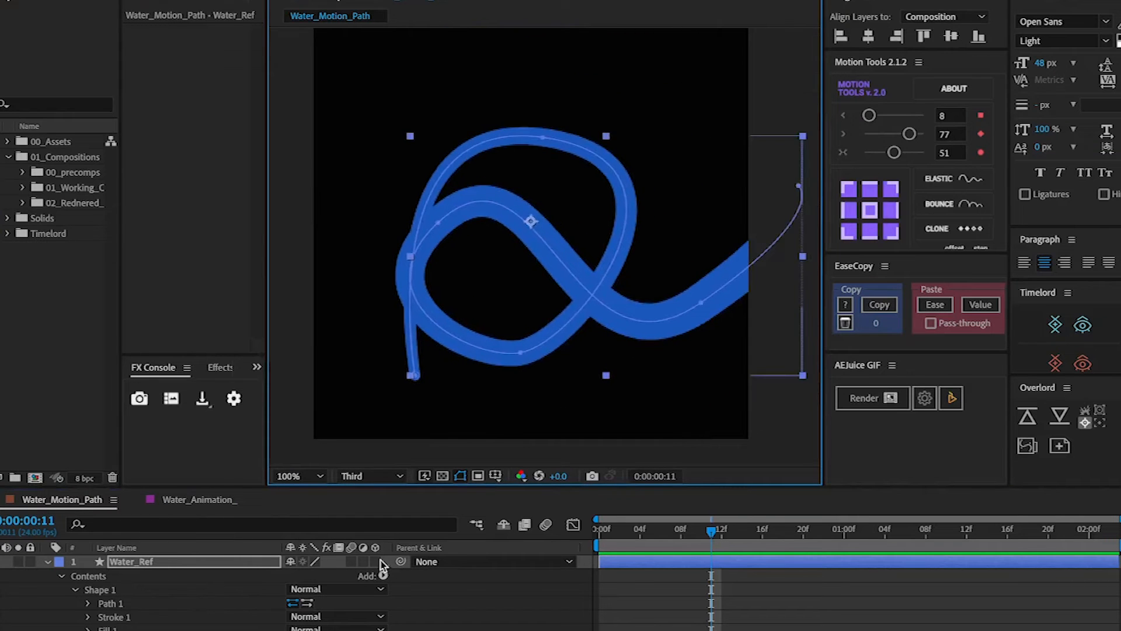
pyautogui.click(82, 586)
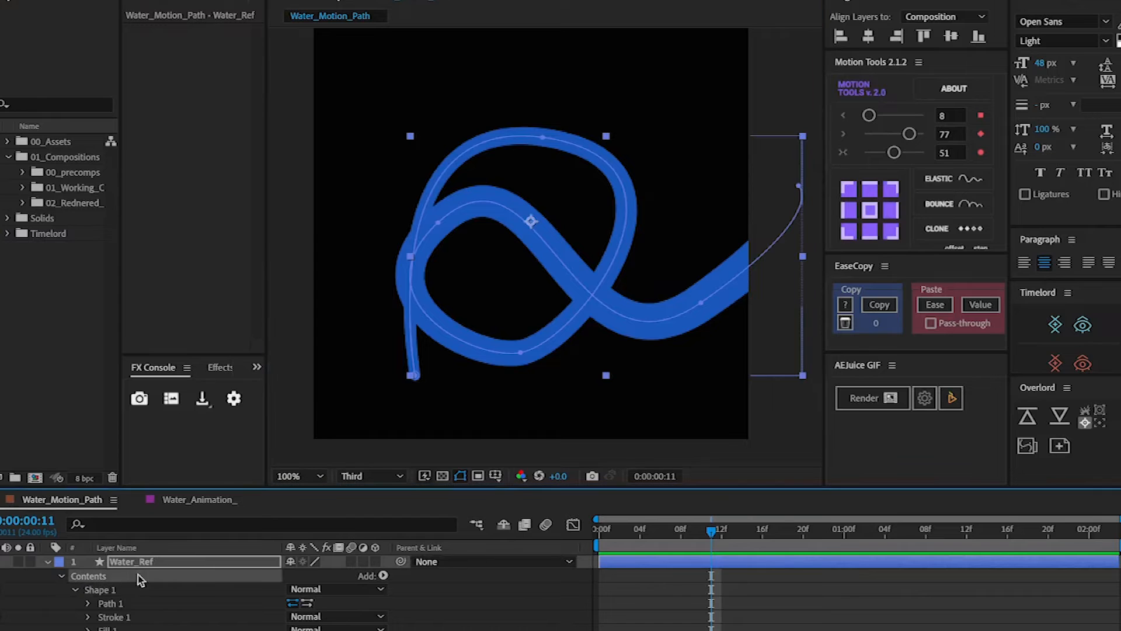
pyautogui.click(383, 576)
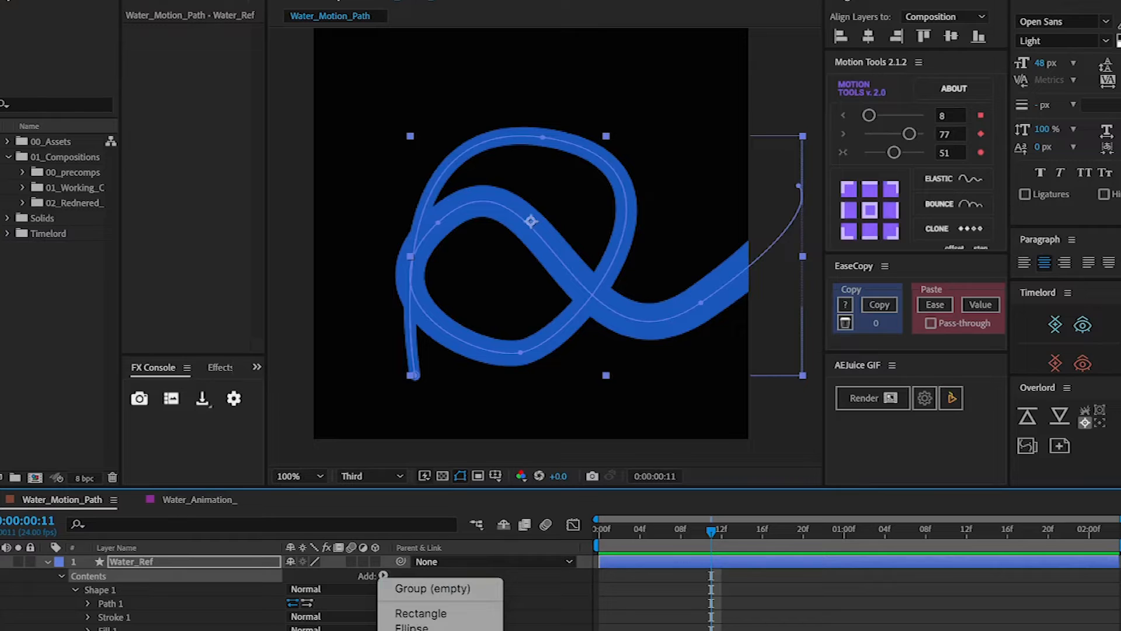
pyautogui.scroll(-1, 165, 618)
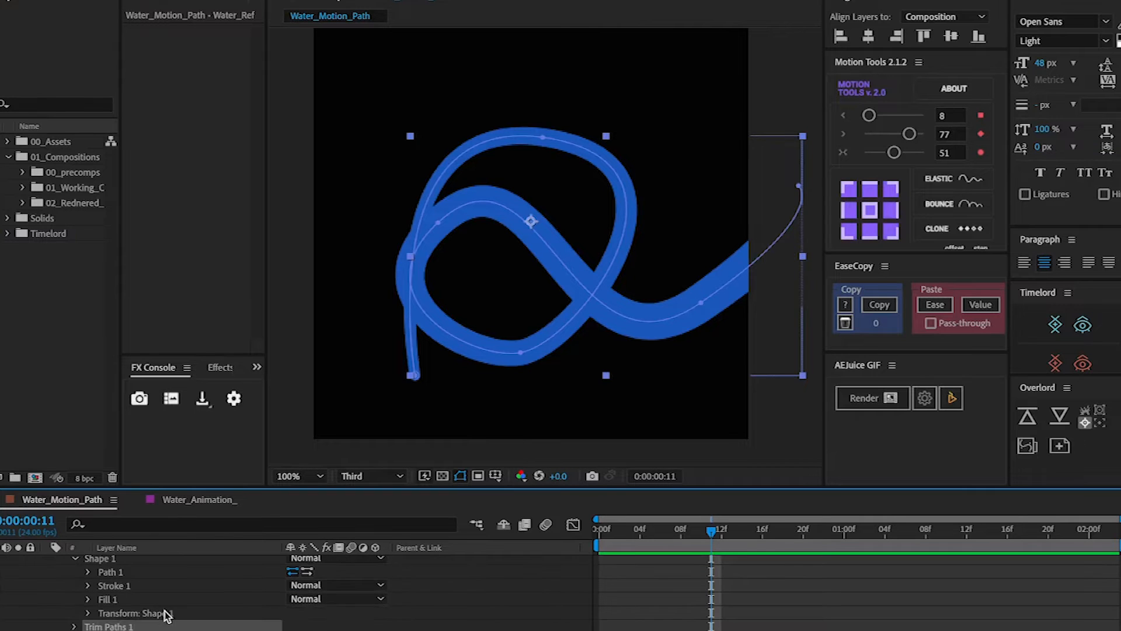
pyautogui.scroll(-1, 131, 627)
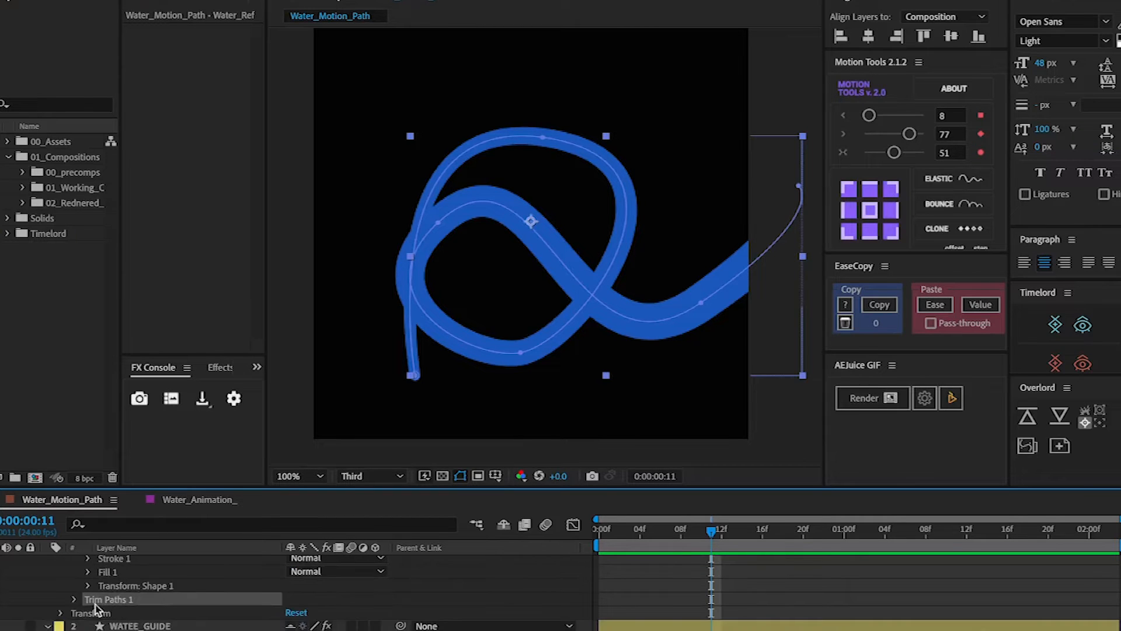
pyautogui.click(74, 600)
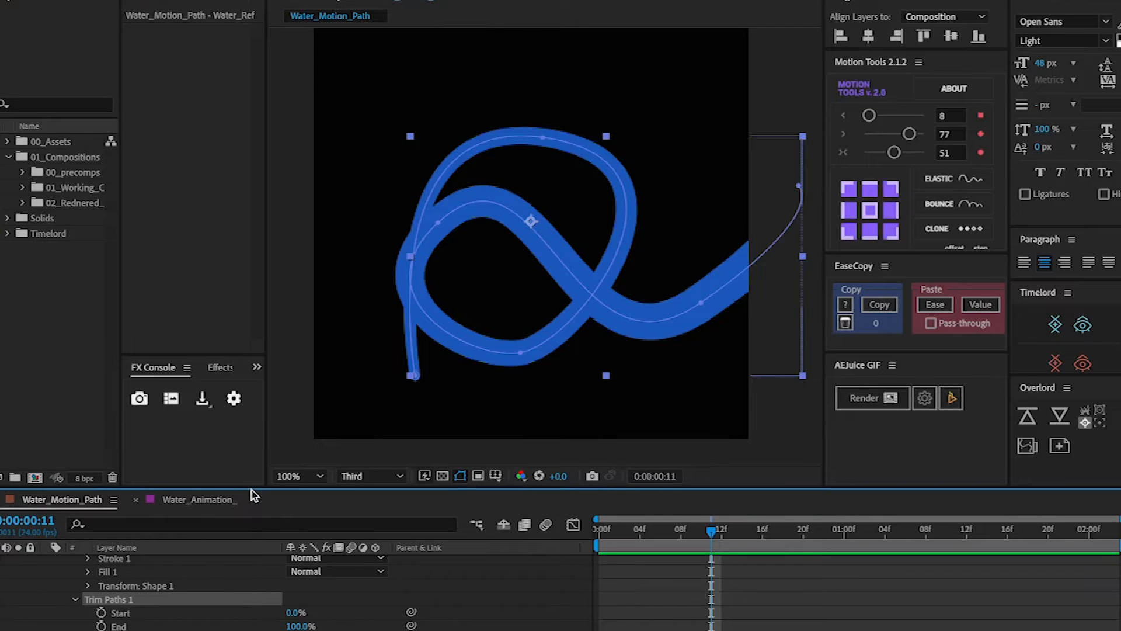
# - Make the timeline area taller in Water_Motion_Path and set the Trim Paths End of Water_Ref to 0%
pyautogui.click(246, 499)
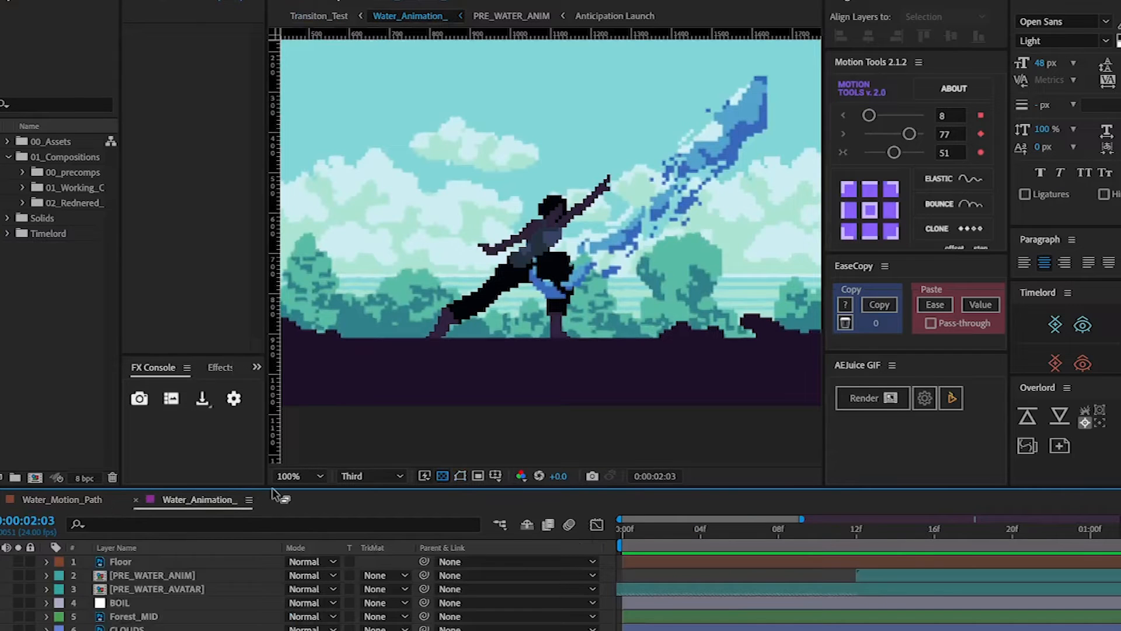
pyautogui.moveTo(271, 489); pyautogui.dragTo(271, 432)
pyautogui.click(97, 445)
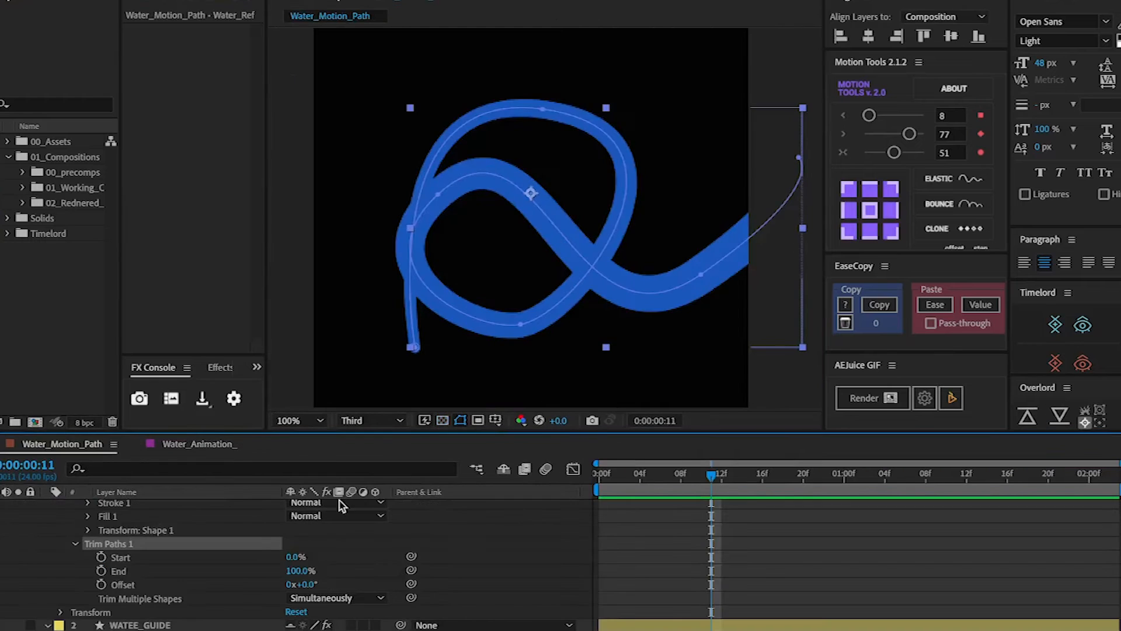
pyautogui.scroll(-1, 239, 557)
pyautogui.moveTo(294, 544)
pyautogui.mouseDown()
pyautogui.moveTo(362, 543)
pyautogui.moveTo(246, 544)
pyautogui.moveTo(274, 560)
pyautogui.moveTo(229, 571)
pyautogui.moveTo(337, 561)
pyautogui.moveTo(291, 572)
pyautogui.mouseUp()
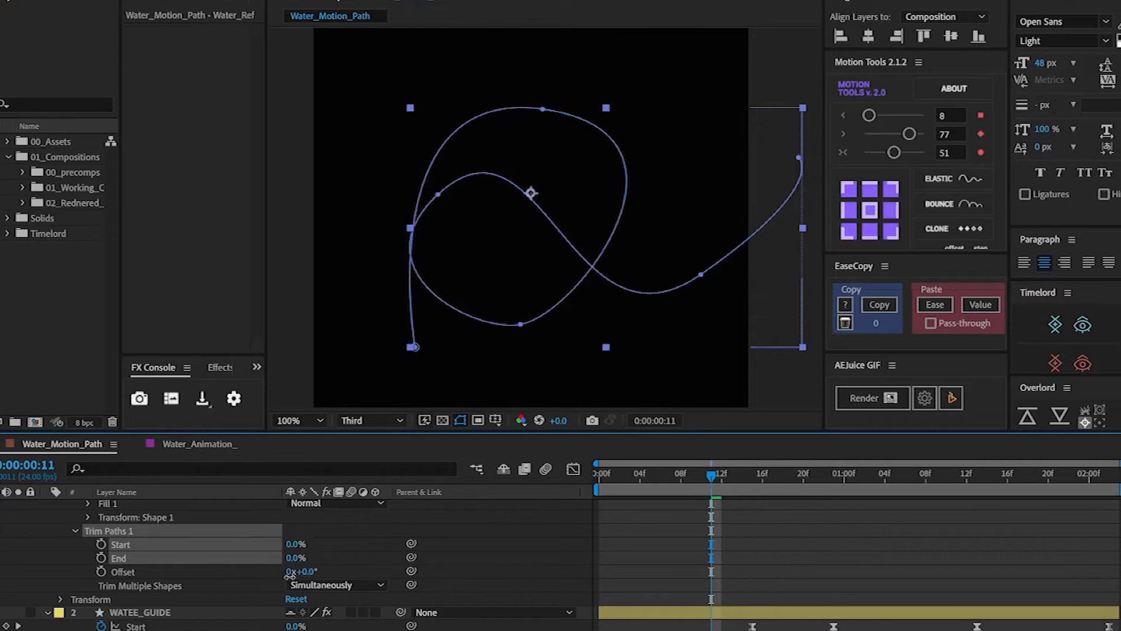
# - Enable keyframes for Trim Paths Start and End at frame 0, and move the Start keyframe to frame 23
pyautogui.moveTo(619, 474); pyautogui.dragTo(600, 485)
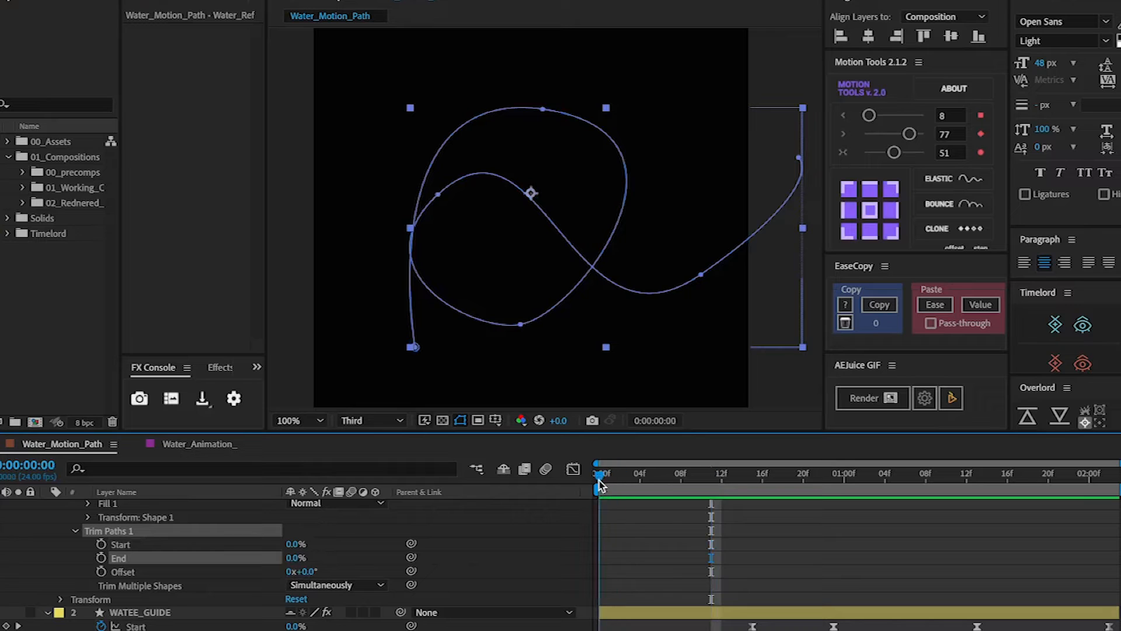
pyautogui.click(100, 558)
pyautogui.click(100, 544)
pyautogui.click(355, 543)
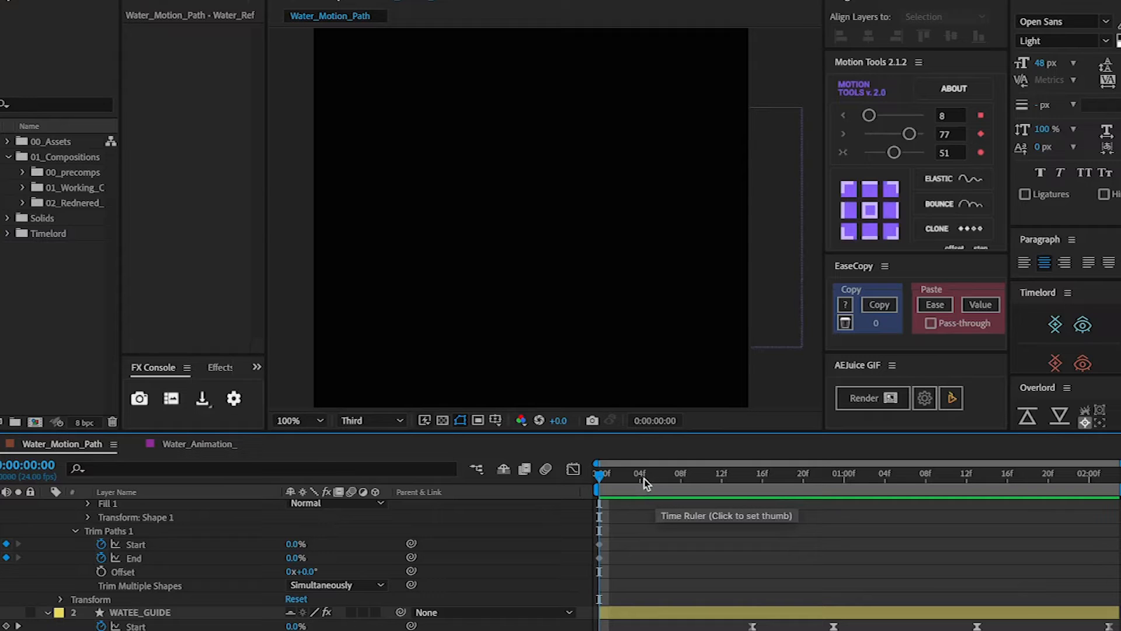
pyautogui.moveTo(599, 544); pyautogui.dragTo(835, 562)
pyautogui.click(622, 537)
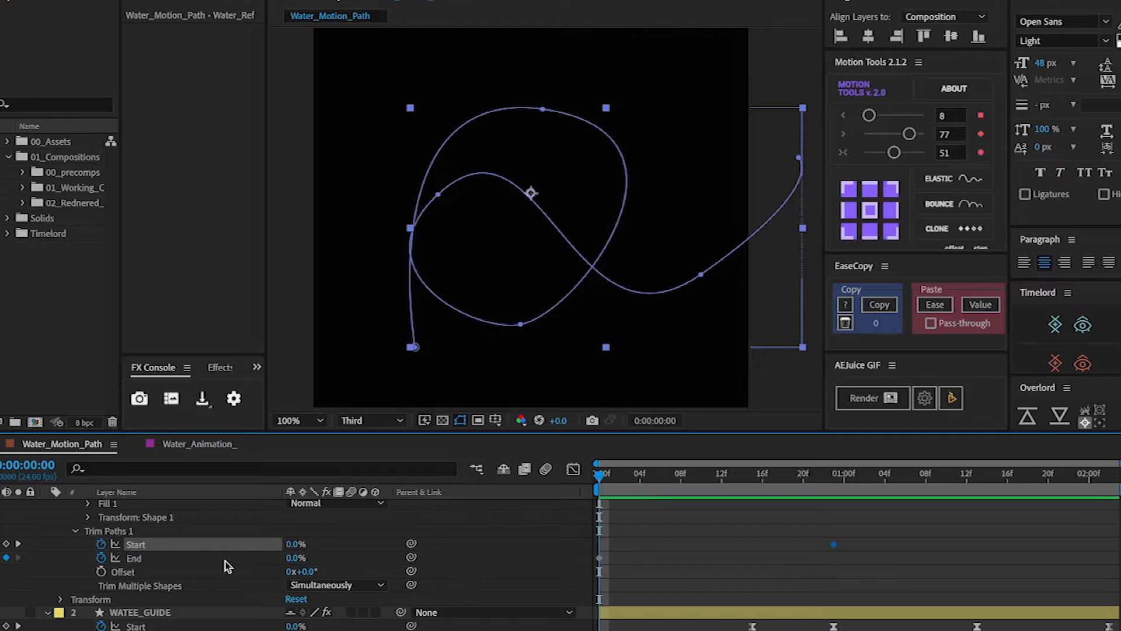
# - Try out different Trim Paths Start and End values at frame 21, and delete the trial keyframes
pyautogui.moveTo(763, 476); pyautogui.dragTo(814, 476)
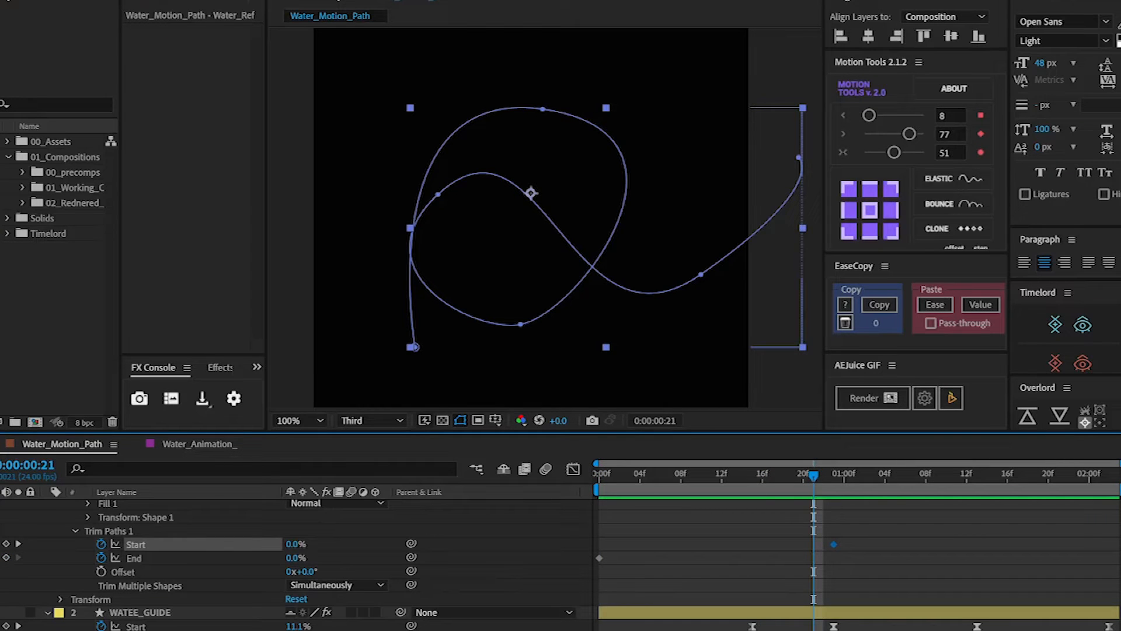
pyautogui.moveTo(295, 558); pyautogui.dragTo(330, 559)
pyautogui.moveTo(727, 477)
pyautogui.mouseDown()
pyautogui.moveTo(607, 474)
pyautogui.moveTo(785, 476)
pyautogui.moveTo(816, 491)
pyautogui.mouseUp()
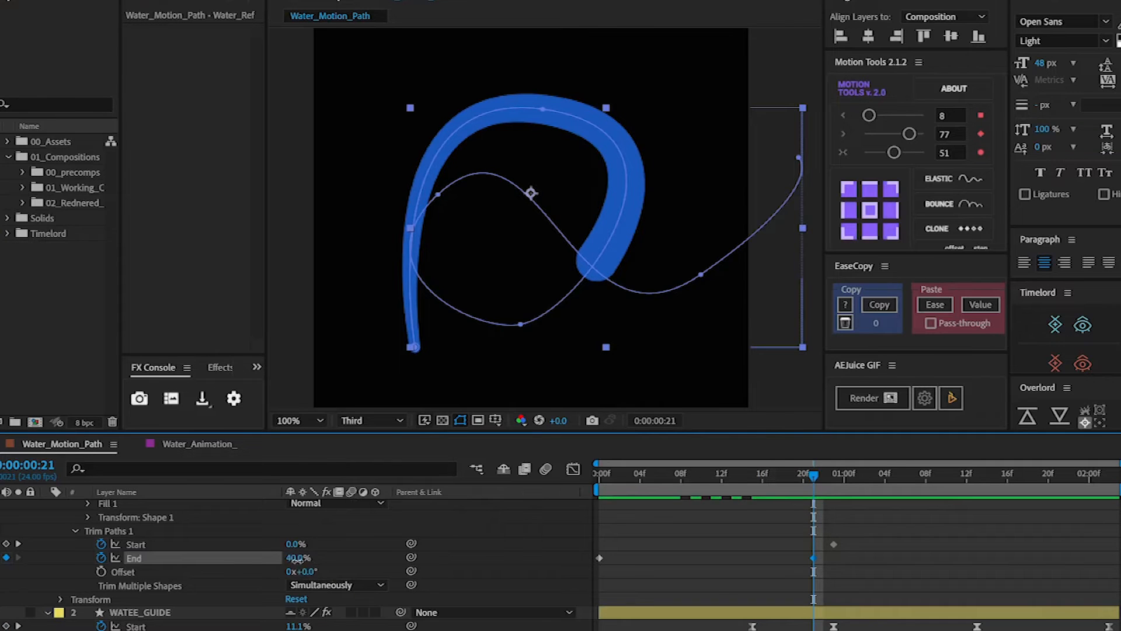
pyautogui.moveTo(296, 558); pyautogui.dragTo(385, 557)
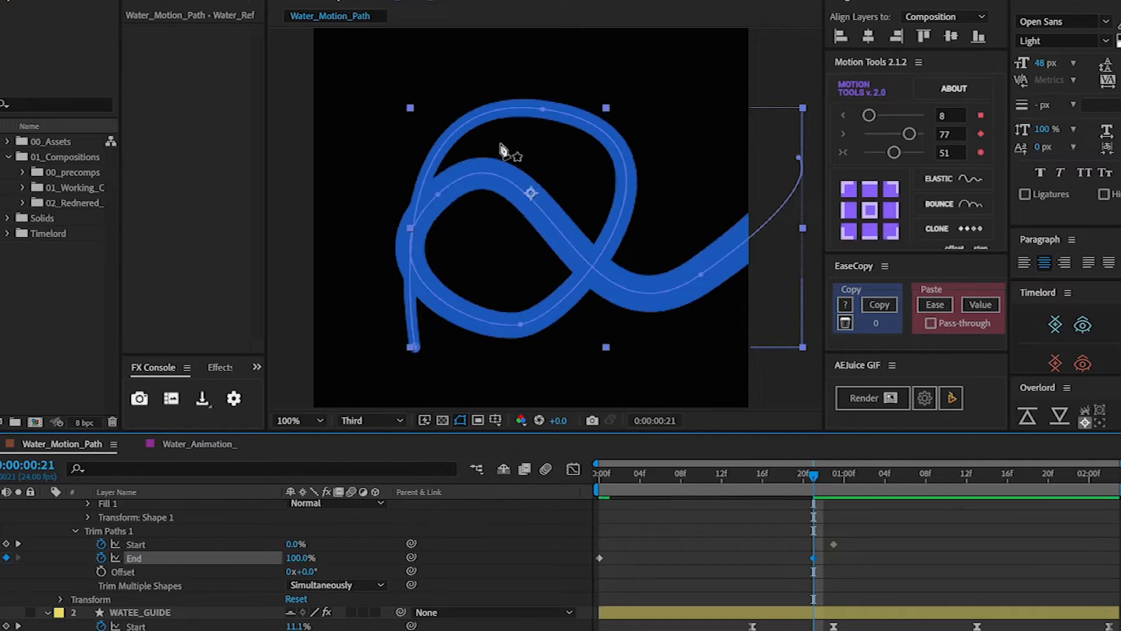
pyautogui.moveTo(292, 544)
pyautogui.mouseDown()
pyautogui.moveTo(315, 544)
pyautogui.moveTo(270, 569)
pyautogui.mouseUp()
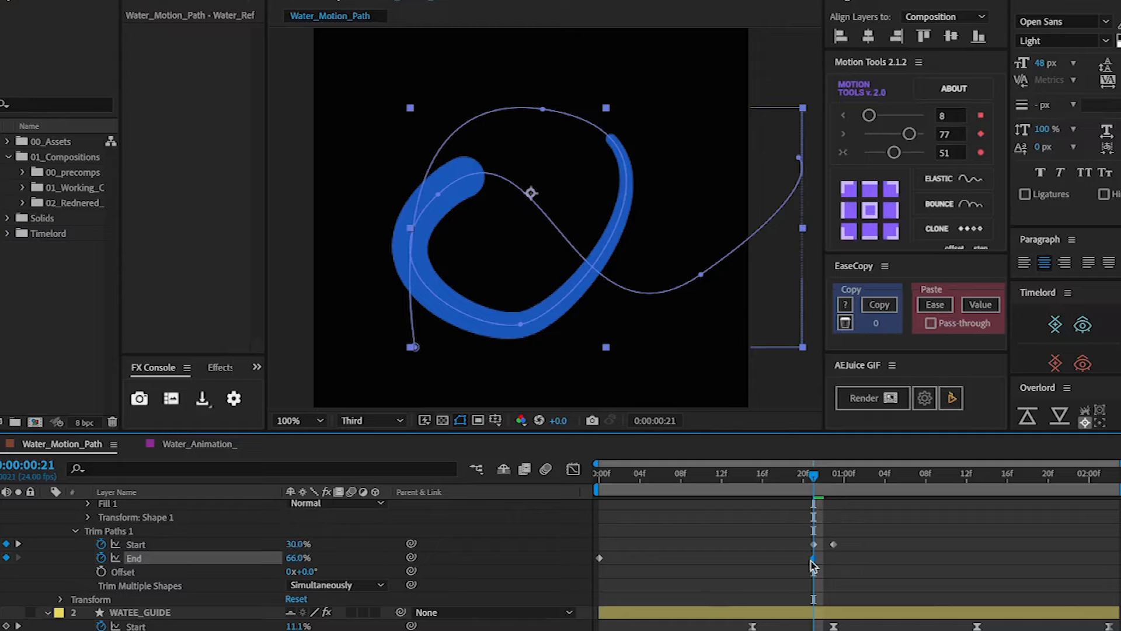
pyautogui.press('Delete')
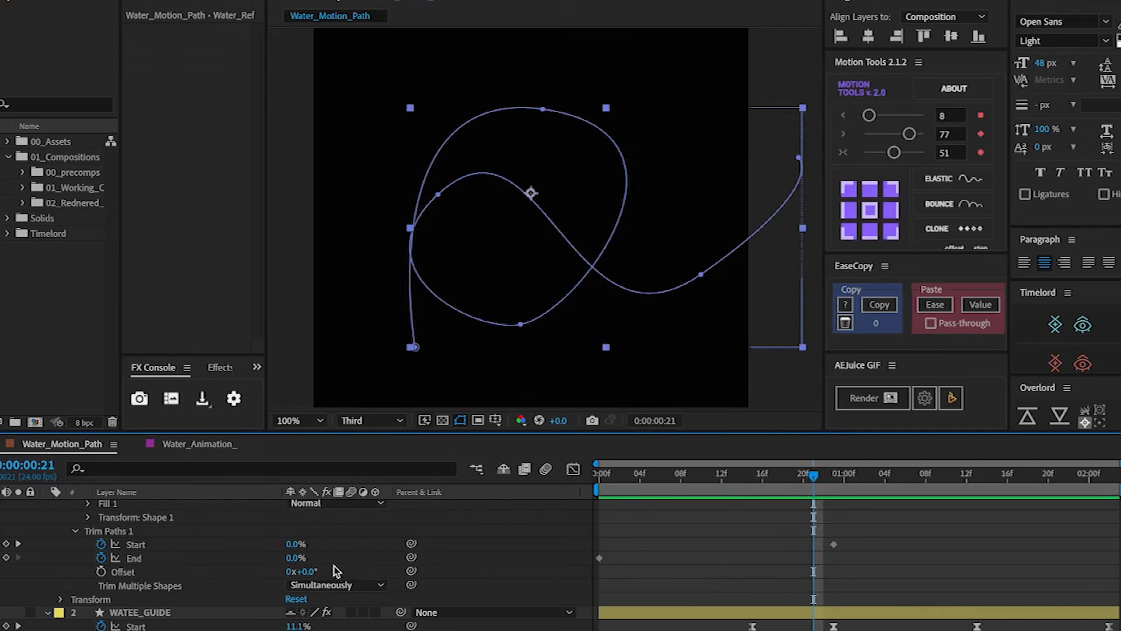
# - Keyframe Trim Paths End at 26% on frame 21 and set the Start keyframe on frame 23 to 9%
pyautogui.click(237, 550)
pyautogui.moveTo(295, 559); pyautogui.dragTo(333, 559)
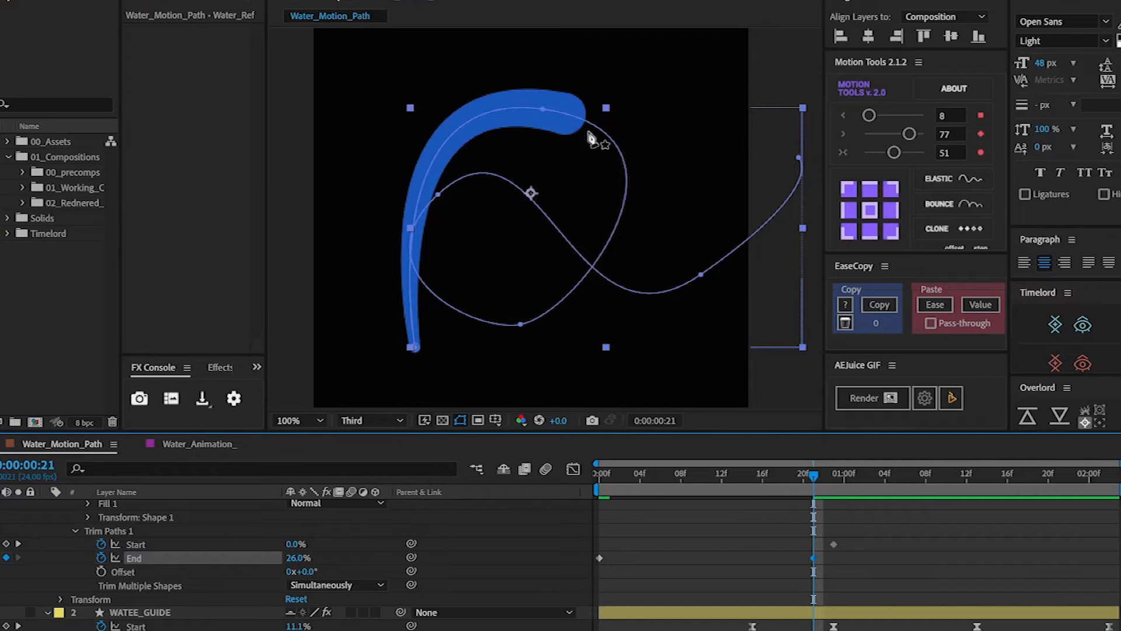
pyautogui.moveTo(816, 479); pyautogui.dragTo(834, 476)
pyautogui.click(285, 549)
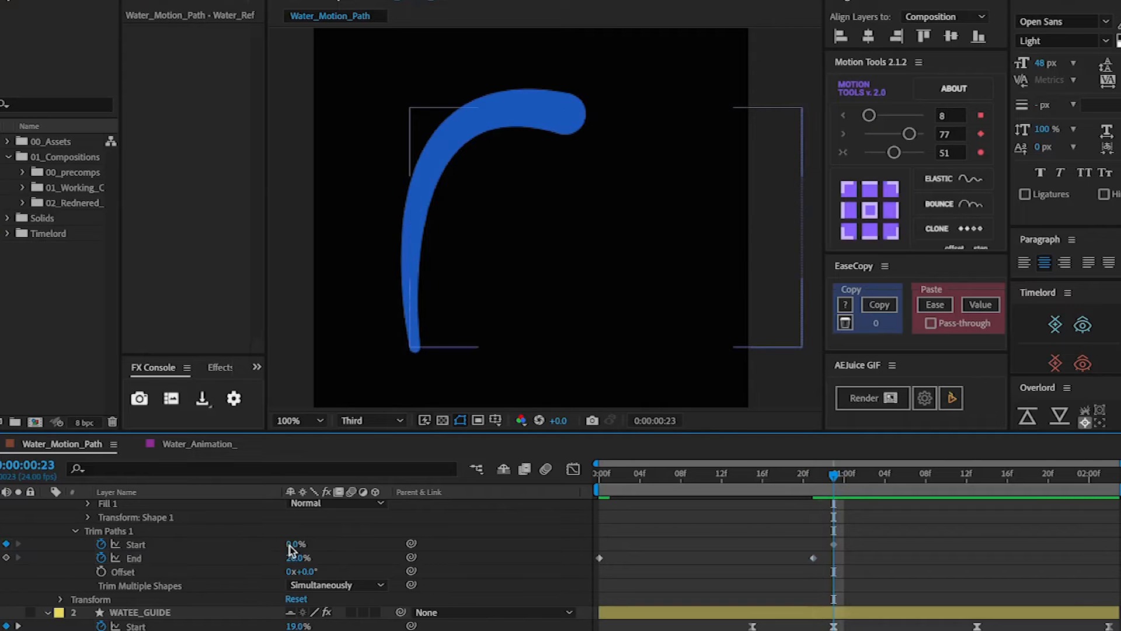
pyautogui.moveTo(295, 543); pyautogui.dragTo(444, 526)
# - Add a Trim Paths Start keyframe of 0% at frame 0
pyautogui.moveTo(777, 479); pyautogui.dragTo(598, 476)
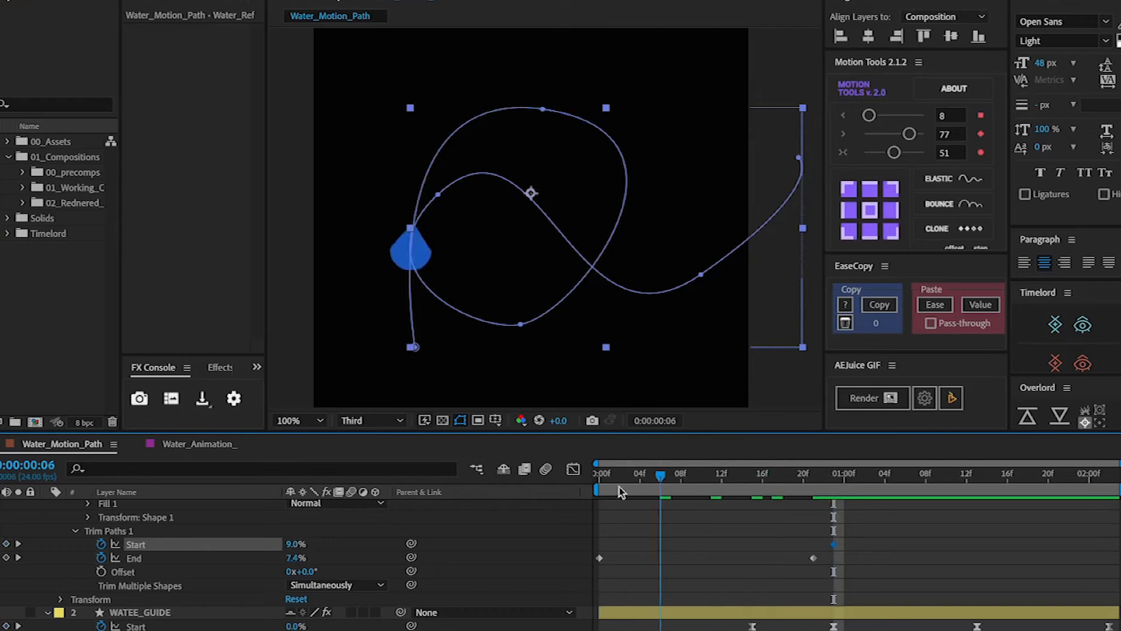
pyautogui.click(296, 544)
pyautogui.write('0')
pyautogui.press('Return')
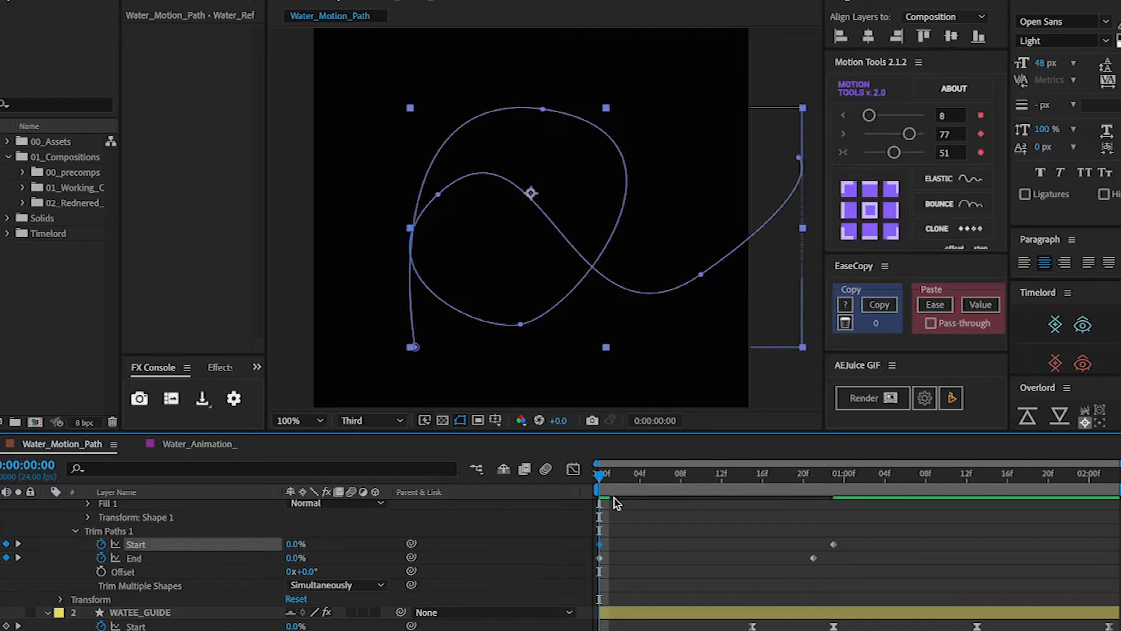
# - Retime the two Trim Paths Start keyframes, placing the 0% one at frame 14 and the 9% one at 0:00:01:03
pyautogui.moveTo(602, 545); pyautogui.dragTo(946, 544)
pyautogui.moveTo(812, 543); pyautogui.dragTo(739, 544)
pyautogui.moveTo(946, 546); pyautogui.dragTo(874, 544)
# - Keyframe the Trim Paths End at 66% at 0:00:01:12, so the stroke reaches around the loop
pyautogui.moveTo(601, 490)
pyautogui.mouseDown()
pyautogui.moveTo(878, 502)
pyautogui.moveTo(811, 510)
pyautogui.moveTo(976, 525)
pyautogui.moveTo(966, 528)
pyautogui.mouseUp()
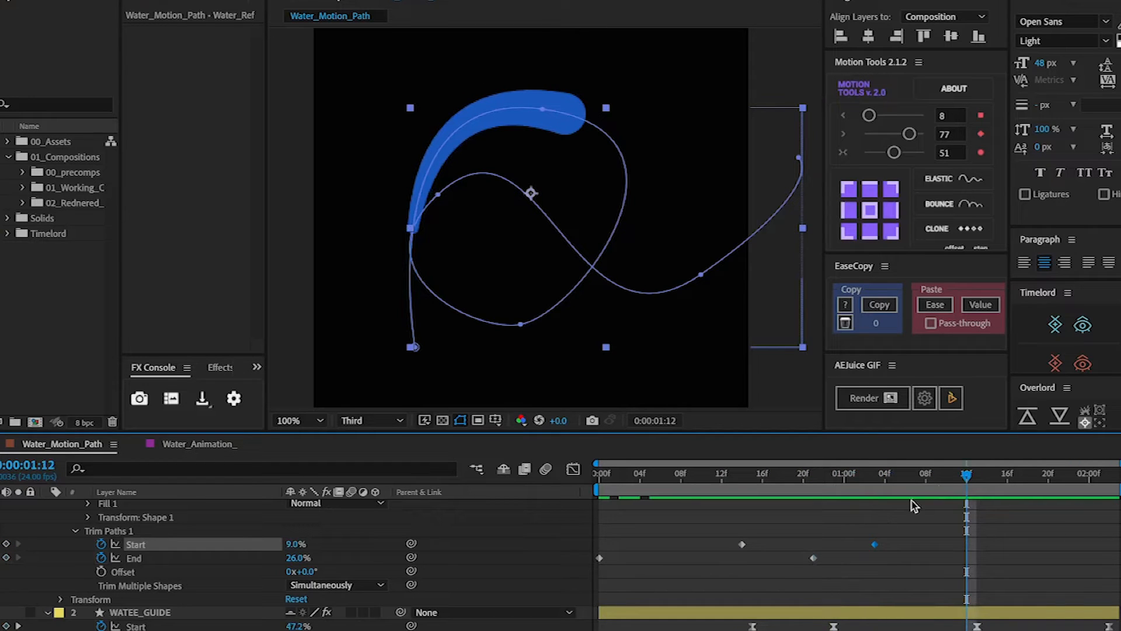
pyautogui.moveTo(295, 558); pyautogui.dragTo(328, 559)
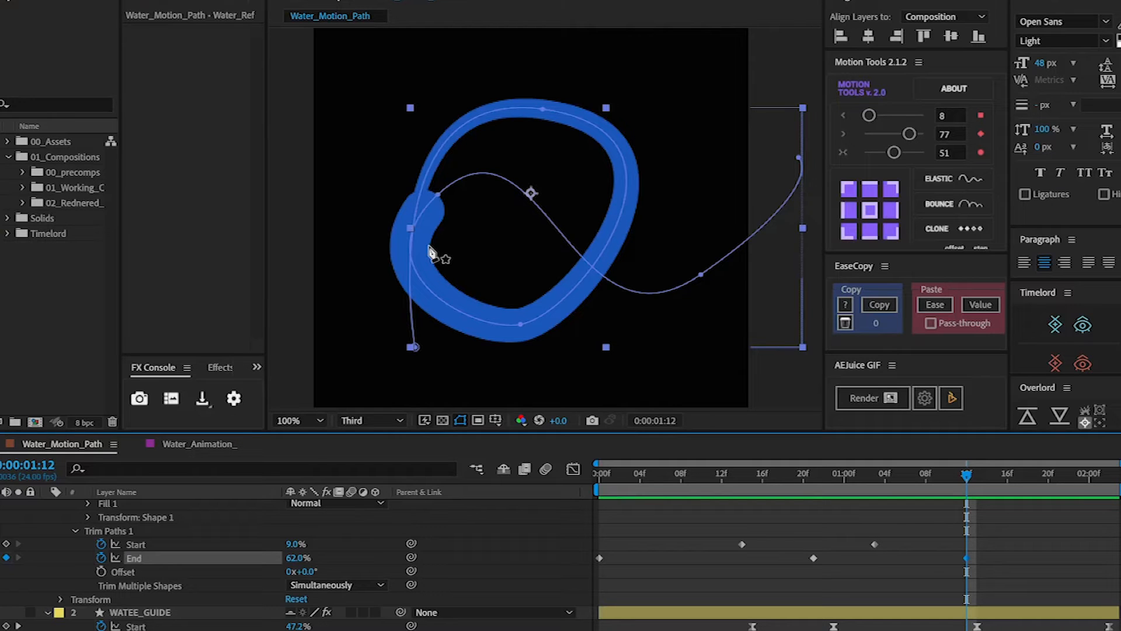
pyautogui.moveTo(295, 558)
pyautogui.mouseDown()
pyautogui.moveTo(252, 569)
pyautogui.moveTo(265, 564)
pyautogui.mouseUp()
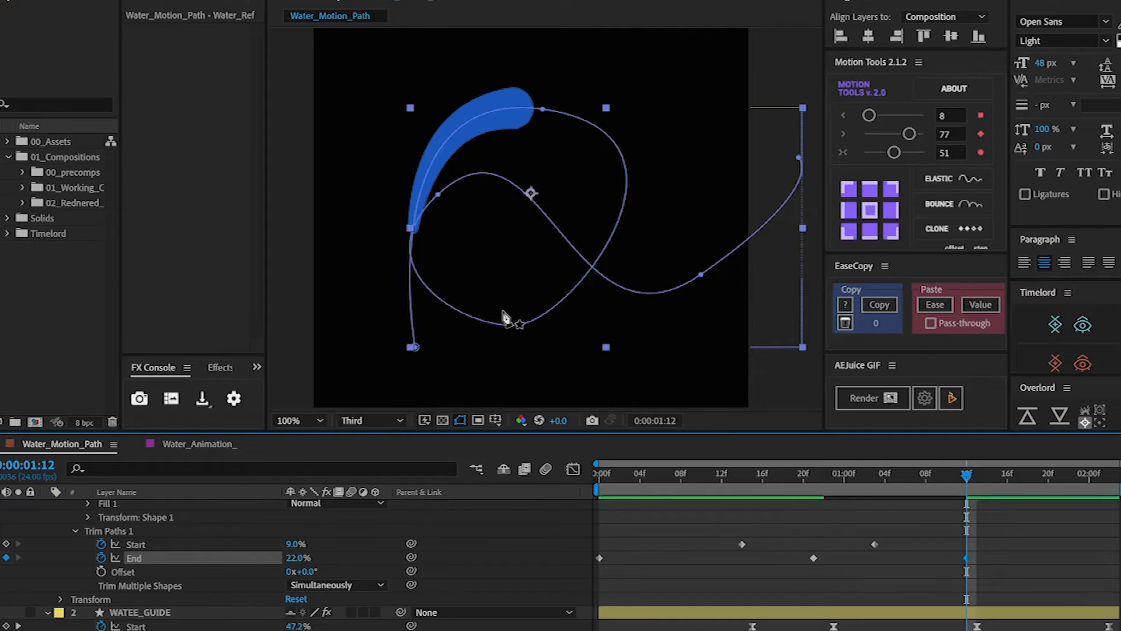
pyautogui.moveTo(294, 557); pyautogui.dragTo(329, 558)
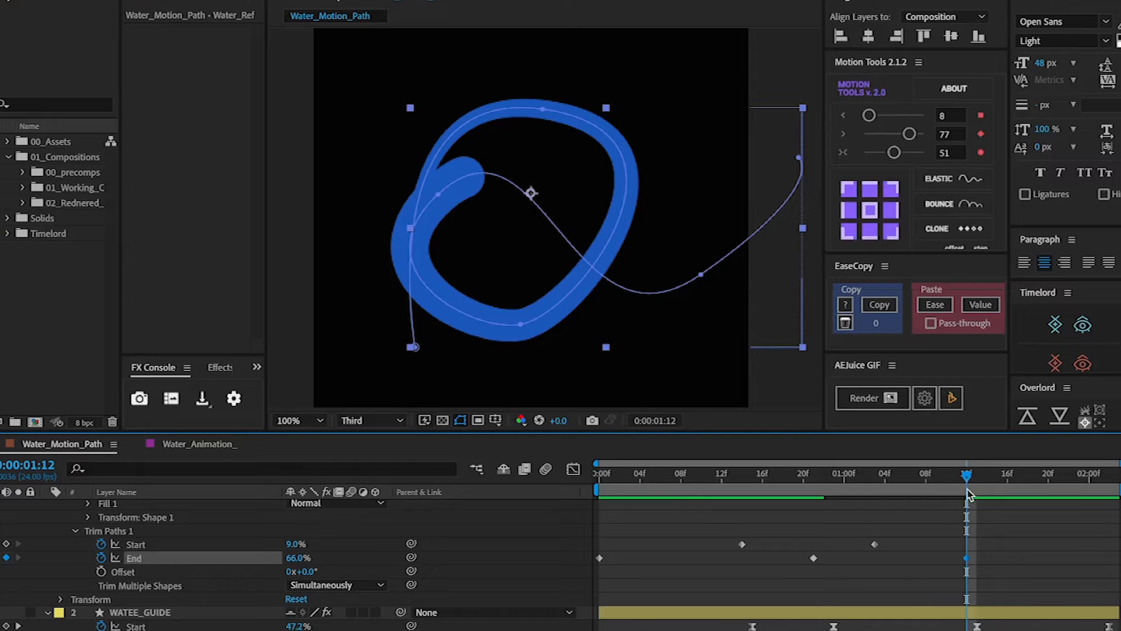
# - Add a Trim Paths End keyframe of 90% at 0:00:01:19
pyautogui.moveTo(978, 480); pyautogui.dragTo(1038, 491)
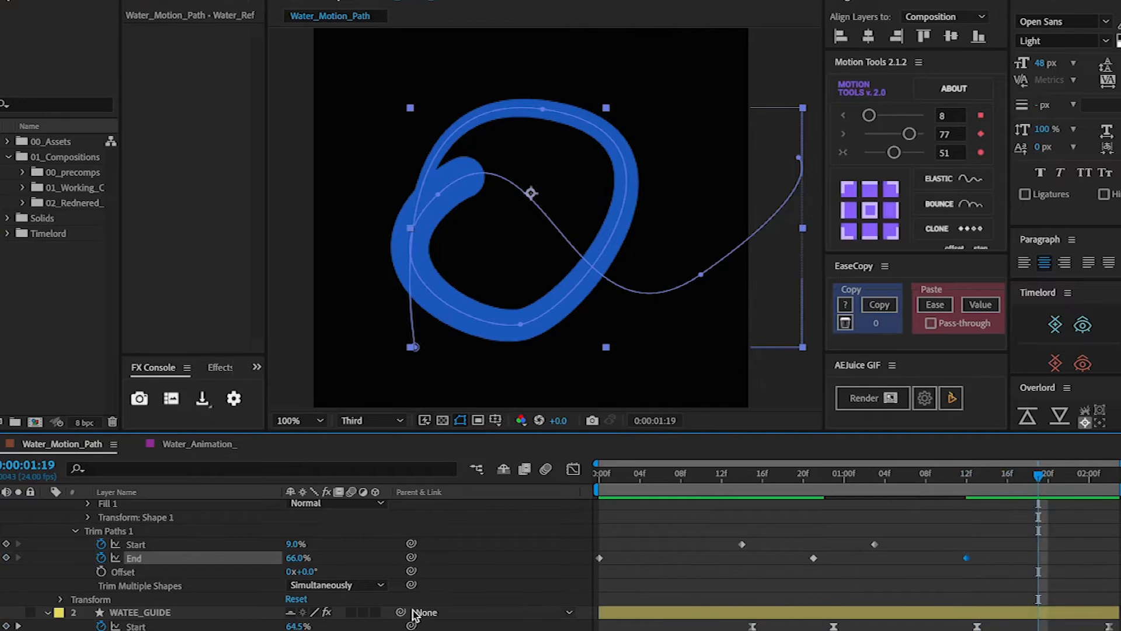
pyautogui.click(299, 558)
pyautogui.write('90')
pyautogui.press('Return')
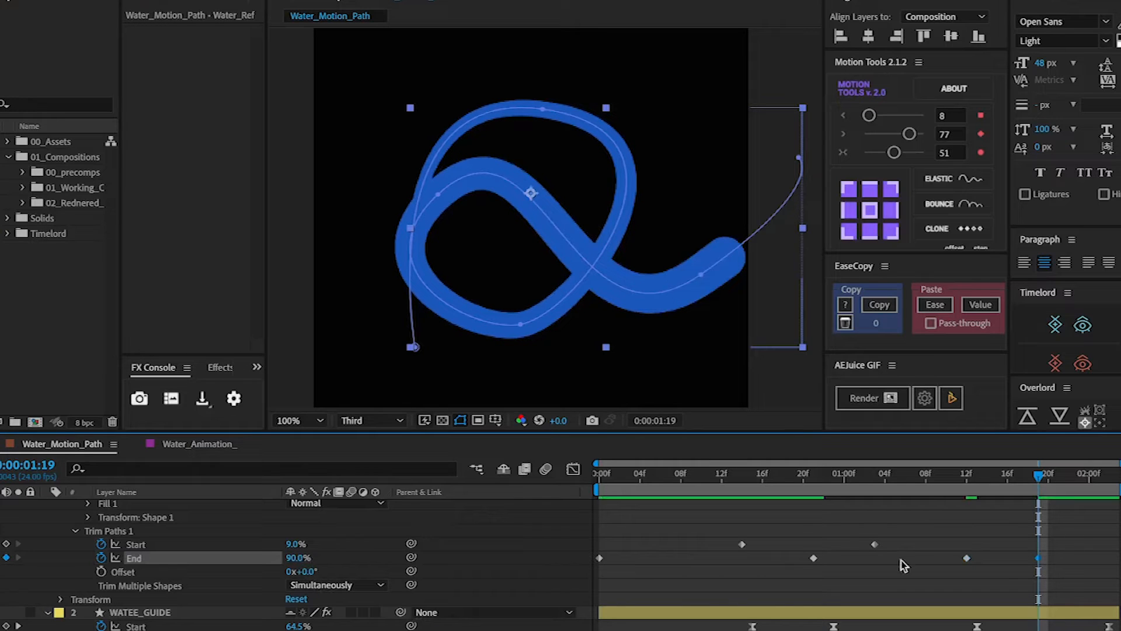
# - Keyframe a higher Trim Paths End value at 0:00:02:00 and play the animation from the first frame
pyautogui.moveTo(1064, 484); pyautogui.dragTo(1089, 479)
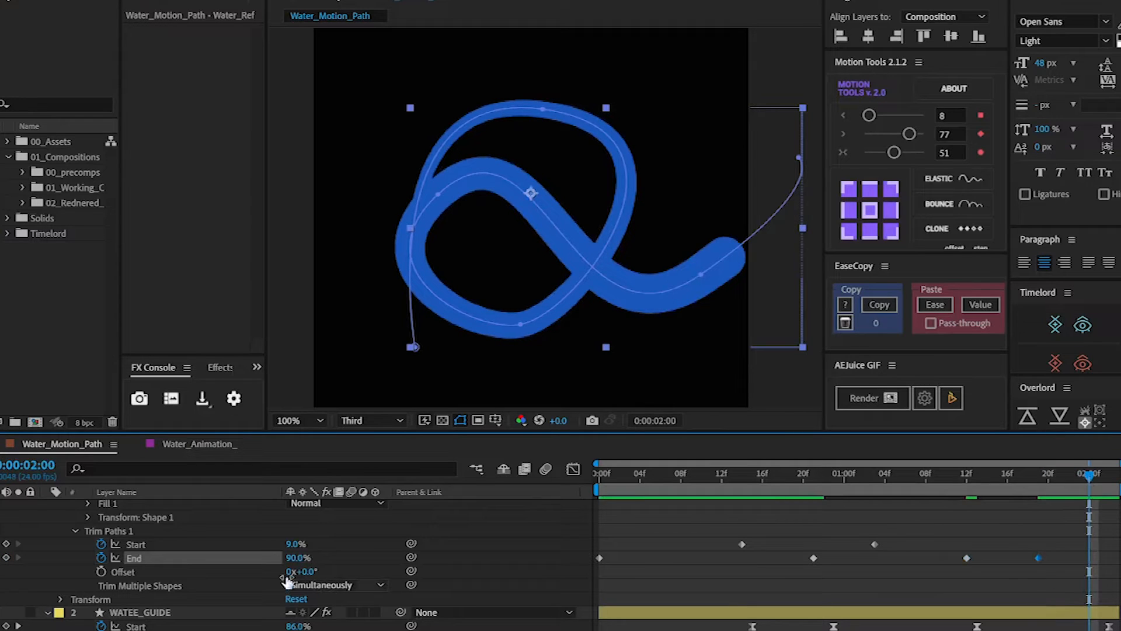
pyautogui.moveTo(296, 558); pyautogui.dragTo(368, 553)
pyautogui.moveTo(1090, 474); pyautogui.dragTo(599, 476)
pyautogui.press('space')
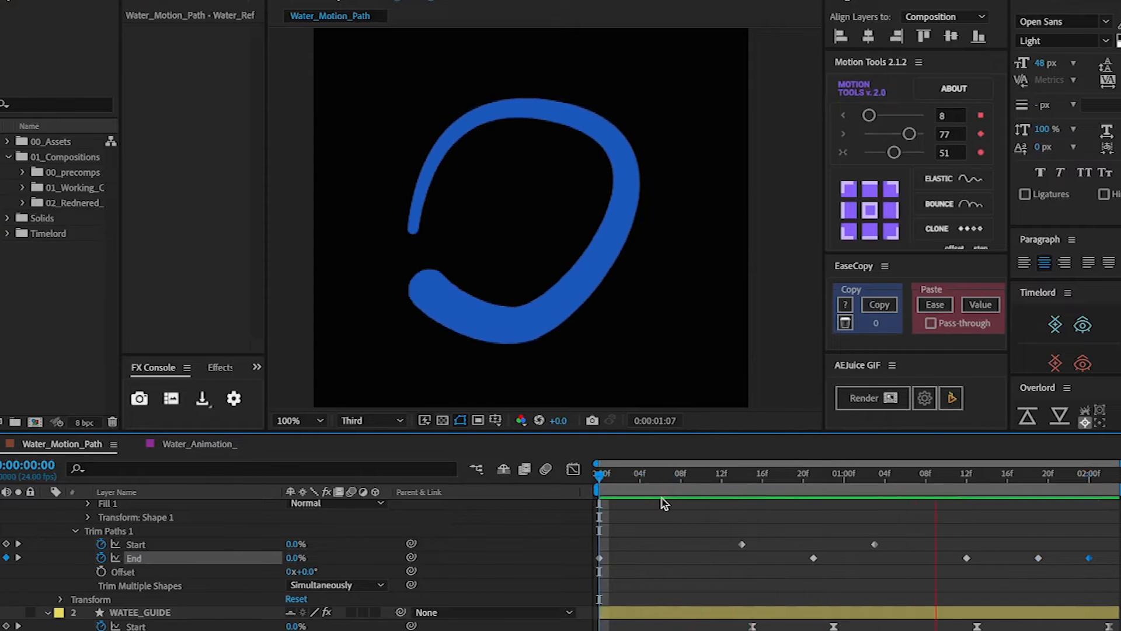
# - Add Trim Paths Start keyframes at 0:00:01:12, 0:00:01:16 and 0:00:01:21, using 58% at 0:00:01:16, so the tail follows the stroke
pyautogui.press('space')
pyautogui.click(802, 486)
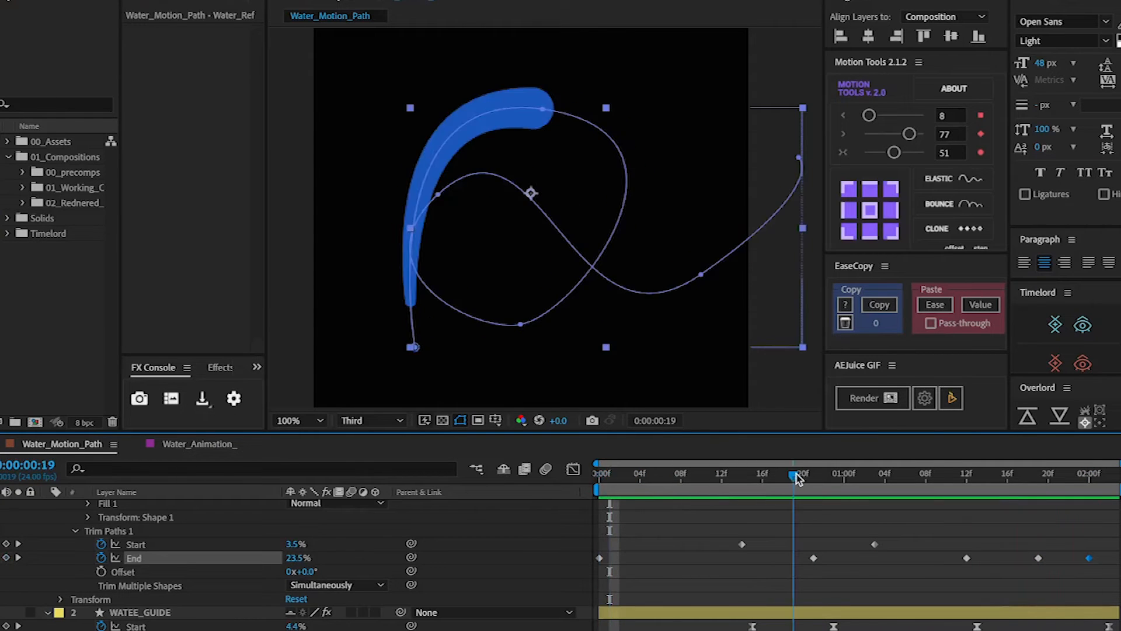
pyautogui.moveTo(803, 486); pyautogui.dragTo(968, 520)
pyautogui.moveTo(295, 544); pyautogui.dragTo(266, 545)
pyautogui.moveTo(664, 464)
pyautogui.mouseDown()
pyautogui.moveTo(672, 475)
pyautogui.moveTo(1008, 517)
pyautogui.mouseUp()
pyautogui.moveTo(295, 545); pyautogui.dragTo(342, 545)
pyautogui.moveTo(1019, 477); pyautogui.dragTo(1059, 482)
pyautogui.moveTo(304, 544); pyautogui.dragTo(326, 546)
# - Keyframe the Trim Paths Start at 100% at 0:00:02:01
pyautogui.moveTo(1063, 483)
pyautogui.mouseDown()
pyautogui.moveTo(684, 496)
pyautogui.moveTo(972, 540)
pyautogui.moveTo(1051, 520)
pyautogui.moveTo(1104, 523)
pyautogui.mouseUp()
pyautogui.click(298, 543)
pyautogui.write('100')
pyautogui.press('Return')
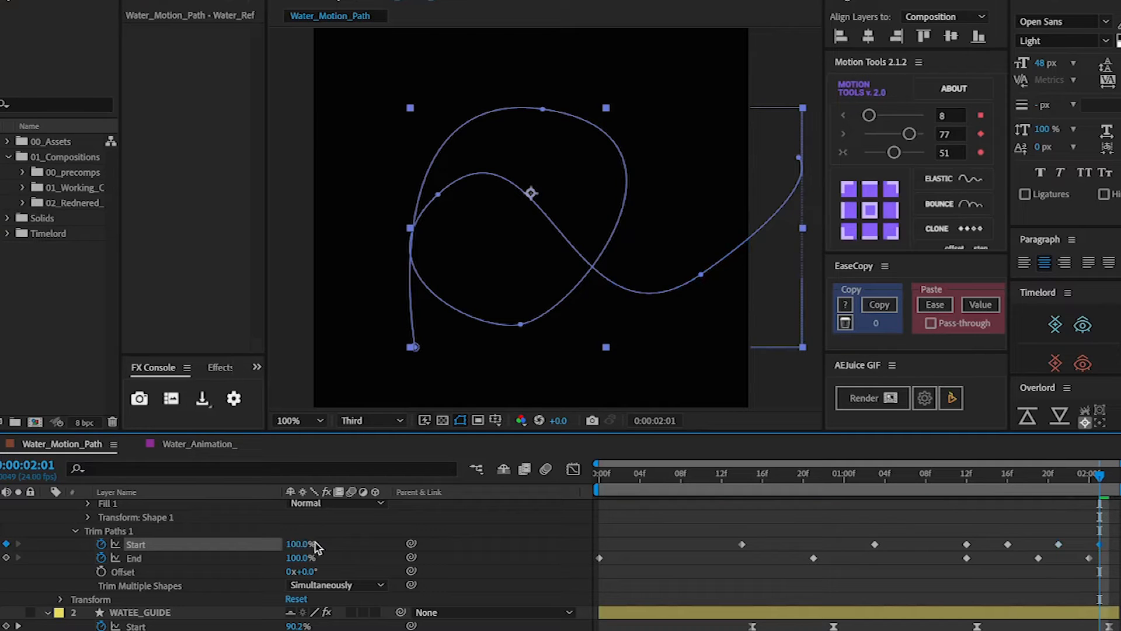
# - Try keyframing the Trim Paths Offset at 0:00:02:01, then remove the keyframe and return the Offset to 0°
pyautogui.click(101, 571)
pyautogui.moveTo(307, 571)
pyautogui.mouseDown()
pyautogui.moveTo(326, 570)
pyautogui.moveTo(277, 543)
pyautogui.moveTo(380, 567)
pyautogui.moveTo(733, 541)
pyautogui.moveTo(201, 571)
pyautogui.mouseUp()
pyautogui.hotkey('ctrl', 'z')
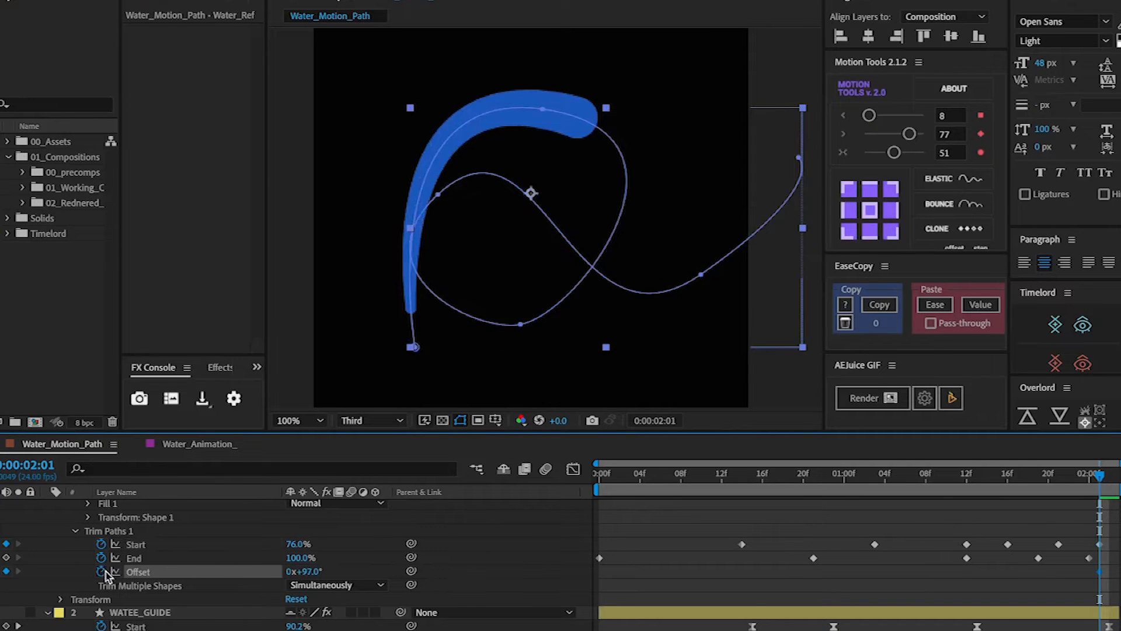
pyautogui.click(306, 571)
pyautogui.write('0')
pyautogui.press('Return')
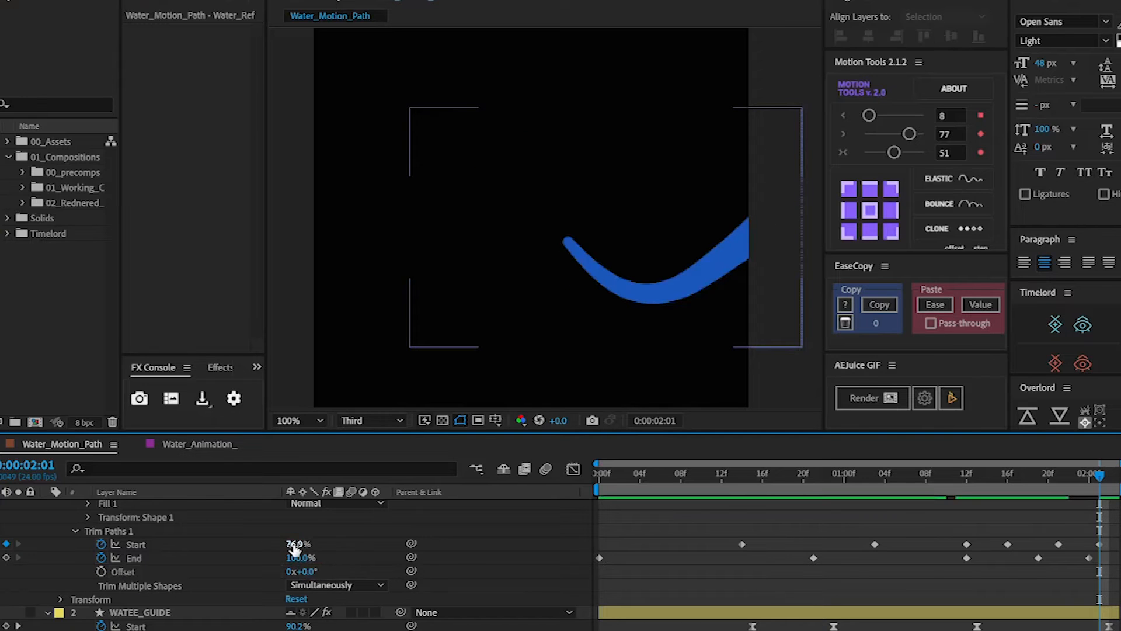
# - Raise the Trim Paths Start value at 0:00:02:01 and play the animation from the first frame
pyautogui.moveTo(295, 544); pyautogui.dragTo(395, 540)
pyautogui.moveTo(1026, 467); pyautogui.dragTo(596, 500)
pyautogui.press('space')
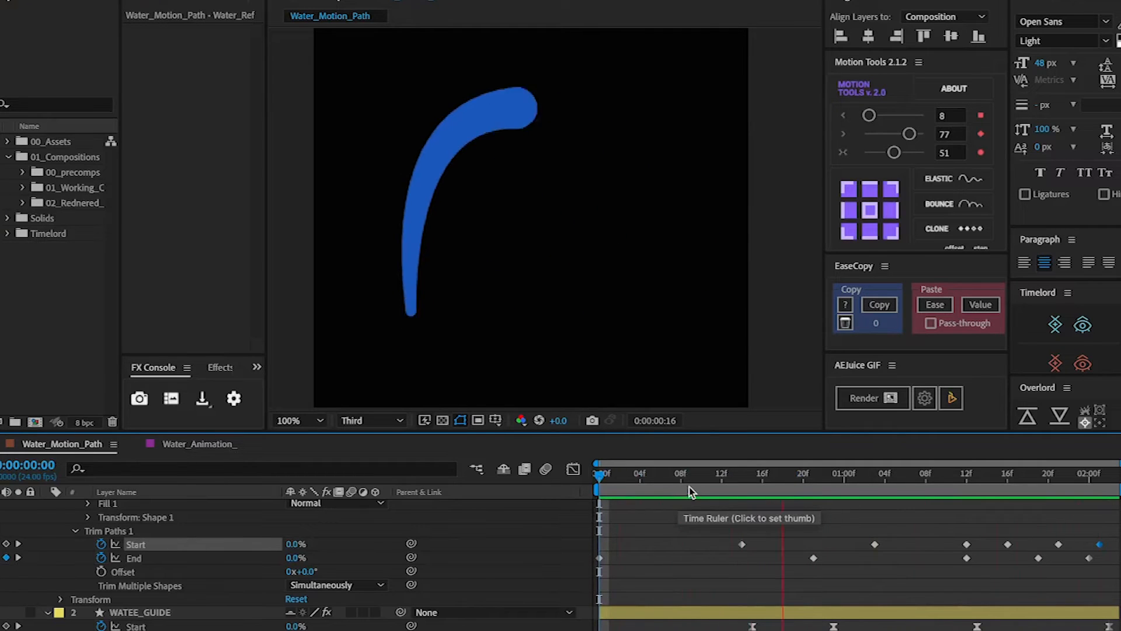
pyautogui.press('space')
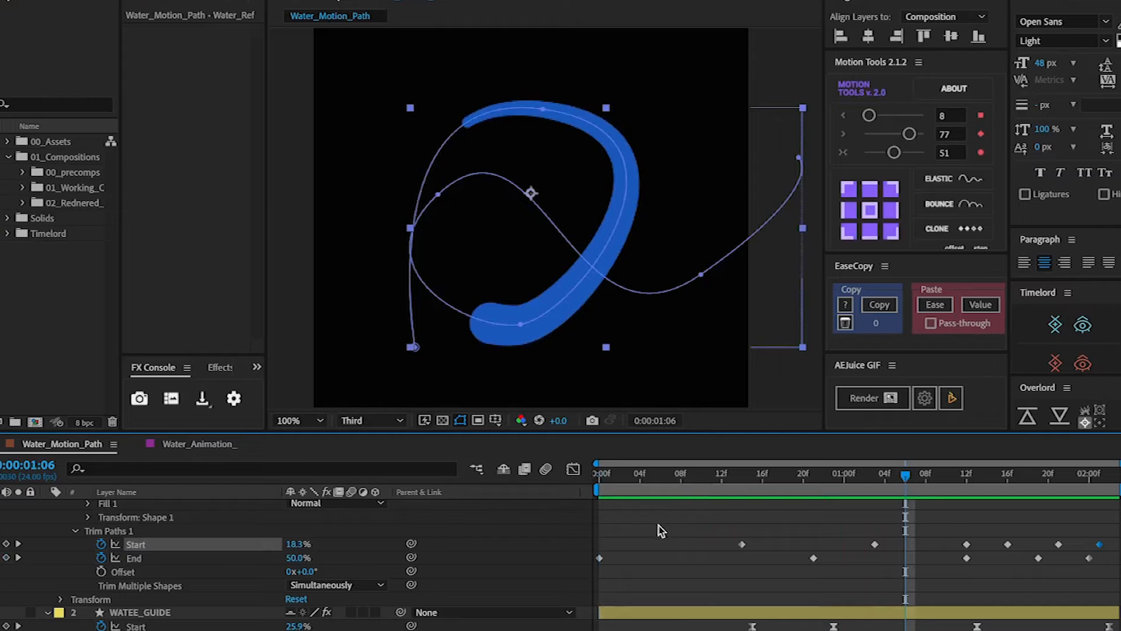
# - Apply Easy Ease to all Trim Paths End keyframes of the Water_Ref layer
pyautogui.click(179, 560)
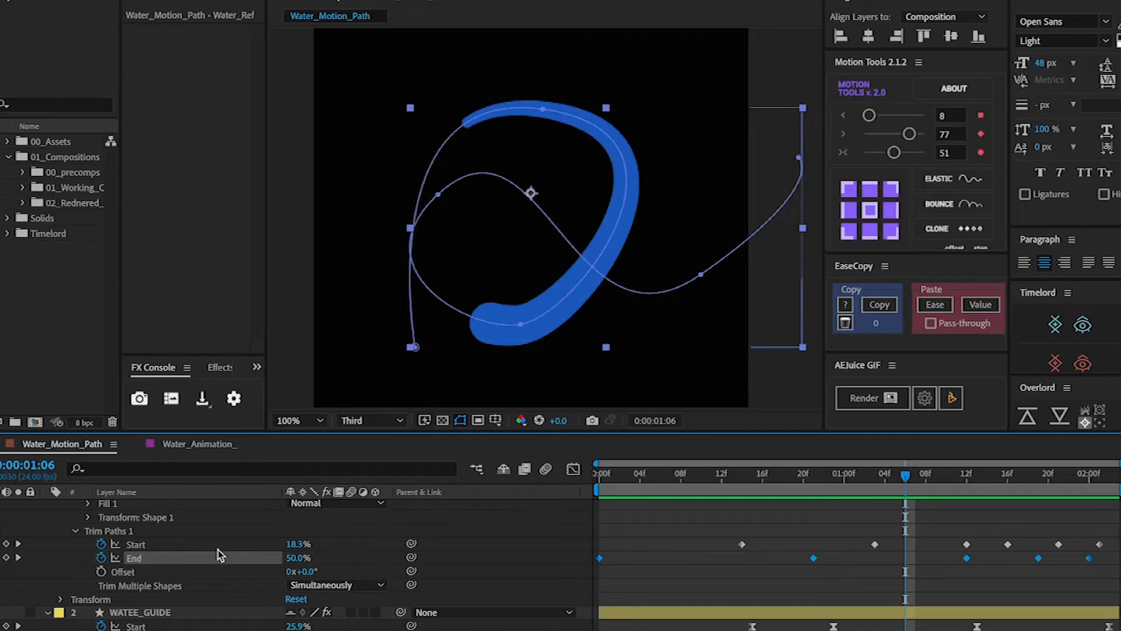
pyautogui.press('F9')
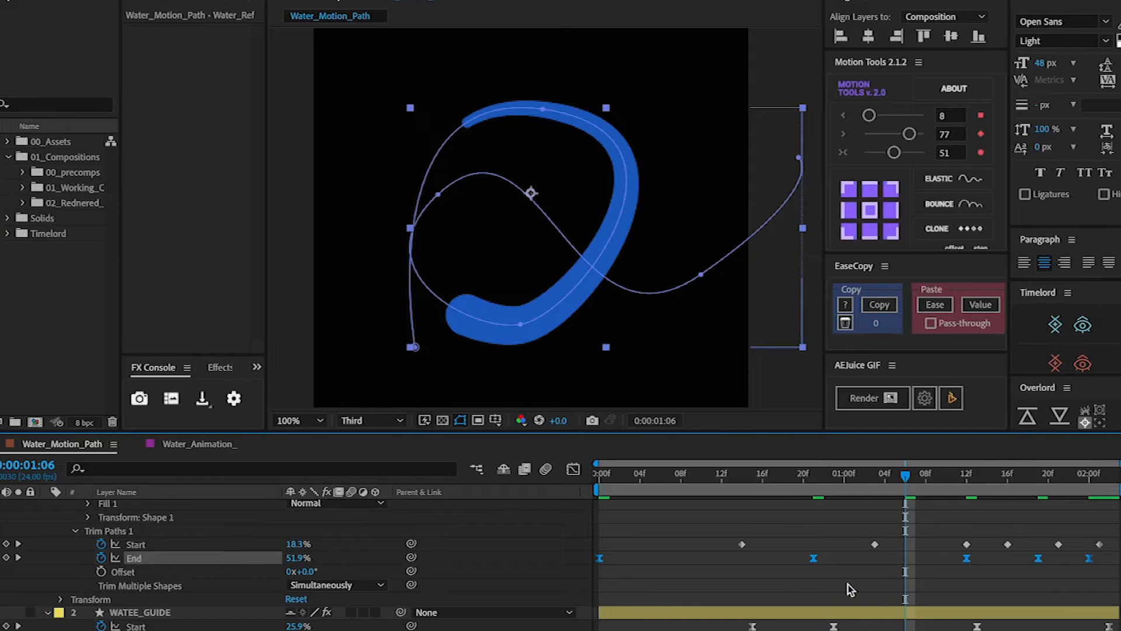
pyautogui.moveTo(815, 563)
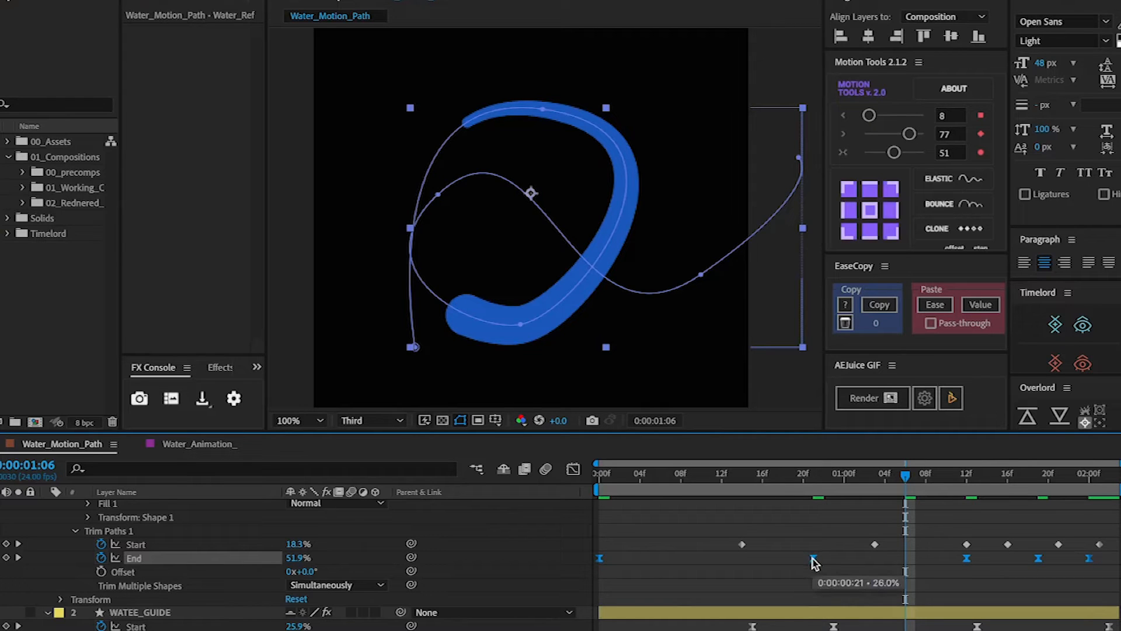
pyautogui.rightClick(815, 562)
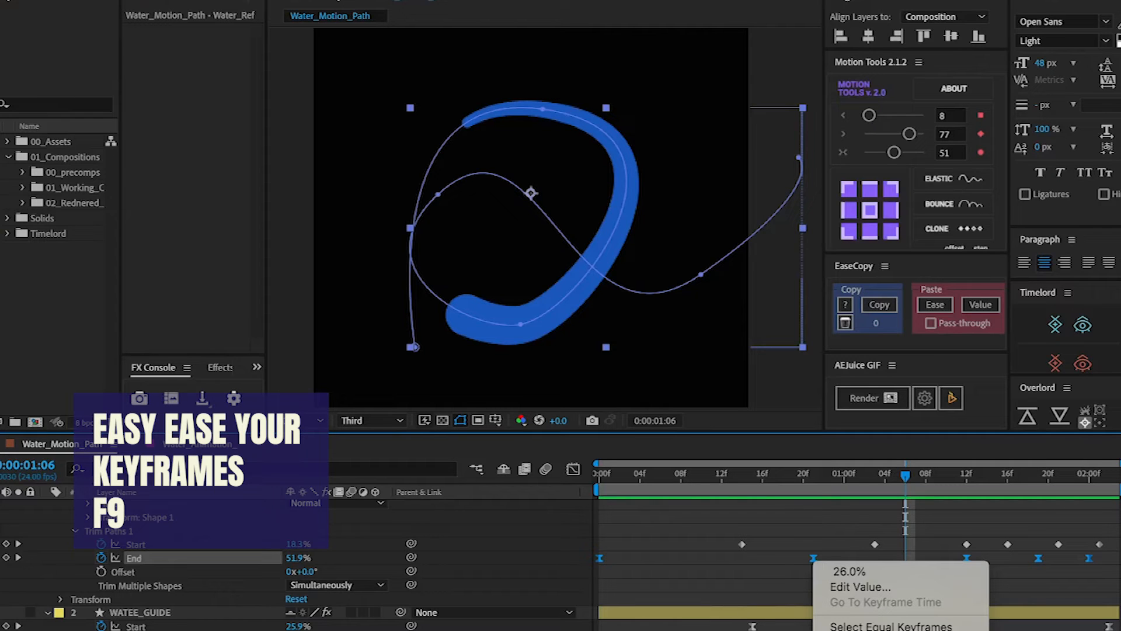
pyautogui.click(782, 566)
pyautogui.rightClick(814, 562)
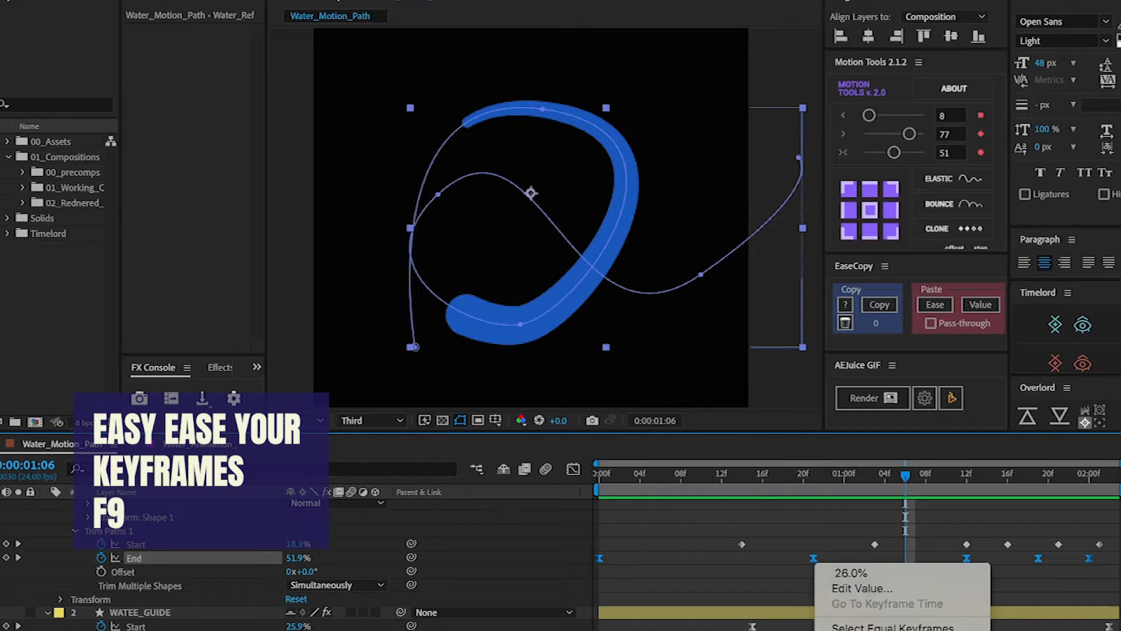
pyautogui.click(926, 624)
pyautogui.click(858, 567)
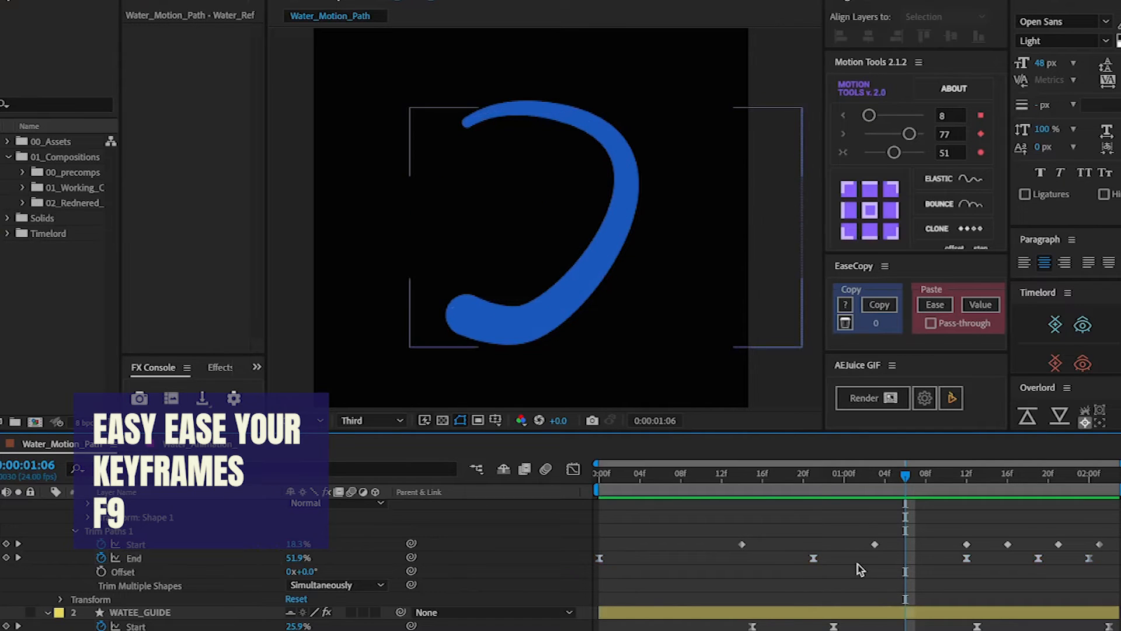
pyautogui.press('super+z')
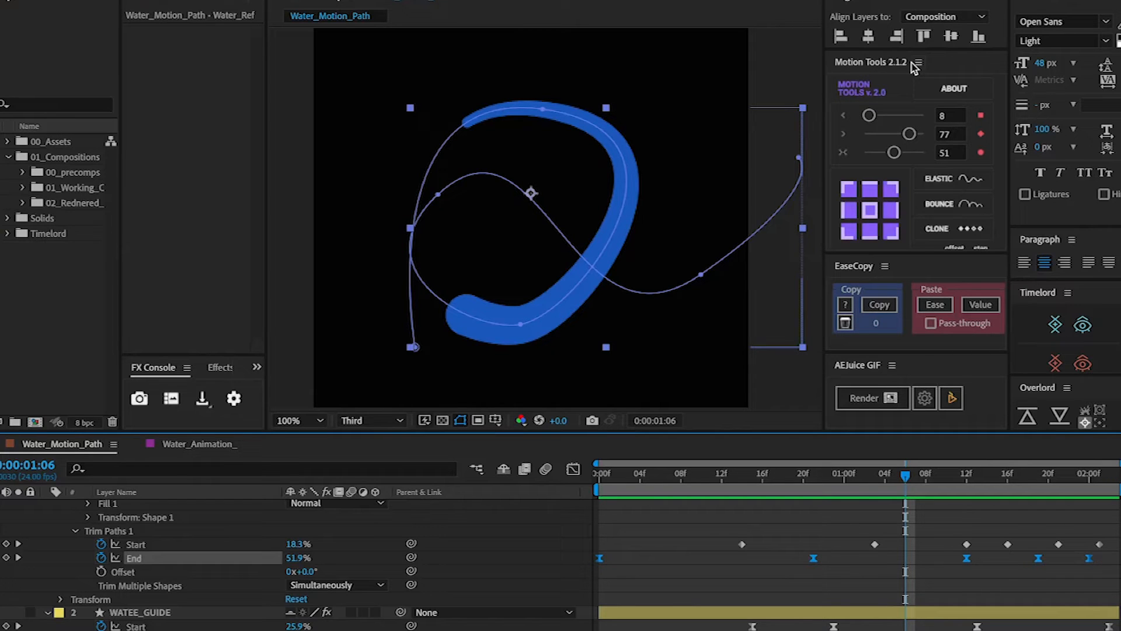
# - Play the animation from the first frame to review the eased Trim Paths End motion
pyautogui.click(751, 566)
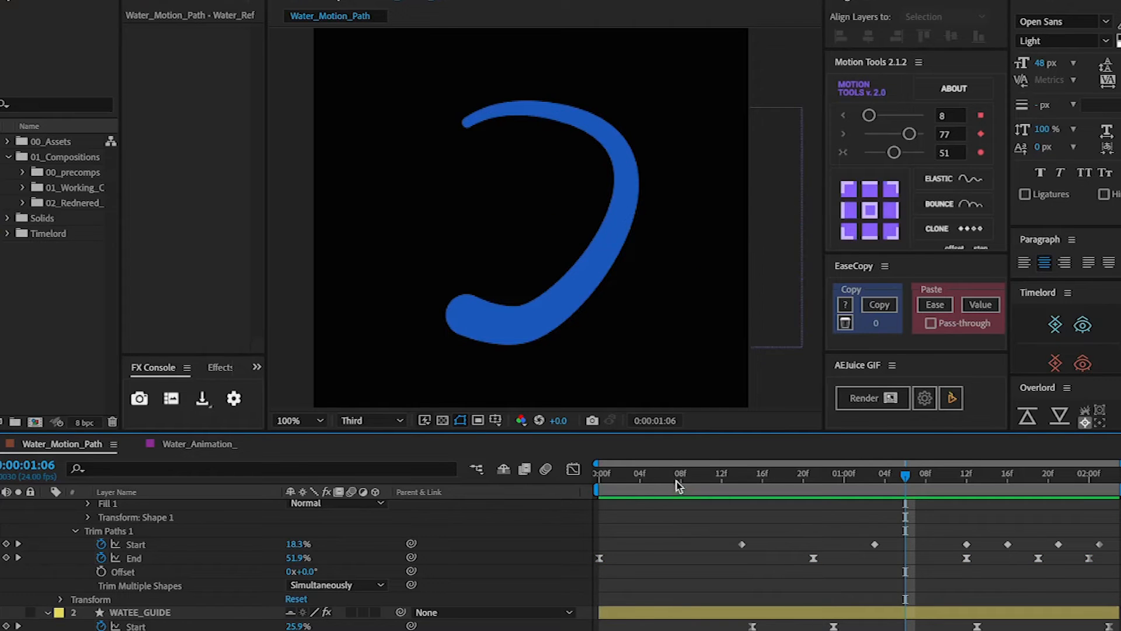
pyautogui.moveTo(628, 476); pyautogui.dragTo(578, 494)
pyautogui.press('space')
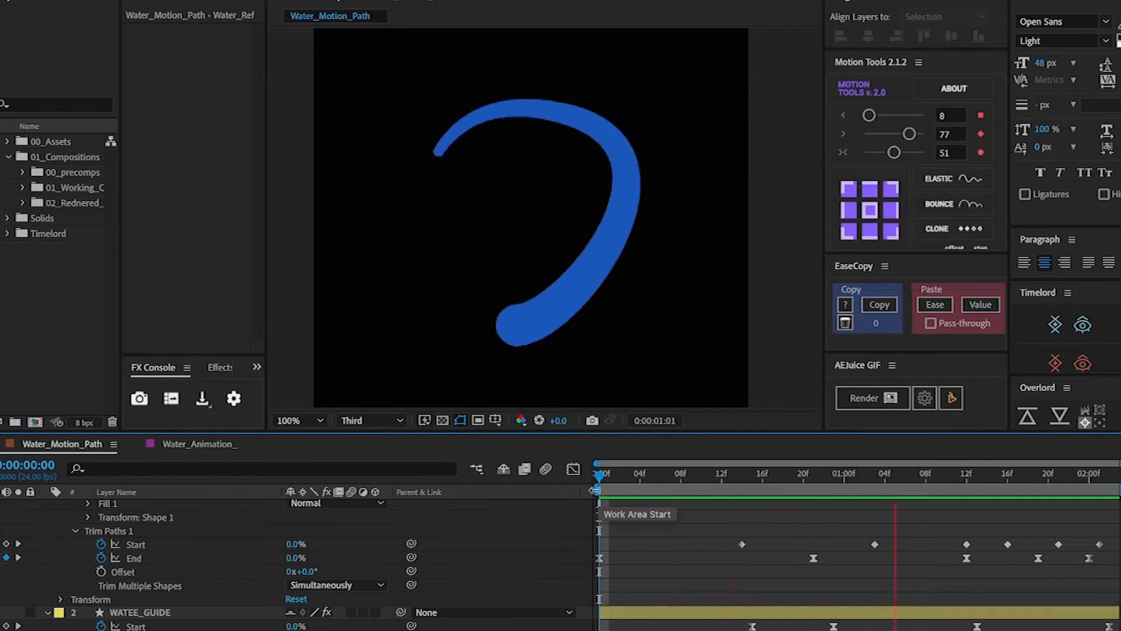
pyautogui.press('space')
# - Apply Easy Ease to all Trim Paths Start keyframes and preview the motion
pyautogui.moveTo(669, 530); pyautogui.dragTo(1105, 546)
pyautogui.press('F9')
pyautogui.press('space')
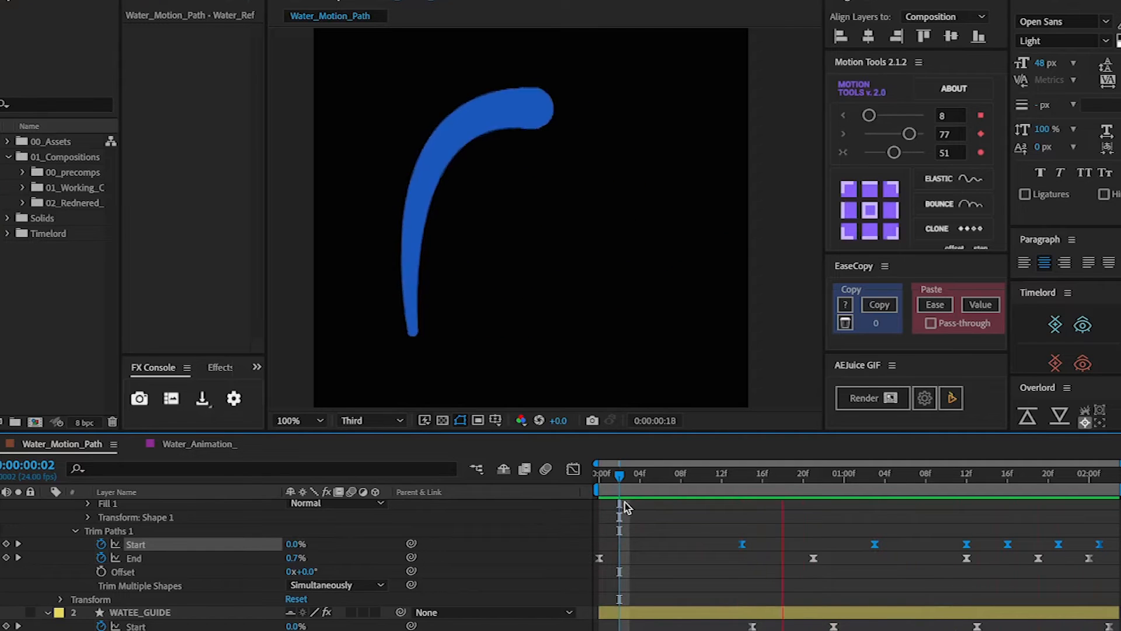
pyautogui.press('space')
# - Open the Graph Editor for the Trim Paths Start and examine its speed curve and playback around the 0:00:01:03 keyframe
pyautogui.click(575, 470)
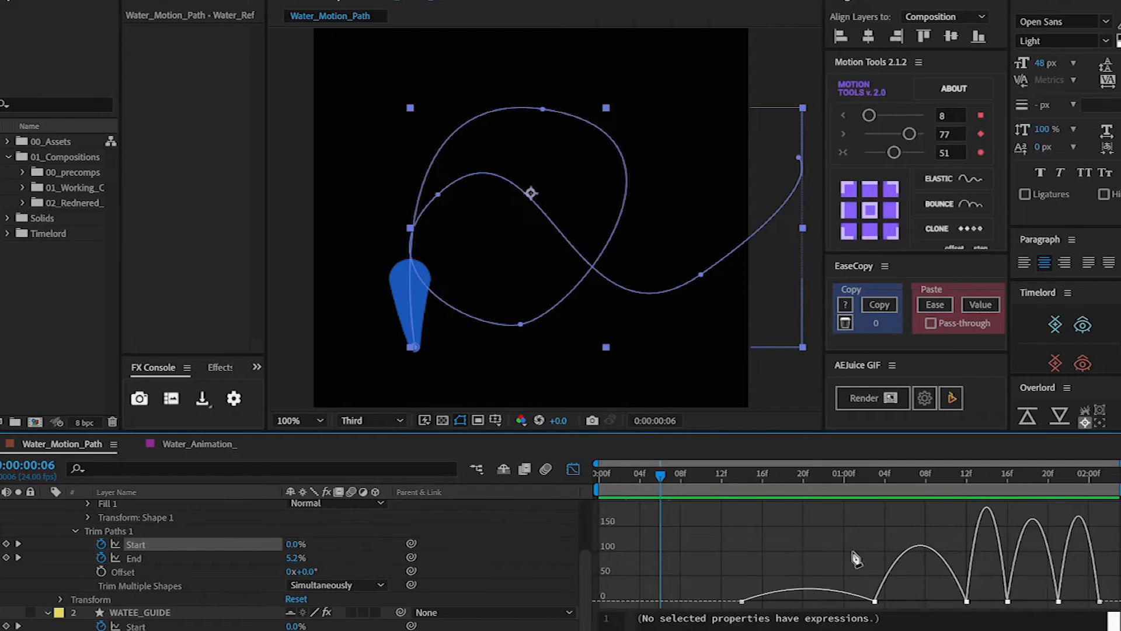
pyautogui.press('=')
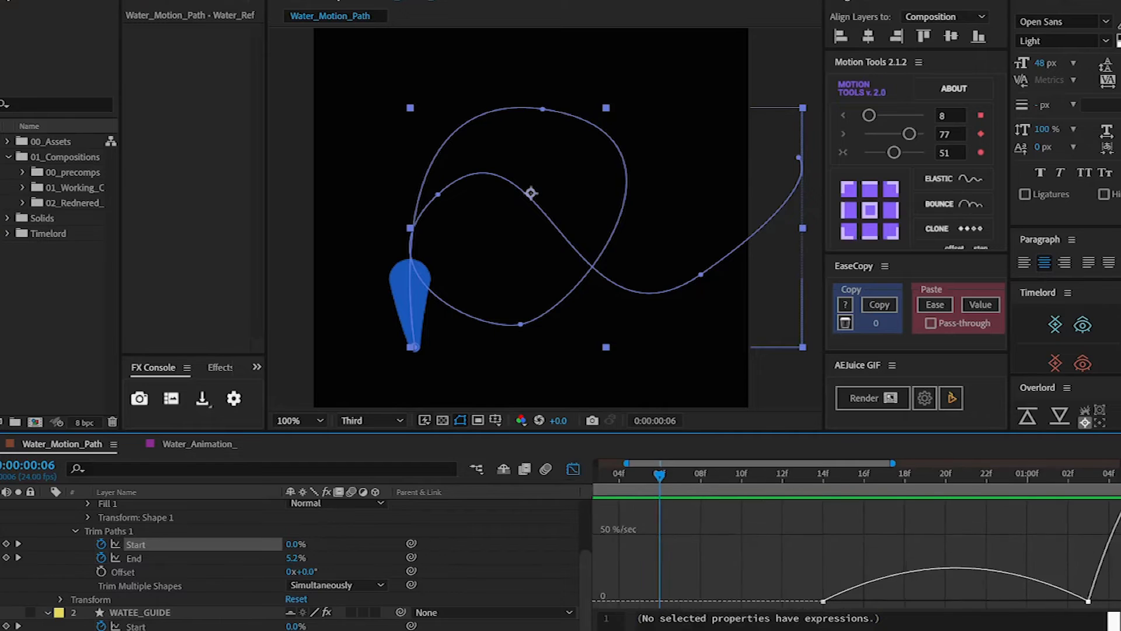
pyautogui.hscroll(3, 856, 552)
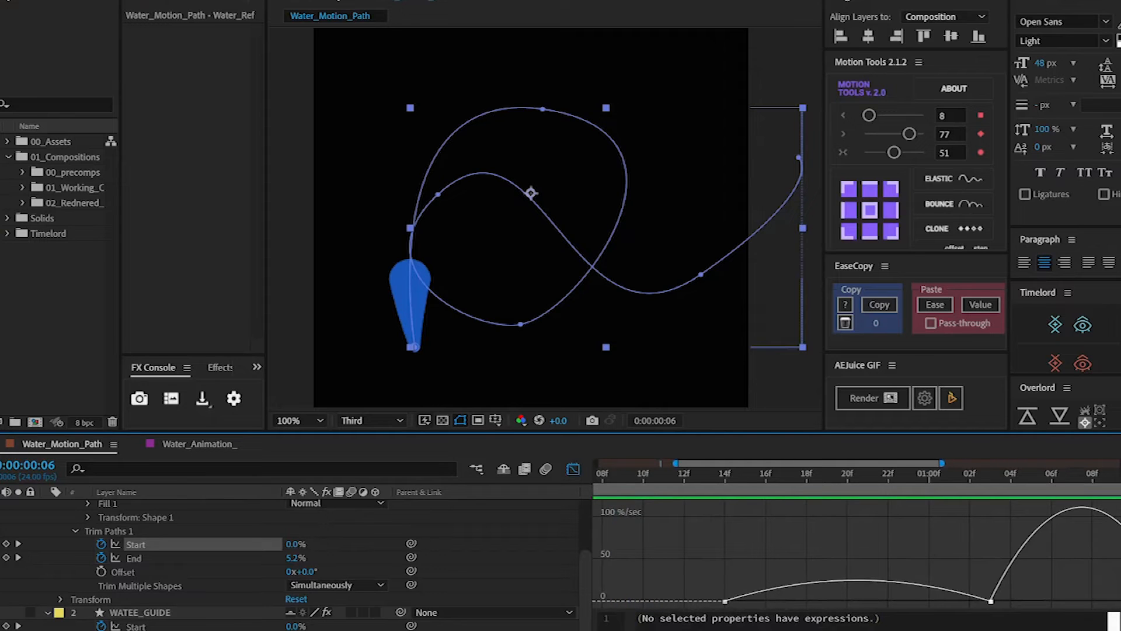
pyautogui.hscroll(-3, 856, 551)
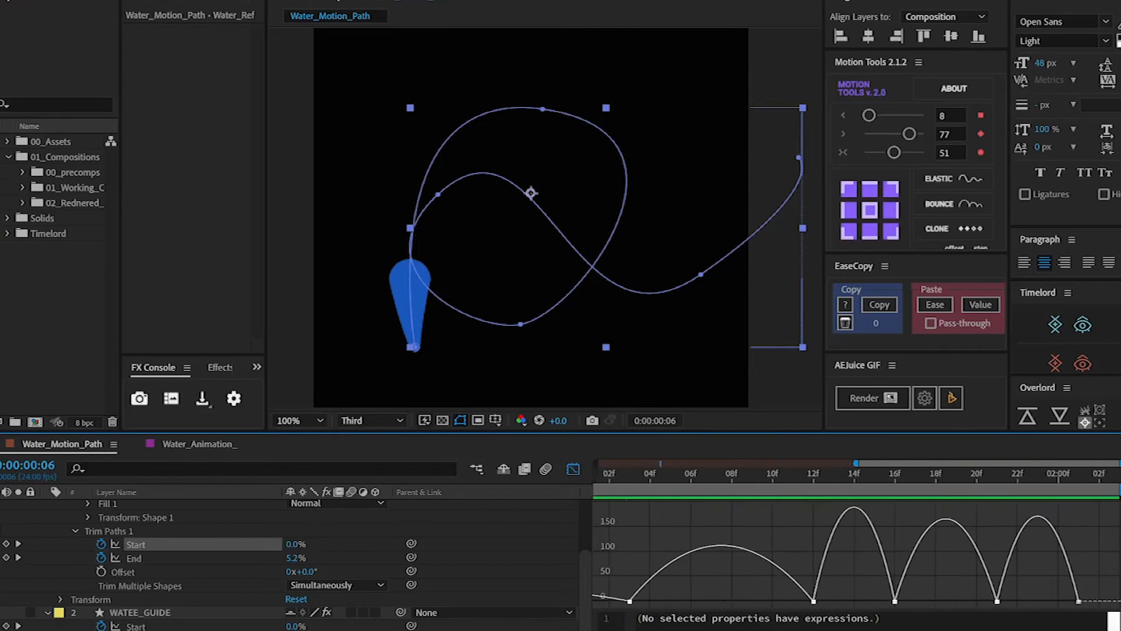
pyautogui.hscroll(-2, 678, 575)
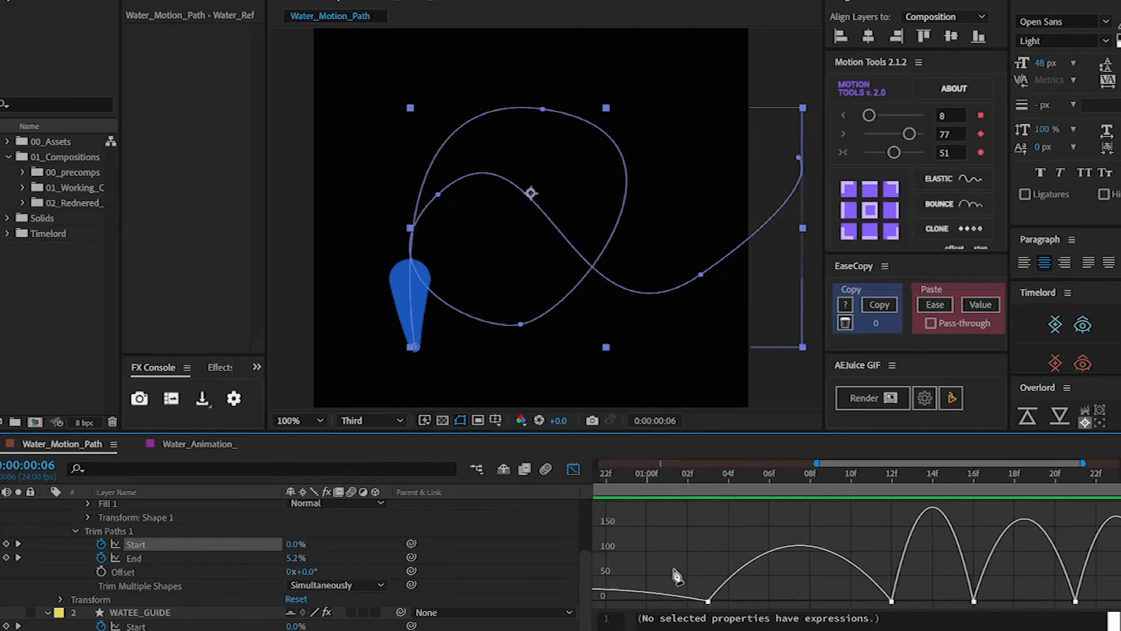
pyautogui.moveTo(658, 563); pyautogui.dragTo(743, 596)
pyautogui.moveTo(774, 499)
pyautogui.mouseDown()
pyautogui.moveTo(786, 484)
pyautogui.moveTo(708, 502)
pyautogui.moveTo(706, 514)
pyautogui.mouseUp()
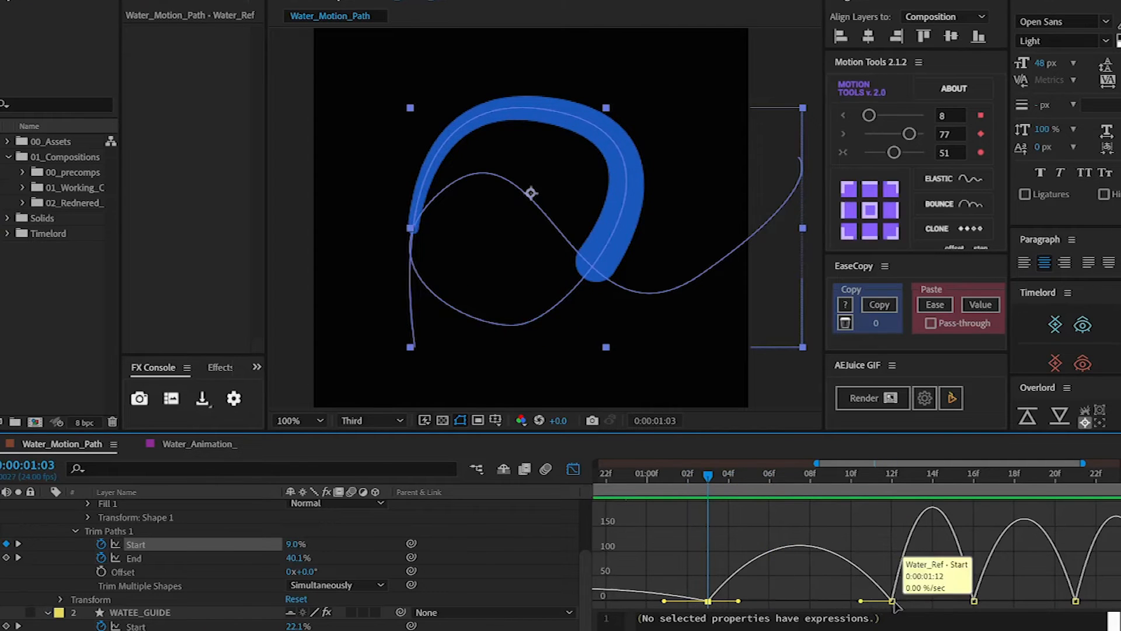
pyautogui.click(671, 477)
pyautogui.press('space')
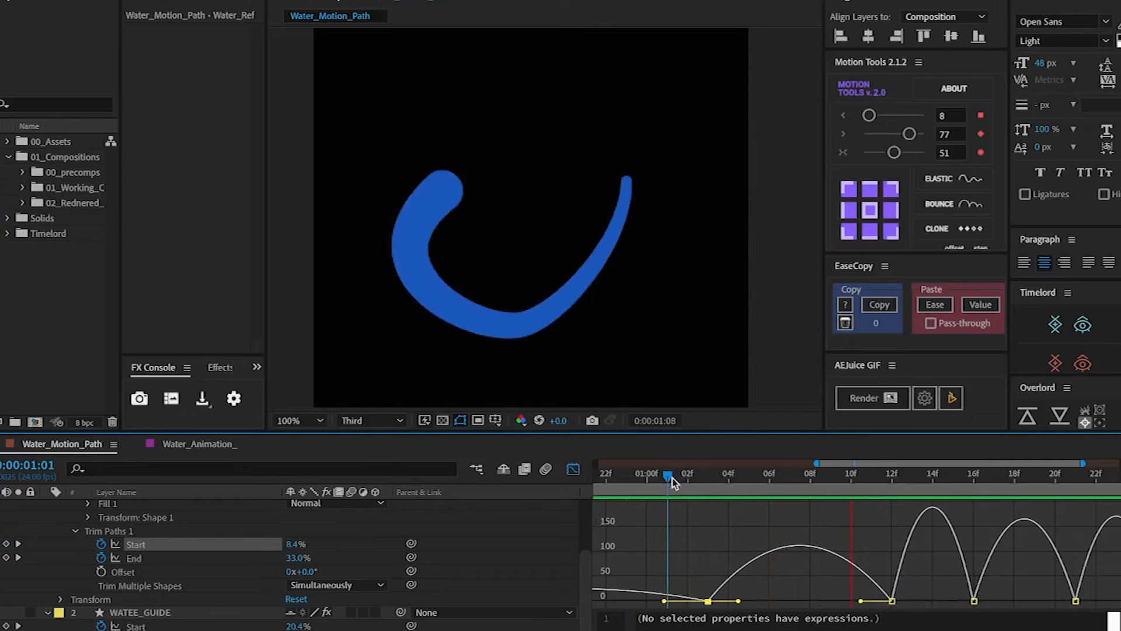
pyautogui.press('space')
# - Make the velocity of the Trim Paths Start keyframe at 0:00:01:03 continuous, locking outgoing to incoming
pyautogui.moveTo(677, 567); pyautogui.dragTo(731, 618)
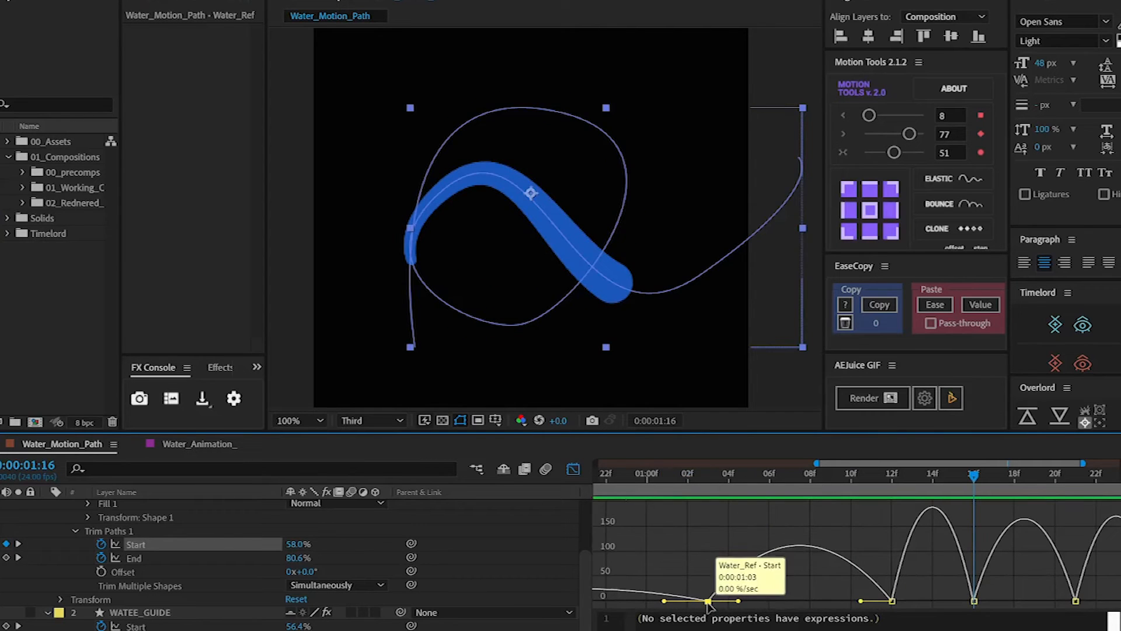
pyautogui.hotkey('ctrl', 'shift', 'k')
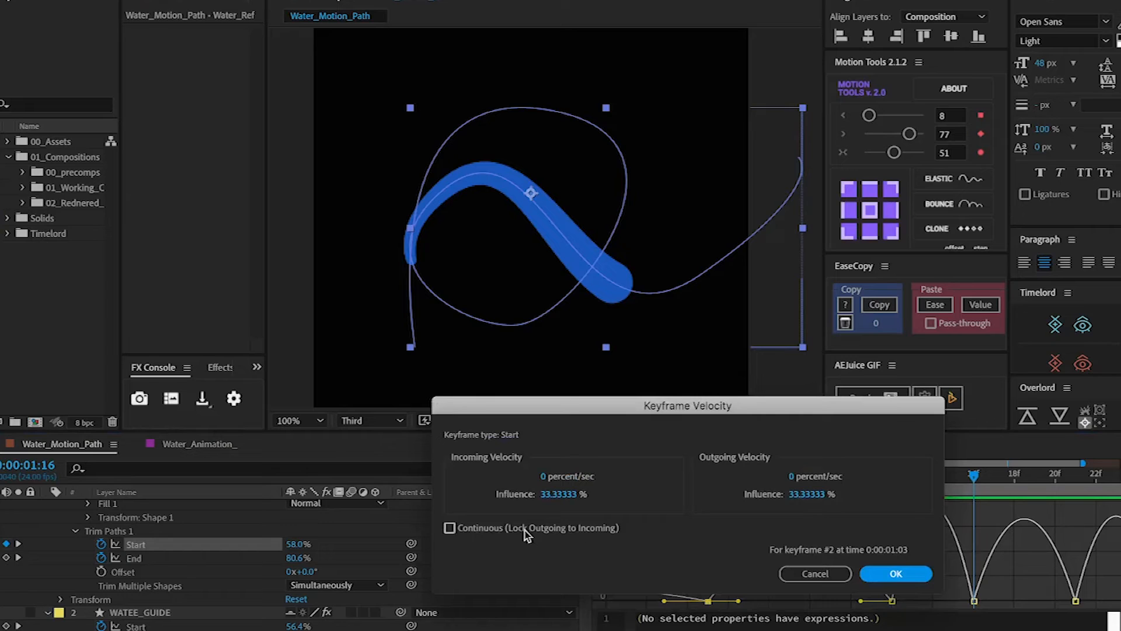
pyautogui.click(449, 528)
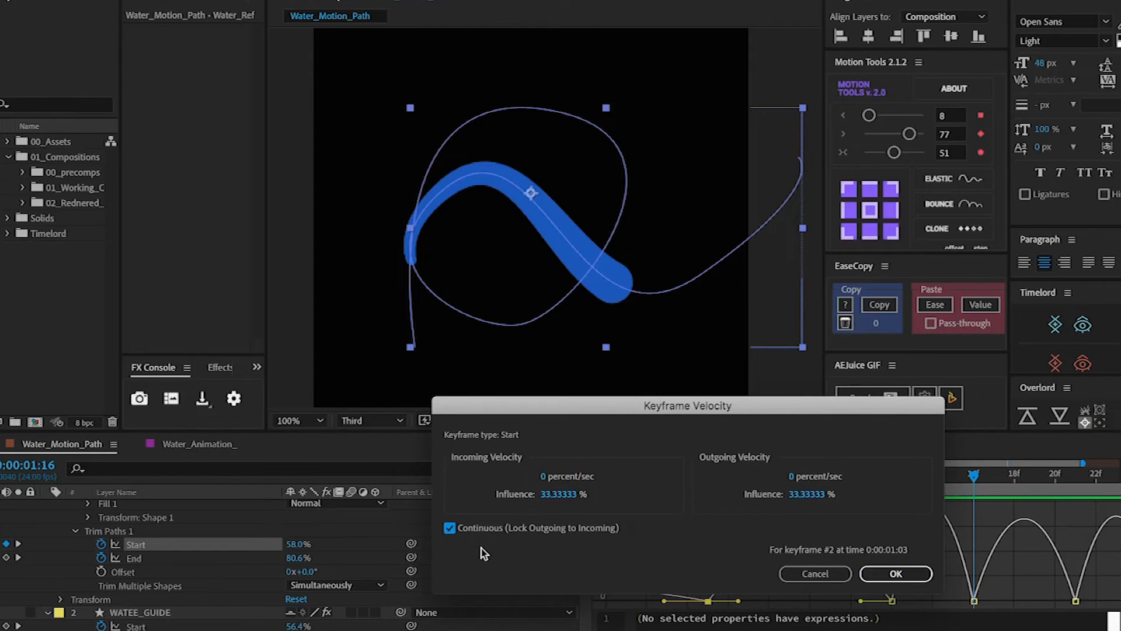
pyautogui.click(889, 574)
pyautogui.moveTo(892, 601)
pyautogui.mouseDown()
pyautogui.moveTo(895, 561)
pyautogui.moveTo(893, 583)
pyautogui.mouseUp()
pyautogui.hotkey('ctrl', 'z')
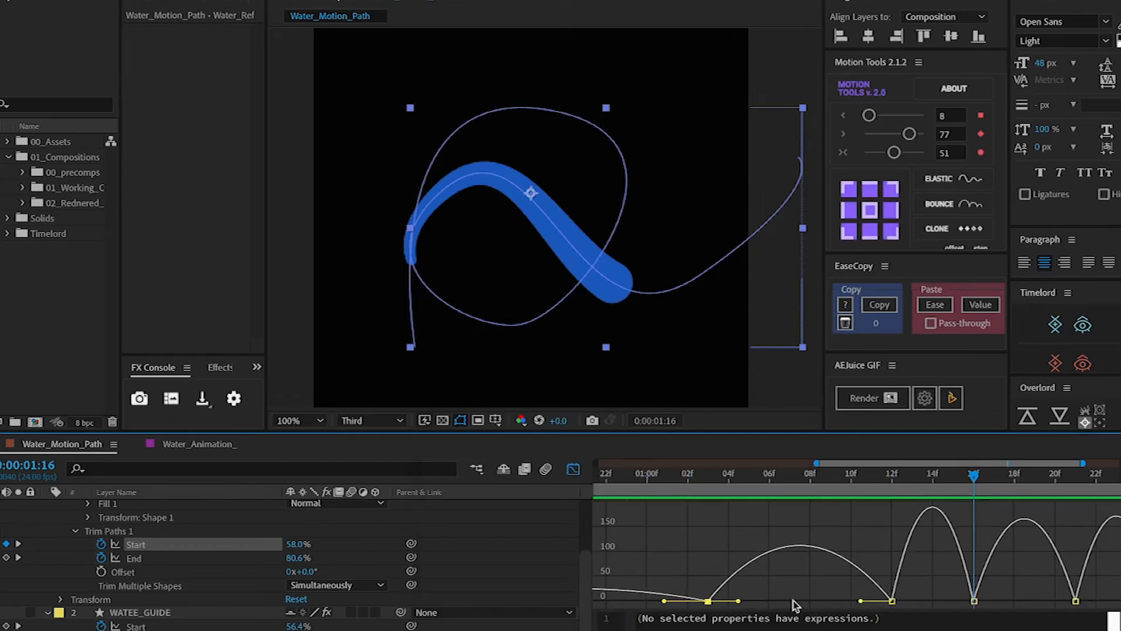
# - Raise the Start keyframe at 0:00:01:03 on the speed graph to about 75 %/sec and play the animation
pyautogui.moveTo(707, 601); pyautogui.dragTo(709, 563)
pyautogui.moveTo(626, 483)
pyautogui.mouseDown()
pyautogui.moveTo(604, 488)
pyautogui.moveTo(613, 508)
pyautogui.moveTo(552, 508)
pyautogui.mouseUp()
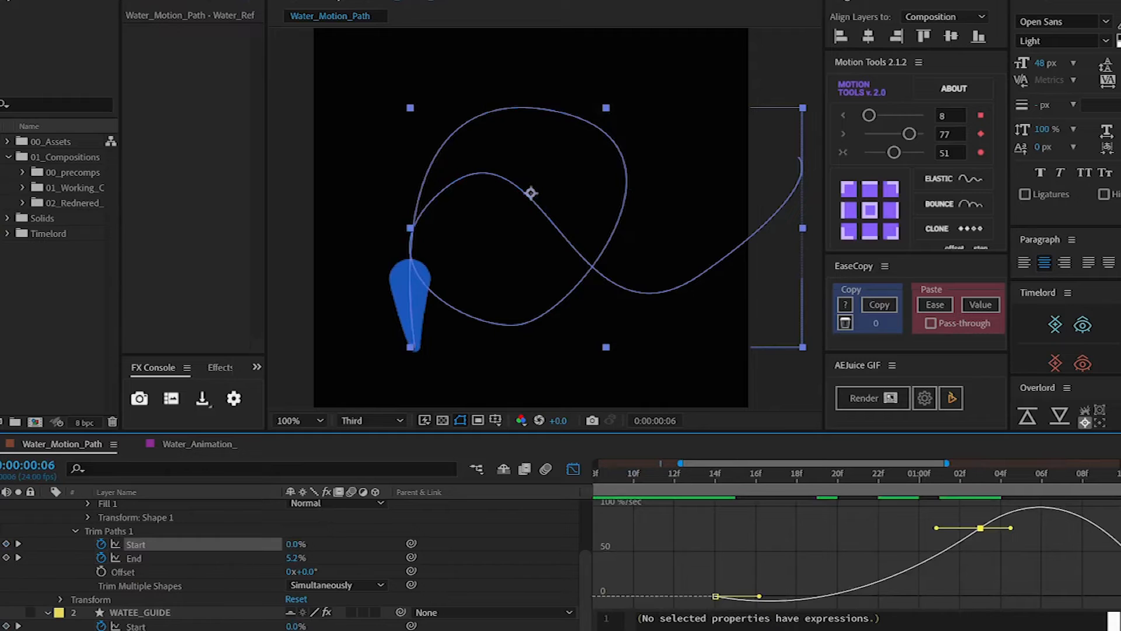
pyautogui.press('-')
pyautogui.click(756, 476)
pyautogui.press('space')
# - Try an even higher speed for the Start keyframe at 0:00:01:03, preview it, and undo the change
pyautogui.moveTo(830, 474); pyautogui.dragTo(905, 483)
pyautogui.moveTo(904, 562); pyautogui.dragTo(903, 531)
pyautogui.moveTo(904, 482); pyautogui.dragTo(741, 520)
pyautogui.press('space')
pyautogui.press('space')
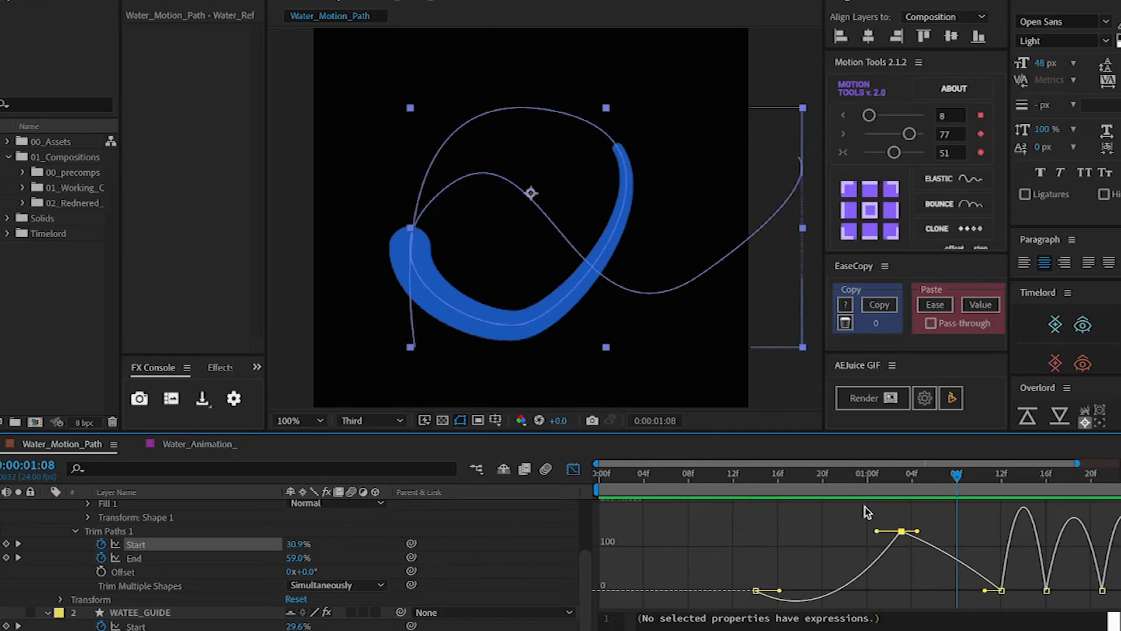
pyautogui.hotkey('ctrl', 'z')
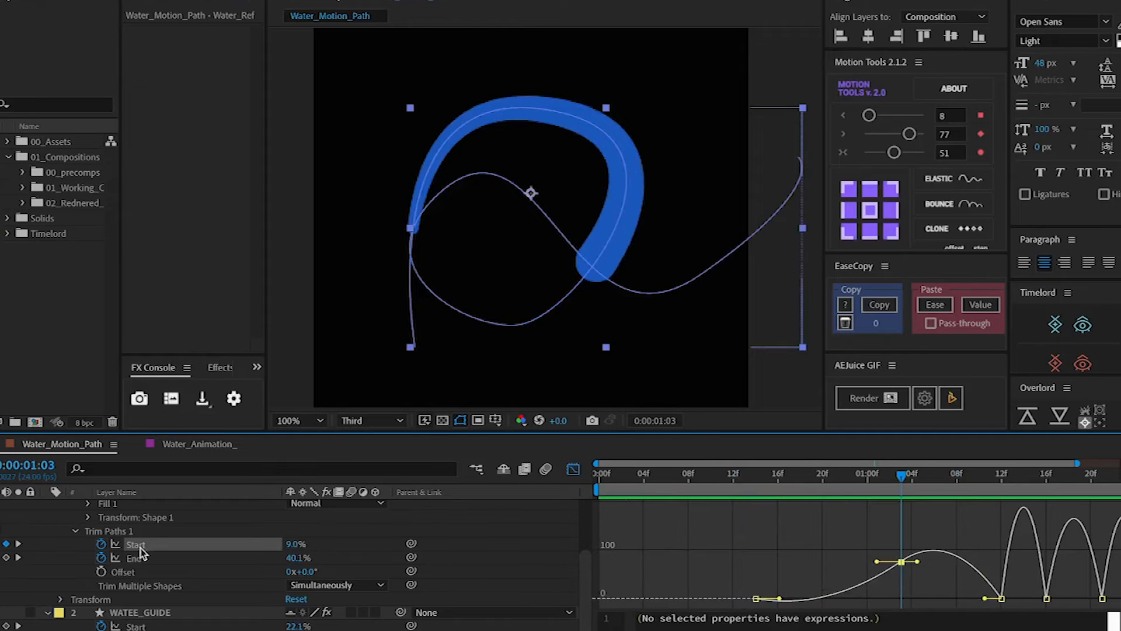
# - Collapse the Water_Ref contents and display the speed curves of the WATEE_GUIDE layer's Start, End and Offset together
pyautogui.scroll(3, 133, 554)
pyautogui.click(59, 521)
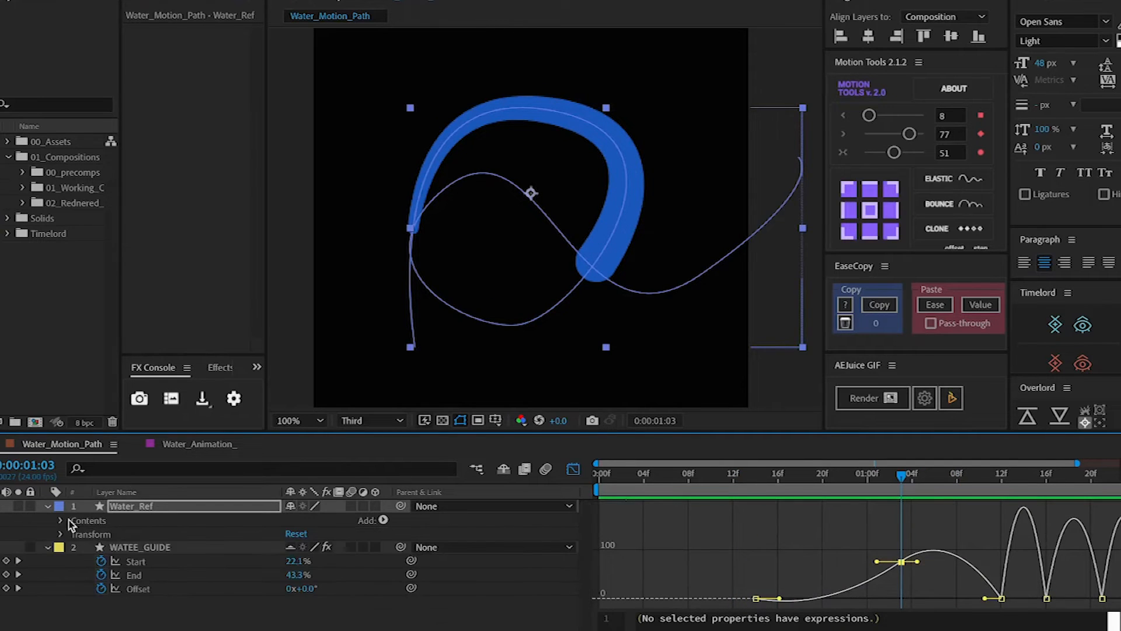
pyautogui.click(169, 547)
pyautogui.click(161, 576)
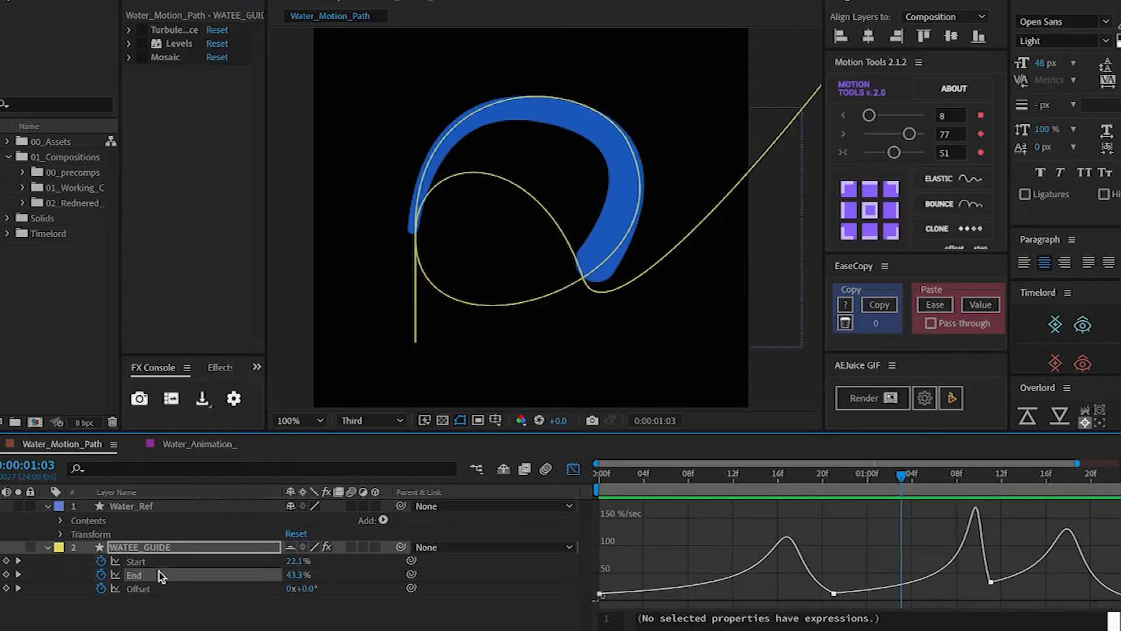
pyautogui.keyDown('shift'); pyautogui.click(167, 562); pyautogui.keyUp('shift')
pyautogui.keyDown('shift'); pyautogui.click(170, 589); pyautogui.keyUp('shift')
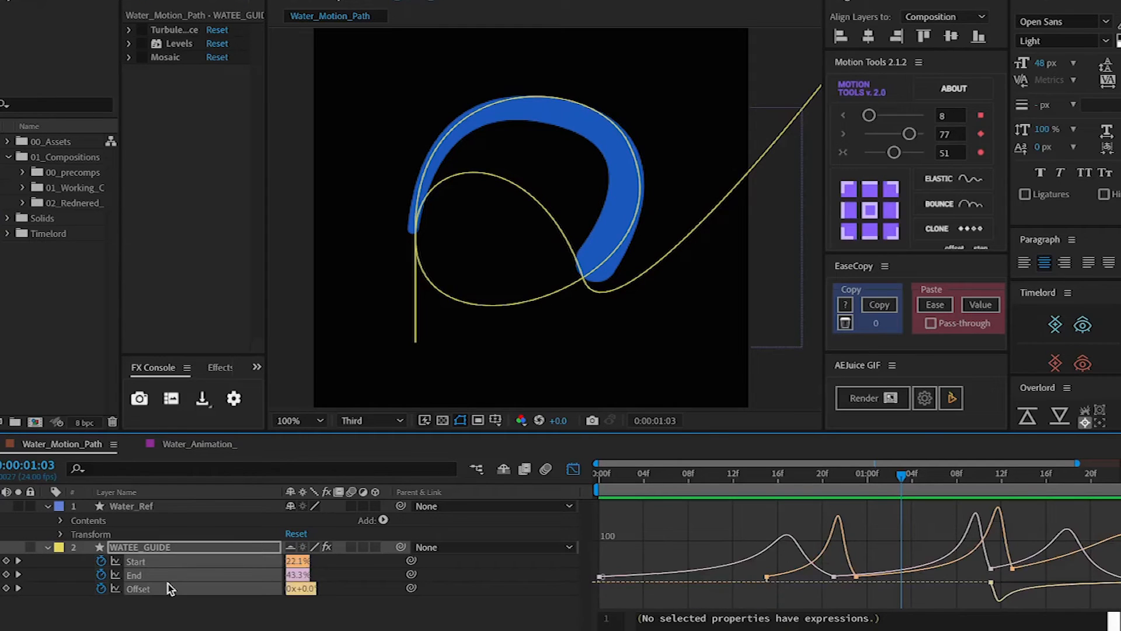
# - At 0:00:00:16, make the WATEE_GUIDE layer visible and hide the Water_Ref layer
pyautogui.moveTo(706, 488)
pyautogui.mouseDown()
pyautogui.moveTo(635, 489)
pyautogui.moveTo(779, 512)
pyautogui.mouseUp()
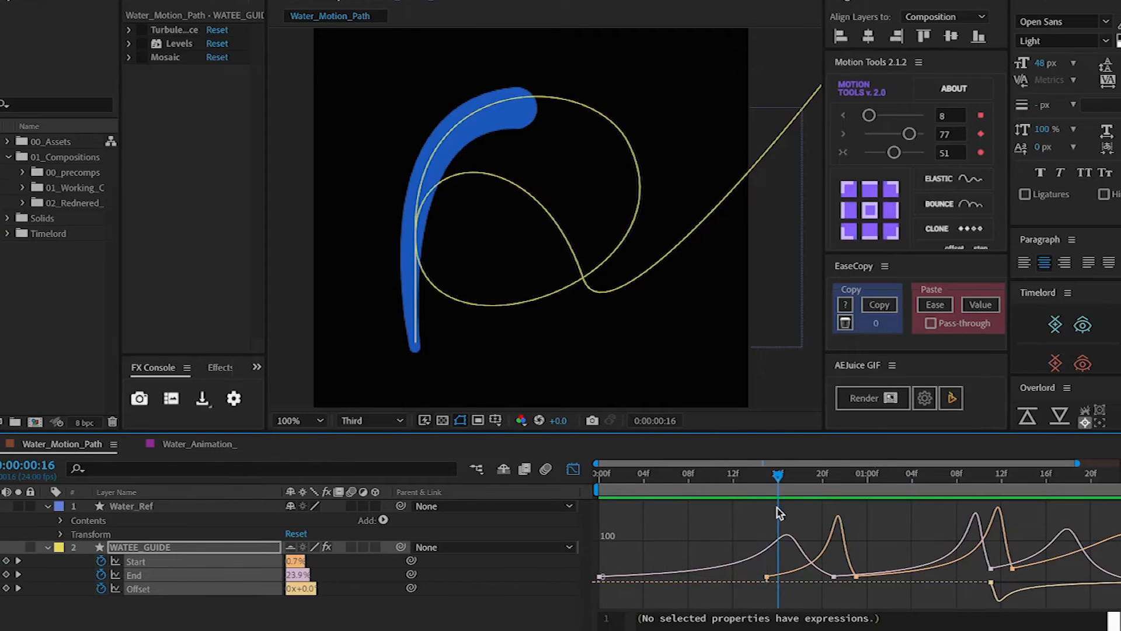
pyautogui.click(2, 547)
pyautogui.click(1, 506)
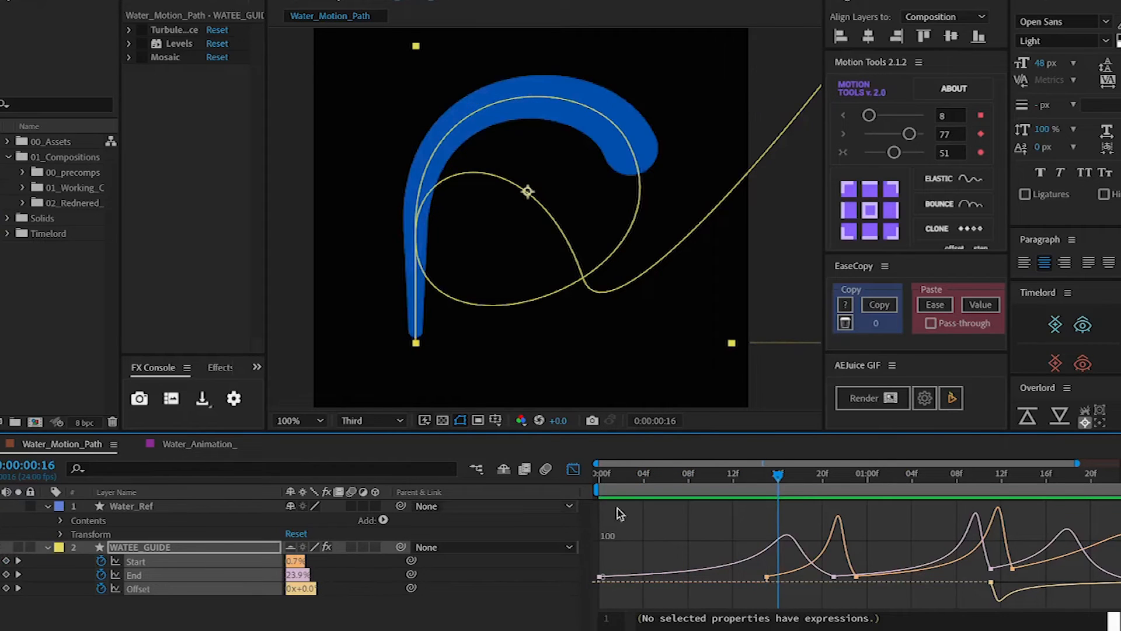
# - Scrub the animation through to 0:00:01:21 and examine the End speed curve of the WATEE_GUIDE layer on its own
pyautogui.moveTo(780, 477)
pyautogui.mouseDown()
pyautogui.moveTo(619, 485)
pyautogui.moveTo(654, 485)
pyautogui.mouseUp()
pyautogui.moveTo(683, 522); pyautogui.dragTo(833, 527)
pyautogui.click(186, 605)
pyautogui.click(168, 578)
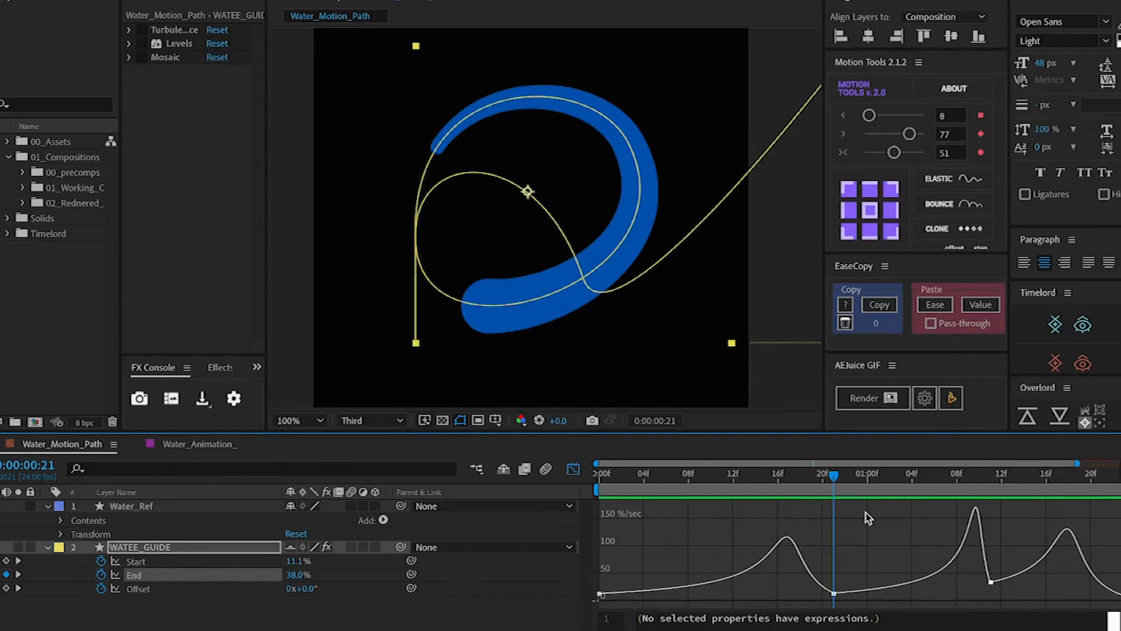
pyautogui.moveTo(833, 480)
pyautogui.mouseDown()
pyautogui.moveTo(889, 523)
pyautogui.moveTo(856, 524)
pyautogui.moveTo(1118, 534)
pyautogui.moveTo(1053, 534)
pyautogui.mouseUp()
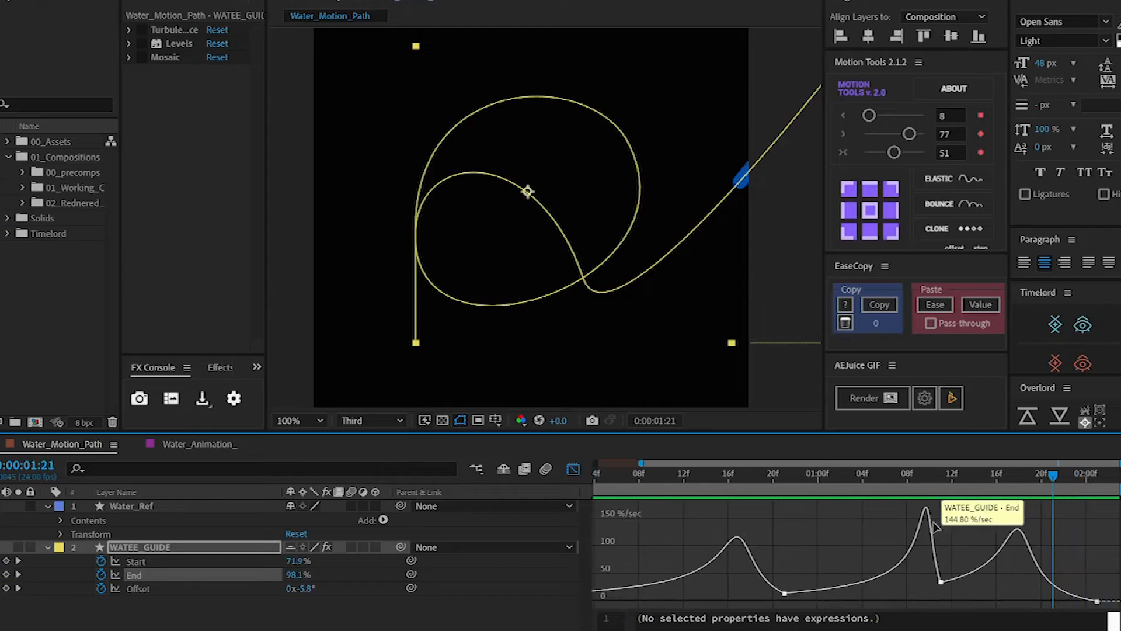
# - Display the Start speed curve of WATEE_GUIDE, play back the animation and scrub to 0:00:00:17
pyautogui.click(217, 561)
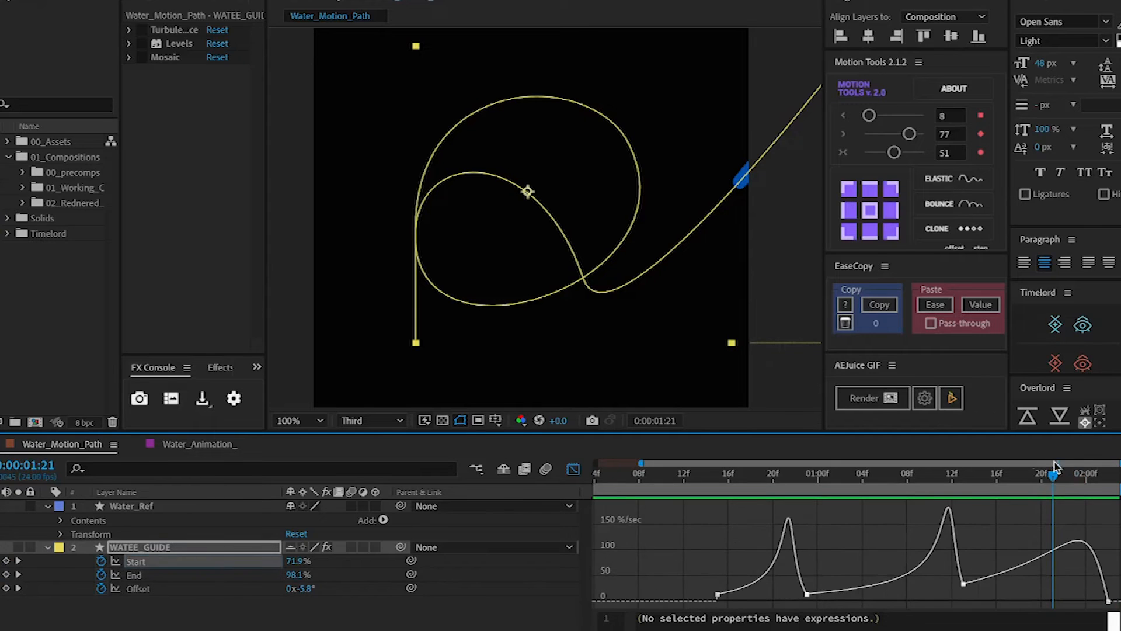
pyautogui.click(804, 488)
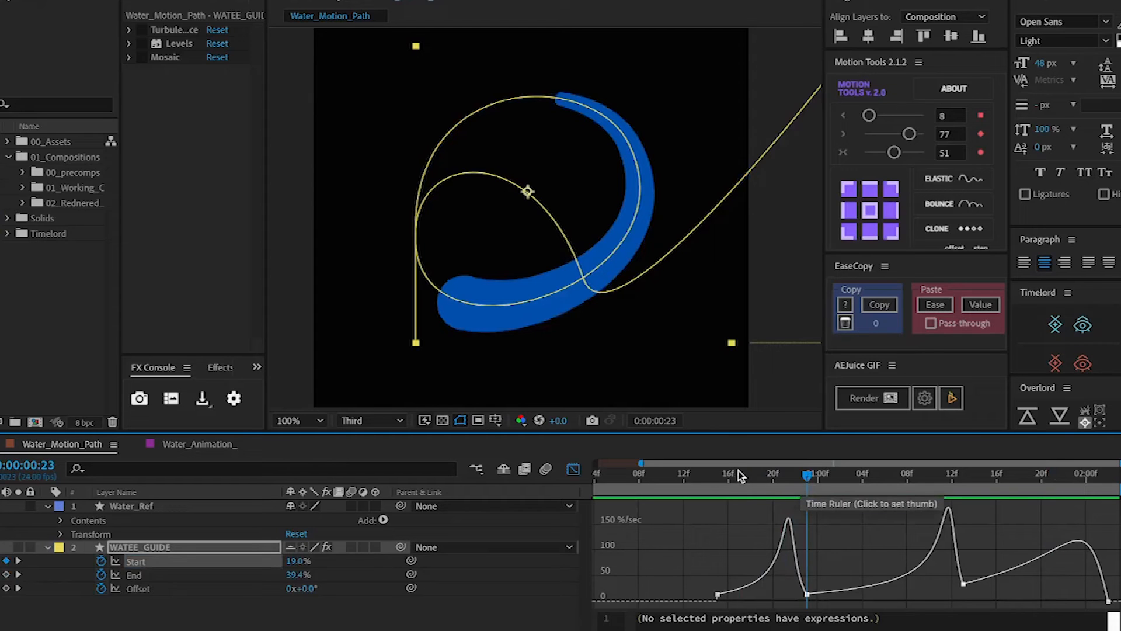
pyautogui.moveTo(735, 477)
pyautogui.mouseDown()
pyautogui.moveTo(714, 482)
pyautogui.moveTo(752, 593)
pyautogui.moveTo(731, 594)
pyautogui.moveTo(830, 568)
pyautogui.moveTo(978, 568)
pyautogui.moveTo(707, 571)
pyautogui.mouseUp()
pyautogui.press('space')
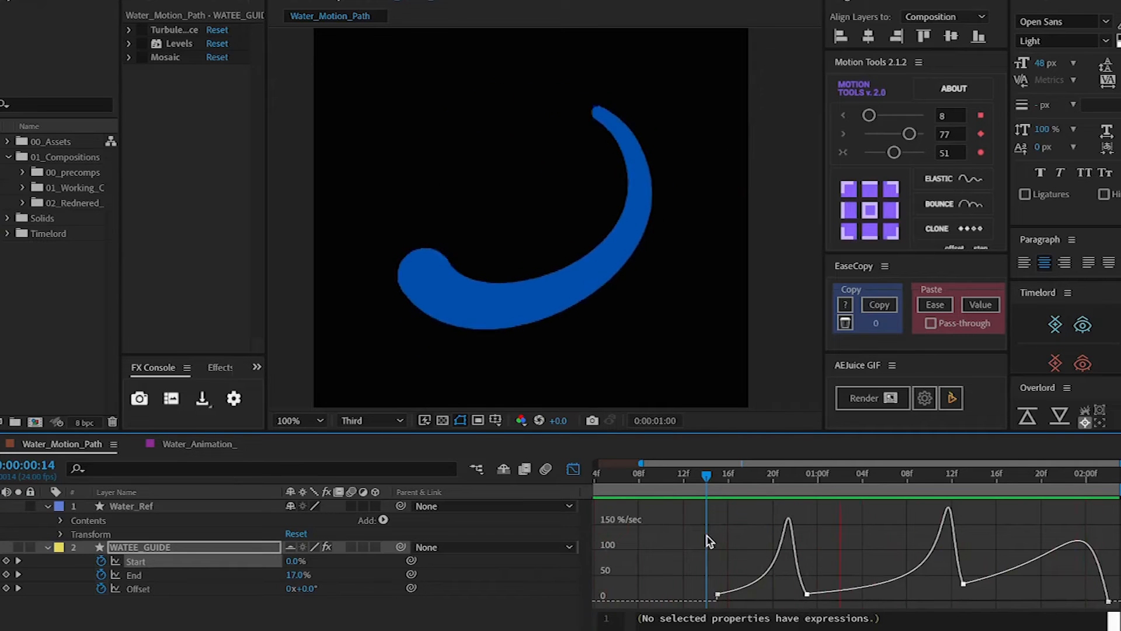
pyautogui.moveTo(627, 476); pyautogui.dragTo(741, 490)
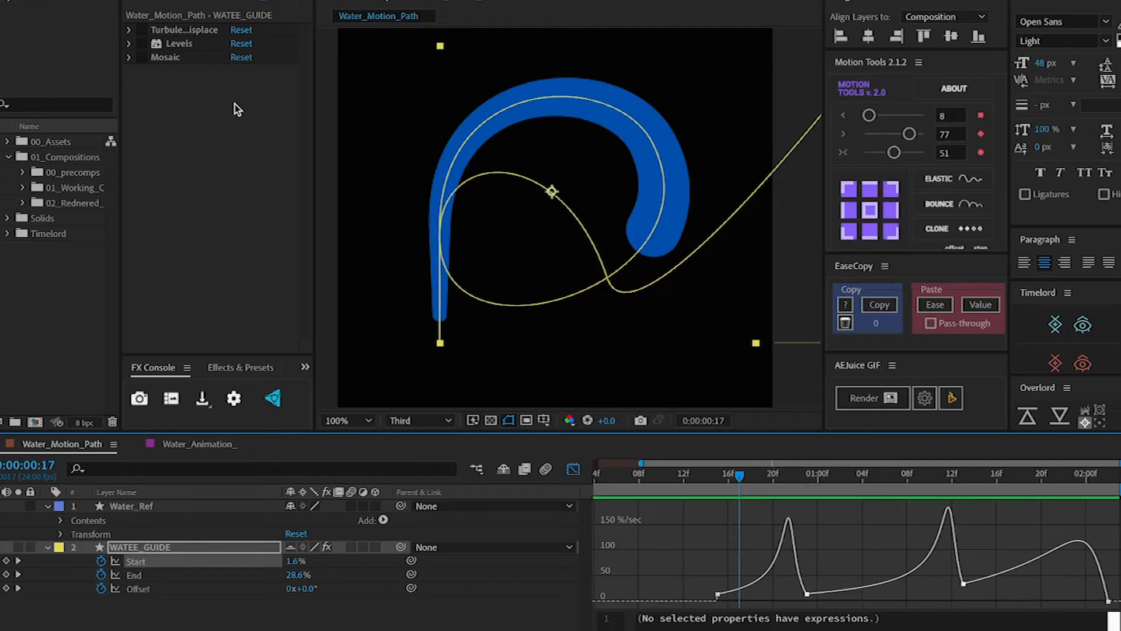
# - Enable the Turbulent Displace effect on the WATEE_GUIDE layer and expand its settings
pyautogui.click(144, 32)
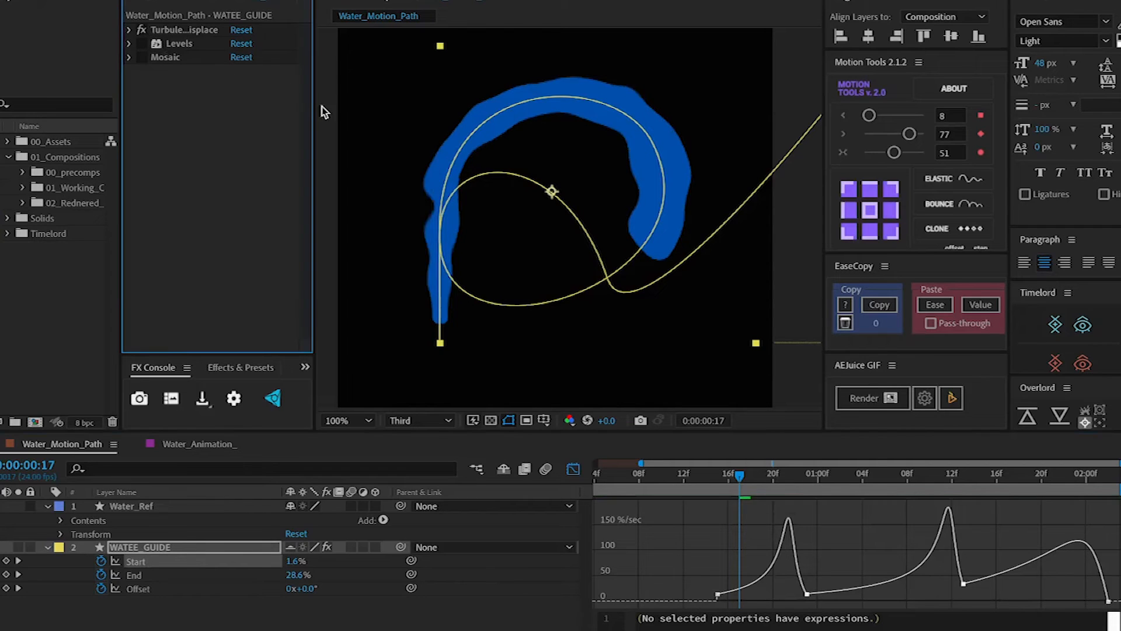
pyautogui.moveTo(315, 110); pyautogui.dragTo(366, 110)
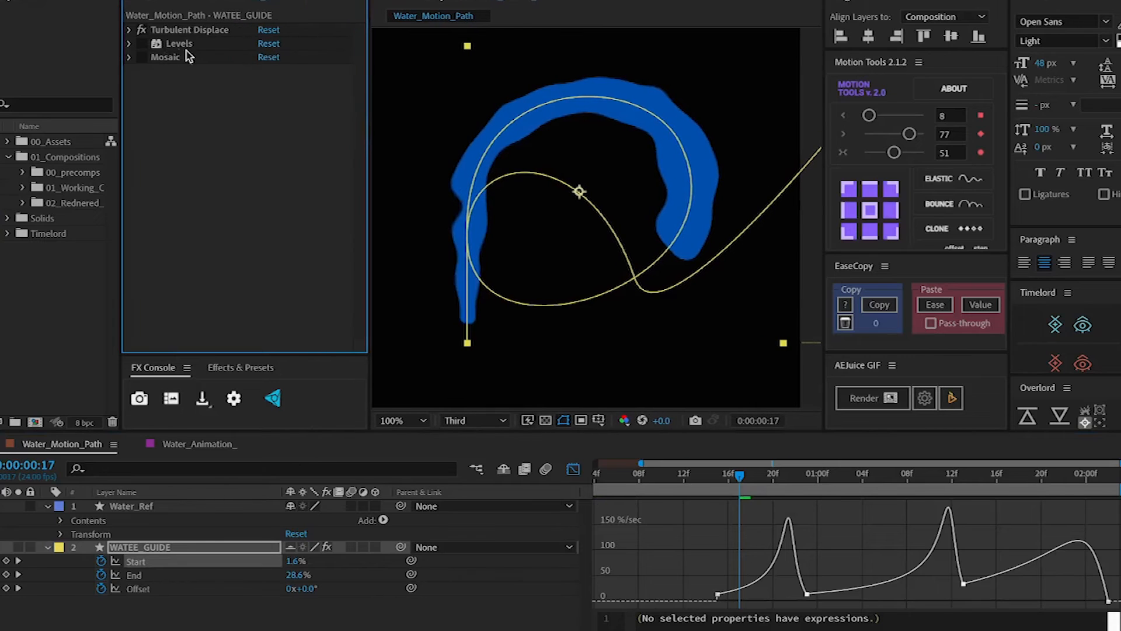
pyautogui.click(128, 30)
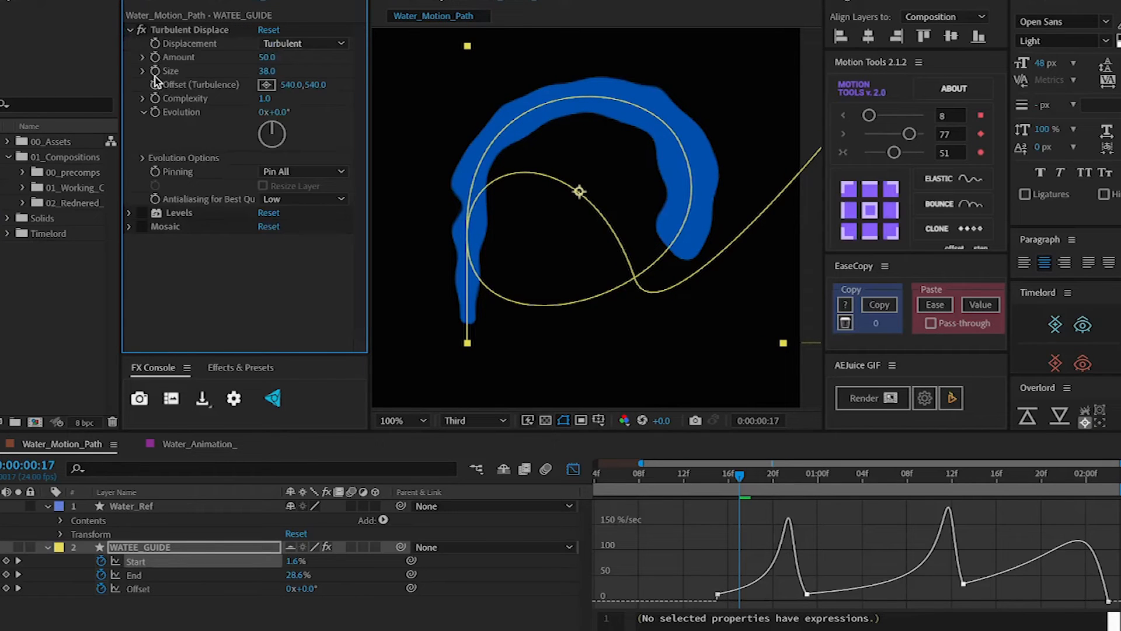
# - Try a Turbulent Displace Amount of 89 and undo the change
pyautogui.click(311, 44)
pyautogui.click(262, 49)
pyautogui.moveTo(273, 62); pyautogui.dragTo(302, 58)
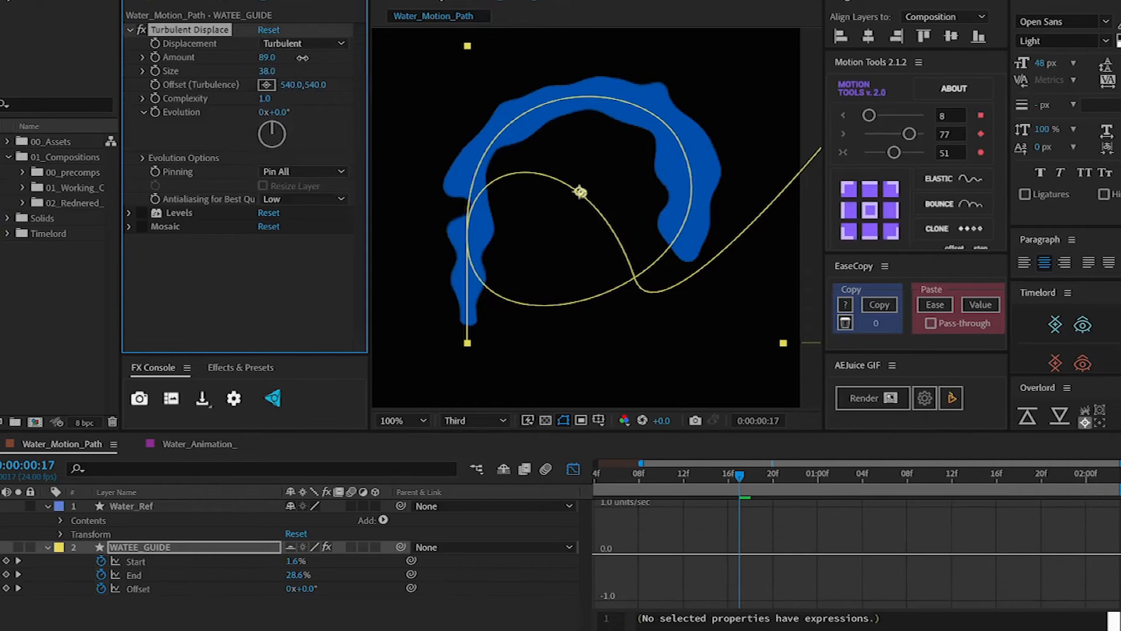
pyautogui.hotkey('ctrl', 'z')
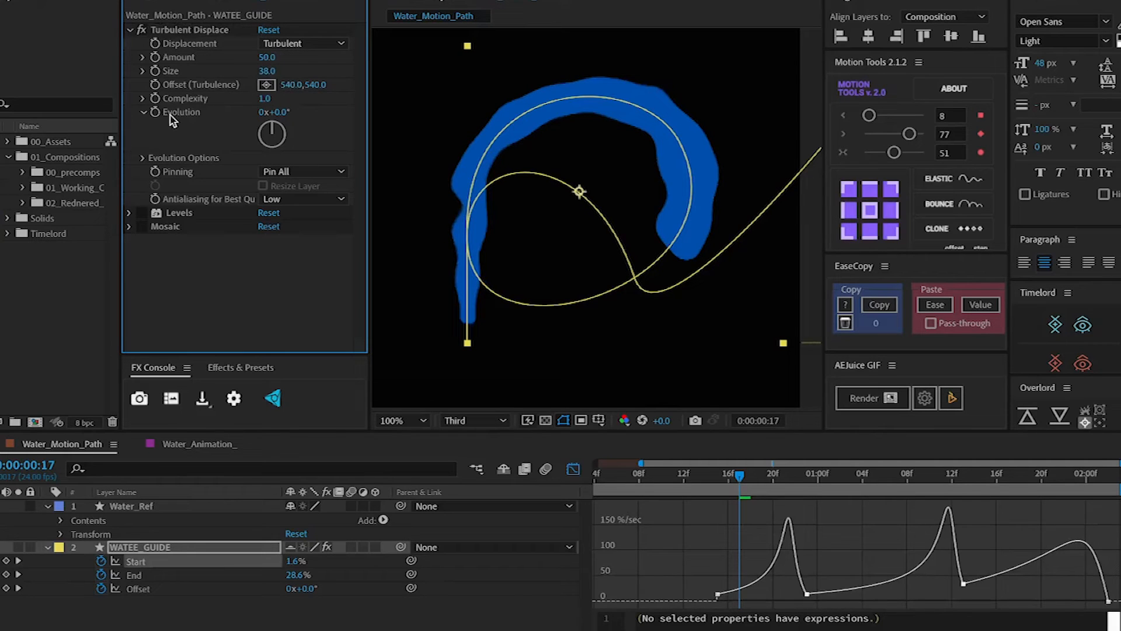
# - At 0:00:00:20, switch the timeline from the speed graph to keyframes and enable the Mosaic effect on WATEE_GUIDE
pyautogui.moveTo(773, 476)
pyautogui.mouseDown()
pyautogui.moveTo(1016, 495)
pyautogui.moveTo(774, 492)
pyautogui.mouseUp()
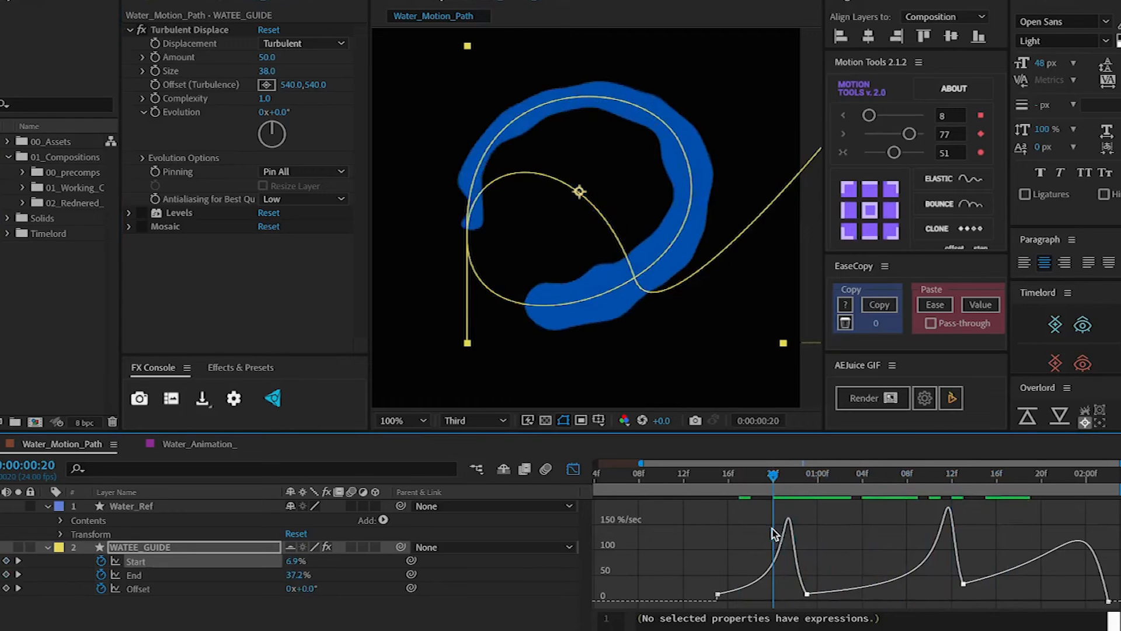
pyautogui.click(575, 468)
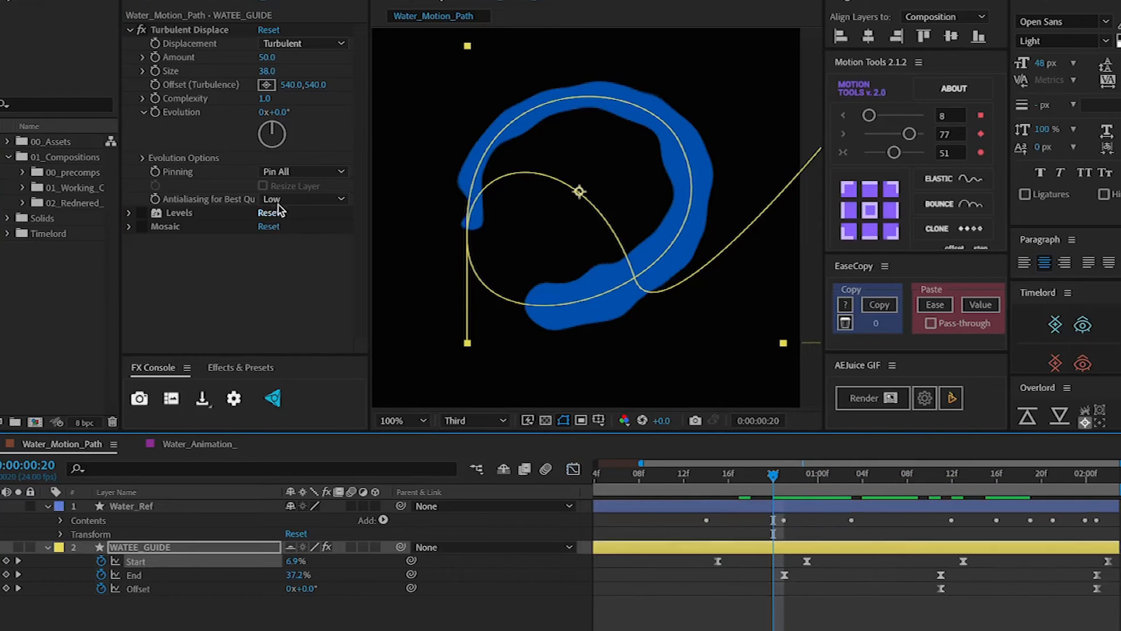
pyautogui.click(143, 226)
# - Set the composition preview resolution to Full, and examine the pixelated edges up close and the Mosaic block settings
pyautogui.press('.')
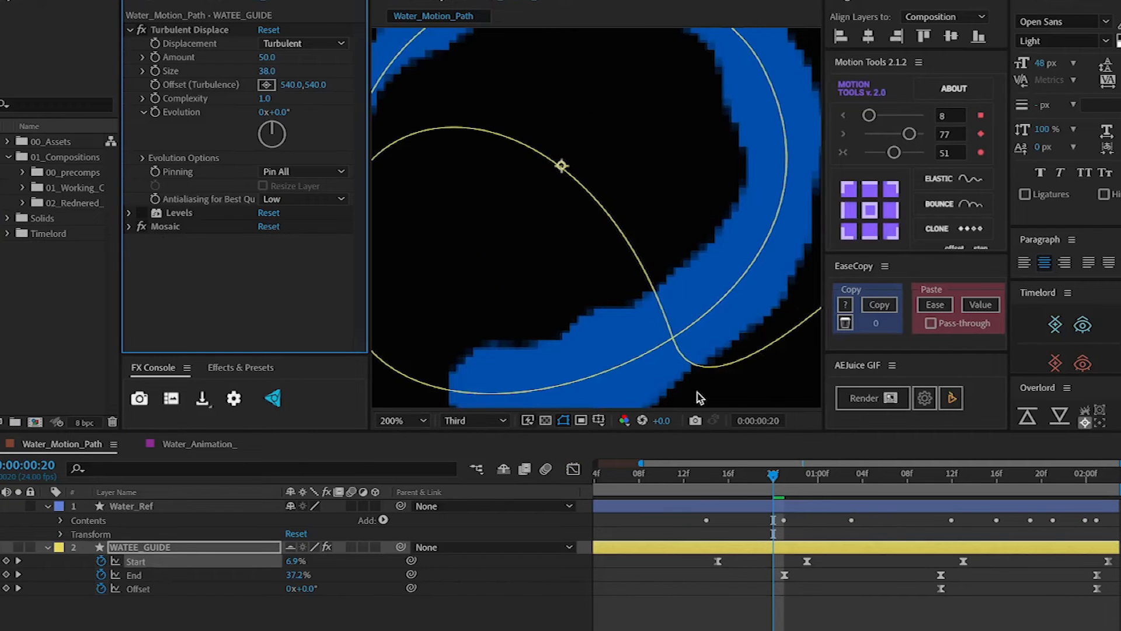
pyautogui.click(475, 421)
pyautogui.click(462, 457)
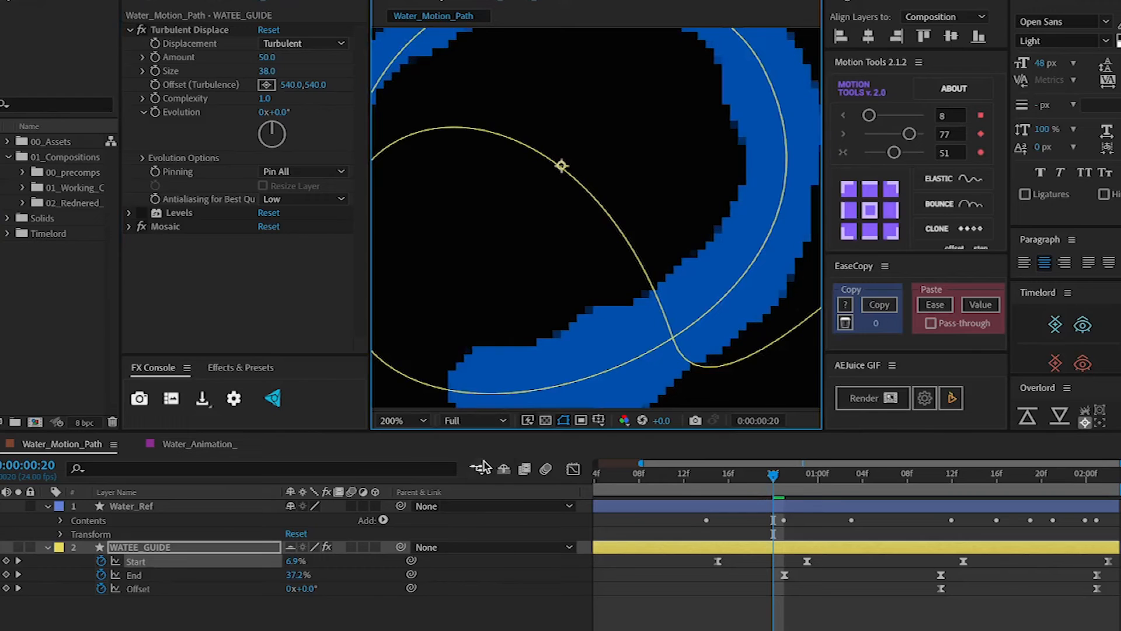
pyautogui.press('.')
pyautogui.moveTo(633, 333); pyautogui.dragTo(571, 223)
pyautogui.moveTo(453, 360); pyautogui.dragTo(562, 298)
pyautogui.press(',')
pyautogui.moveTo(651, 232); pyautogui.dragTo(660, 341)
pyautogui.press(',')
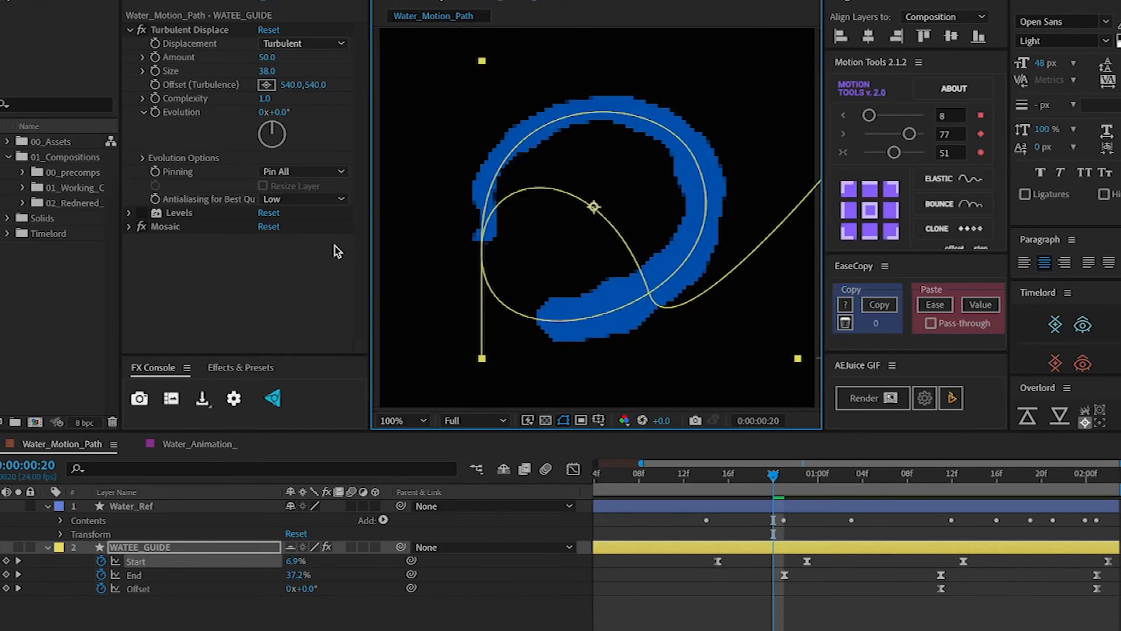
pyautogui.click(130, 228)
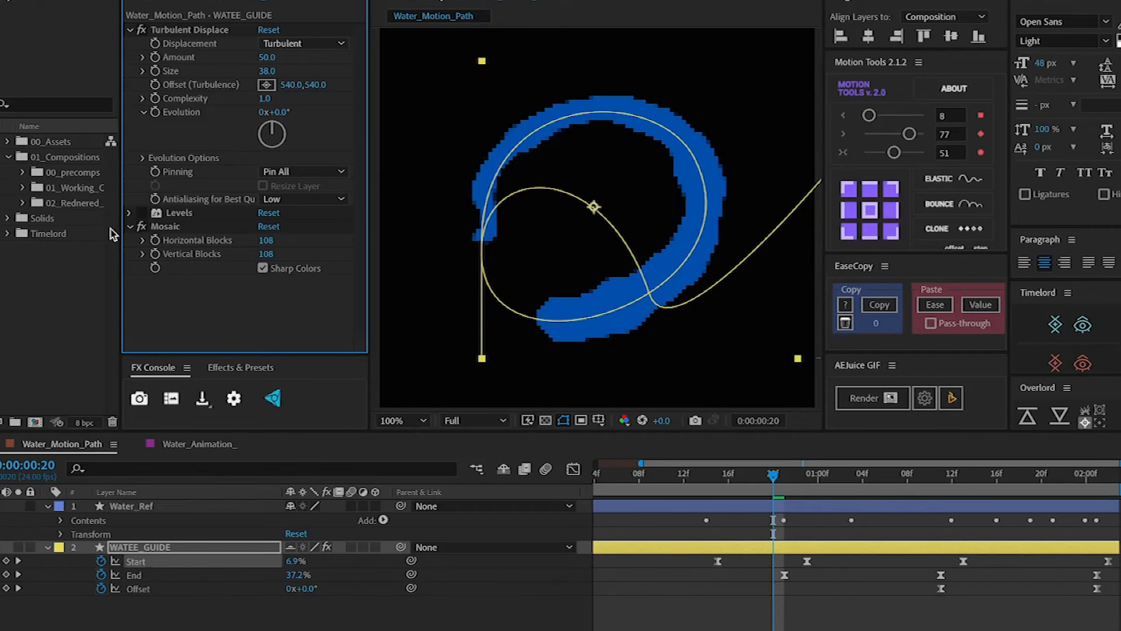
pyautogui.click(130, 228)
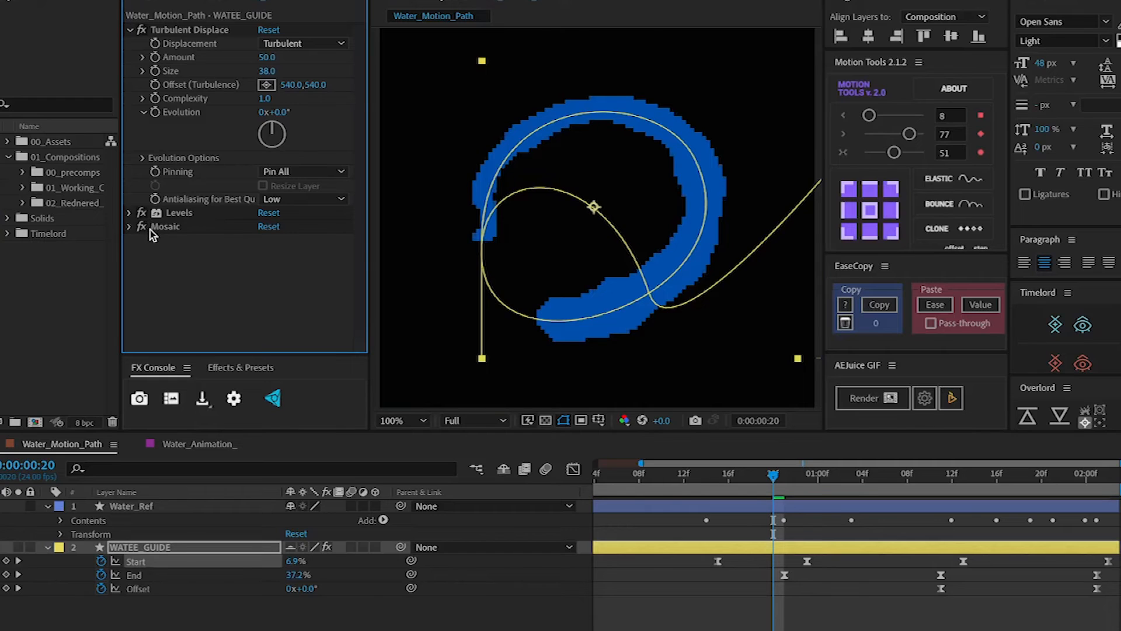
# - Enable the Levels effect on WATEE_GUIDE, comparing the edges with and without it, and scrub the animation to 0:00:01:14
pyautogui.scroll(1, 660, 283)
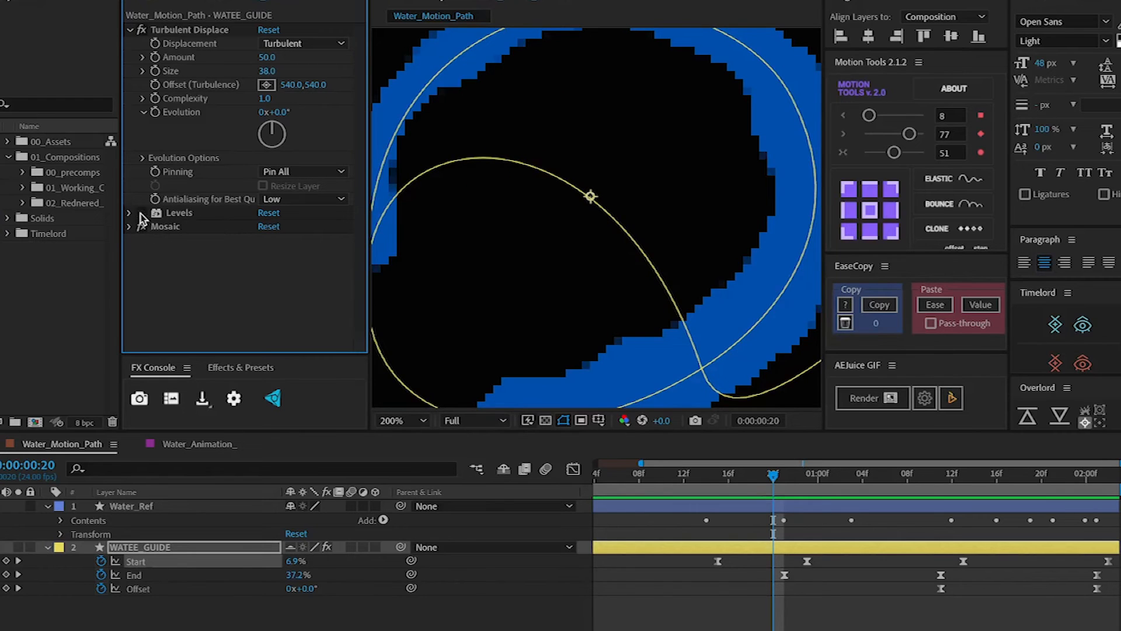
pyautogui.scroll(-1, 660, 198)
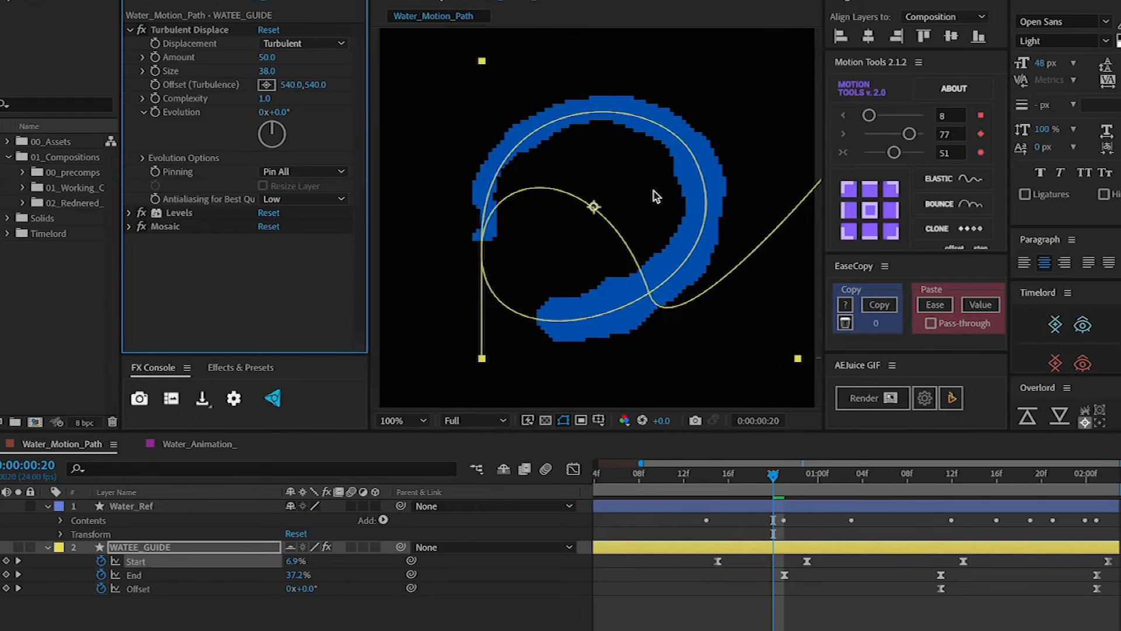
pyautogui.moveTo(690, 482); pyautogui.dragTo(963, 486)
pyautogui.moveTo(922, 526); pyautogui.dragTo(980, 542)
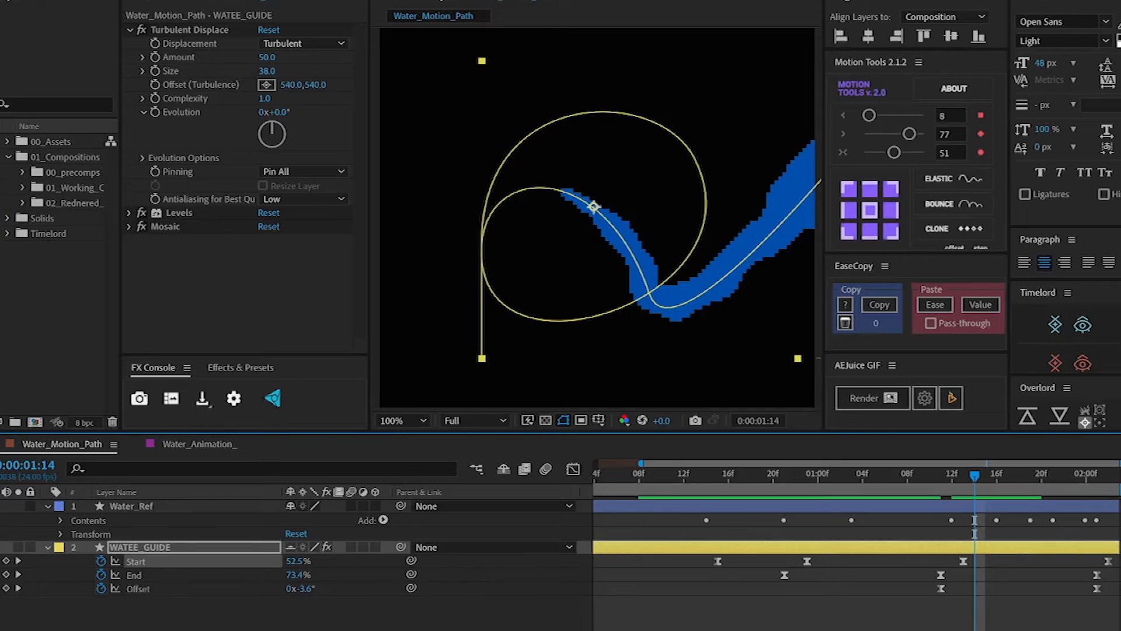
# - Find the Add to Render Queue command through the help search and queue the Water_Motion_Path composition
pyautogui.press('super+shift+slash')
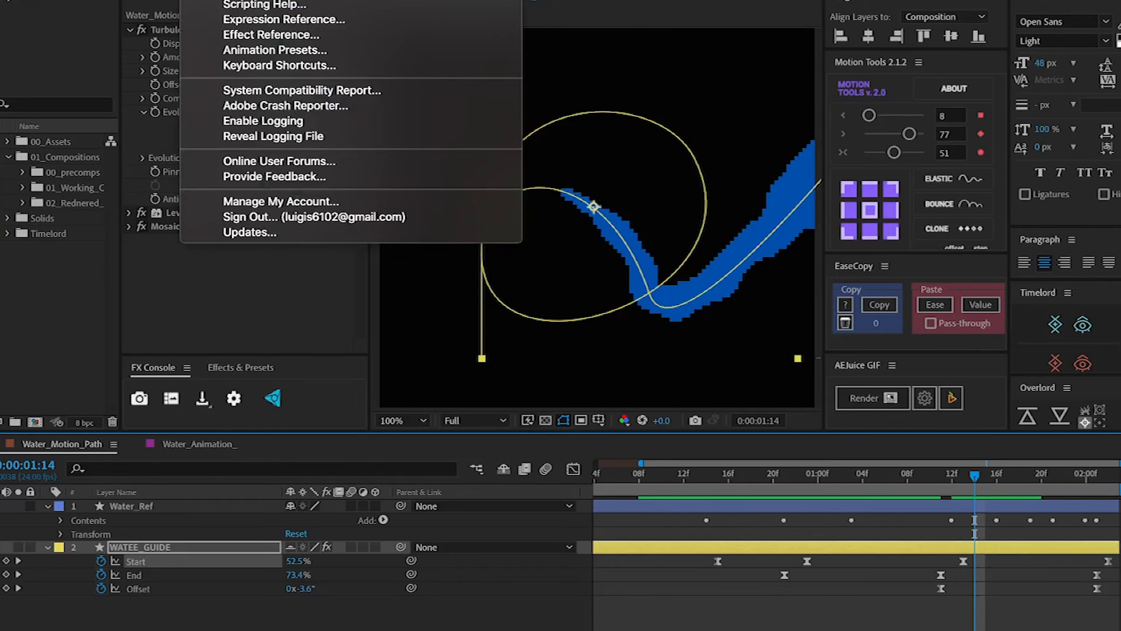
pyautogui.write('add')
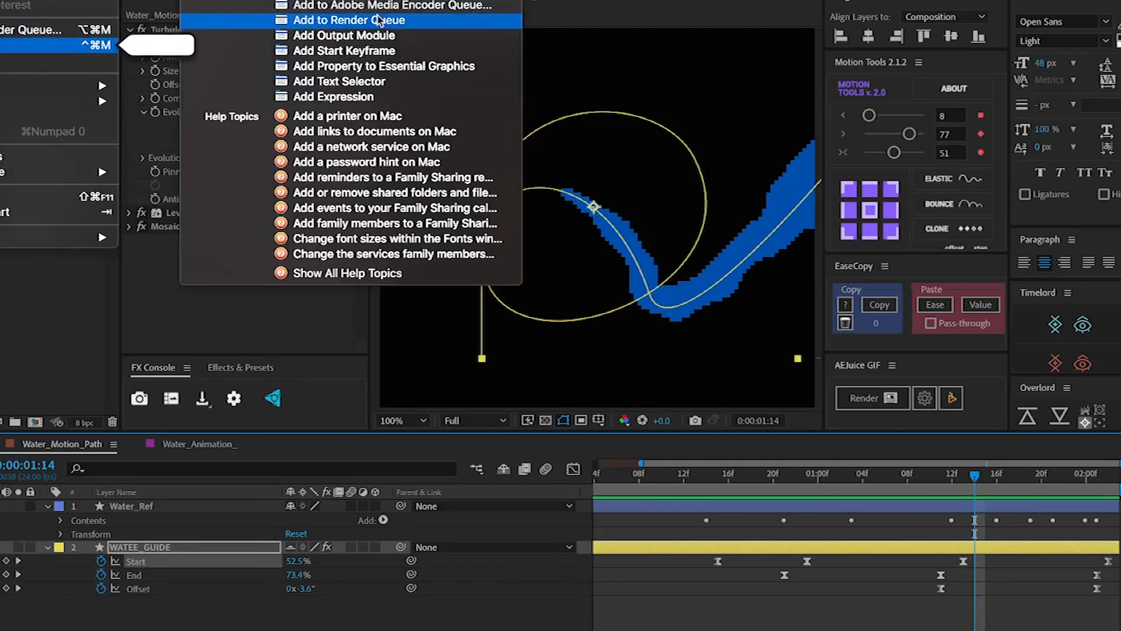
pyautogui.click(379, 19)
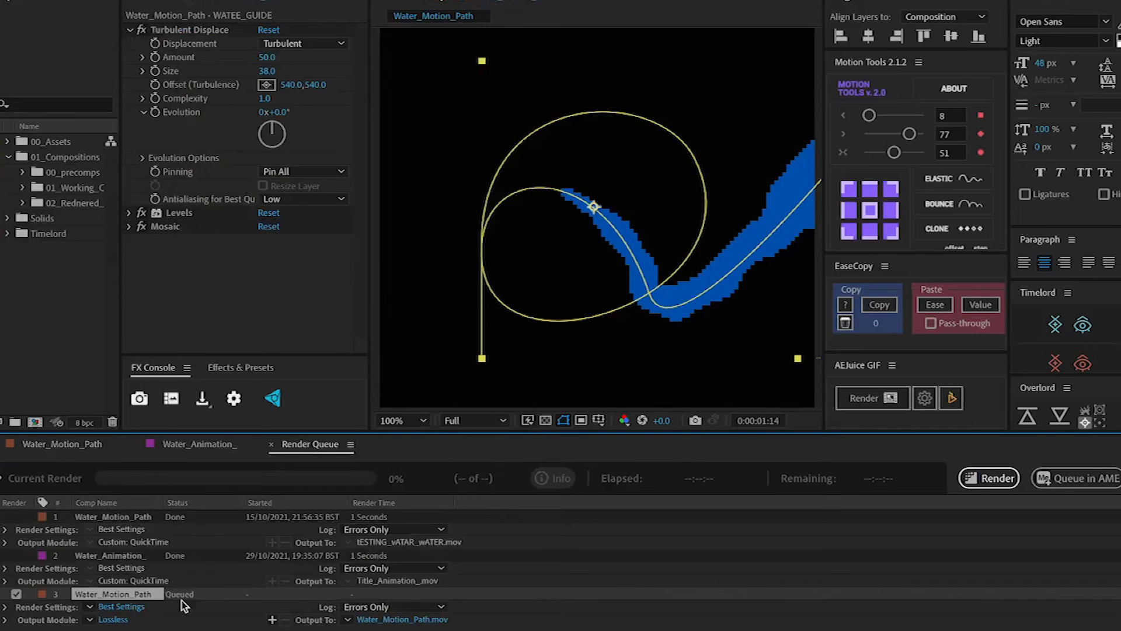
# - Delete the two finished render items, leaving only the queued Water_Motion_Path item
pyautogui.click(134, 556)
pyautogui.press('Delete')
pyautogui.click(123, 516)
pyautogui.press('Delete')
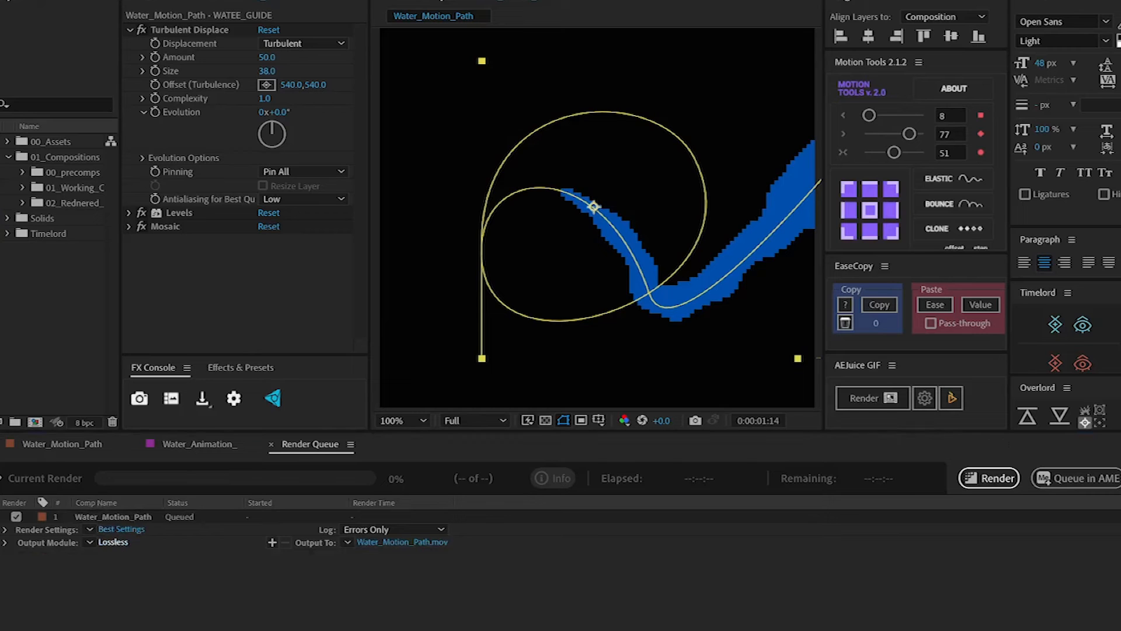
# - Set the output module's Channels to RGB + Alpha for the Water_Motion_Path render
pyautogui.click(112, 542)
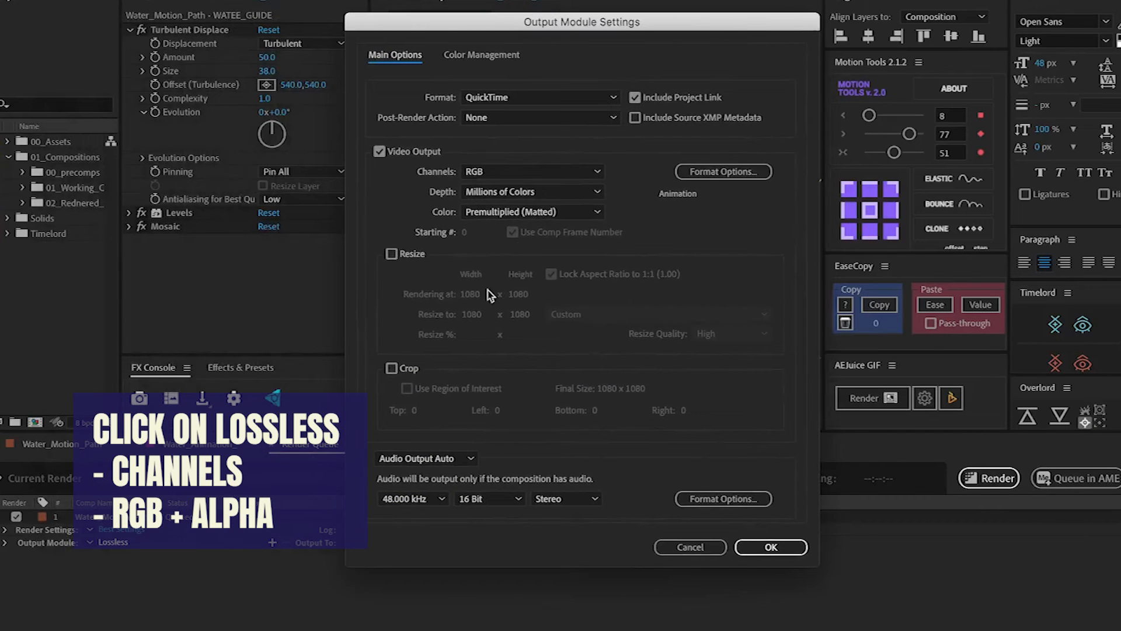
pyautogui.click(529, 170)
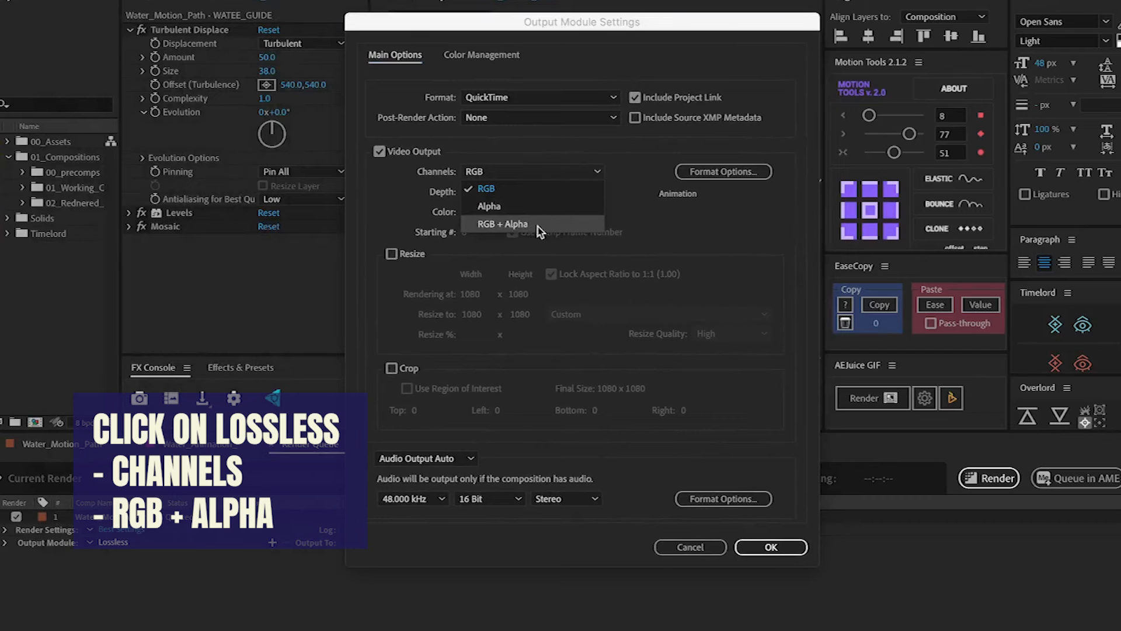
pyautogui.click(497, 227)
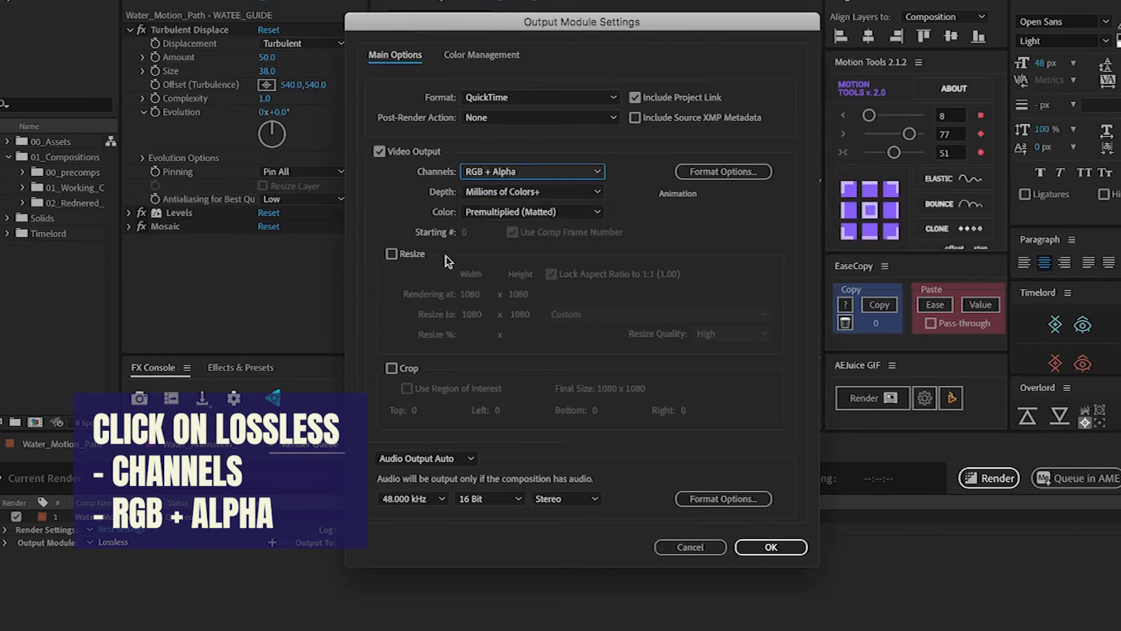
pyautogui.click(761, 549)
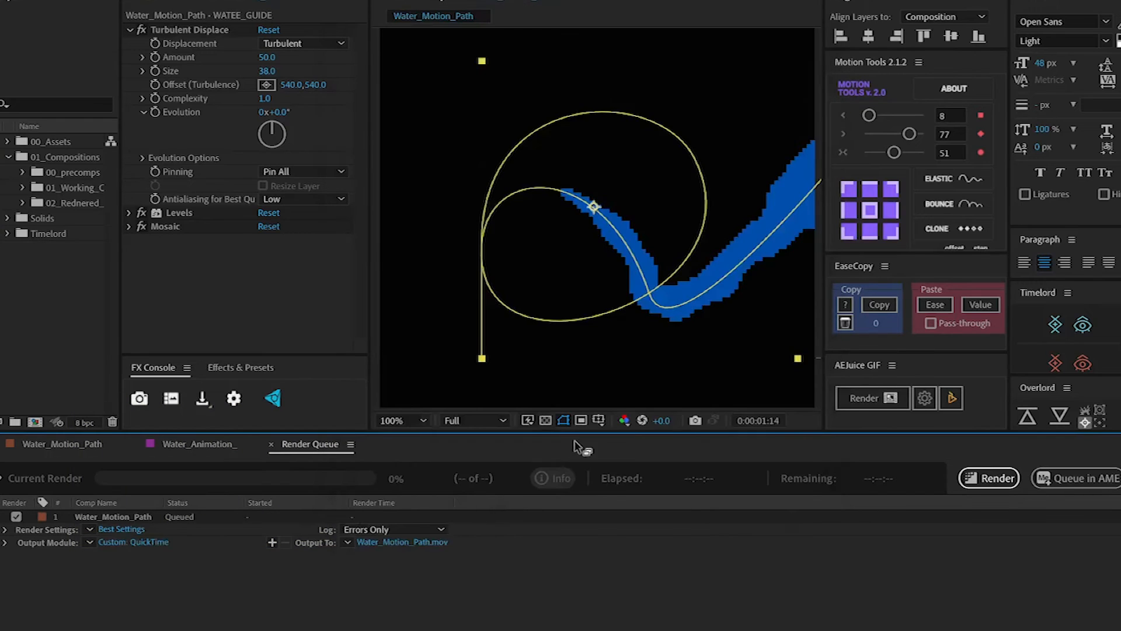
# - Check the composition's background against the transparency grid, hide the grid again and return to the render queue
pyautogui.click(546, 421)
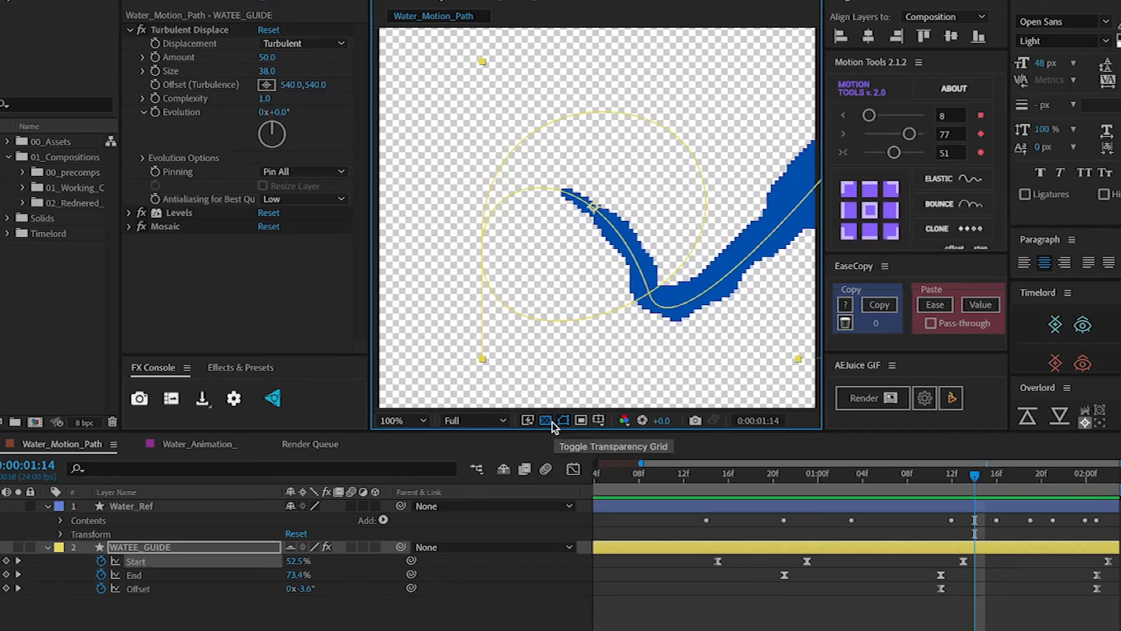
pyautogui.click(552, 422)
pyautogui.click(326, 446)
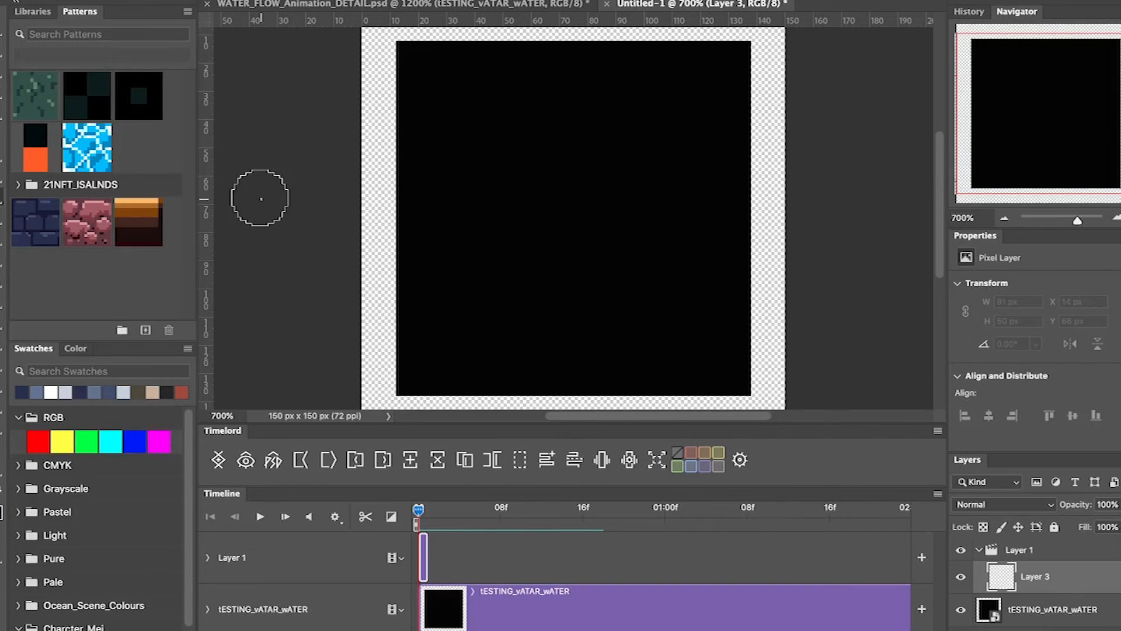
# - Switch to Photoshop, select the tESTING_vATAR_wATER layer and scrub the timeline to about frame 19
pyautogui.click(1064, 617)
pyautogui.moveTo(418, 512)
pyautogui.mouseDown()
pyautogui.moveTo(675, 528)
pyautogui.moveTo(669, 517)
pyautogui.moveTo(540, 523)
pyautogui.moveTo(527, 548)
pyautogui.moveTo(482, 556)
pyautogui.moveTo(646, 566)
pyautogui.moveTo(499, 591)
pyautogui.moveTo(859, 574)
pyautogui.moveTo(501, 573)
pyautogui.moveTo(435, 592)
pyautogui.moveTo(613, 593)
pyautogui.mouseUp()
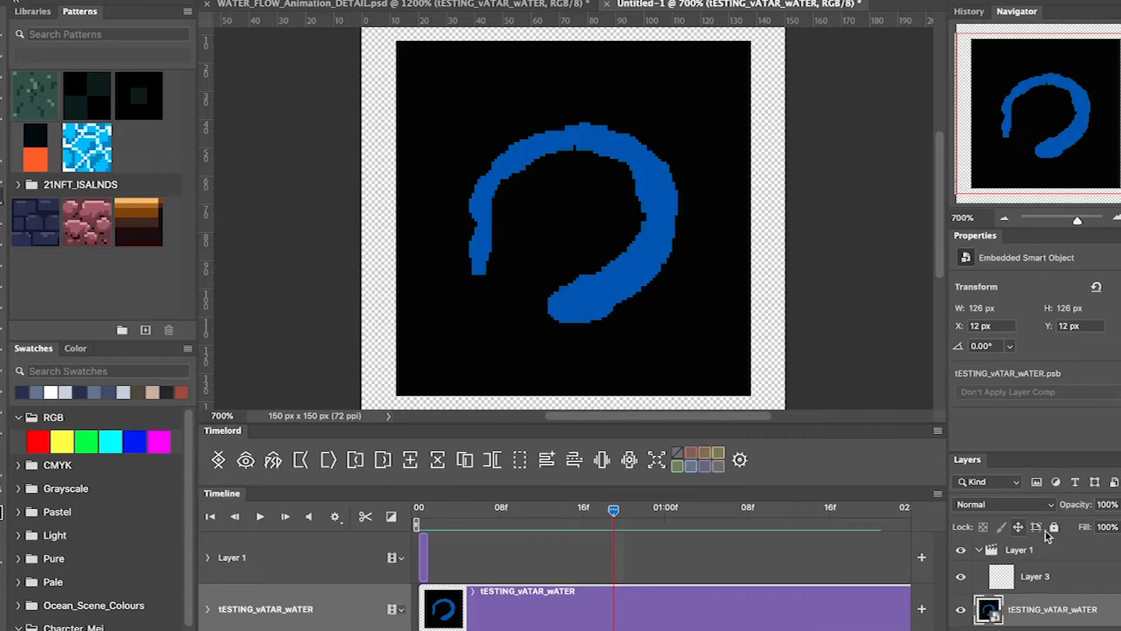
# - Rename the Layer 1 video group as Water_Outline and select Layer 3 inside it
pyautogui.doubleClick(1029, 552)
pyautogui.write('Water_')
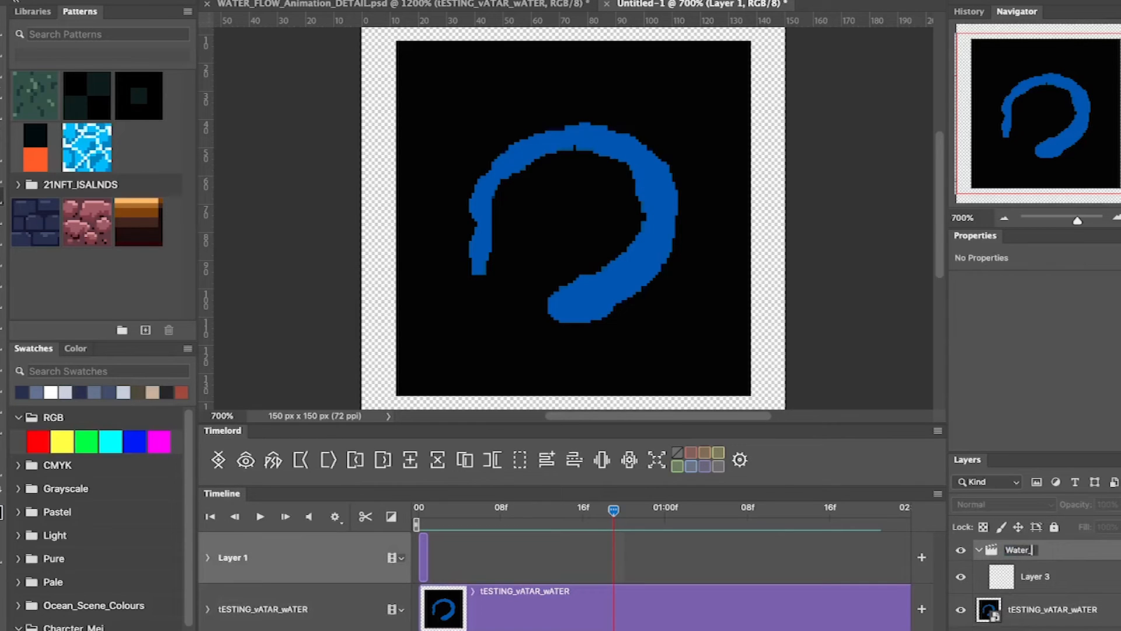
pyautogui.write('ne')
pyautogui.press('Return')
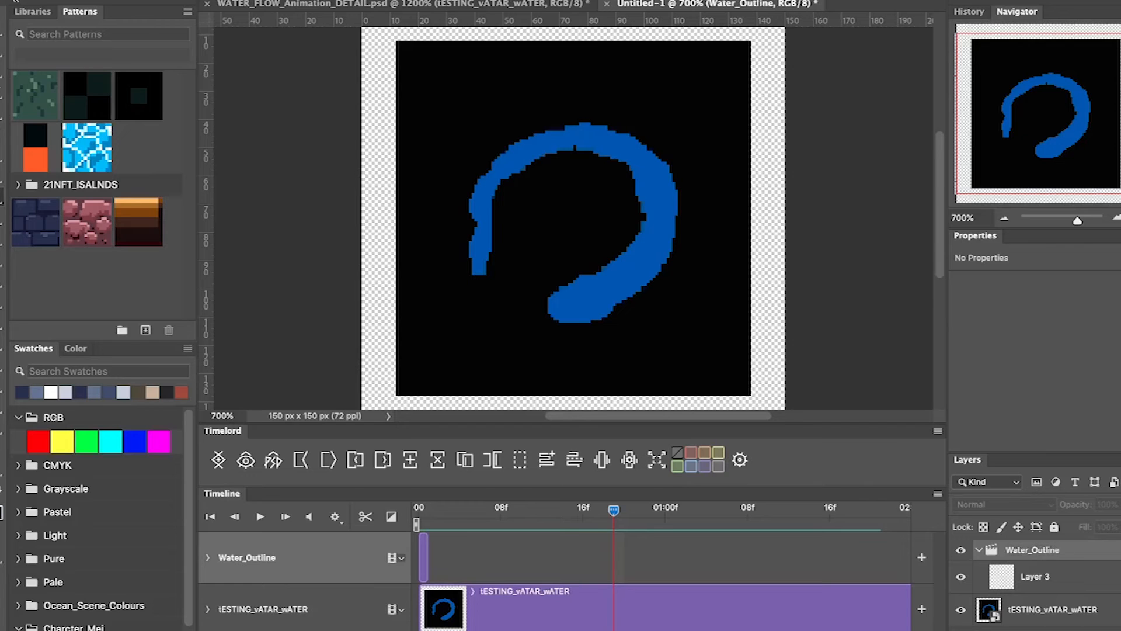
pyautogui.click(1054, 584)
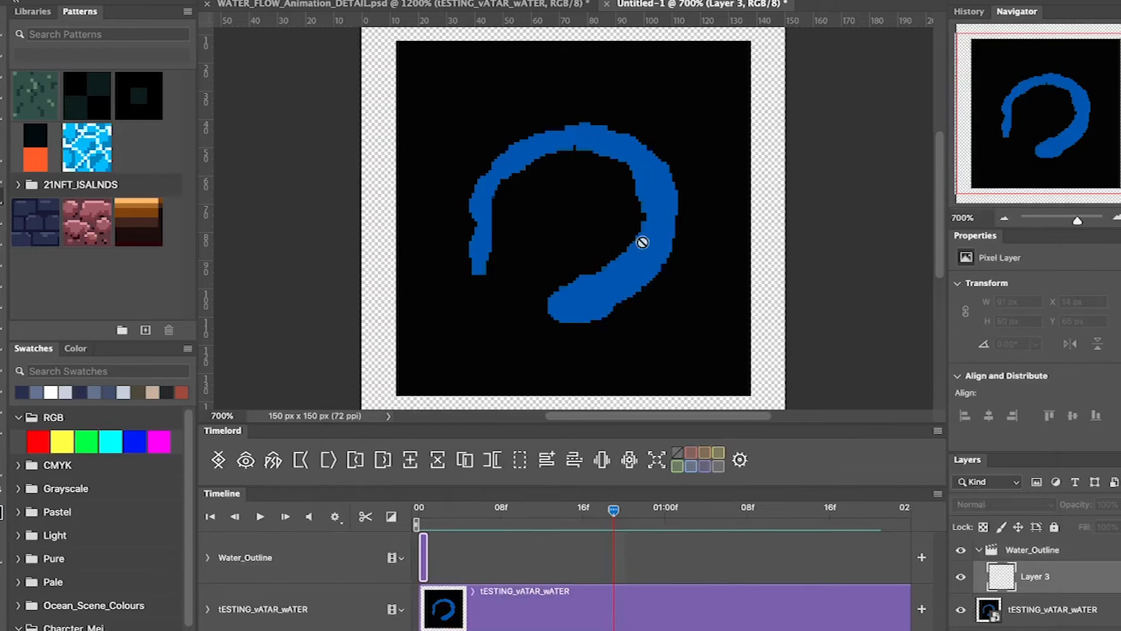
# - Set the tESTING_vATAR_wATER reference layer's opacity to 43%
pyautogui.click(1069, 607)
pyautogui.click(1119, 504)
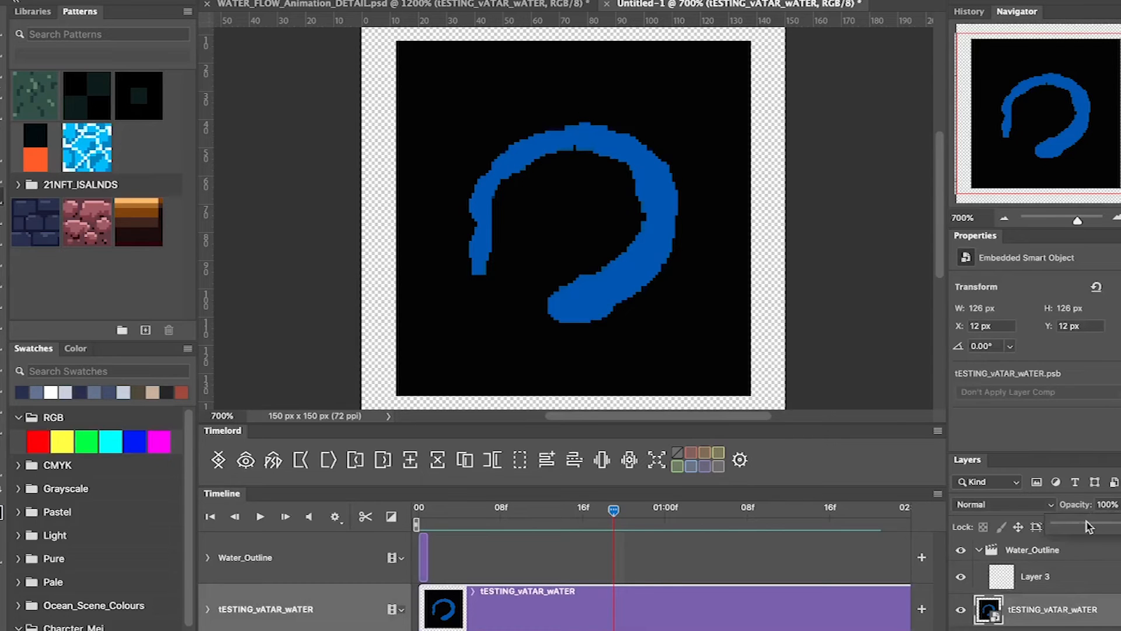
pyautogui.moveTo(1085, 525); pyautogui.dragTo(1092, 526)
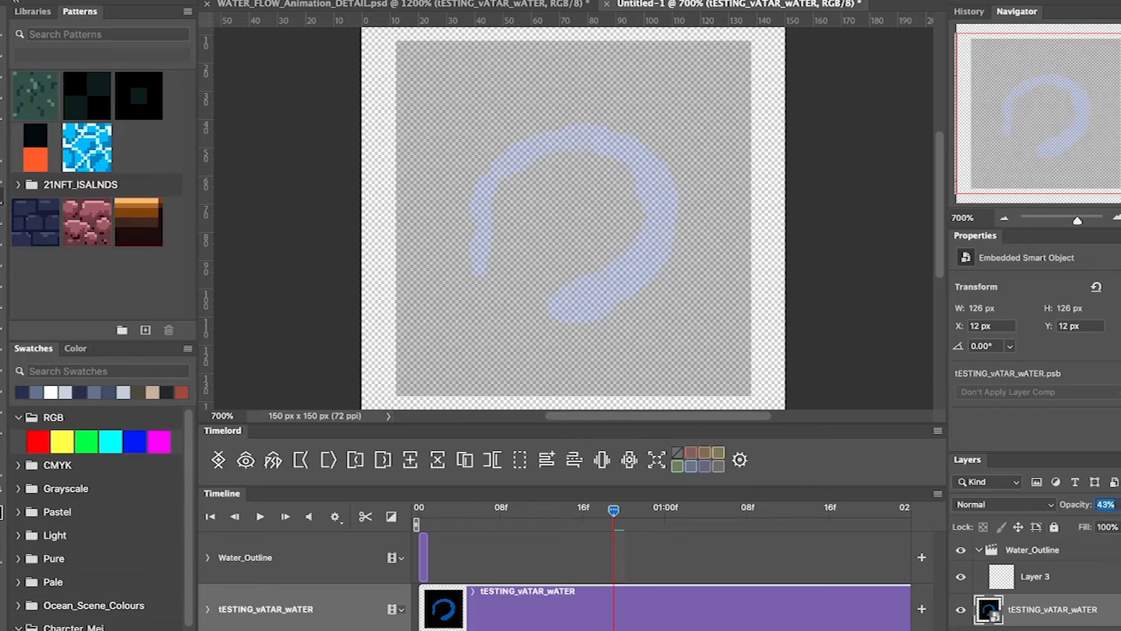
# - Add a new layer outside the Water_Outline group, start its clip at frame 0 and place it beneath the tESTING_vATAR_wATER reference
pyautogui.click(1069, 630)
pyautogui.press('super+shift+alt+n')
pyautogui.scroll(-1, 1051, 592)
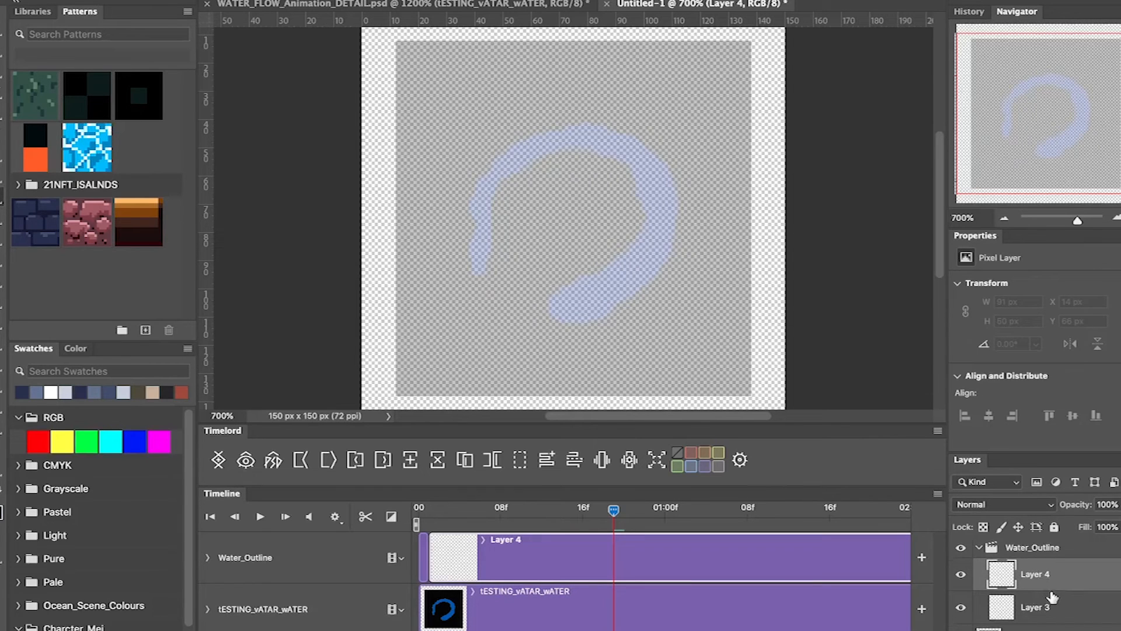
pyautogui.moveTo(1051, 585); pyautogui.dragTo(1045, 611)
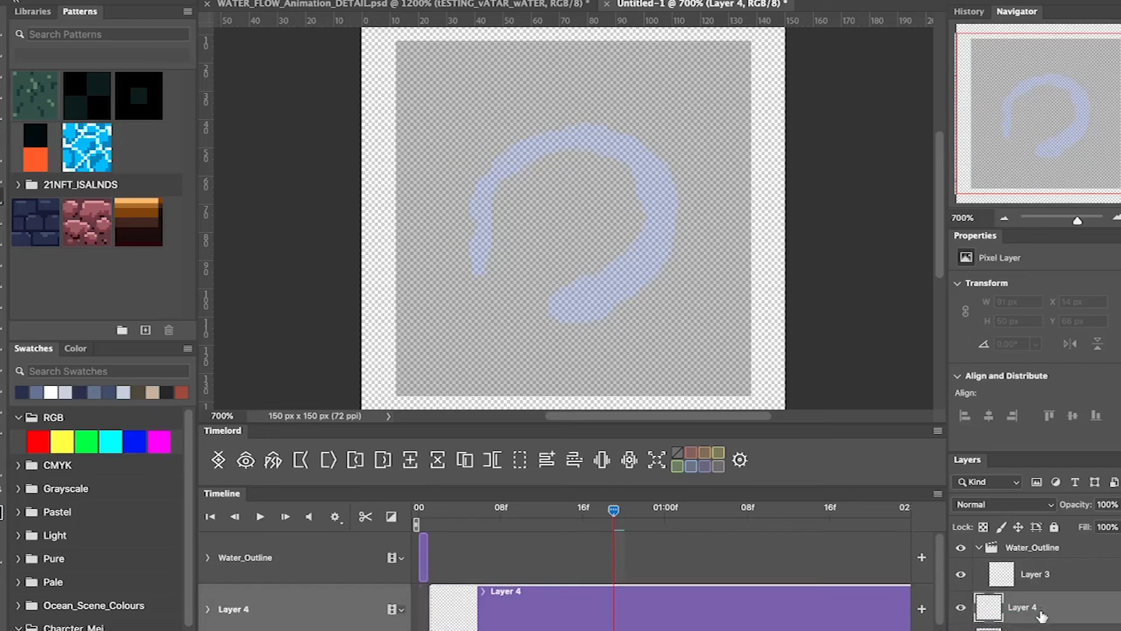
pyautogui.moveTo(587, 610); pyautogui.dragTo(566, 611)
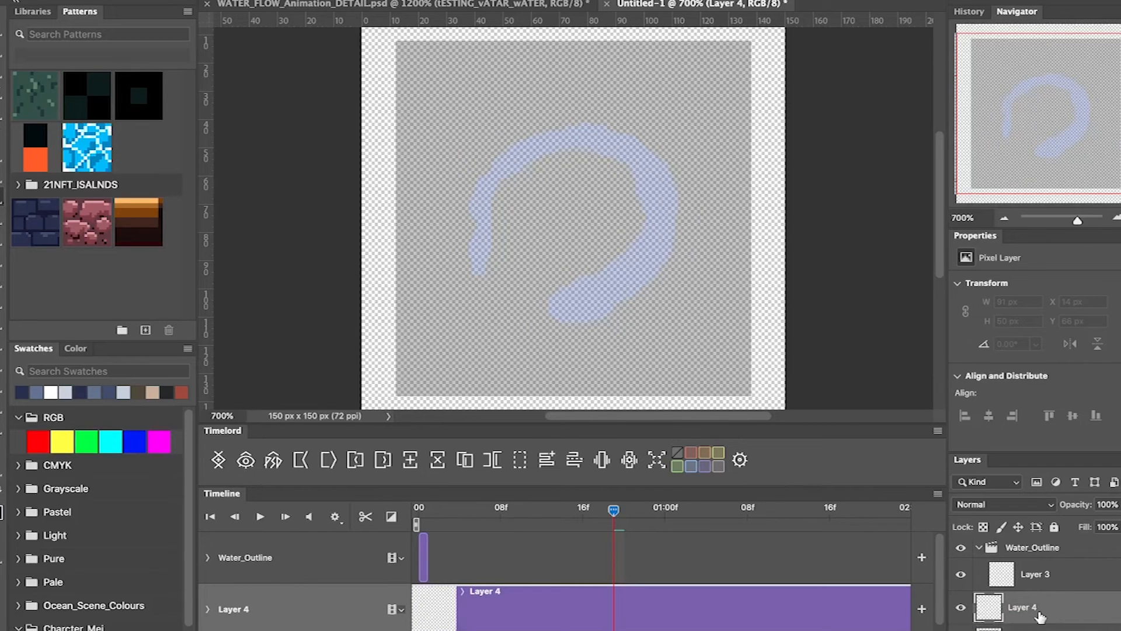
pyautogui.press('super+bracketleft')
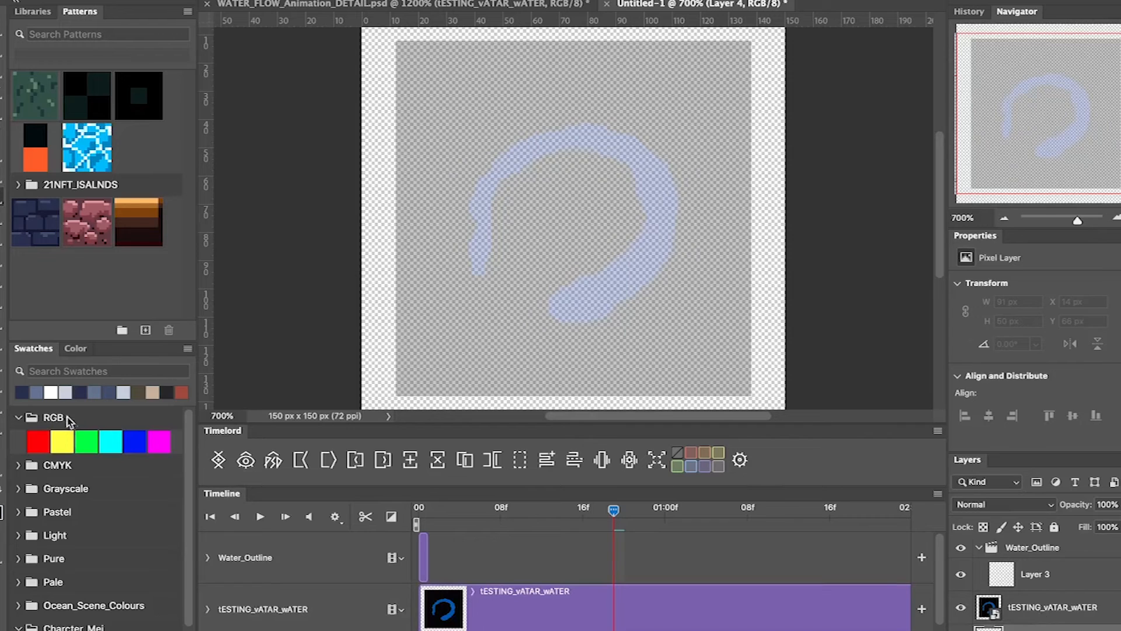
# - Fill the new backdrop layer with the light blue-grey swatch
pyautogui.moveTo(62, 392); pyautogui.dragTo(19, 393)
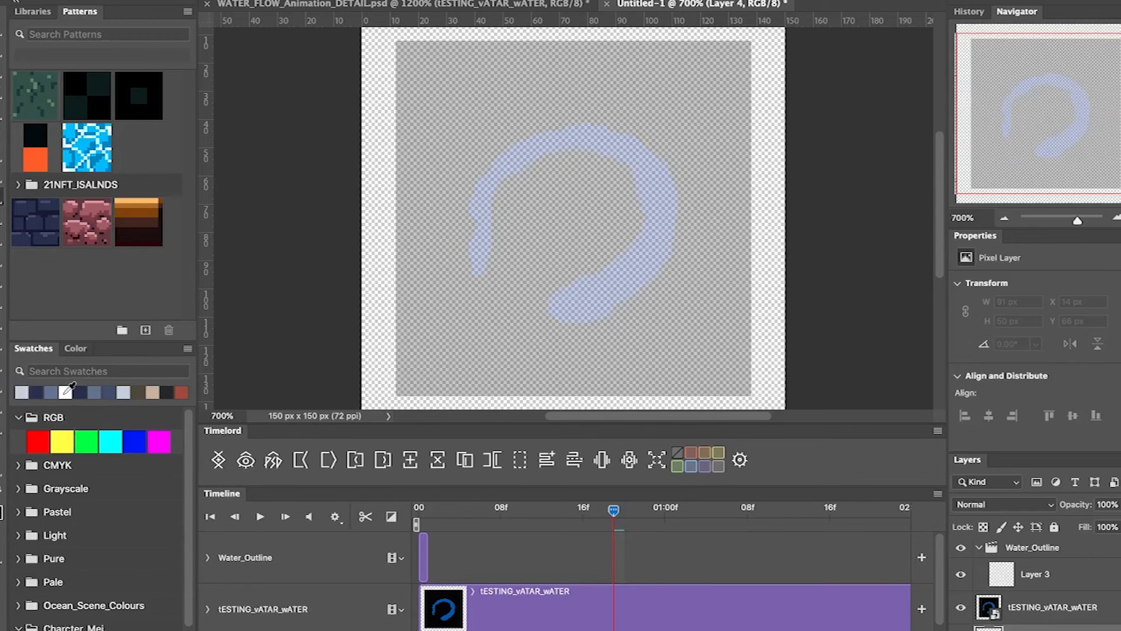
pyautogui.click(388, 267)
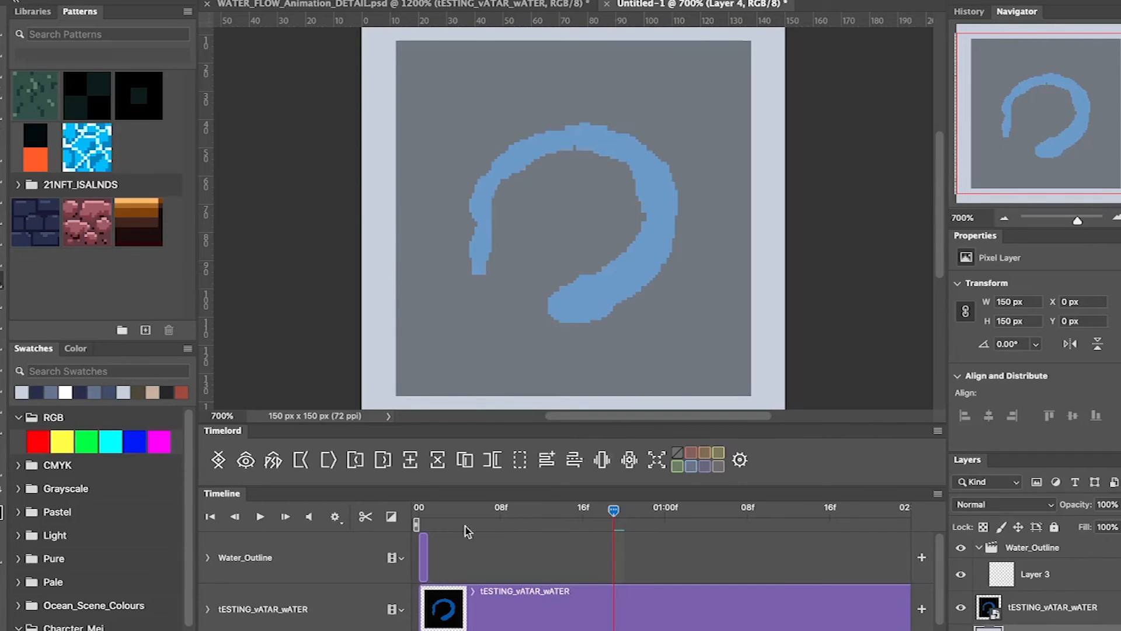
pyautogui.click(540, 630)
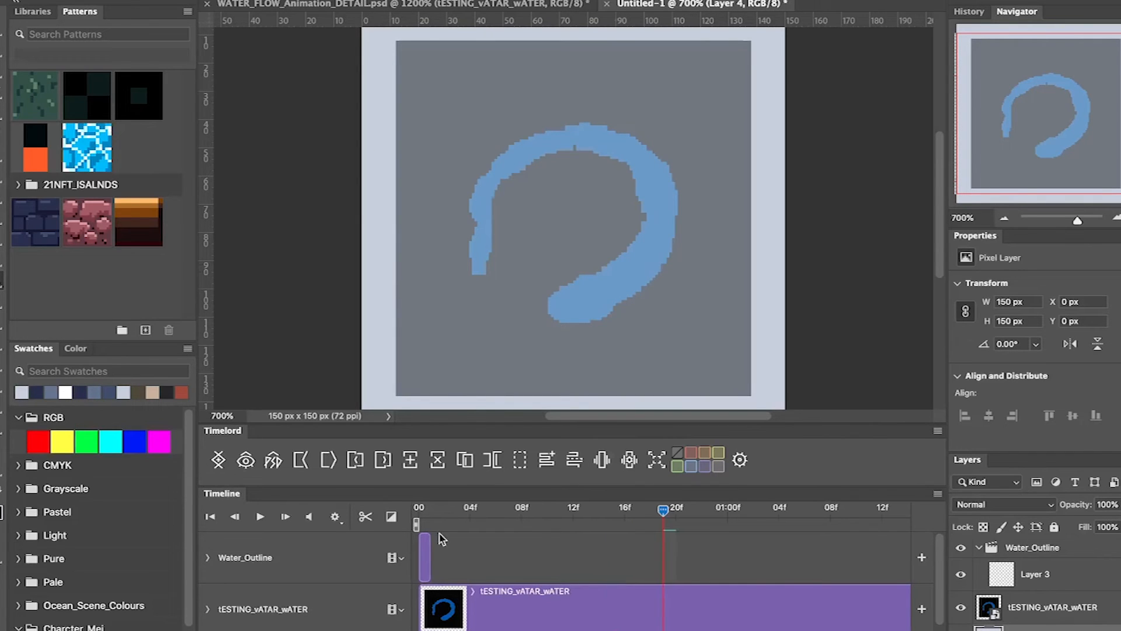
# - Select the Layer 3 clip at the start of Water_Outline and extend it by one frame to two frames
pyautogui.click(421, 515)
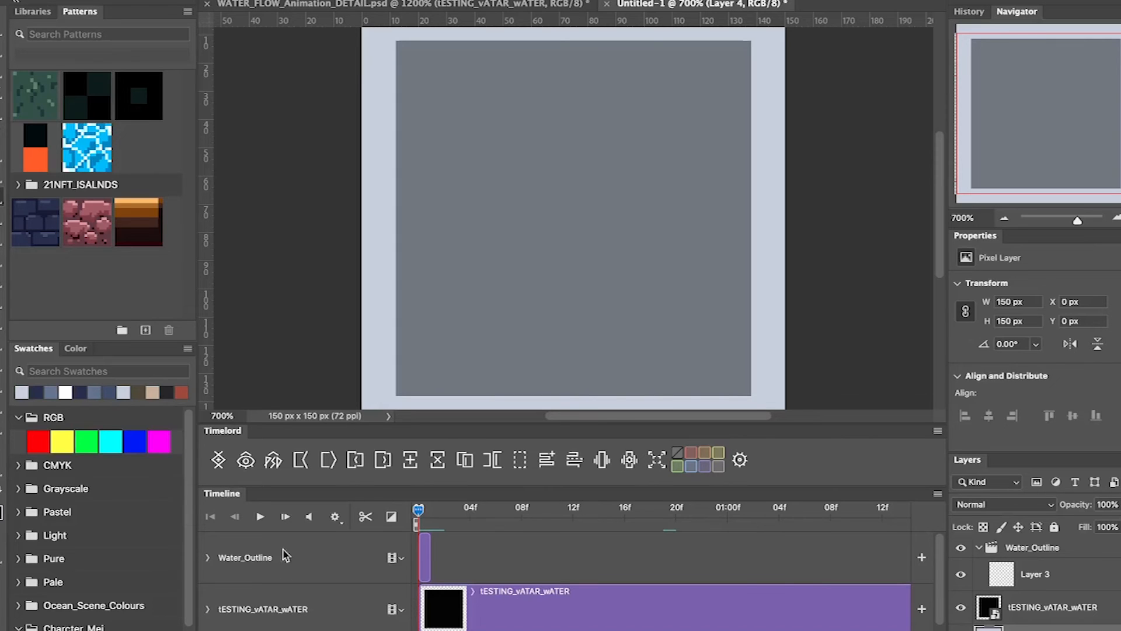
pyautogui.click(429, 551)
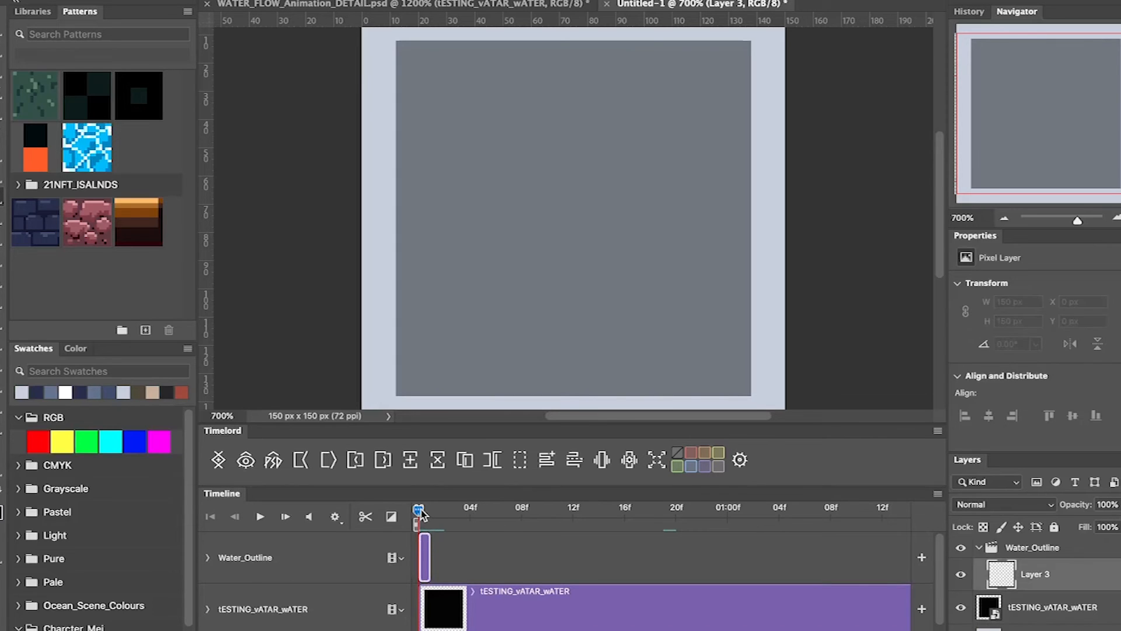
pyautogui.moveTo(419, 513); pyautogui.dragTo(431, 514)
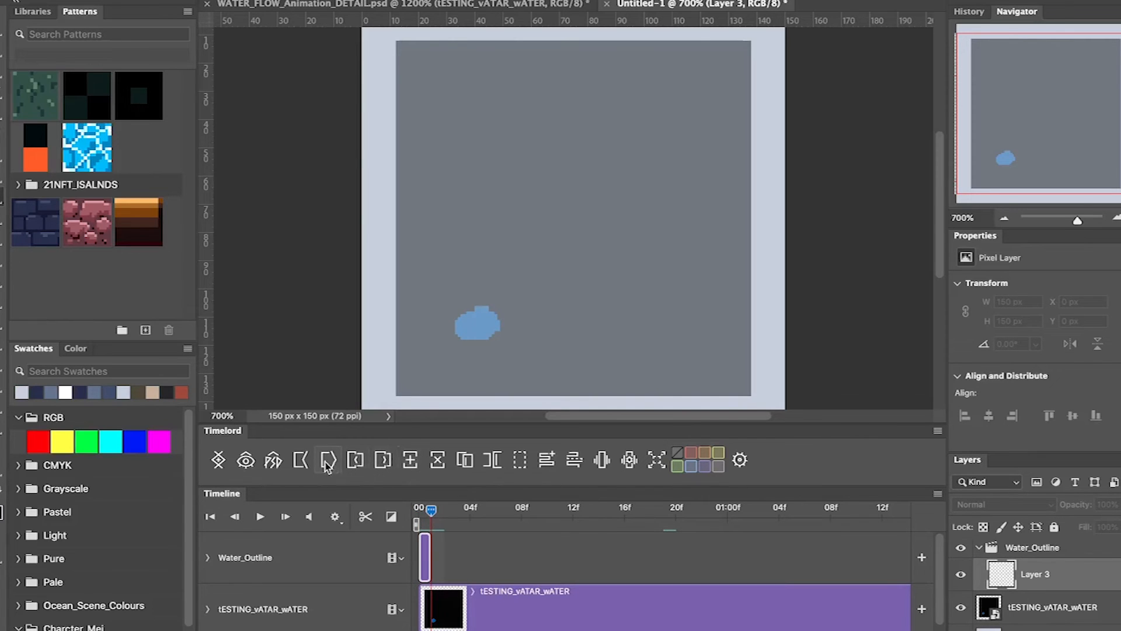
pyautogui.click(355, 461)
pyautogui.moveTo(430, 515)
pyautogui.mouseDown()
pyautogui.moveTo(418, 514)
pyautogui.moveTo(431, 517)
pyautogui.mouseUp()
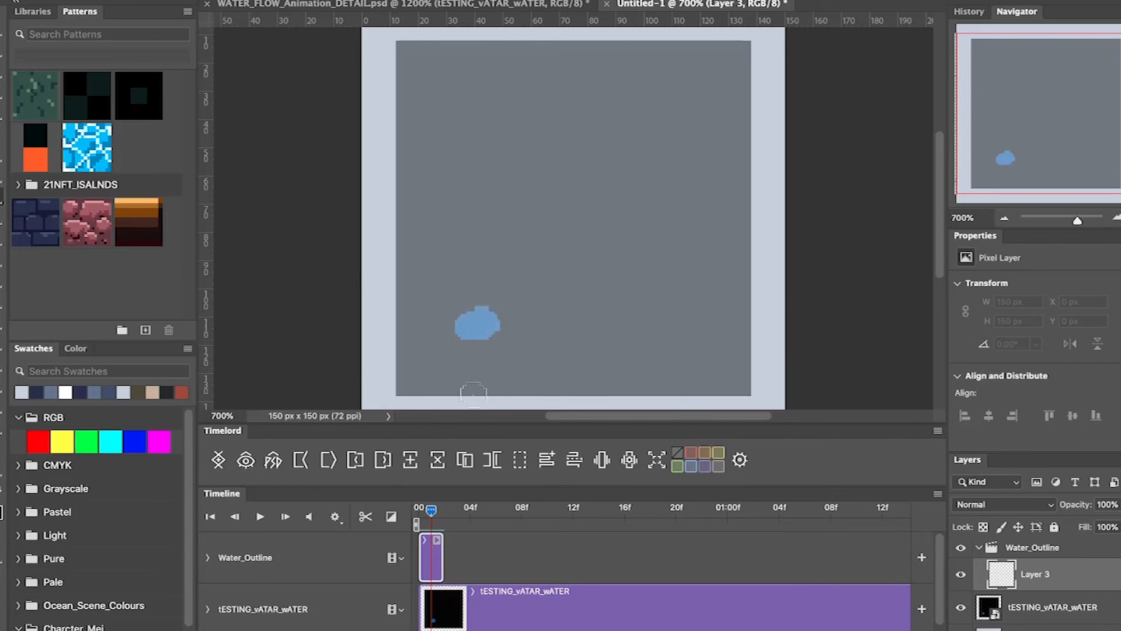
# - Trace the first water blob on Layer 3 with the RGB cyan swatch, filling the reference shape
pyautogui.click(118, 437)
pyautogui.click(480, 326)
pyautogui.moveTo(473, 328)
pyautogui.mouseDown()
pyautogui.moveTo(462, 326)
pyautogui.moveTo(485, 326)
pyautogui.mouseUp()
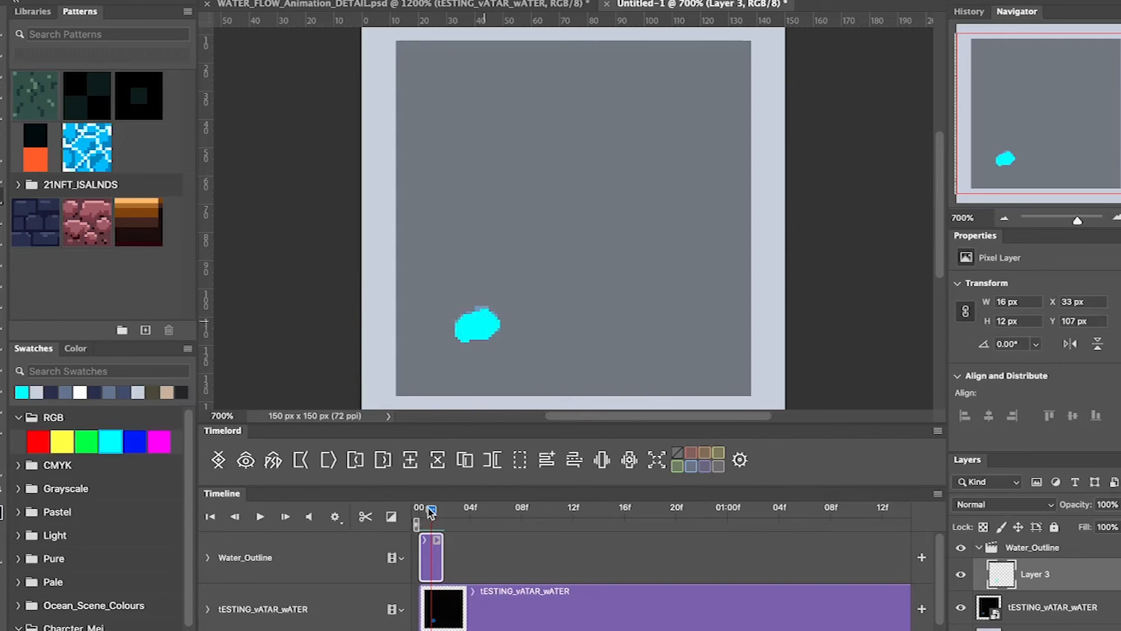
# - Add a one-frame clip at frame 2 in Water_Outline and trace the water drop on it in cyan
pyautogui.moveTo(433, 511); pyautogui.dragTo(443, 510)
pyautogui.click(355, 467)
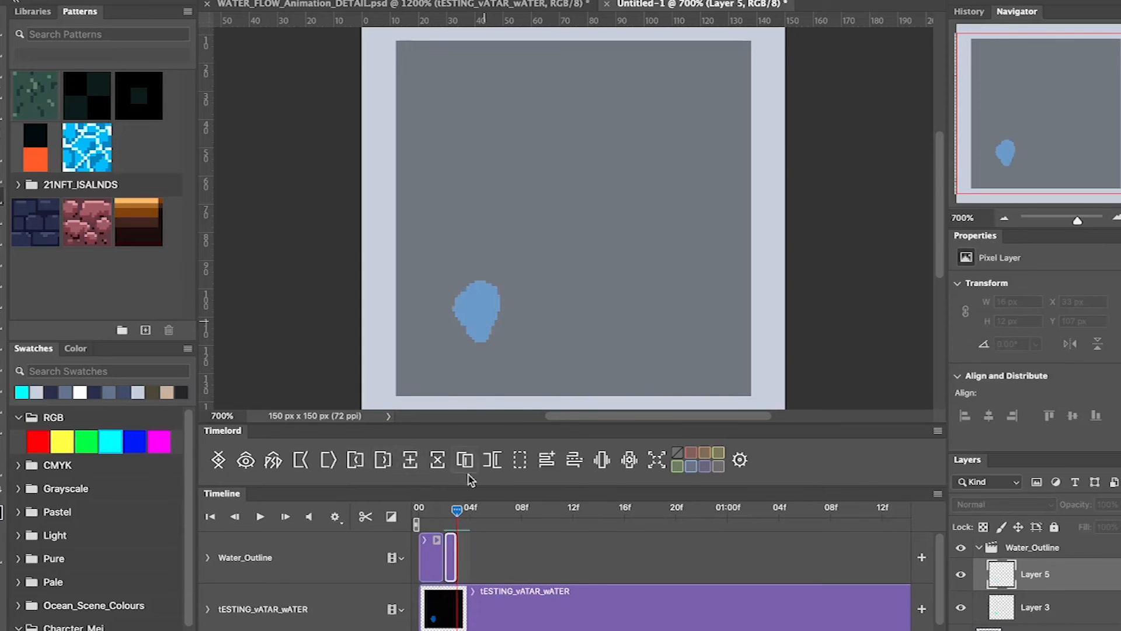
pyautogui.moveTo(458, 510); pyautogui.dragTo(444, 509)
pyautogui.moveTo(479, 317); pyautogui.dragTo(476, 321)
# - Add another one-frame clip at frame 3 and paint the taller water drop over the reference in cyan
pyautogui.moveTo(444, 510); pyautogui.dragTo(457, 510)
pyautogui.click(414, 462)
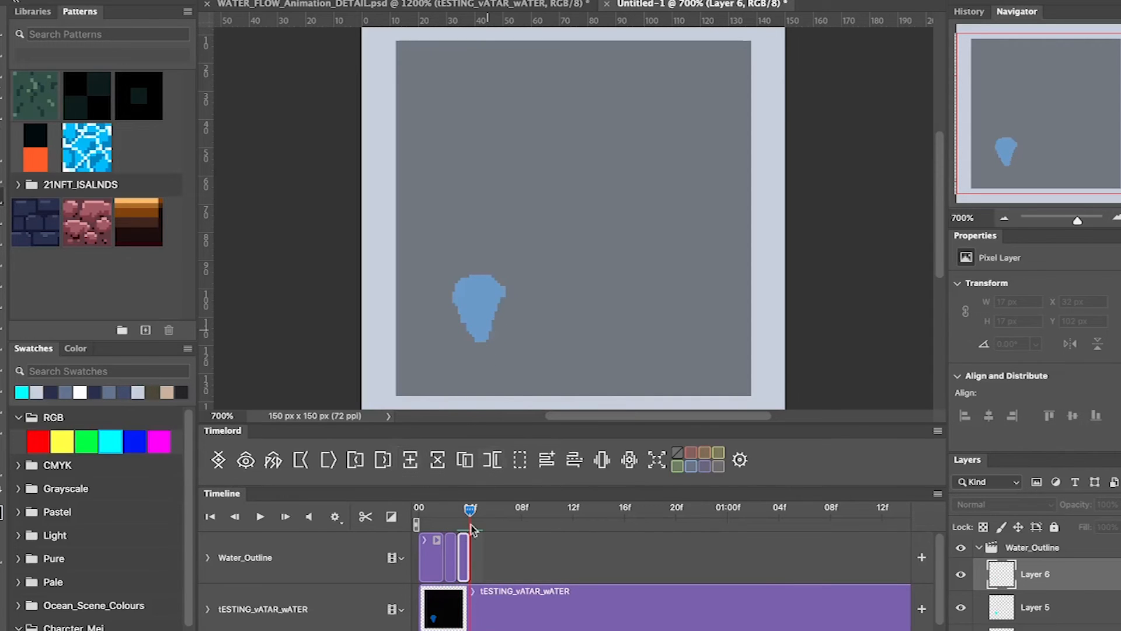
pyautogui.moveTo(480, 323); pyautogui.dragTo(486, 303)
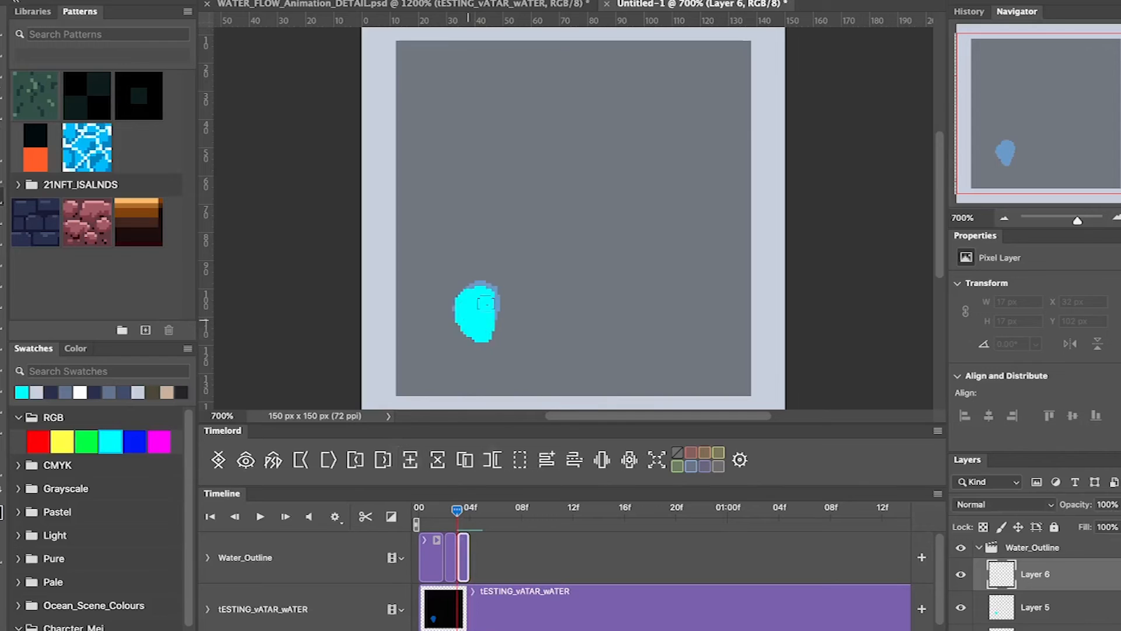
# - Add clips for frames 4 and 5 and trace the rising water shape in cyan on each
pyautogui.click(410, 460)
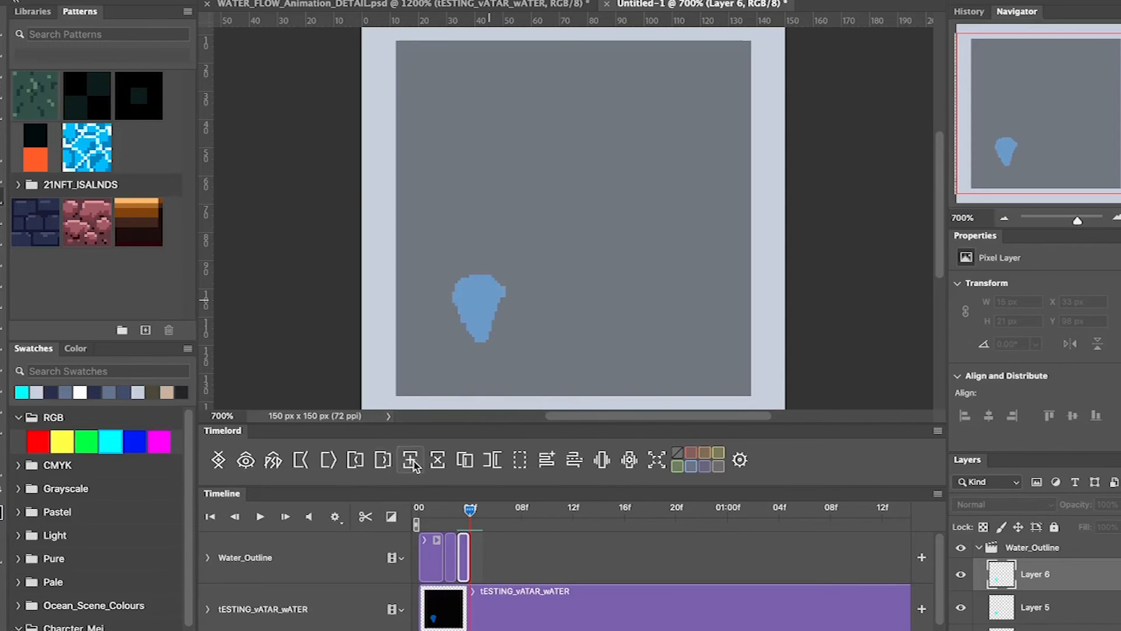
pyautogui.press('Left')
pyautogui.moveTo(484, 331)
pyautogui.mouseDown()
pyautogui.moveTo(483, 301)
pyautogui.moveTo(480, 309)
pyautogui.mouseUp()
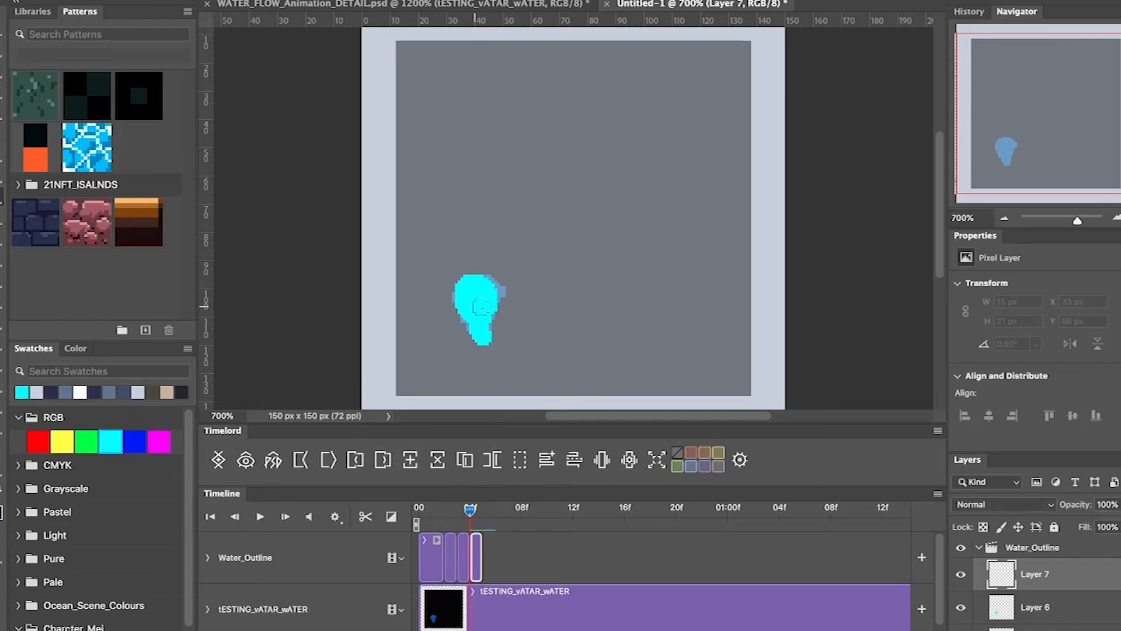
pyautogui.click(410, 460)
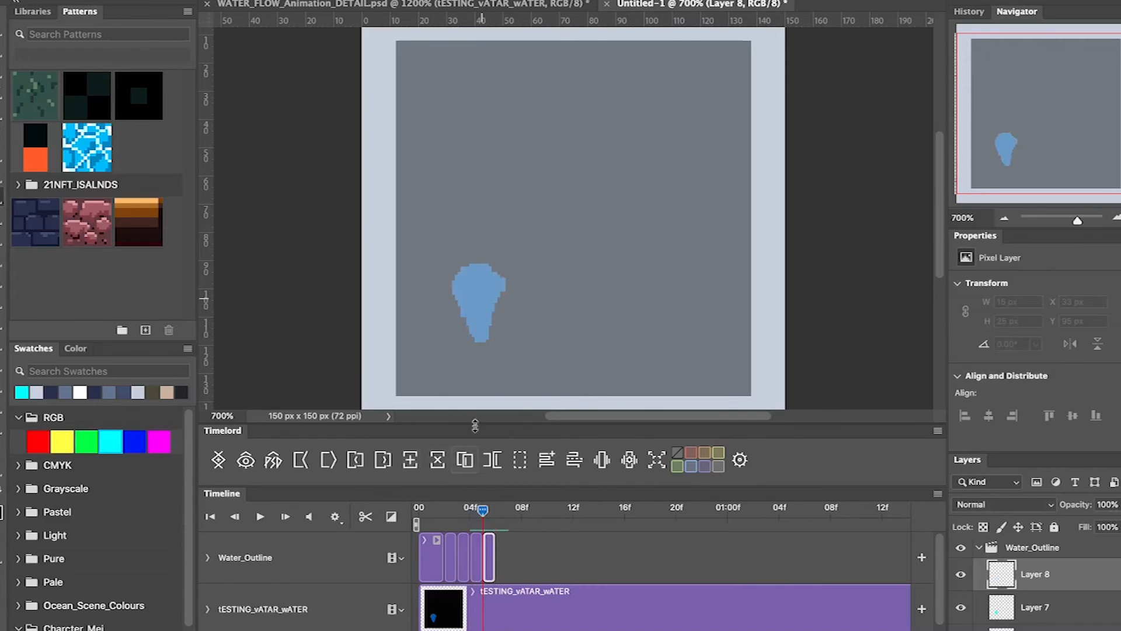
pyautogui.moveTo(471, 342)
pyautogui.mouseDown()
pyautogui.moveTo(476, 299)
pyautogui.moveTo(462, 309)
pyautogui.moveTo(484, 270)
pyautogui.mouseUp()
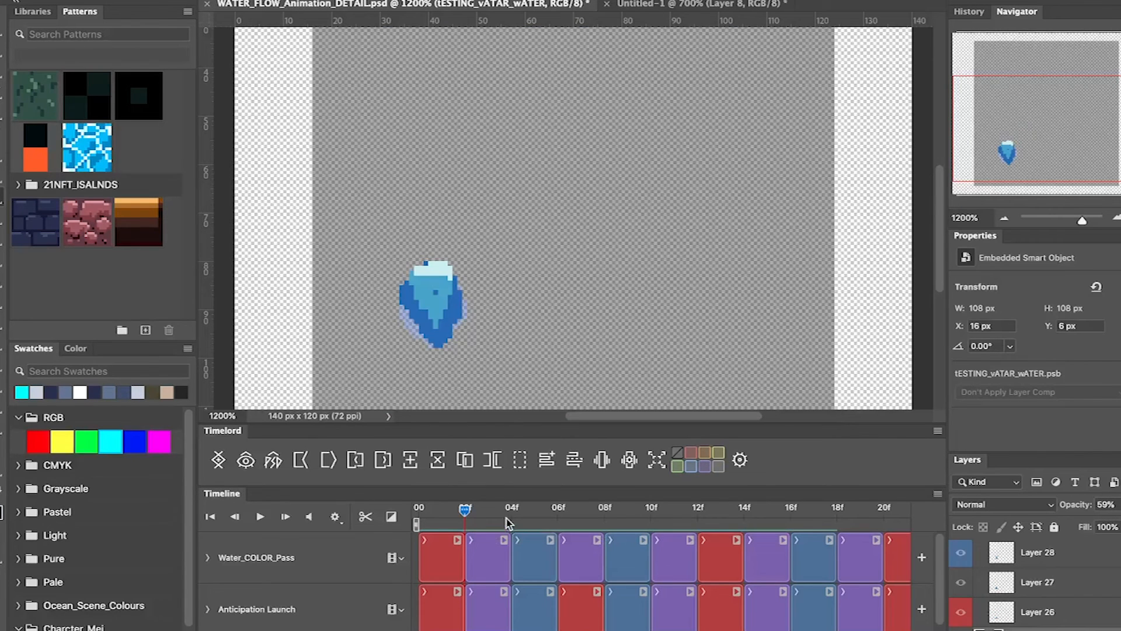
# - Switch to WATER_FLOW_Animation_DETAIL.psd and scrub through the Water_COLOR_Pass animation to examine how the shading follows the motion
pyautogui.moveTo(470, 512); pyautogui.dragTo(860, 560)
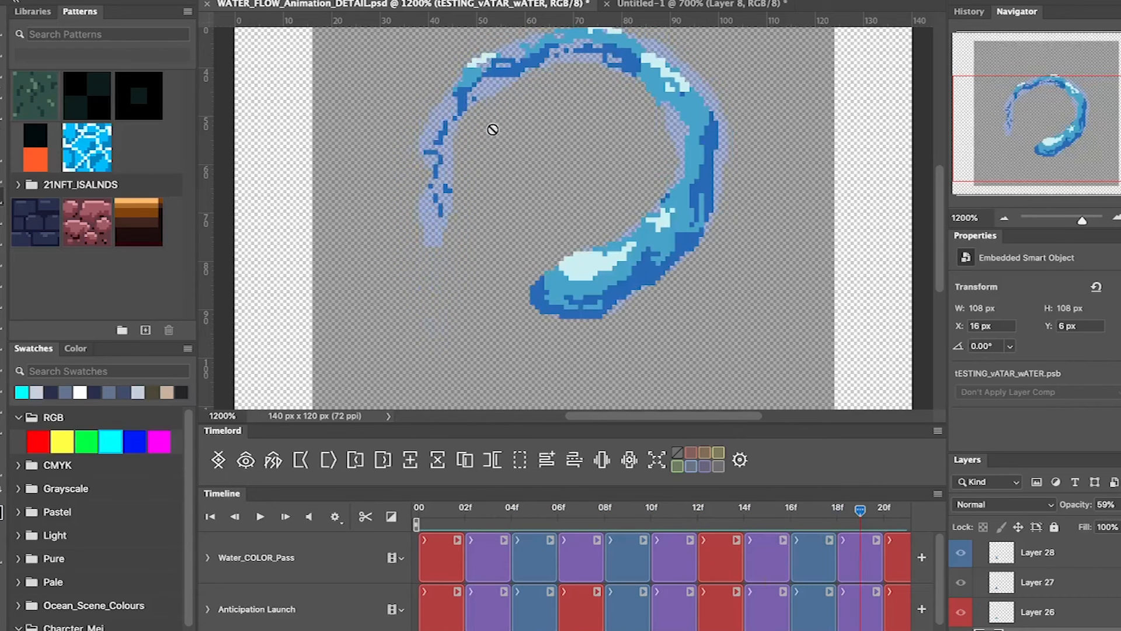
pyautogui.moveTo(529, 532); pyautogui.dragTo(441, 531)
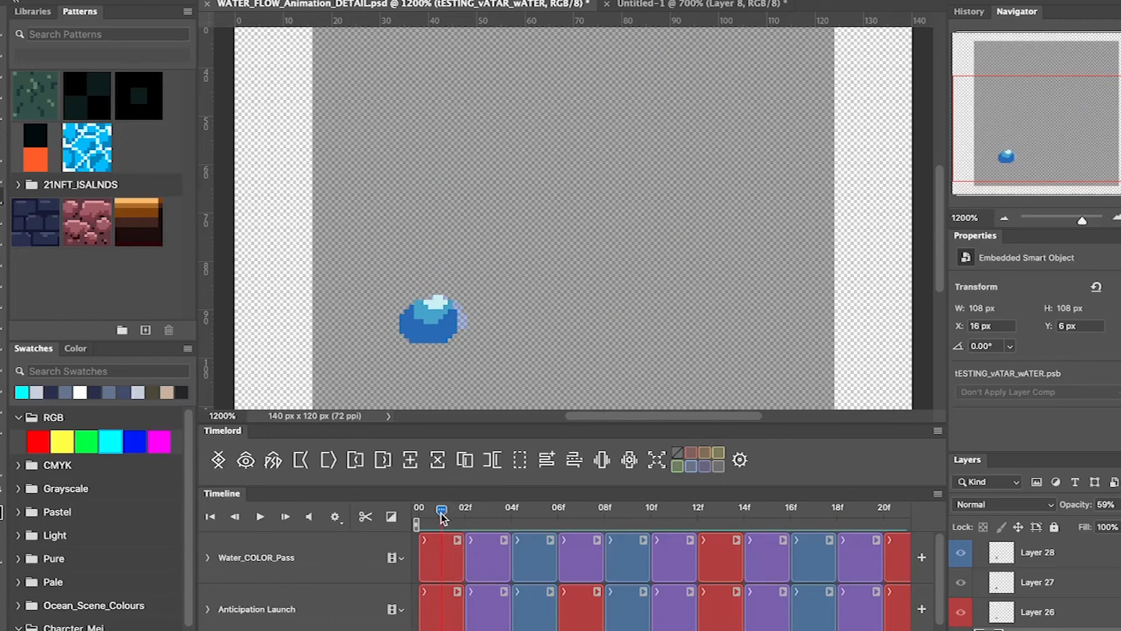
pyautogui.moveTo(440, 512); pyautogui.dragTo(527, 531)
pyautogui.click(710, 552)
pyautogui.click(680, 549)
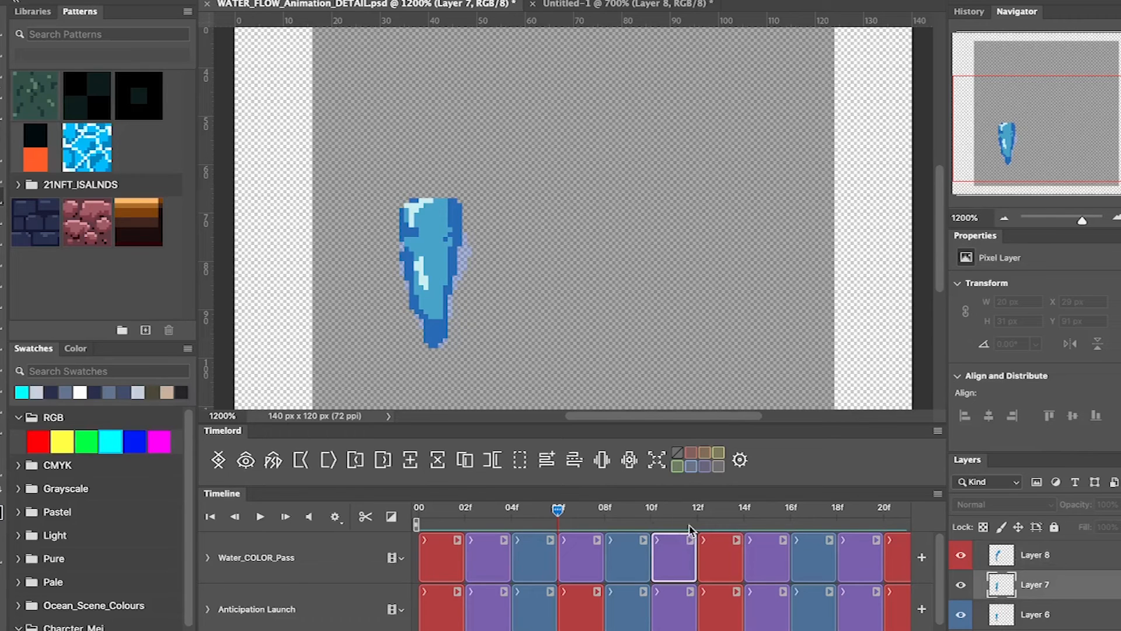
pyautogui.moveTo(549, 526); pyautogui.dragTo(690, 548)
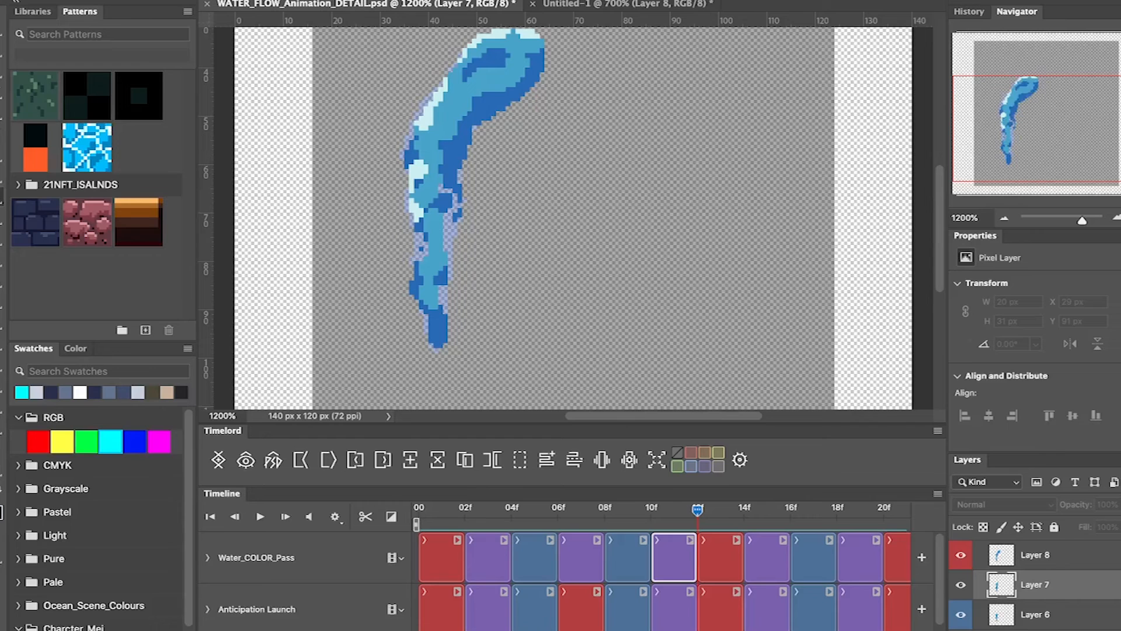
# - Hide the tESTING_vATAR_wATER reference and examine the coloured water on its own between frames 11 and 15
pyautogui.scroll(-5, 663, 566)
pyautogui.scroll(2, 663, 566)
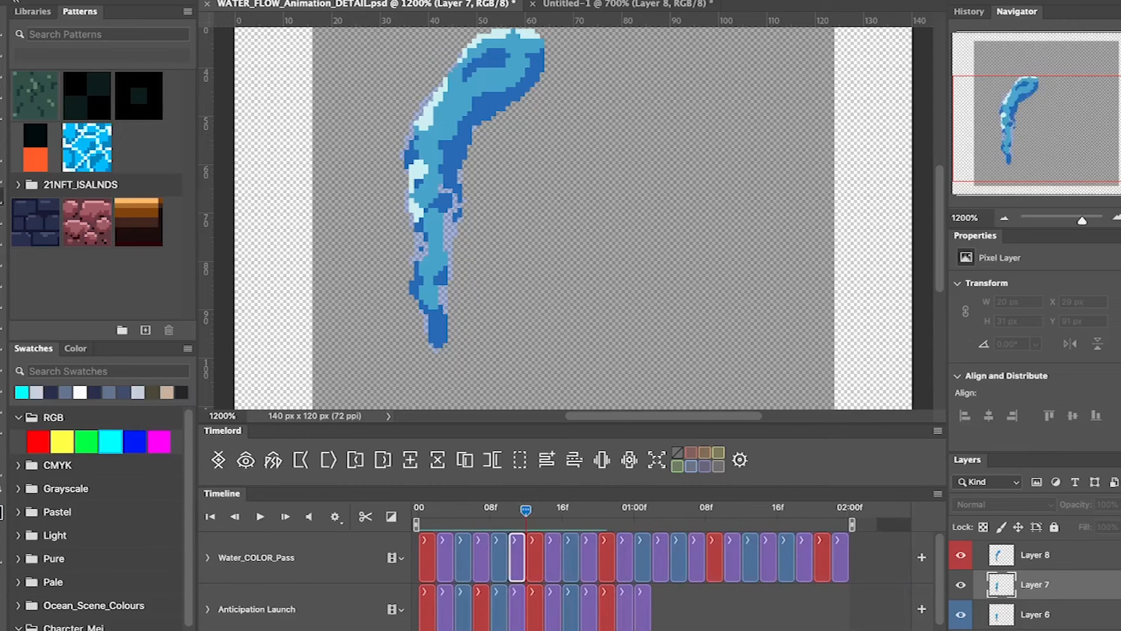
pyautogui.scroll(5, 1012, 623)
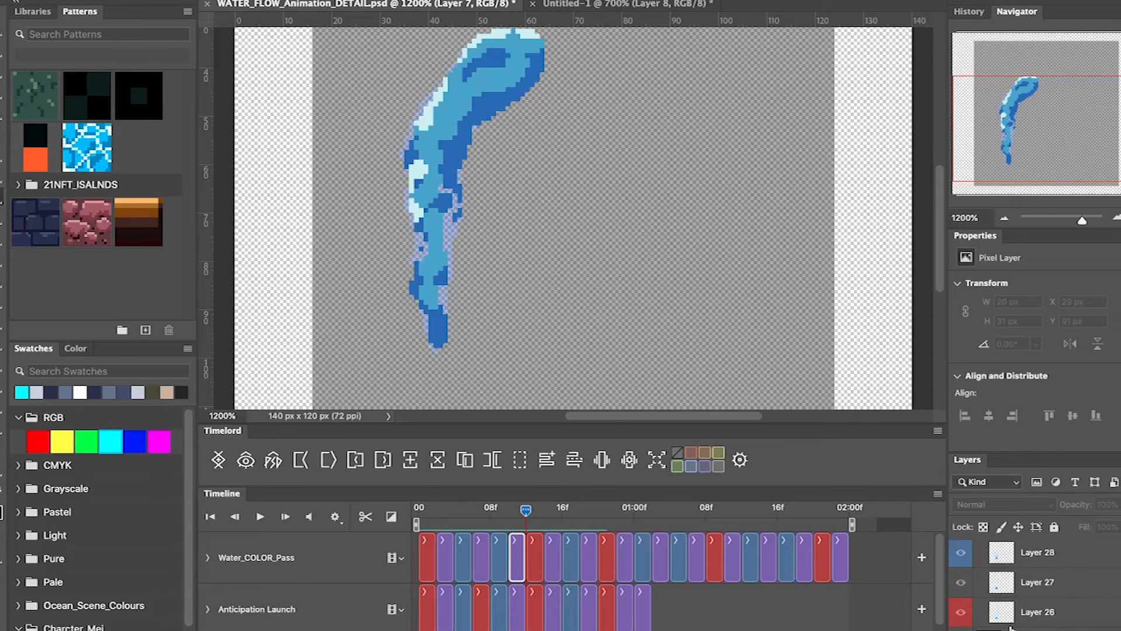
pyautogui.scroll(8, 1012, 584)
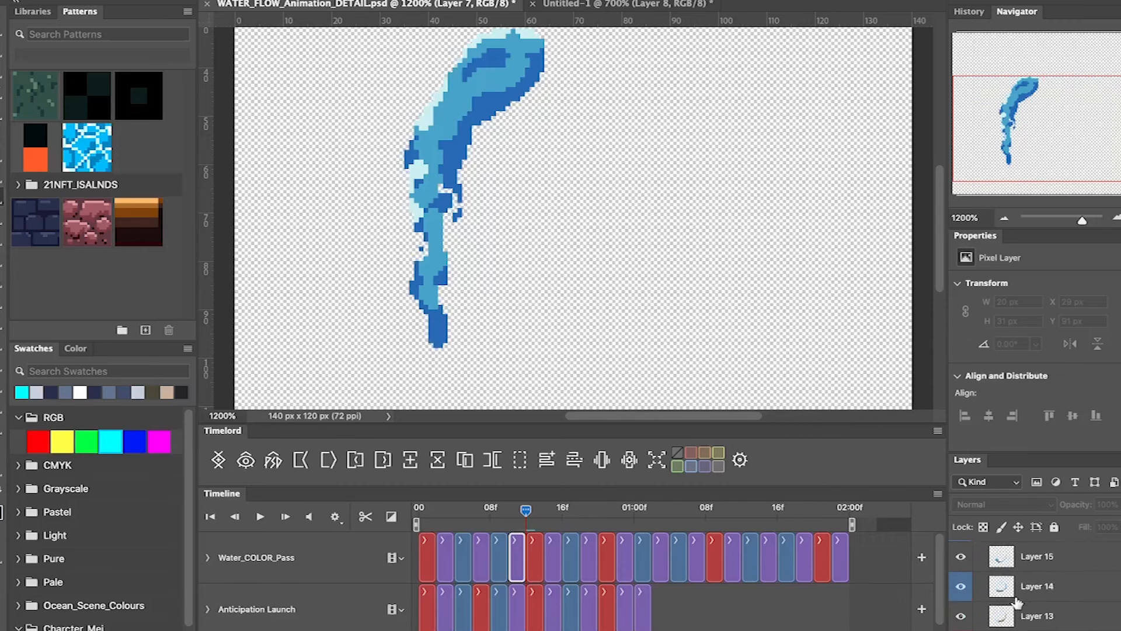
pyautogui.moveTo(525, 509); pyautogui.dragTo(517, 511)
pyautogui.scroll(3, 1040, 584)
pyautogui.moveTo(668, 263); pyautogui.dragTo(683, 327)
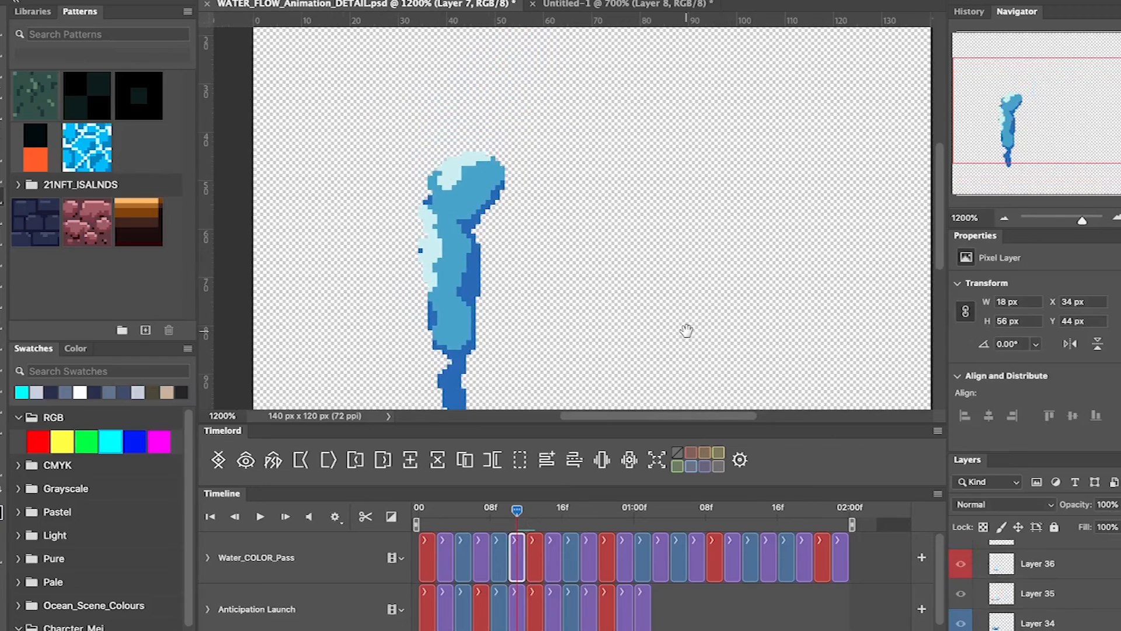
pyautogui.moveTo(500, 253); pyautogui.dragTo(538, 275)
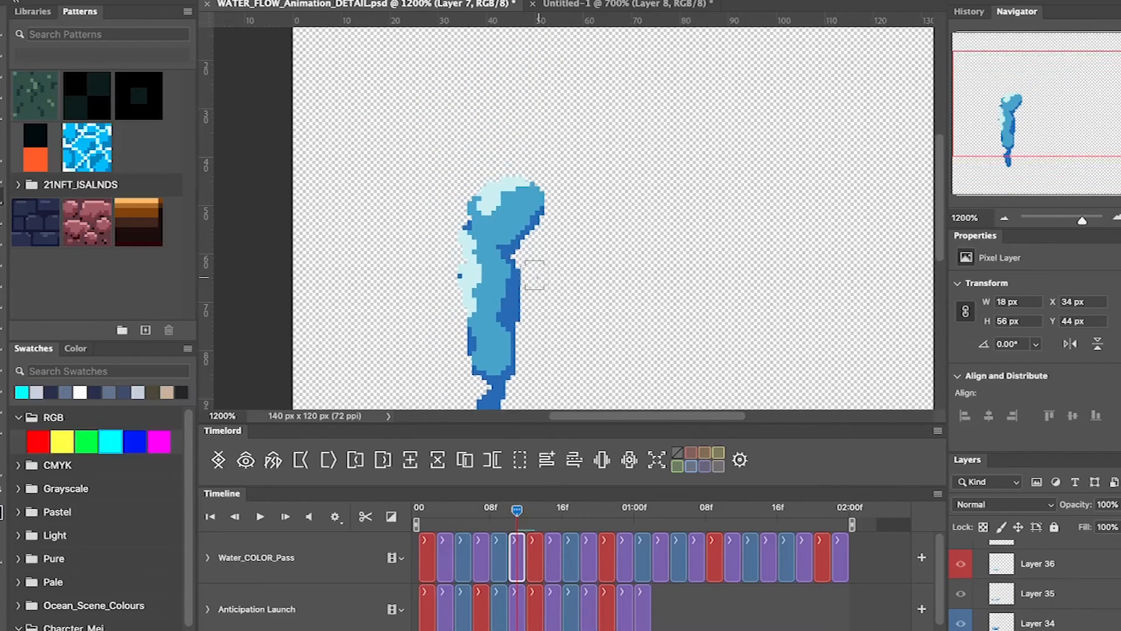
pyautogui.moveTo(520, 515); pyautogui.dragTo(552, 510)
pyautogui.moveTo(662, 358); pyautogui.dragTo(626, 304)
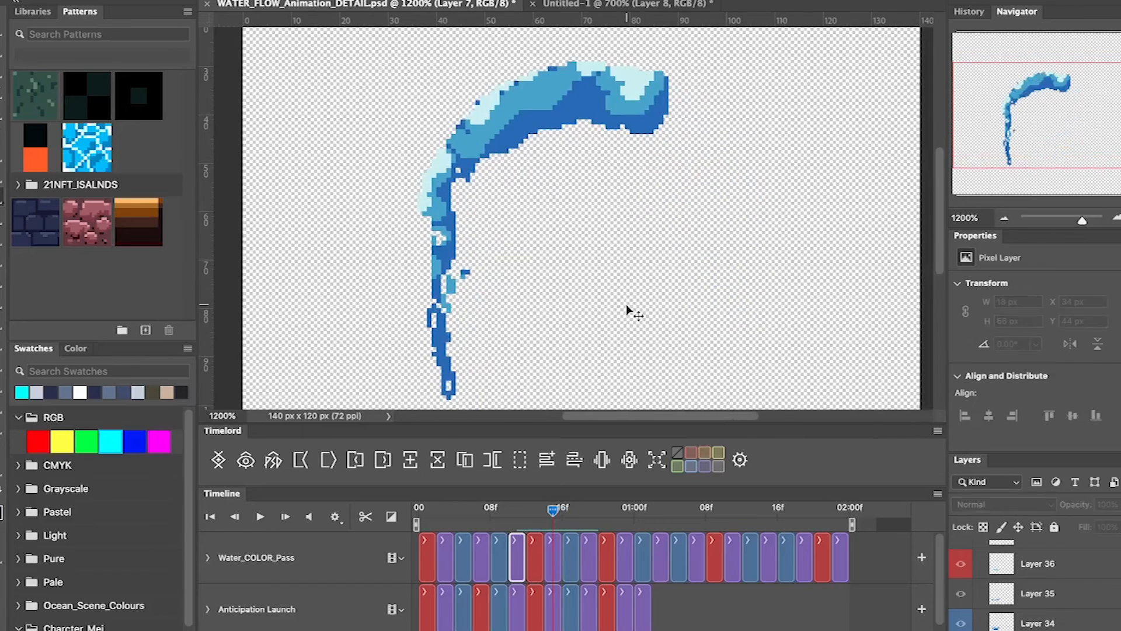
# - Add a new layer above the Water_COLOR_Pass video group, outside the group
pyautogui.scroll(-3, 627, 310)
pyautogui.scroll(5, 1051, 587)
pyautogui.click(1049, 556)
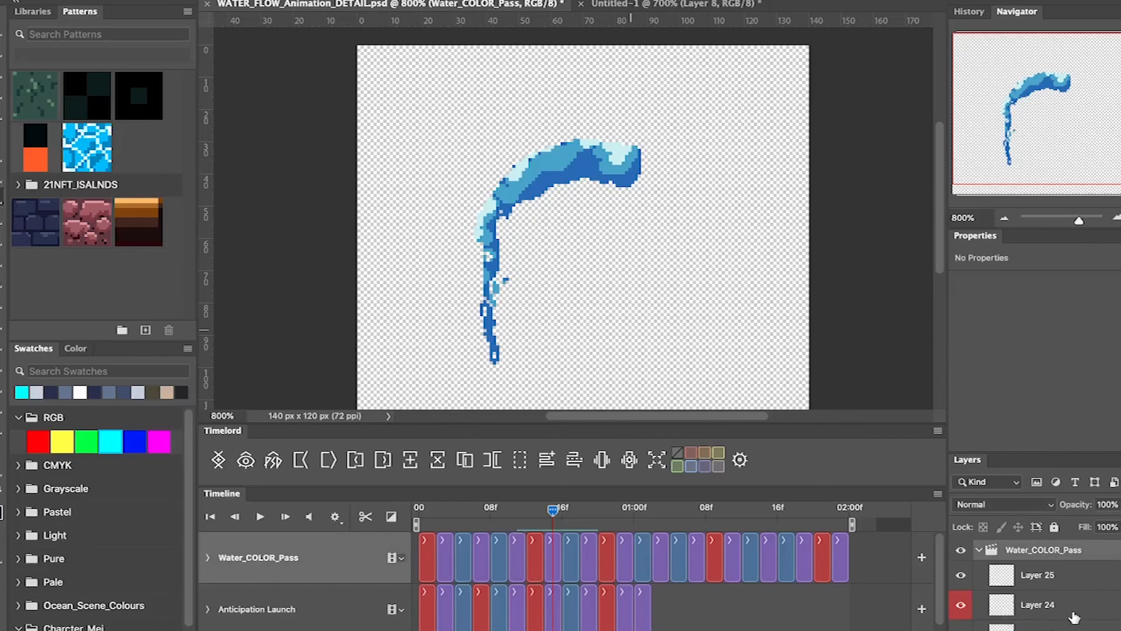
pyautogui.hotkey('ctrl', 'shift', 'alt', 'n')
pyautogui.moveTo(1049, 573); pyautogui.dragTo(1038, 542)
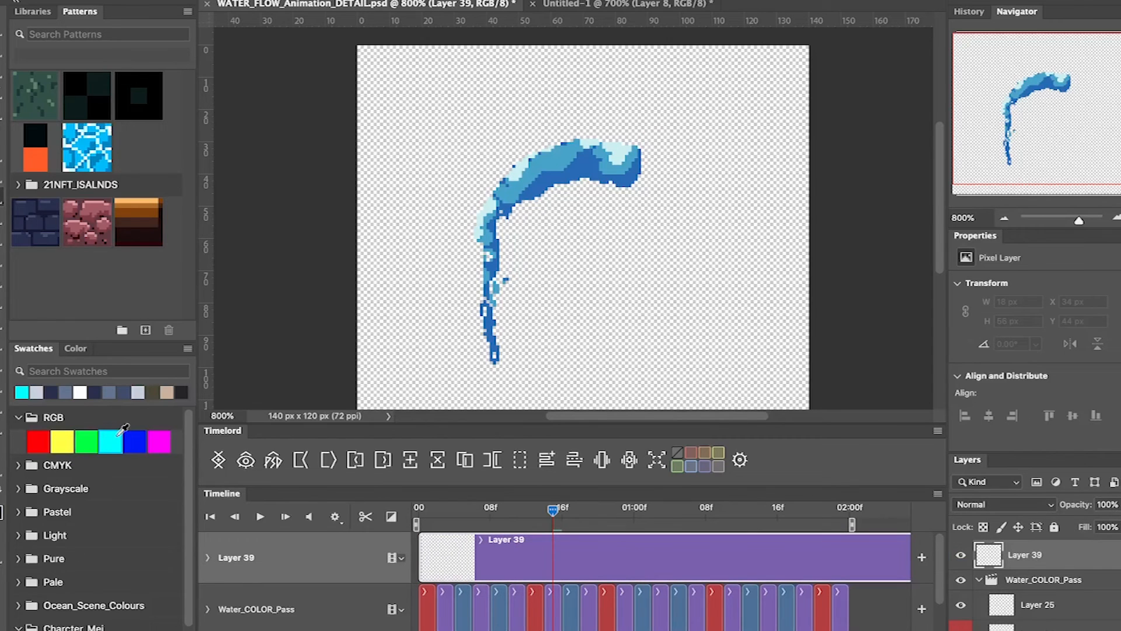
# - Paint a yellow light source about 42 × 40 px in the canvas's upper-left corner and undo the surplus strokes
pyautogui.click(62, 439)
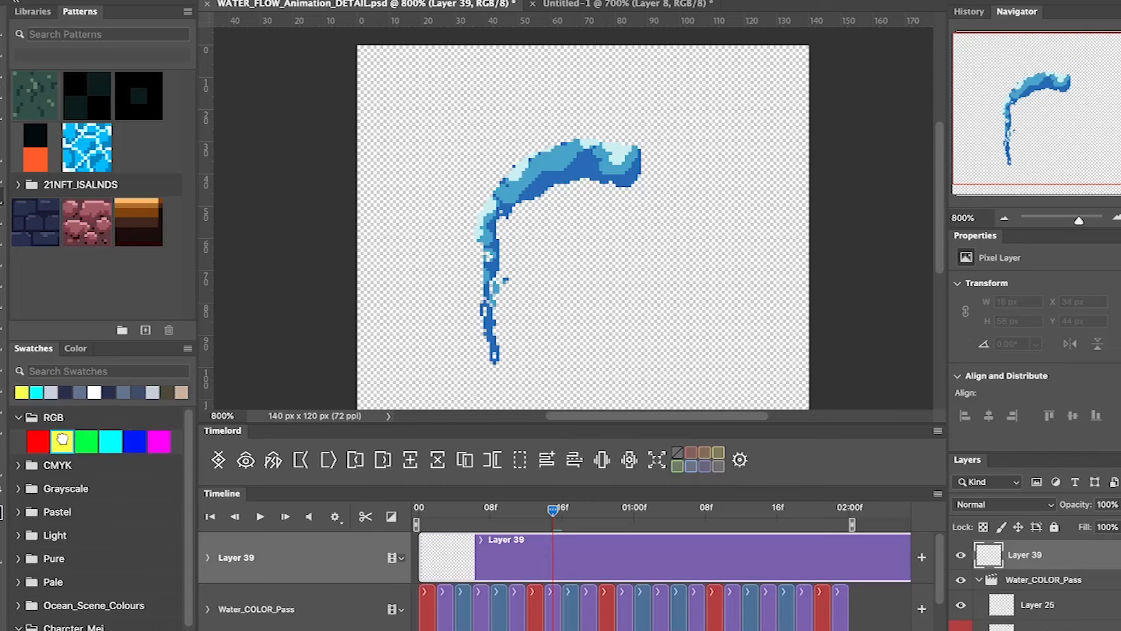
pyautogui.moveTo(388, 88)
pyautogui.mouseDown()
pyautogui.moveTo(377, 87)
pyautogui.moveTo(394, 75)
pyautogui.moveTo(376, 63)
pyautogui.moveTo(482, 48)
pyautogui.moveTo(380, 152)
pyautogui.mouseUp()
pyautogui.moveTo(514, 61)
pyautogui.mouseDown()
pyautogui.moveTo(534, 73)
pyautogui.moveTo(502, 93)
pyautogui.mouseUp()
pyautogui.moveTo(461, 117); pyautogui.dragTo(426, 177)
pyautogui.moveTo(409, 176); pyautogui.dragTo(400, 196)
pyautogui.hotkey('ctrl', 'z')
pyautogui.hotkey('ctrl', 'z')
pyautogui.hotkey('ctrl', 'z')
pyautogui.hotkey('ctrl', 'z')
pyautogui.hotkey('ctrl', 'z')
pyautogui.moveTo(549, 529); pyautogui.dragTo(544, 604)
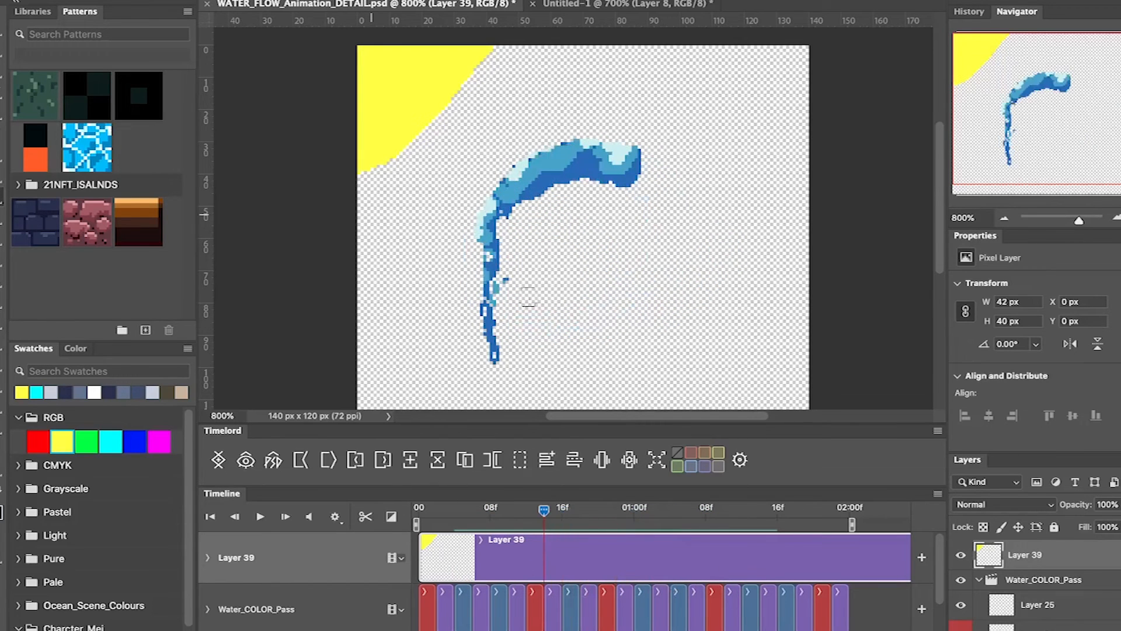
# - Check the light direction against the water's motion, delete the yellow light-source layer, and return to frame 14
pyautogui.moveTo(503, 521); pyautogui.dragTo(697, 539)
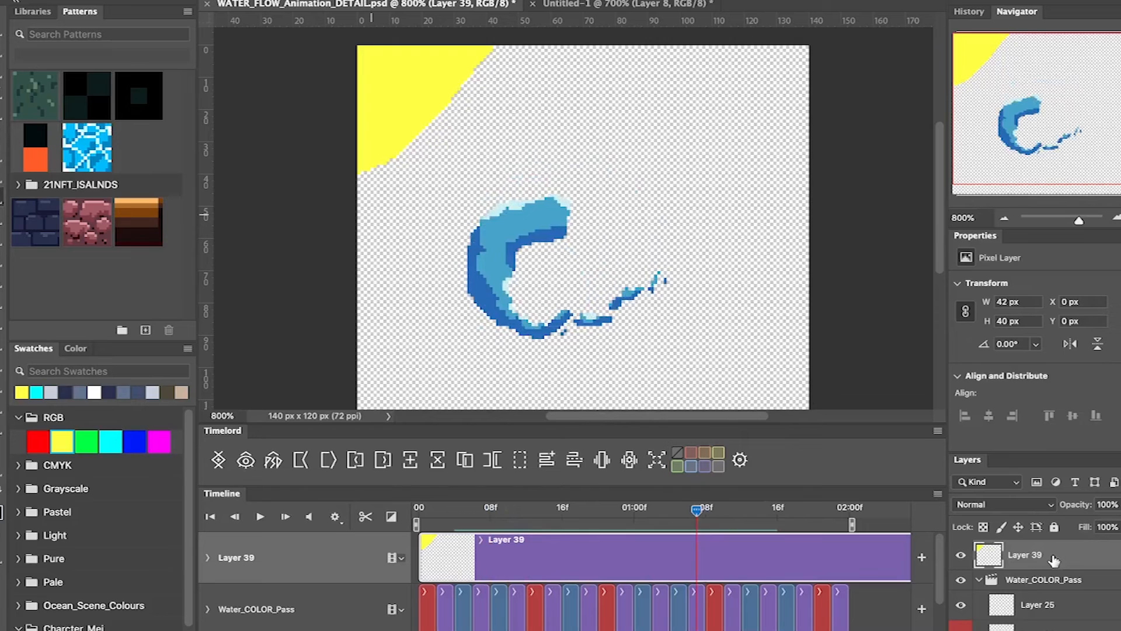
pyautogui.press('Delete')
pyautogui.moveTo(654, 514); pyautogui.dragTo(549, 535)
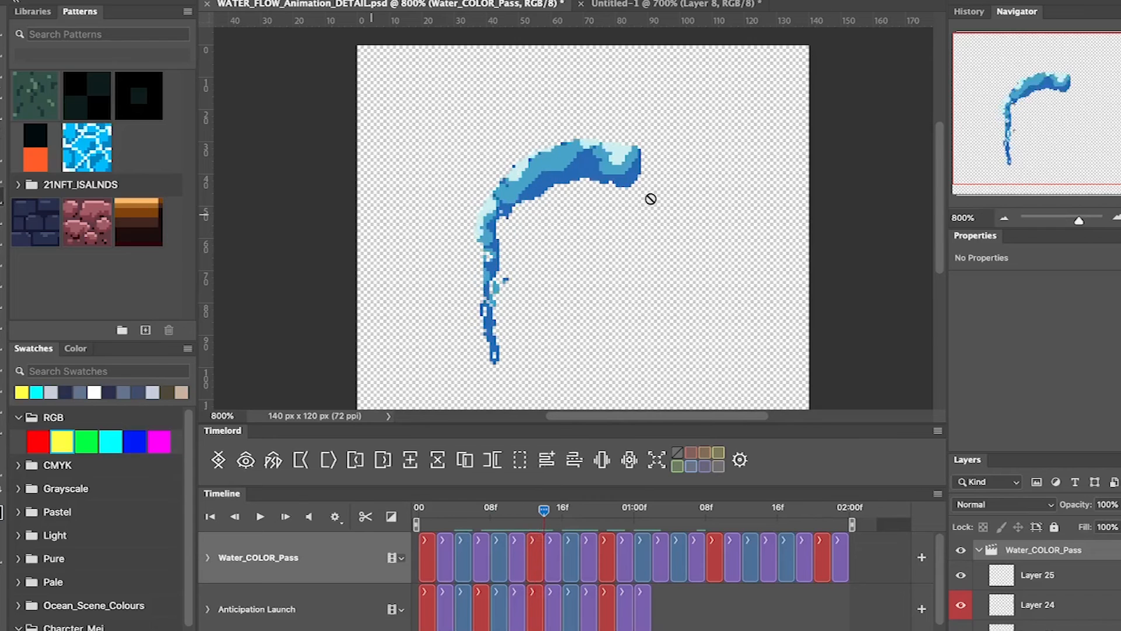
# - Select the Layer 9 clip at frame 14 of Water_COLOR_Pass and sample the water's mid and dark blues
pyautogui.hotkey('ctrl', '+')
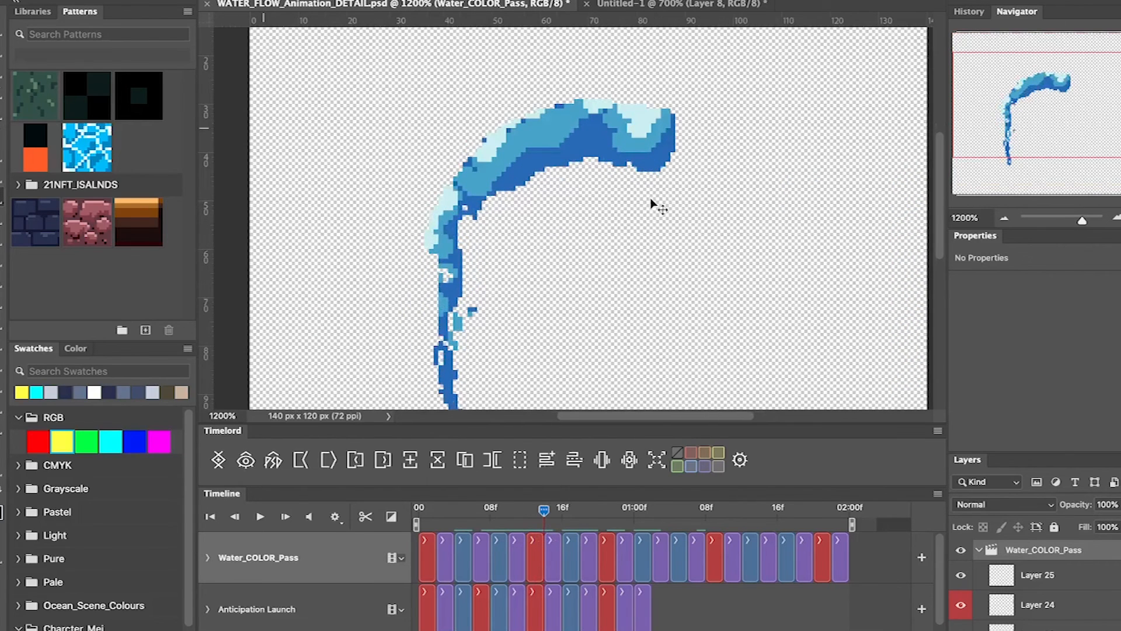
pyautogui.hotkey('ctrl', '+')
pyautogui.moveTo(566, 268); pyautogui.dragTo(611, 141)
pyautogui.moveTo(498, 180); pyautogui.dragTo(482, 251)
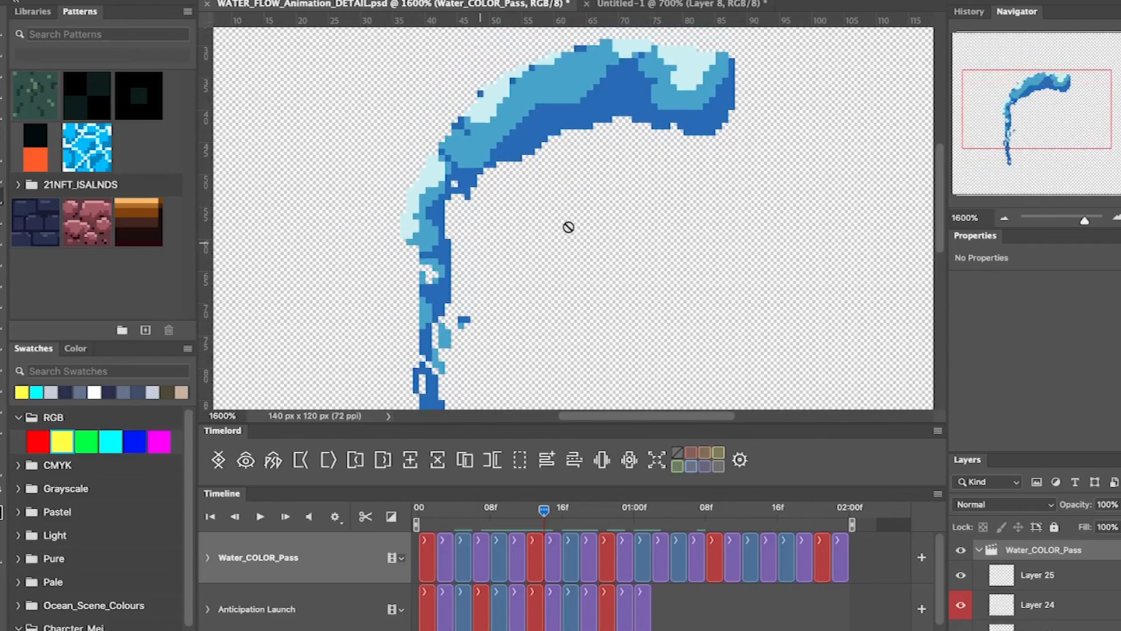
pyautogui.click(553, 561)
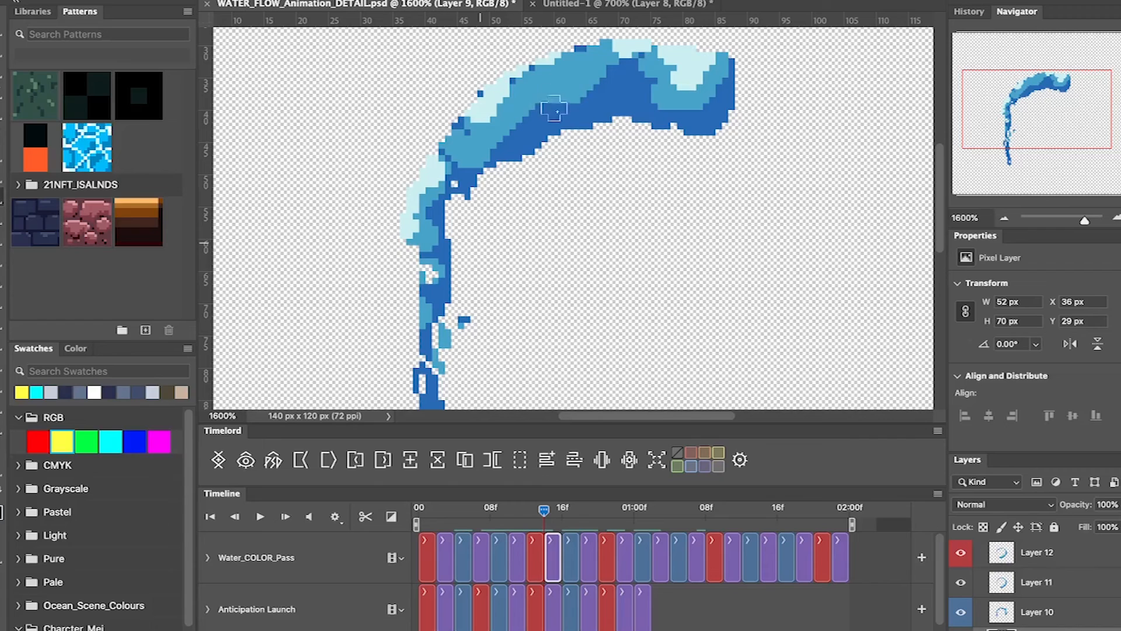
pyautogui.press('v')
pyautogui.scroll(2, 540, 184)
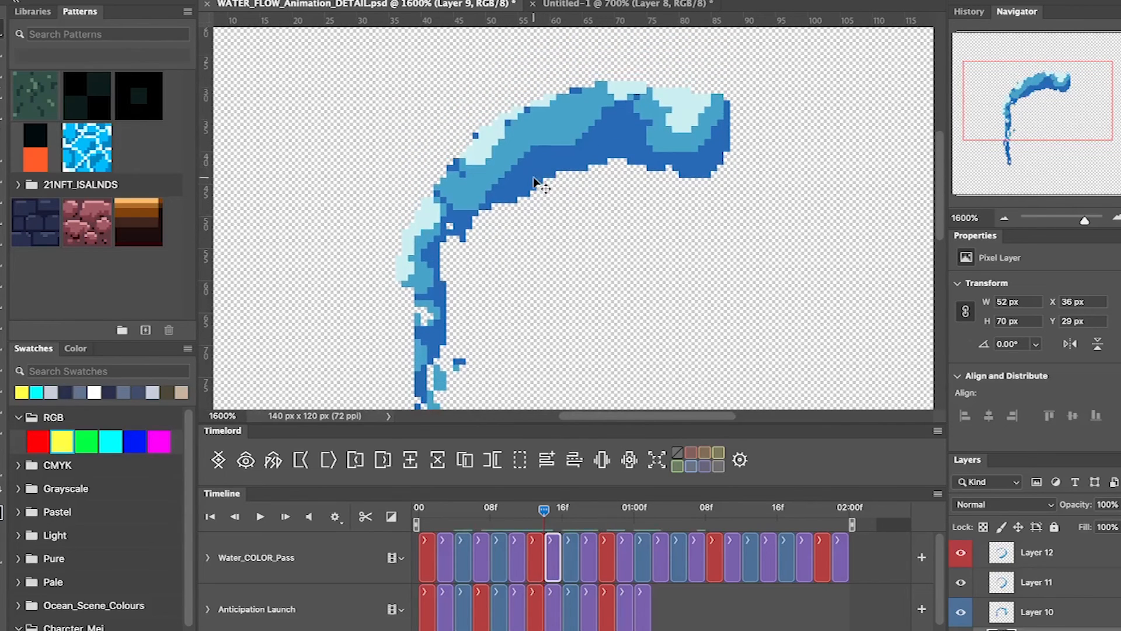
pyautogui.press('i')
pyautogui.click(527, 181)
pyautogui.click(552, 122)
# - Fill the mid-blue and pale shading in the upper part of the water arc with flat dark blue
pyautogui.press('w')
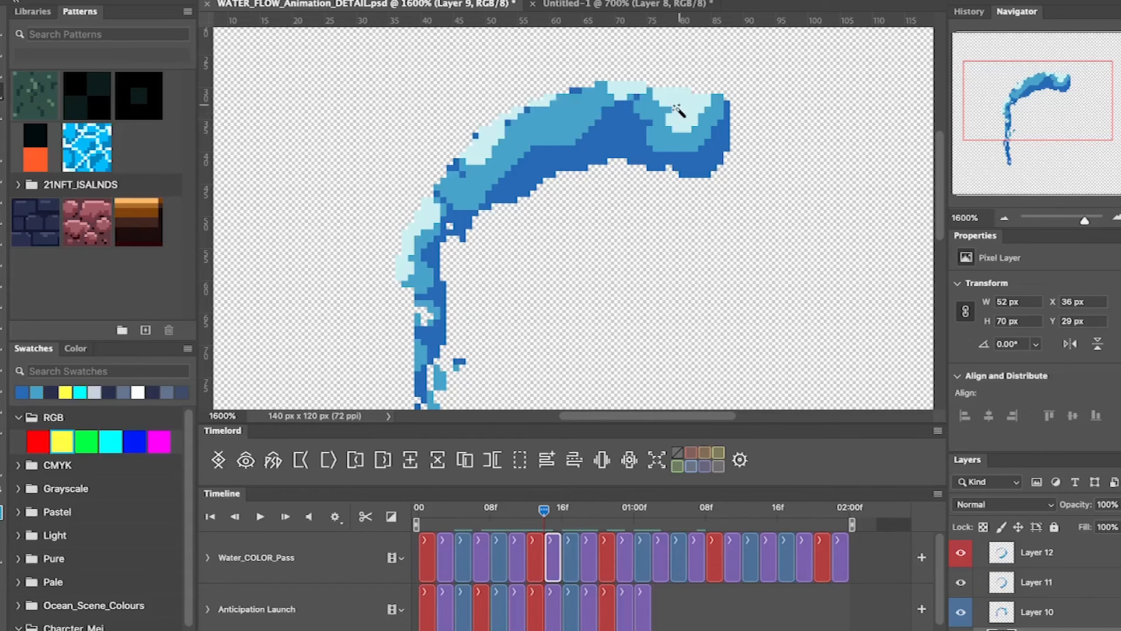
pyautogui.click(618, 135)
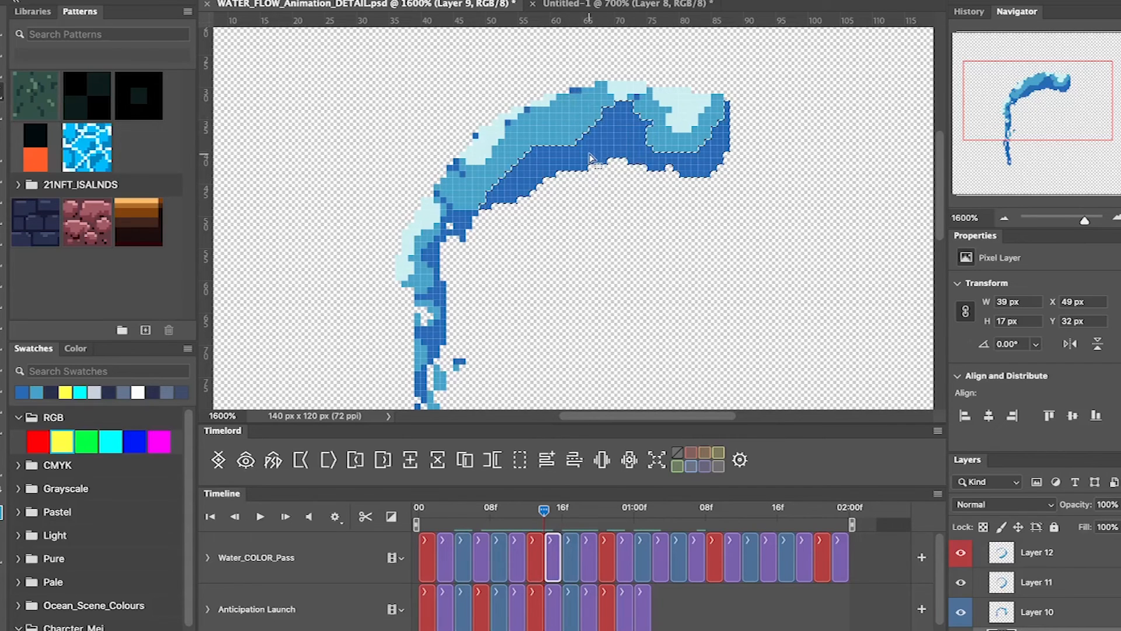
pyautogui.hotkey('ctrl', 'd')
pyautogui.press('g')
pyautogui.click(575, 131)
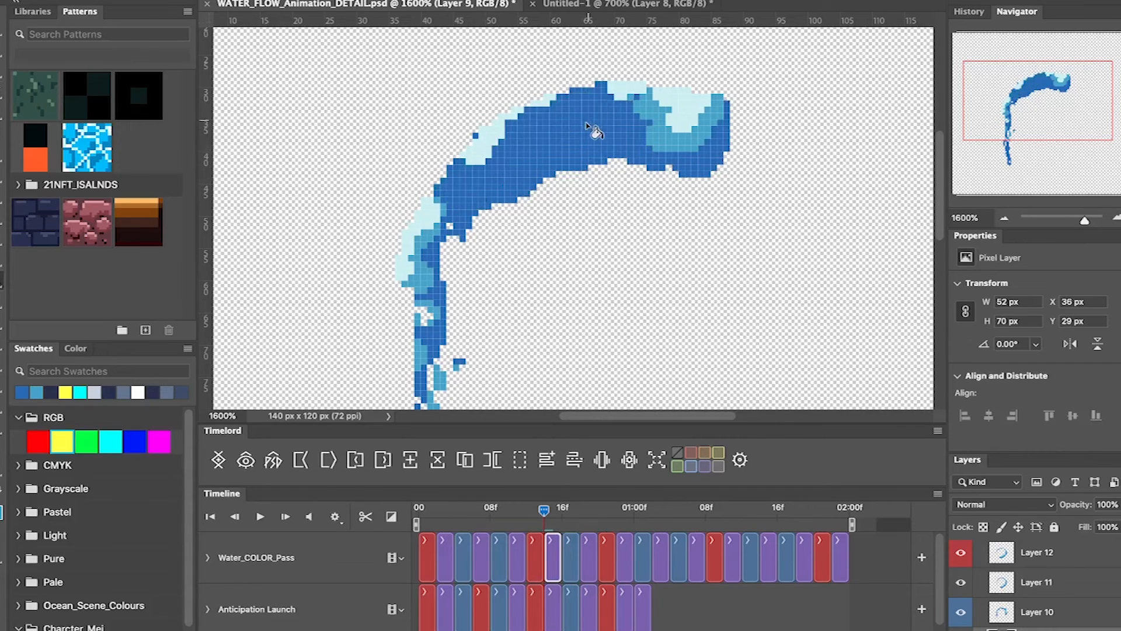
pyautogui.click(672, 151)
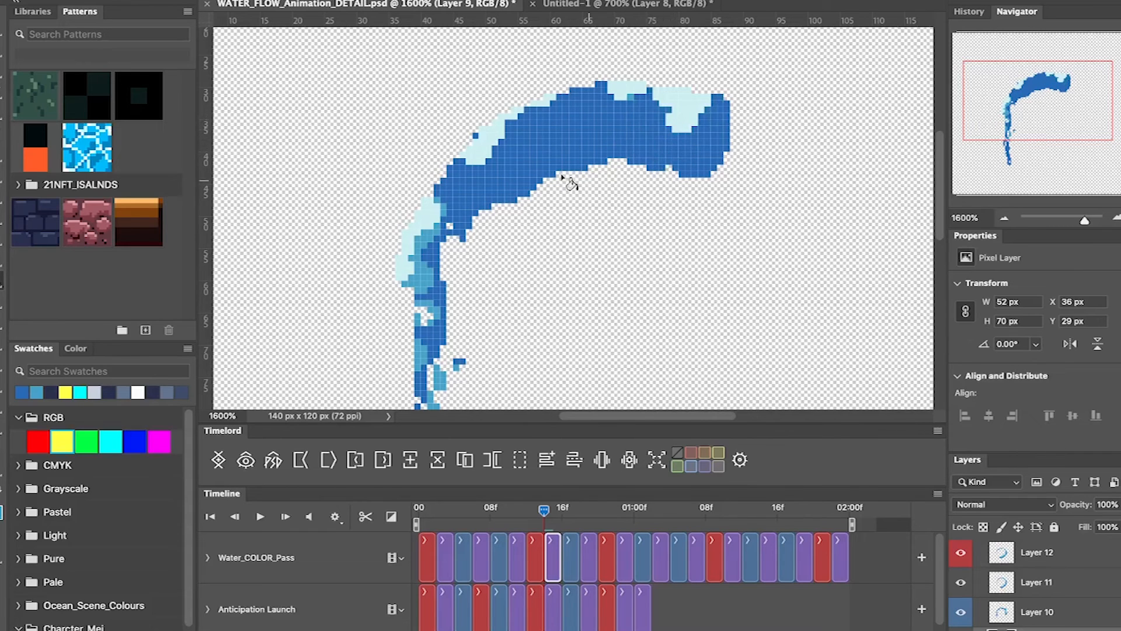
pyautogui.click(530, 162)
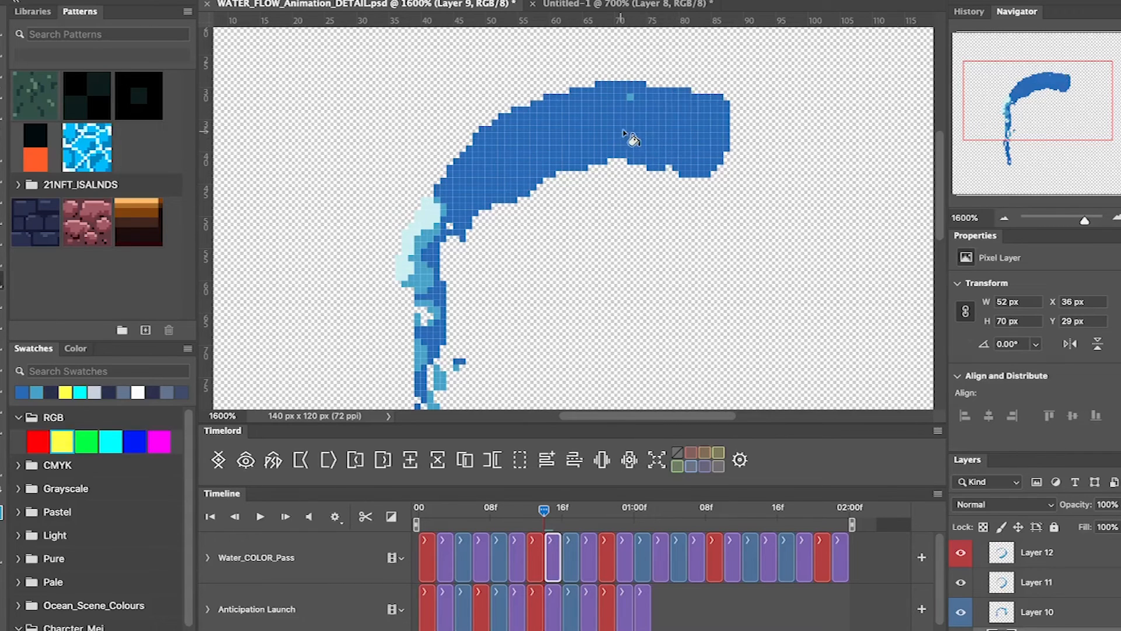
# - Sample the mid blue from the water's tail and select the connected dark-blue area of the arc
pyautogui.keyDown('alt'); pyautogui.click(421, 282); pyautogui.keyUp('alt')
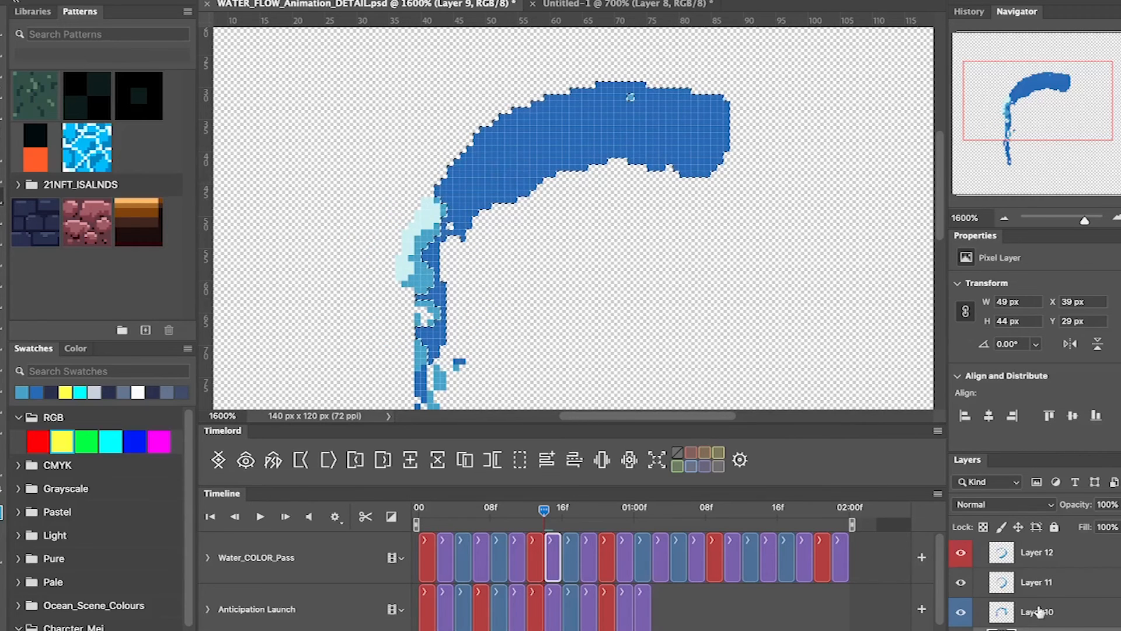
pyautogui.scroll(10, 1043, 611)
pyautogui.scroll(10, 481, 165)
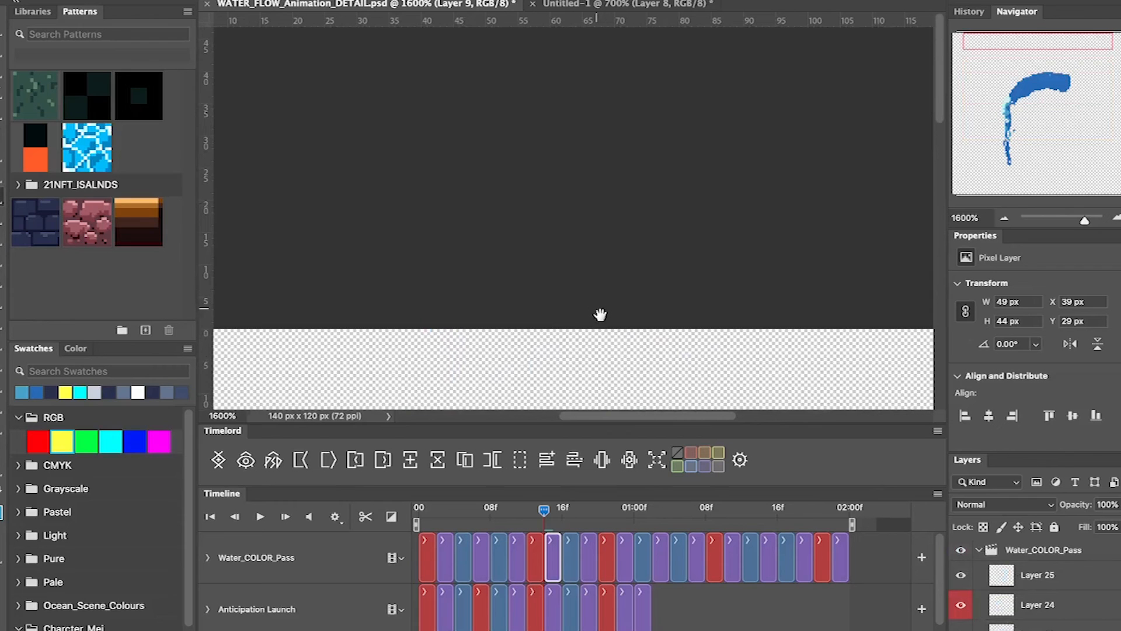
pyautogui.scroll(-5, 540, 274)
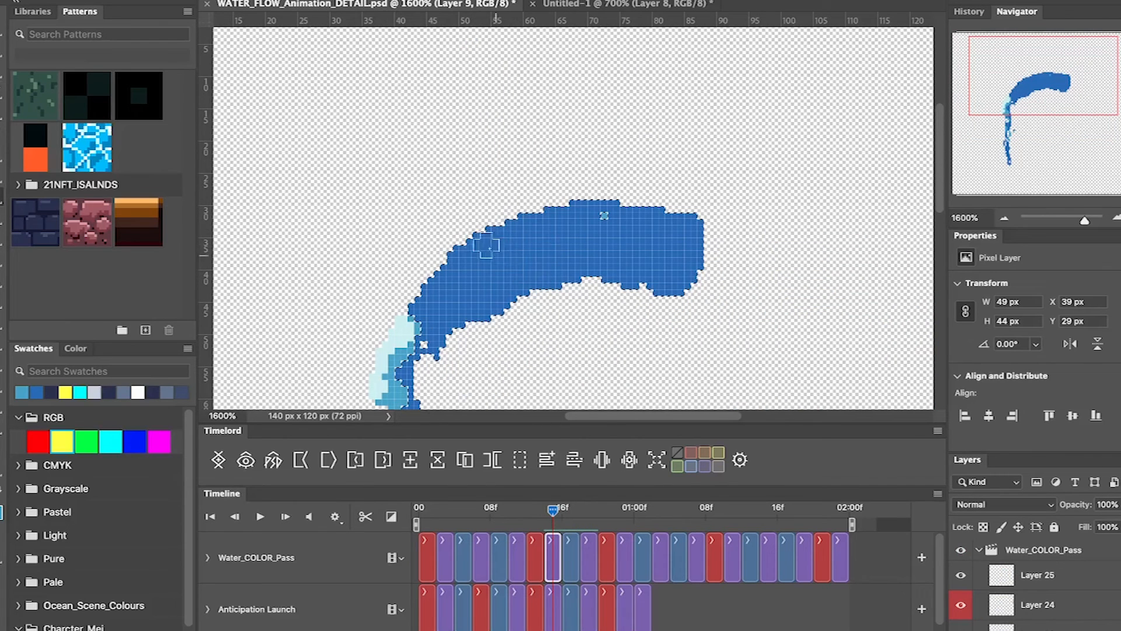
# - Try painting mid-blue strokes across the selected dark-blue arc and undo them
pyautogui.moveTo(432, 284)
pyautogui.mouseDown()
pyautogui.moveTo(490, 235)
pyautogui.moveTo(616, 222)
pyautogui.mouseUp()
pyautogui.press('super+z')
pyautogui.press('super+z')
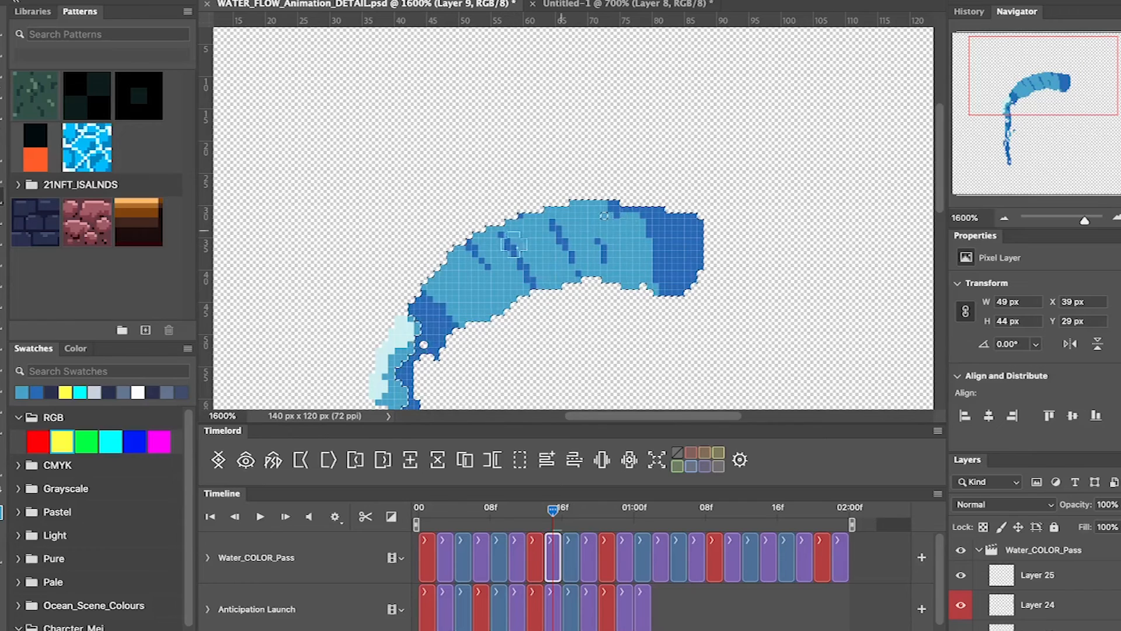
# - Paint rounded mid-blue patches along the arc's upper side, leaving dark blue between and beneath them, and sample the pale highlight blue
pyautogui.moveTo(431, 294)
pyautogui.mouseDown()
pyautogui.moveTo(474, 267)
pyautogui.moveTo(446, 275)
pyautogui.moveTo(466, 250)
pyautogui.moveTo(523, 250)
pyautogui.moveTo(533, 227)
pyautogui.moveTo(522, 223)
pyautogui.moveTo(545, 213)
pyautogui.moveTo(554, 233)
pyautogui.moveTo(596, 224)
pyautogui.moveTo(589, 234)
pyautogui.moveTo(591, 209)
pyautogui.moveTo(663, 219)
pyautogui.moveTo(671, 248)
pyautogui.moveTo(634, 230)
pyautogui.moveTo(660, 259)
pyautogui.moveTo(681, 242)
pyautogui.mouseUp()
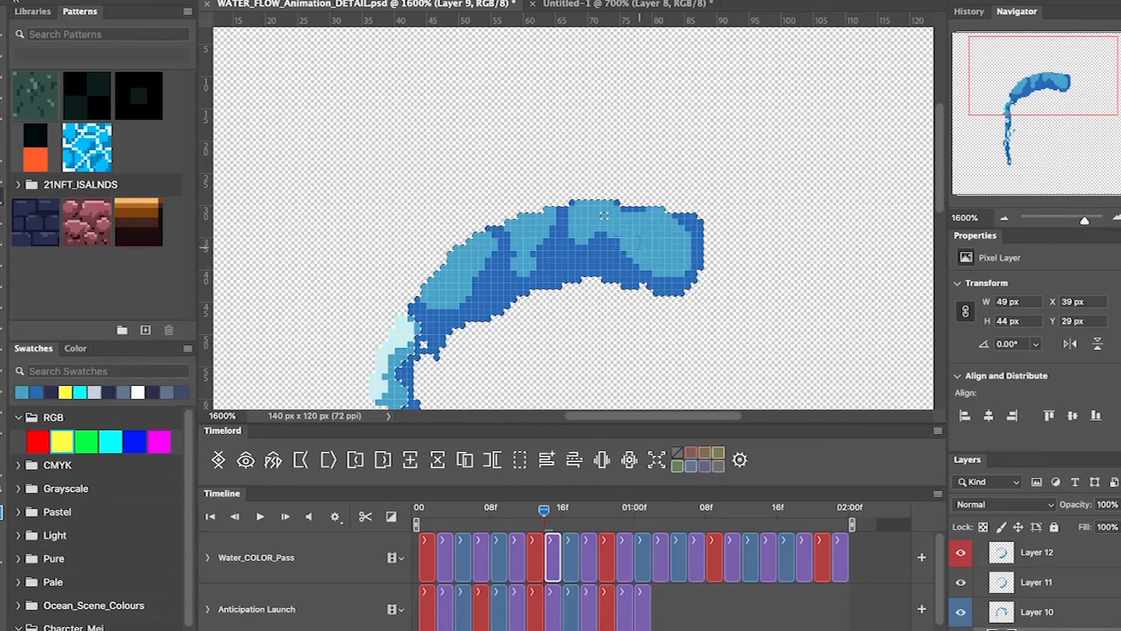
pyautogui.moveTo(622, 239); pyautogui.dragTo(663, 213)
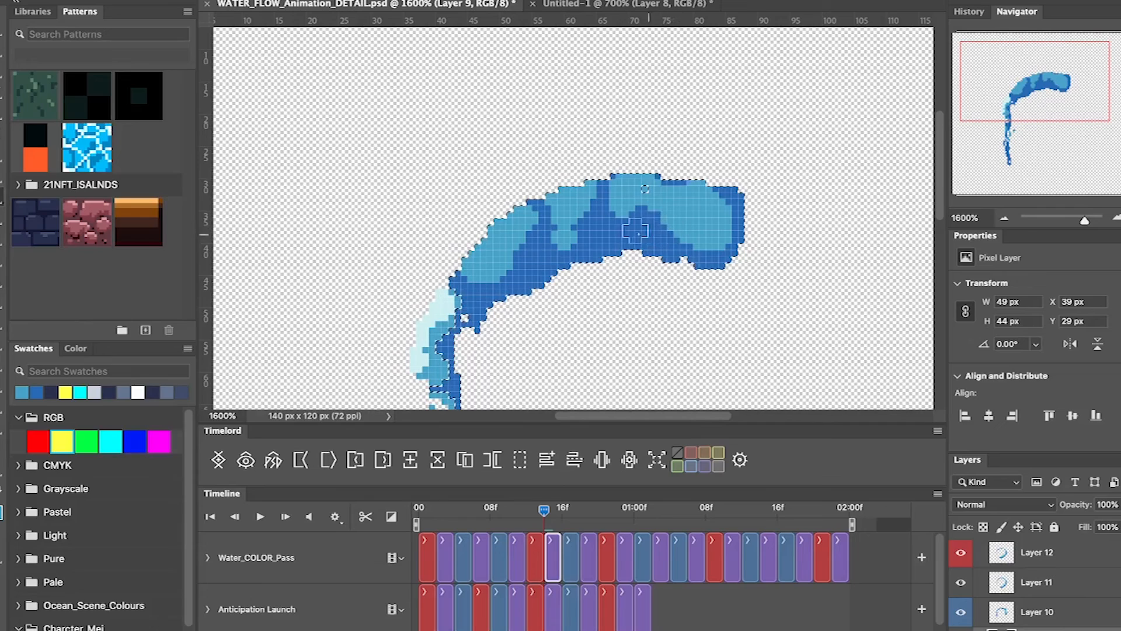
pyautogui.moveTo(509, 309); pyautogui.dragTo(595, 73)
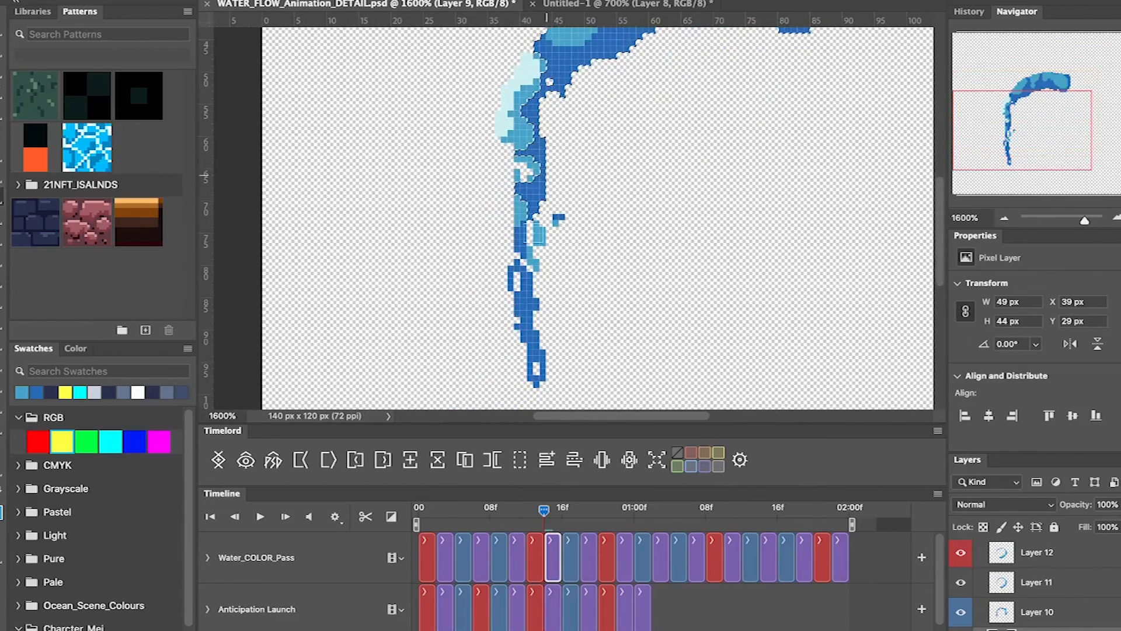
pyautogui.moveTo(520, 247); pyautogui.dragTo(415, 443)
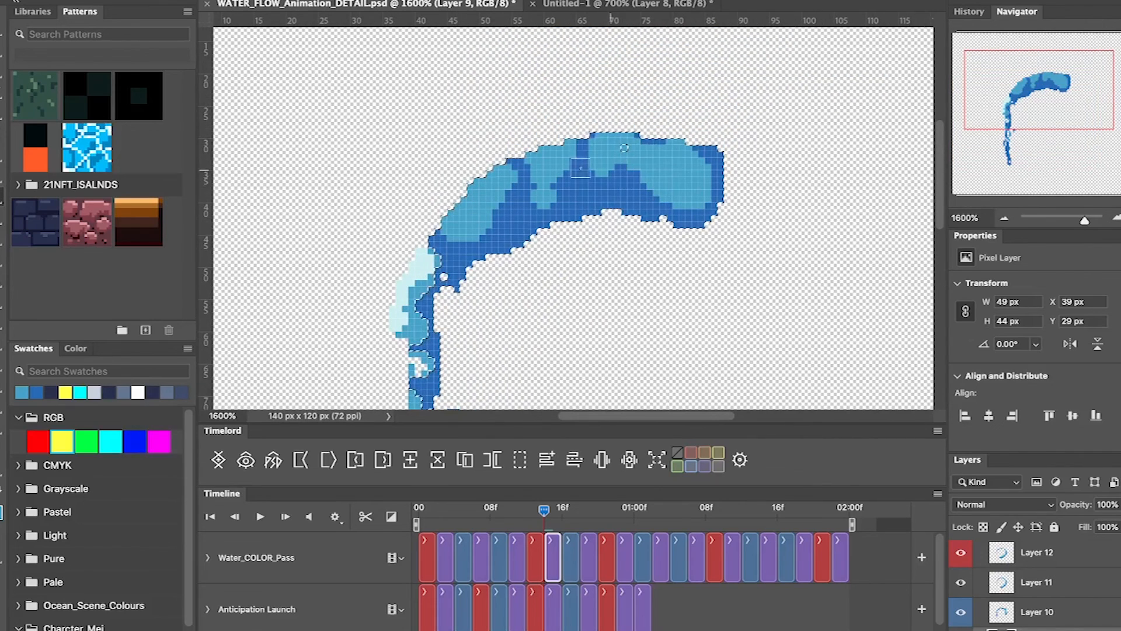
pyautogui.moveTo(642, 185); pyautogui.dragTo(658, 187)
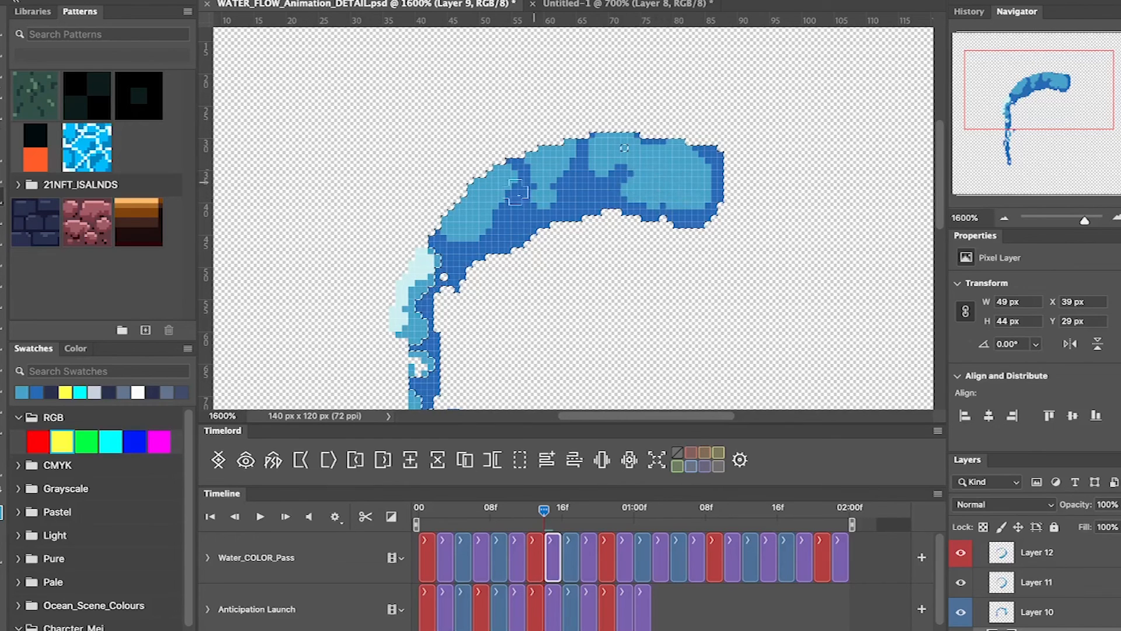
pyautogui.keyDown('alt'); pyautogui.click(426, 263); pyautogui.keyUp('alt')
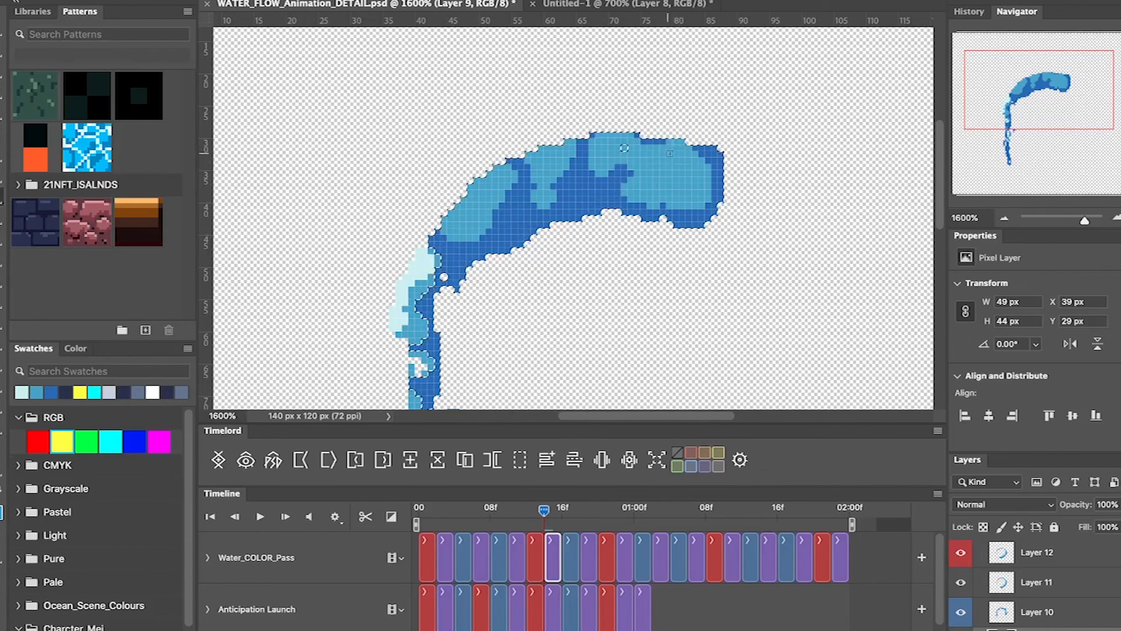
# - Try small pale-blue highlights on the mid-blue patches of the arc, and undo them all
pyautogui.moveTo(654, 153)
pyautogui.mouseDown()
pyautogui.moveTo(692, 174)
pyautogui.moveTo(677, 168)
pyautogui.mouseUp()
pyautogui.moveTo(562, 151); pyautogui.dragTo(546, 158)
pyautogui.moveTo(481, 192); pyautogui.dragTo(503, 175)
pyautogui.moveTo(456, 224); pyautogui.dragTo(469, 219)
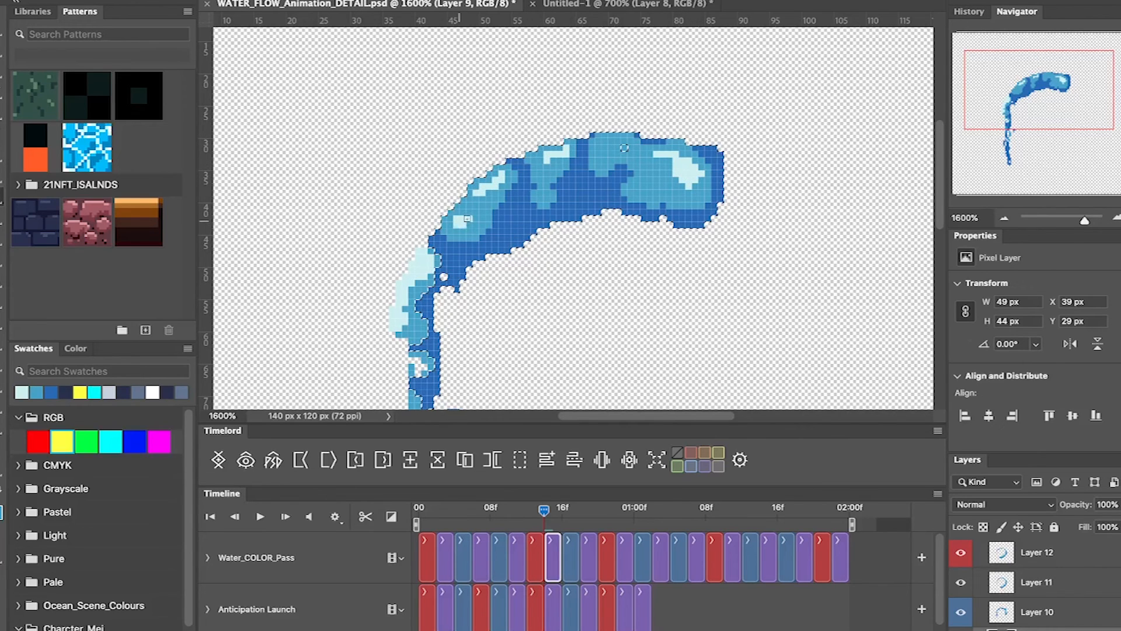
pyautogui.moveTo(625, 146); pyautogui.dragTo(607, 139)
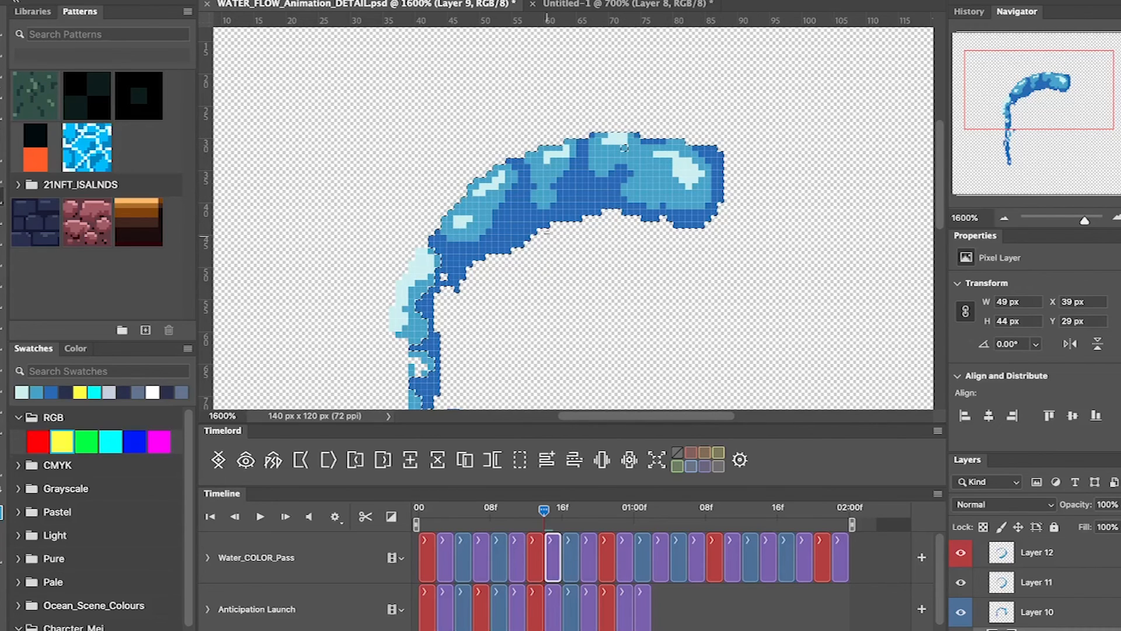
pyautogui.press('super+z')
pyautogui.press('super+z')
pyautogui.press('super+z')
pyautogui.press('super+z')
pyautogui.press('super+z')
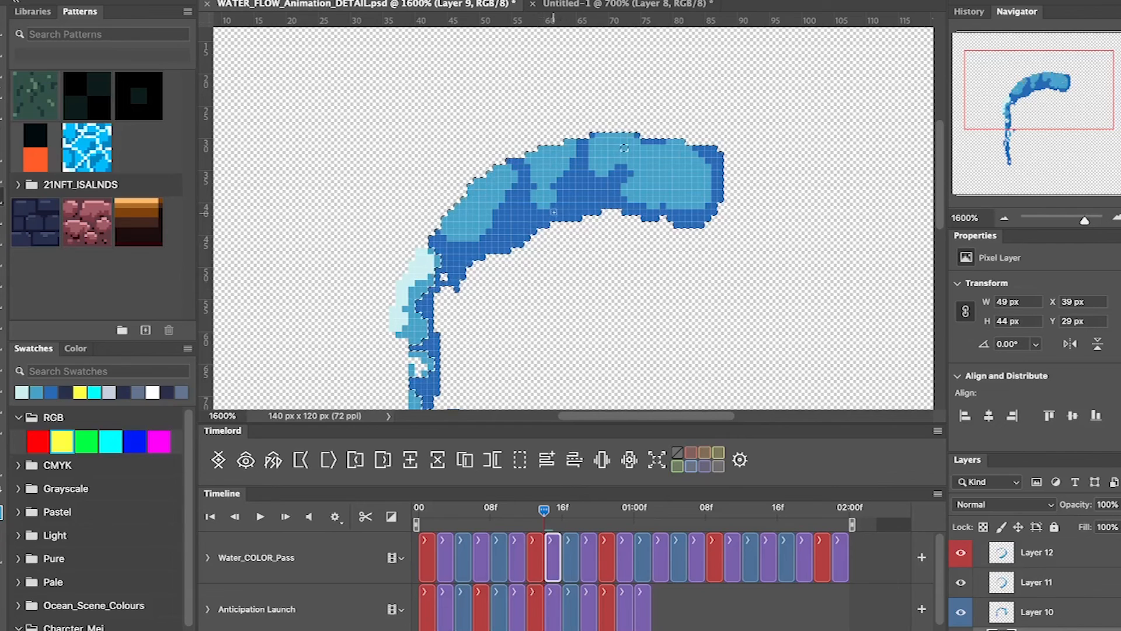
# - Paint broader pale-blue highlights along the light-facing upper edges of the mid-blue patches, save the document, and clear the selection
pyautogui.moveTo(460, 230)
pyautogui.mouseDown()
pyautogui.moveTo(449, 186)
pyautogui.moveTo(451, 196)
pyautogui.moveTo(483, 172)
pyautogui.moveTo(451, 198)
pyautogui.moveTo(518, 159)
pyautogui.moveTo(545, 162)
pyautogui.moveTo(538, 149)
pyautogui.moveTo(558, 139)
pyautogui.moveTo(614, 143)
pyautogui.moveTo(607, 129)
pyautogui.moveTo(636, 153)
pyautogui.moveTo(689, 169)
pyautogui.mouseUp()
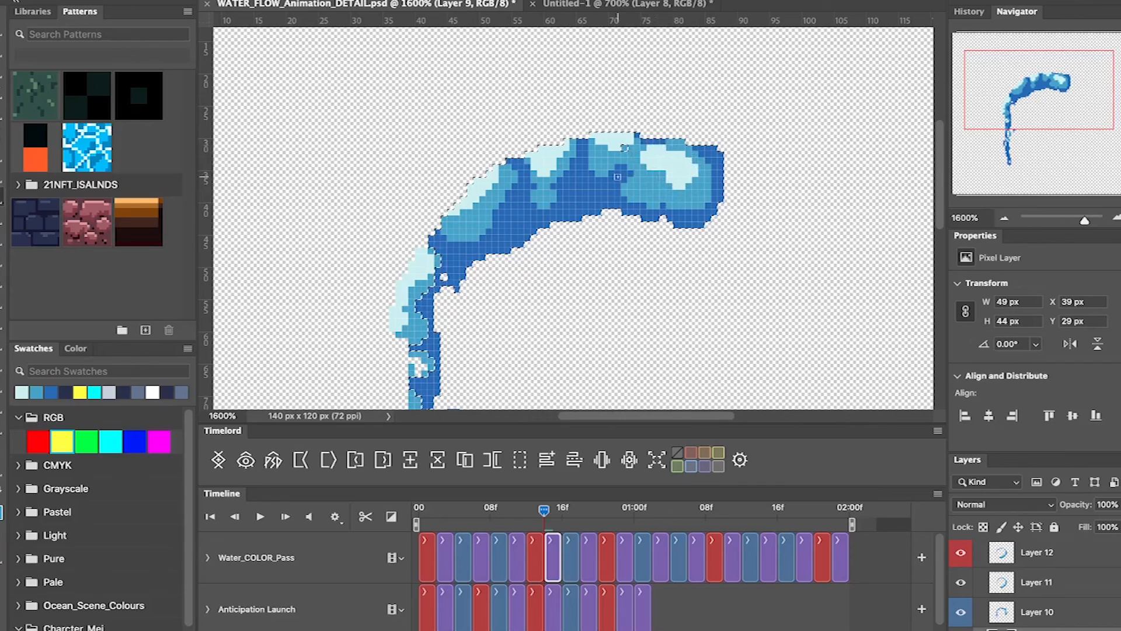
pyautogui.hotkey('ctrl', 's')
pyautogui.moveTo(587, 255); pyautogui.dragTo(591, 222)
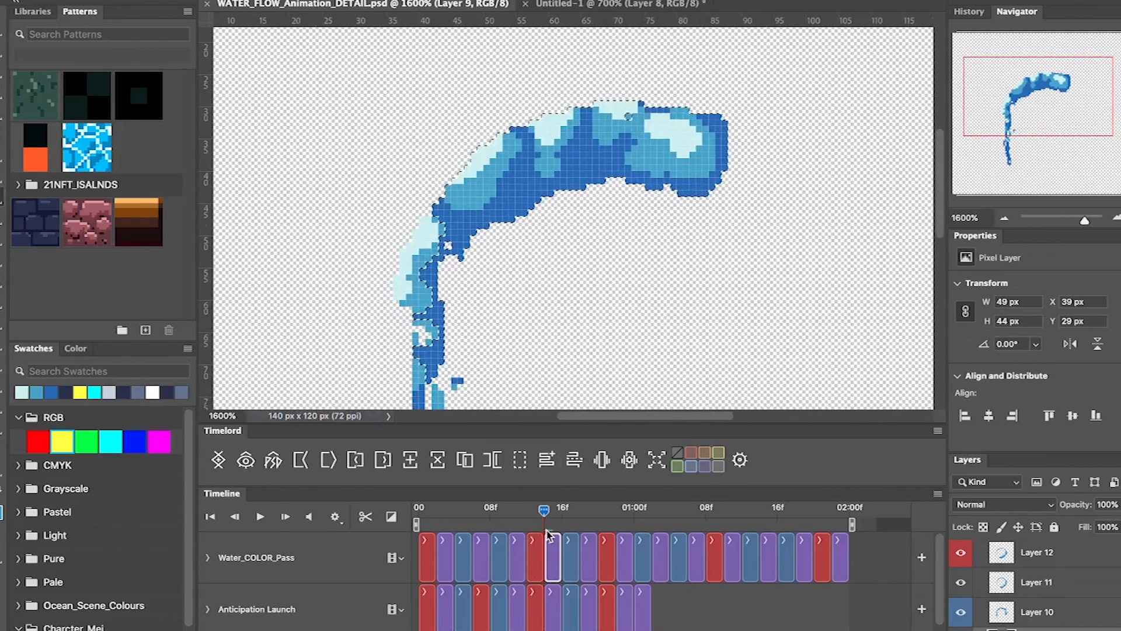
pyautogui.hotkey('ctrl', 'd')
# - Scrub through the animation from frame 11 to frame 33 to examine how the water's shading changes
pyautogui.moveTo(544, 510); pyautogui.dragTo(517, 513)
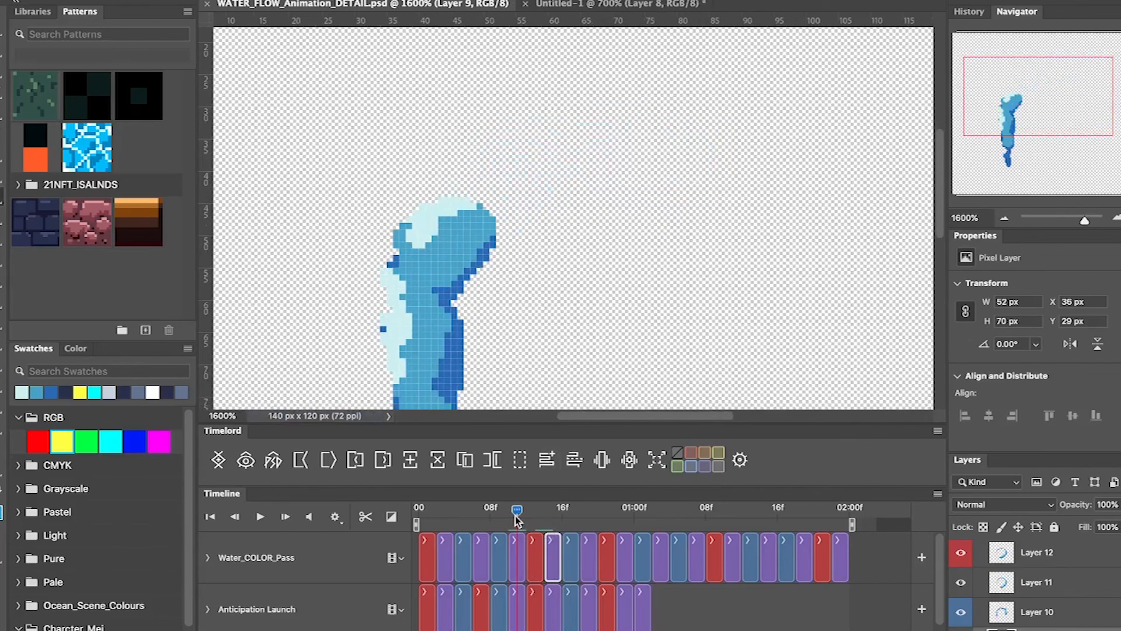
pyautogui.moveTo(552, 221); pyautogui.dragTo(633, 145)
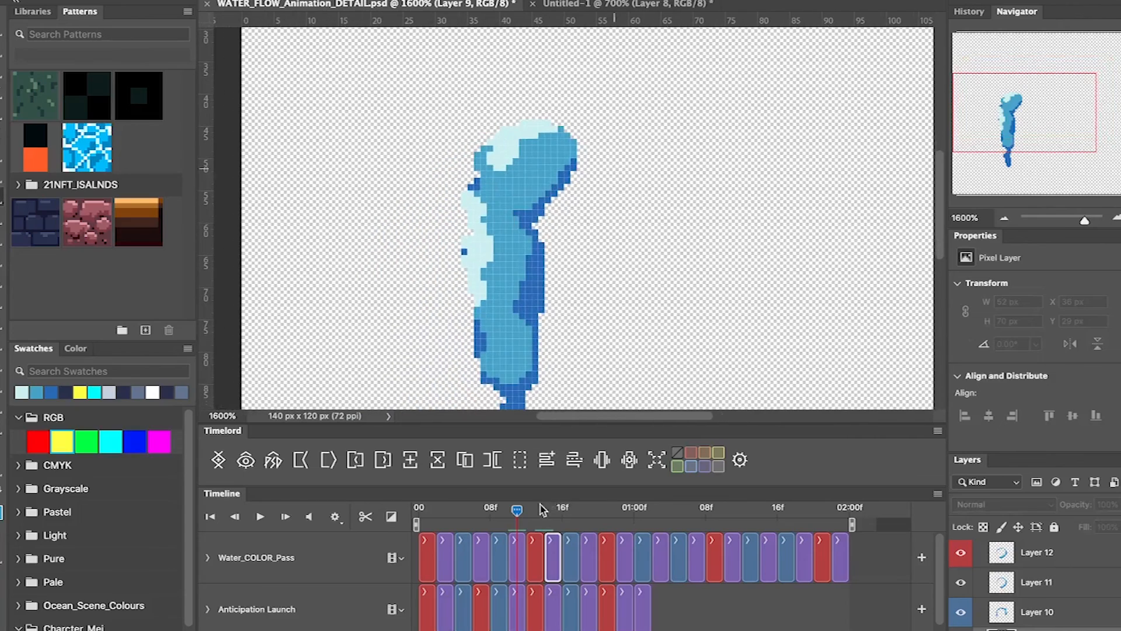
pyautogui.moveTo(542, 510); pyautogui.dragTo(650, 527)
pyautogui.moveTo(554, 318); pyautogui.dragTo(583, 238)
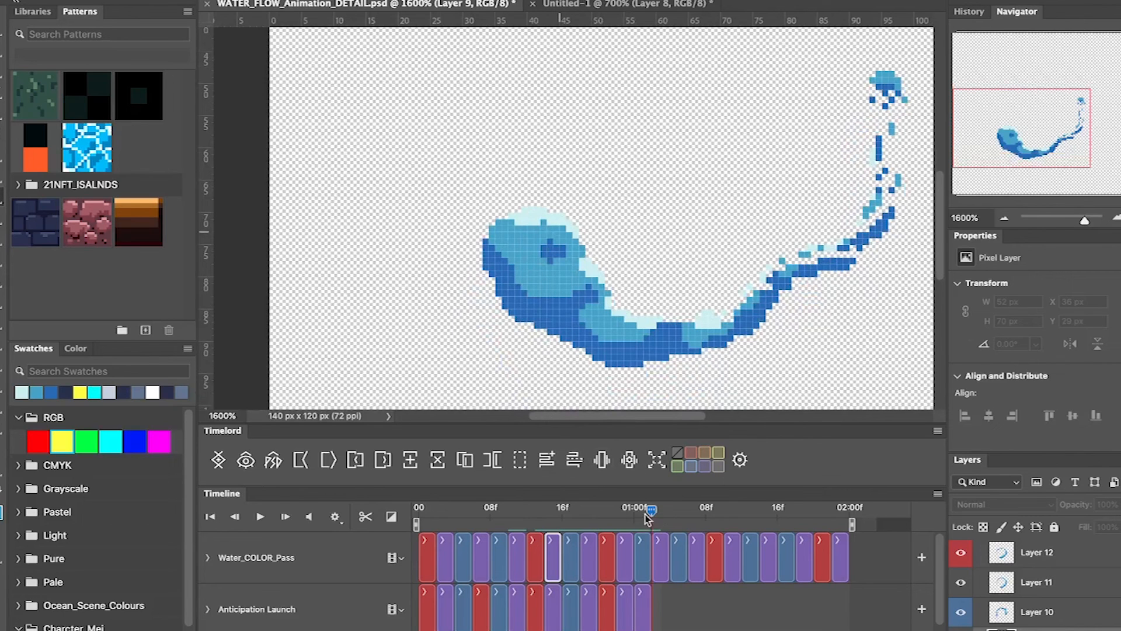
pyautogui.moveTo(660, 515); pyautogui.dragTo(715, 532)
pyautogui.hscroll(3, 646, 296)
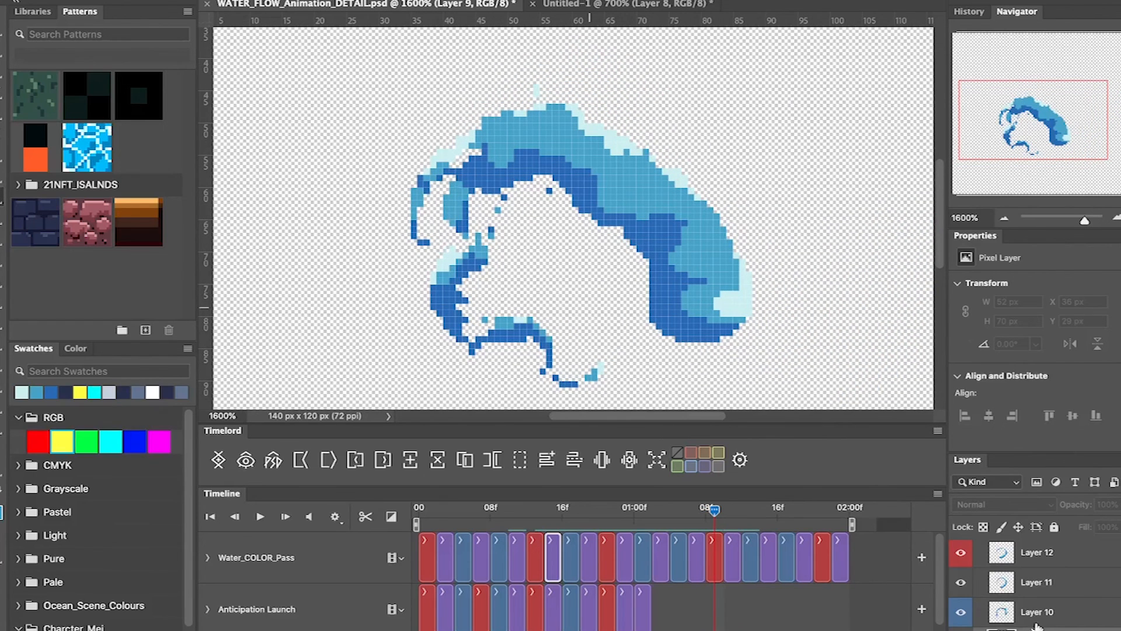
# - Select the red-labelled clip at frame 33 in the Water_COLOR_Pass group
pyautogui.scroll(5, 1023, 620)
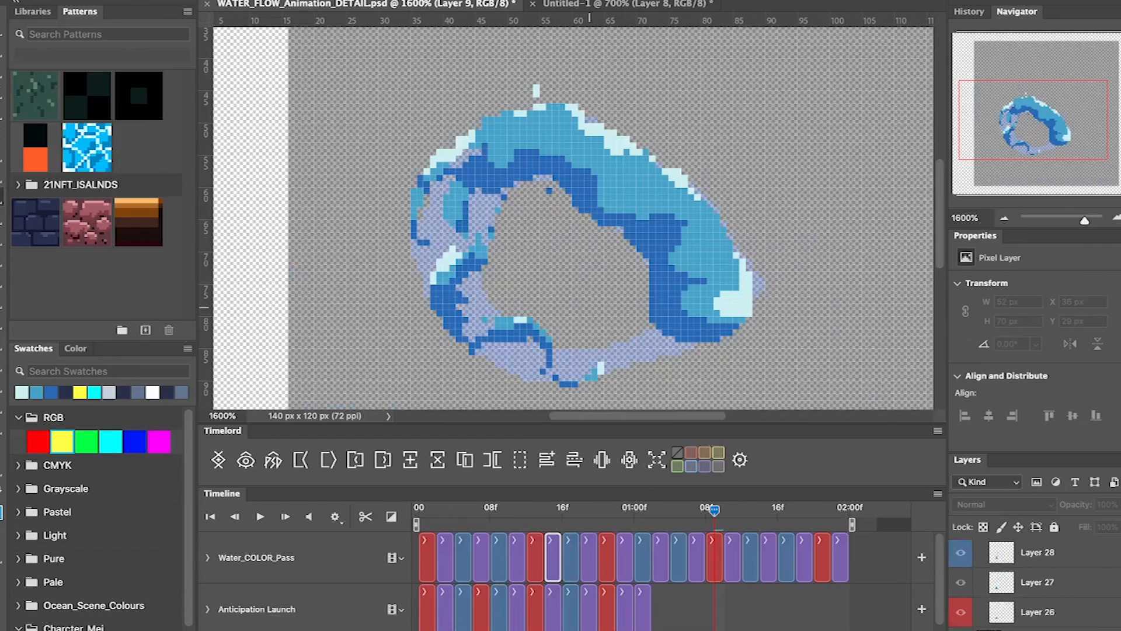
pyautogui.scroll(5, 998, 608)
pyautogui.scroll(5, 1031, 490)
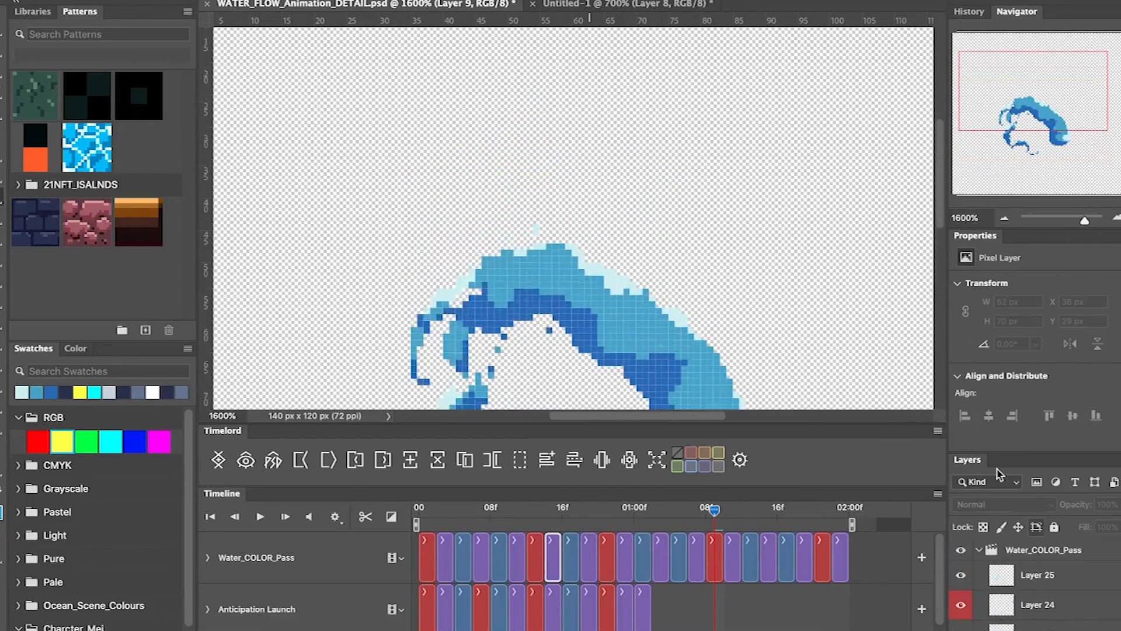
pyautogui.scroll(-5, 725, 296)
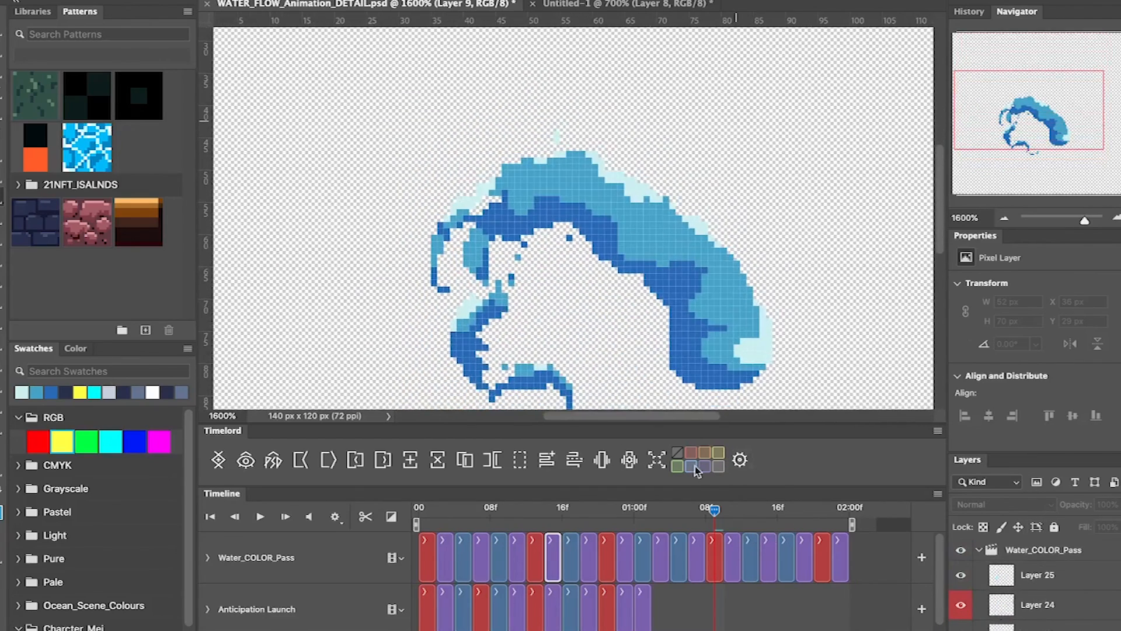
pyautogui.click(715, 564)
pyautogui.scroll(-3, 666, 325)
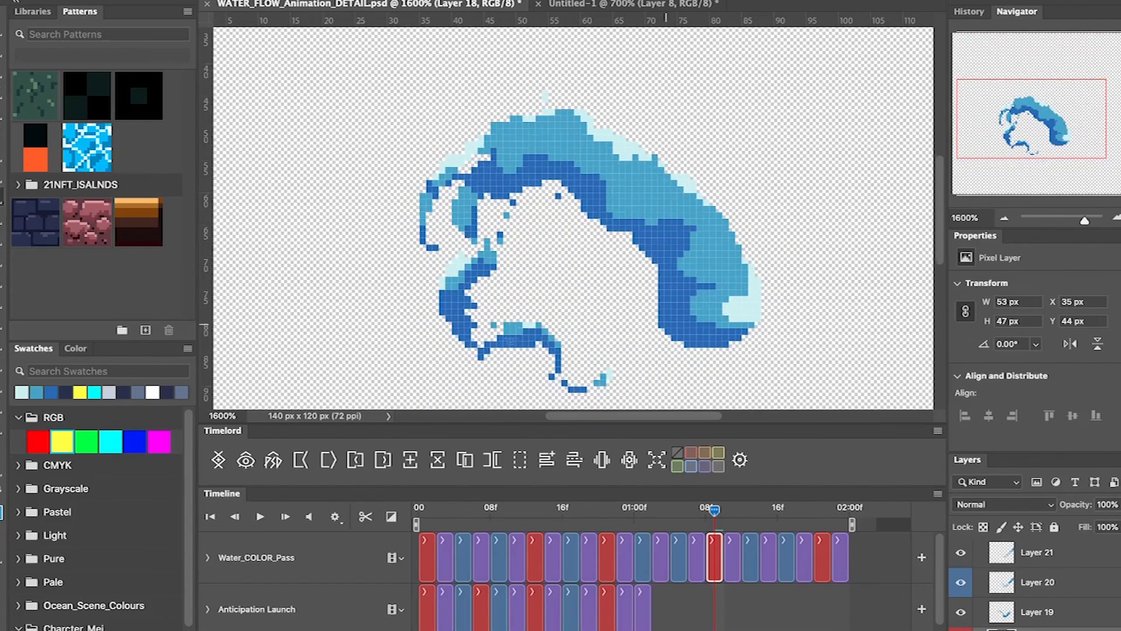
# - With the transparent area selected, paint pure-blue marks inside the water's curl, erase all but those at the lower tail's tip, and clear the selection
pyautogui.click(513, 272)
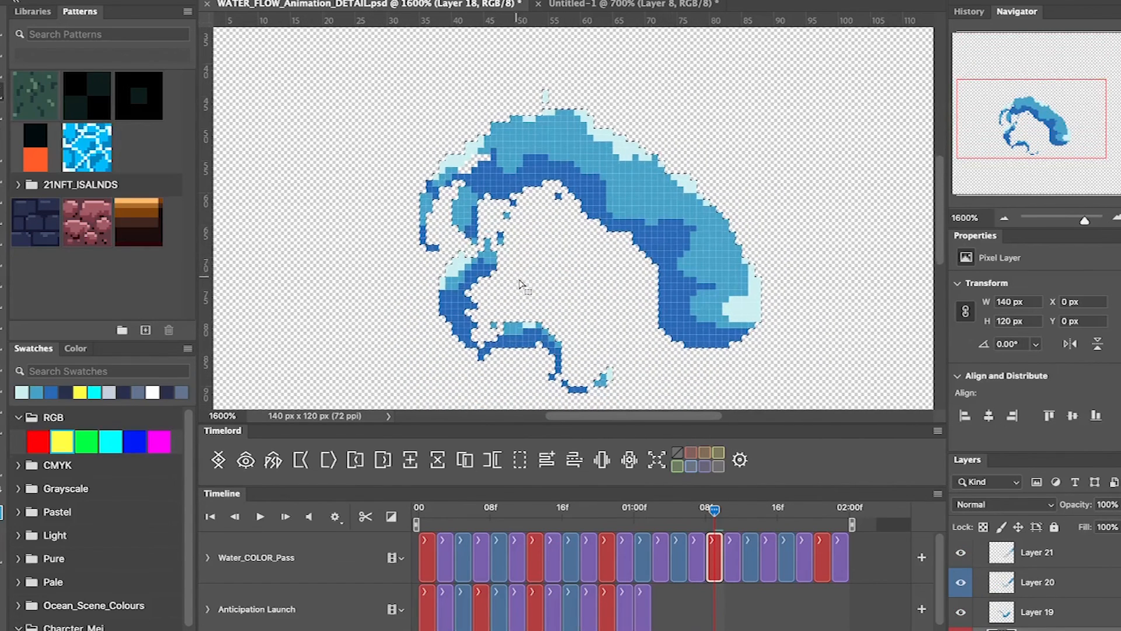
pyautogui.click(38, 442)
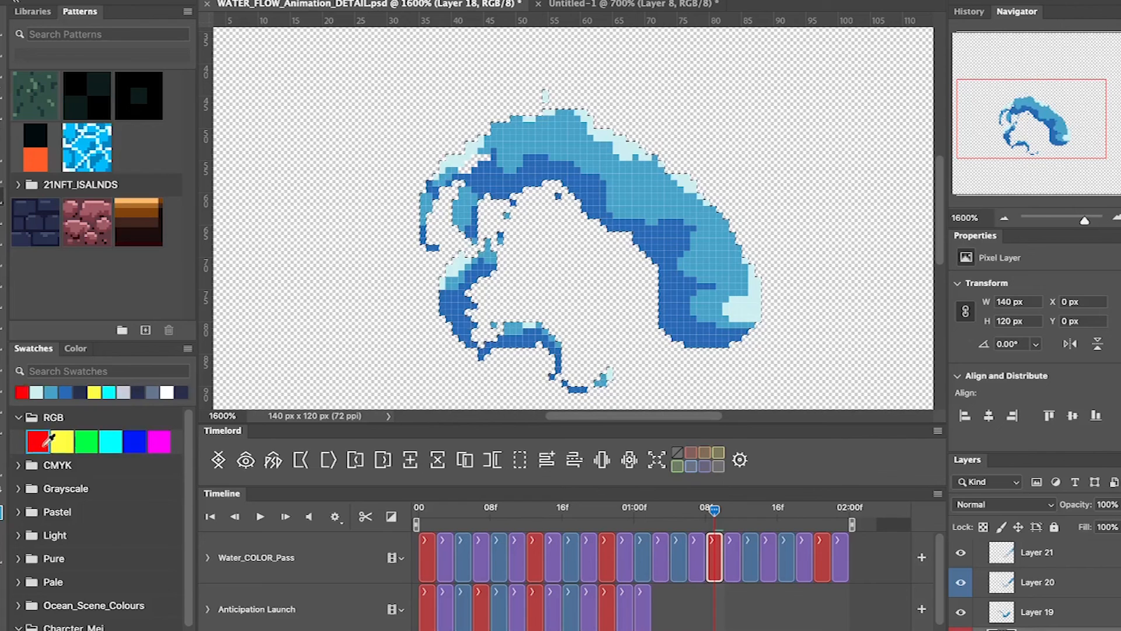
pyautogui.click(134, 441)
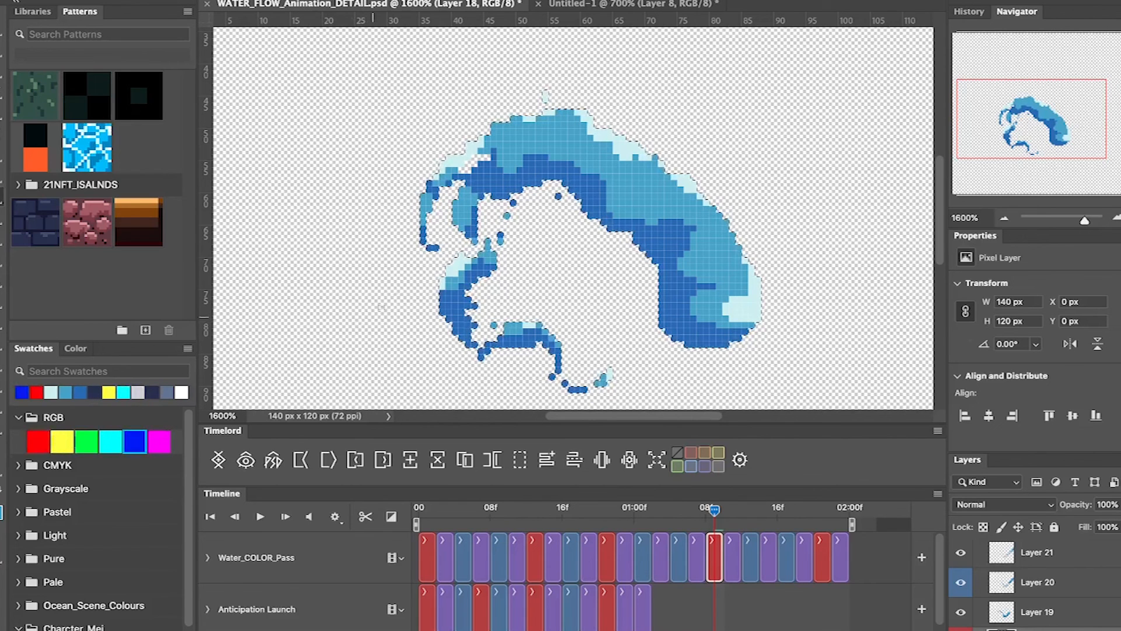
pyautogui.moveTo(458, 207)
pyautogui.mouseDown()
pyautogui.moveTo(480, 206)
pyautogui.moveTo(435, 260)
pyautogui.moveTo(480, 295)
pyautogui.moveTo(468, 332)
pyautogui.moveTo(529, 356)
pyautogui.moveTo(540, 330)
pyautogui.moveTo(584, 391)
pyautogui.moveTo(616, 381)
pyautogui.moveTo(615, 366)
pyautogui.moveTo(593, 371)
pyautogui.mouseUp()
pyautogui.press('e')
pyautogui.moveTo(411, 273)
pyautogui.mouseDown()
pyautogui.moveTo(446, 195)
pyautogui.moveTo(497, 225)
pyautogui.moveTo(476, 301)
pyautogui.moveTo(447, 343)
pyautogui.moveTo(503, 344)
pyautogui.moveTo(589, 386)
pyautogui.moveTo(606, 339)
pyautogui.mouseUp()
pyautogui.hotkey('ctrl', 'd')
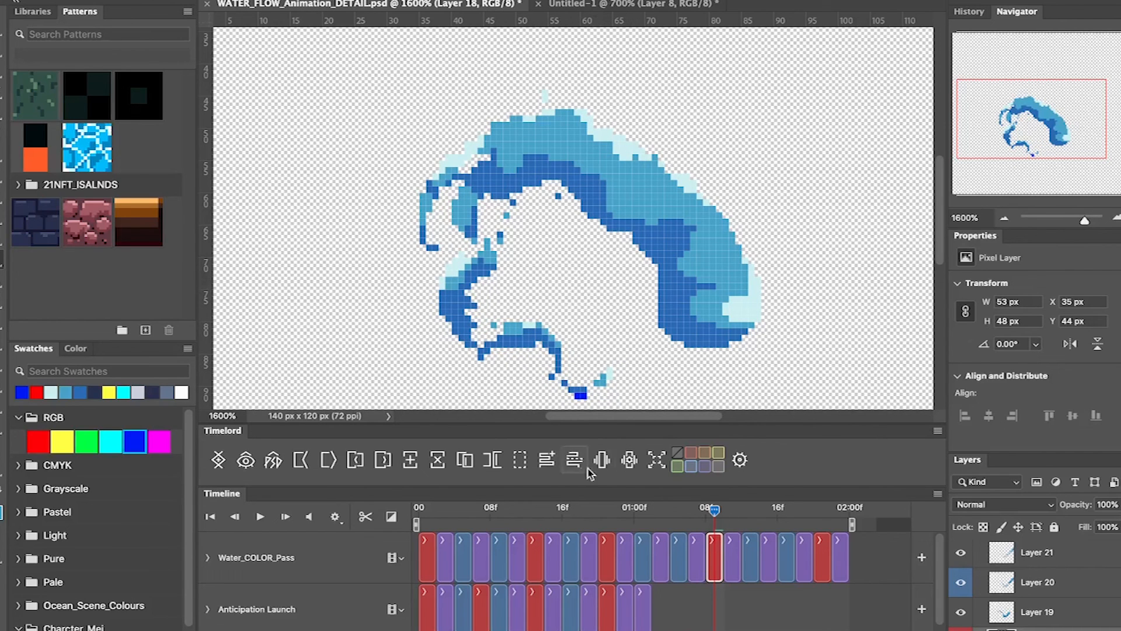
# - Turn on onion skinning and step from frame 33 to frame 41 to compare how the water's shapes break up between neighbouring frames
pyautogui.click(613, 460)
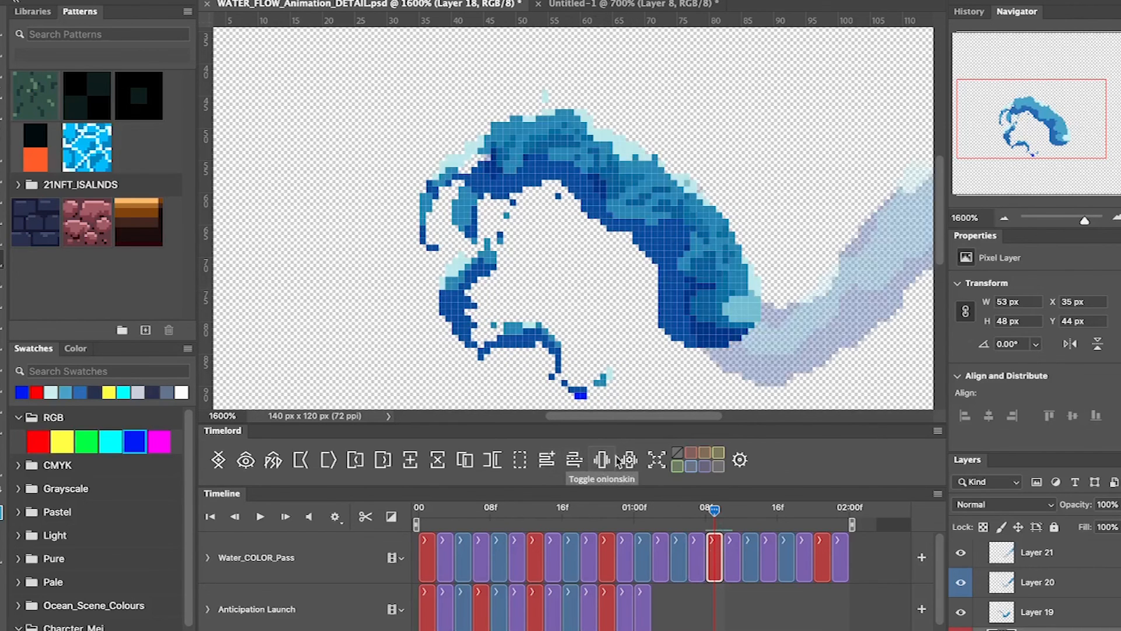
pyautogui.click(721, 510)
pyautogui.moveTo(587, 325); pyautogui.dragTo(535, 316)
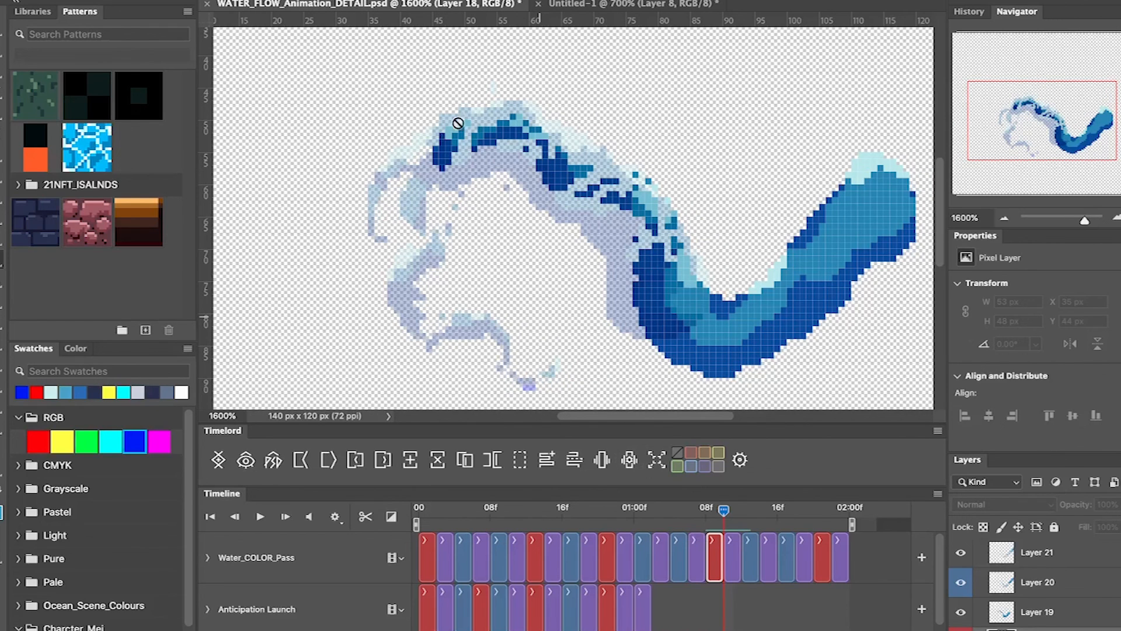
pyautogui.click(732, 512)
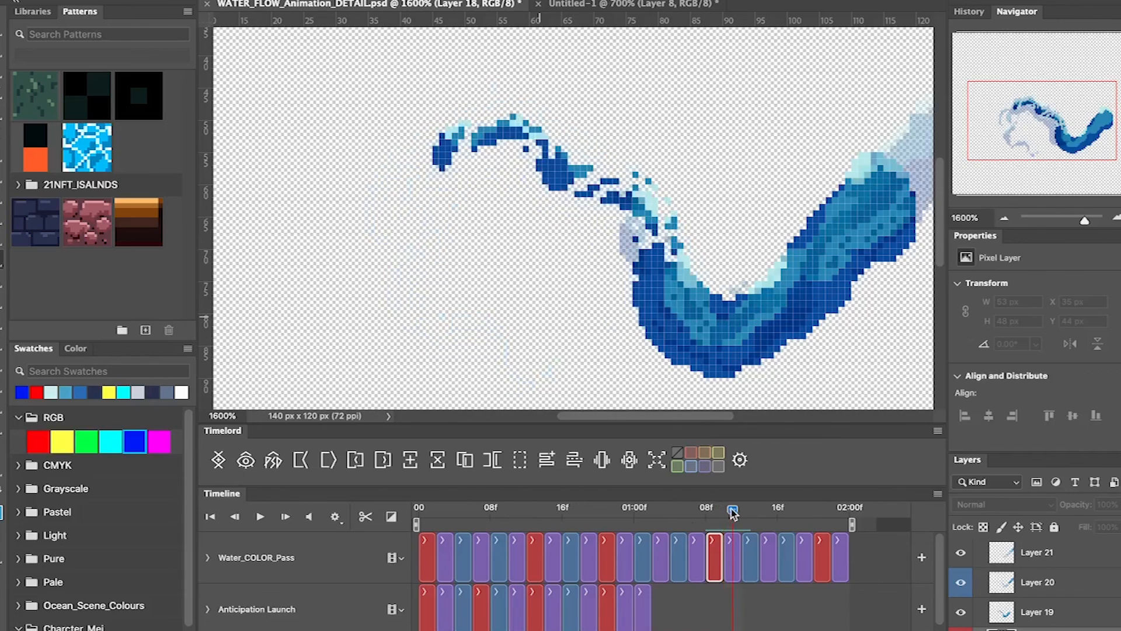
pyautogui.hscroll(2, 763, 243)
pyautogui.click(750, 512)
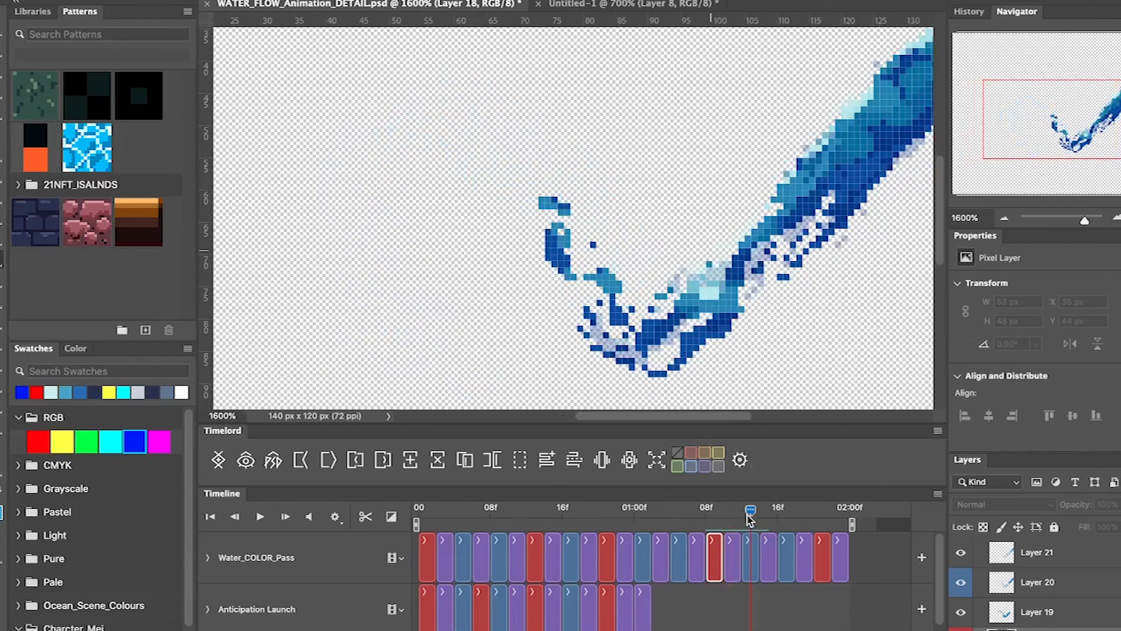
pyautogui.moveTo(746, 272); pyautogui.dragTo(705, 286)
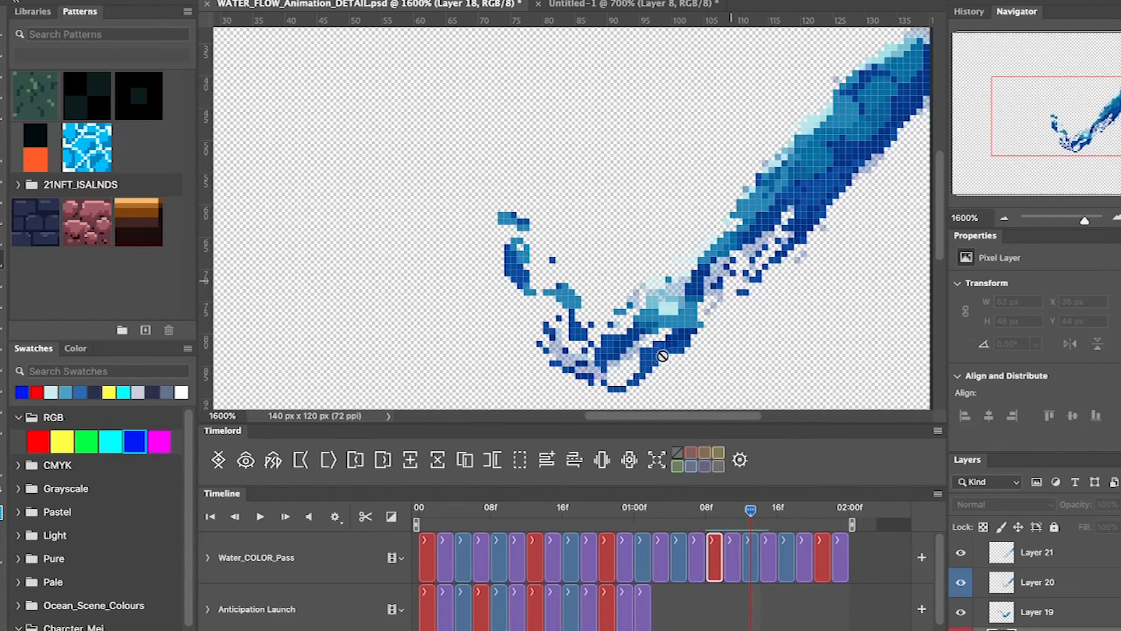
pyautogui.click(766, 513)
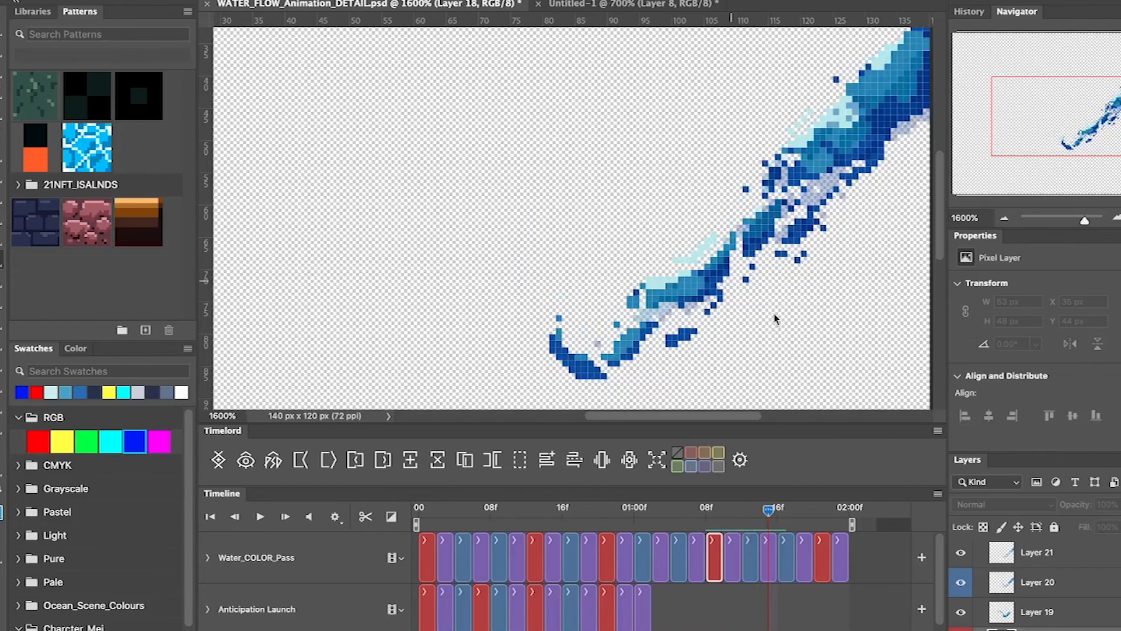
pyautogui.click(788, 515)
# - Scrub back to frame 16 and forward to frame 27 to examine the trailing splashes against the onion-skinned neighbouring frames
pyautogui.moveTo(809, 517); pyautogui.dragTo(563, 520)
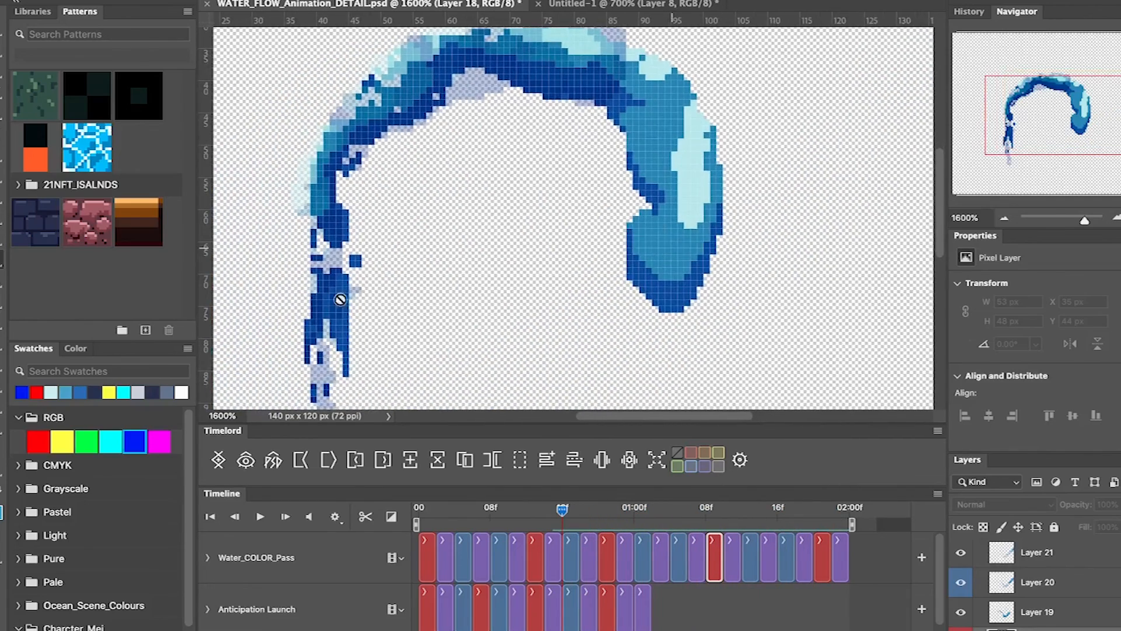
pyautogui.moveTo(349, 331)
pyautogui.mouseDown()
pyautogui.moveTo(366, 345)
pyautogui.moveTo(351, 352)
pyautogui.mouseUp()
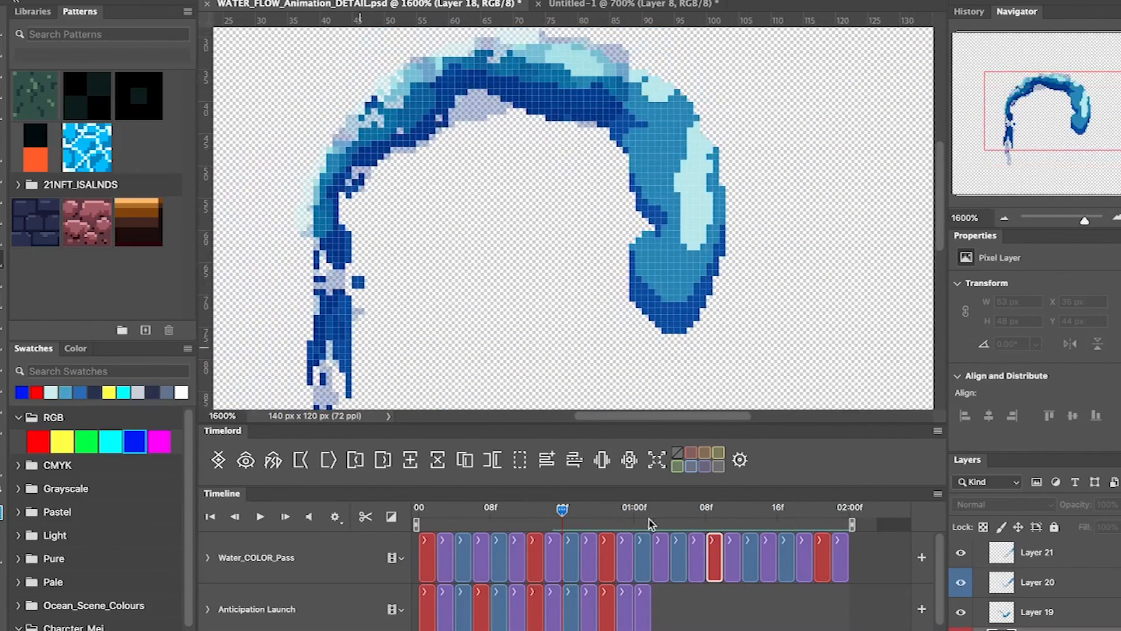
pyautogui.moveTo(566, 515); pyautogui.dragTo(589, 512)
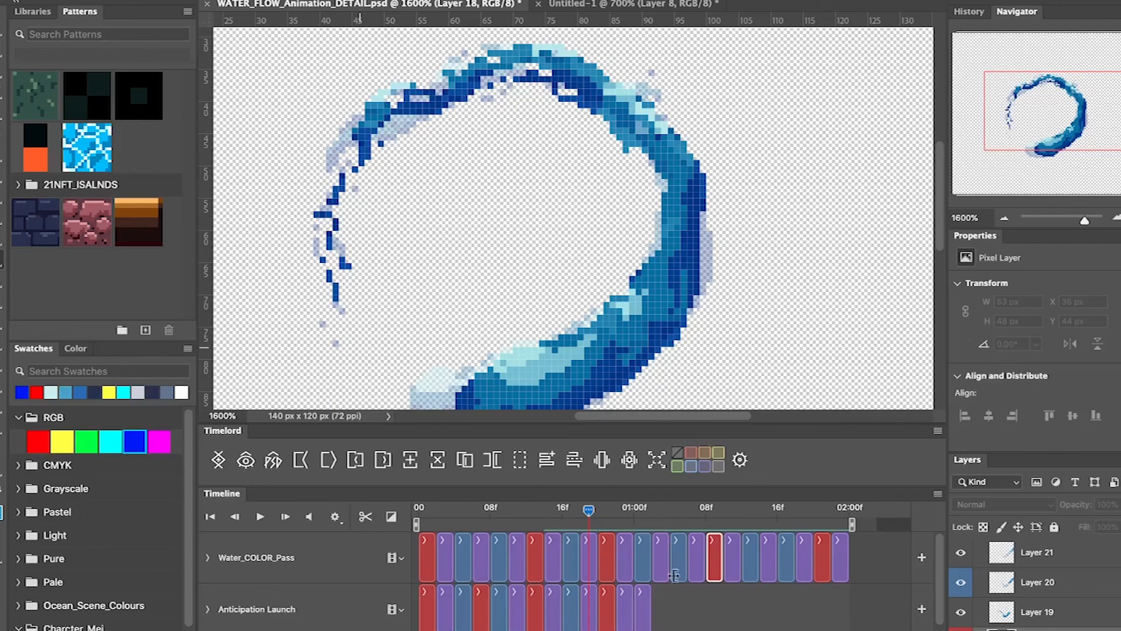
pyautogui.click(606, 516)
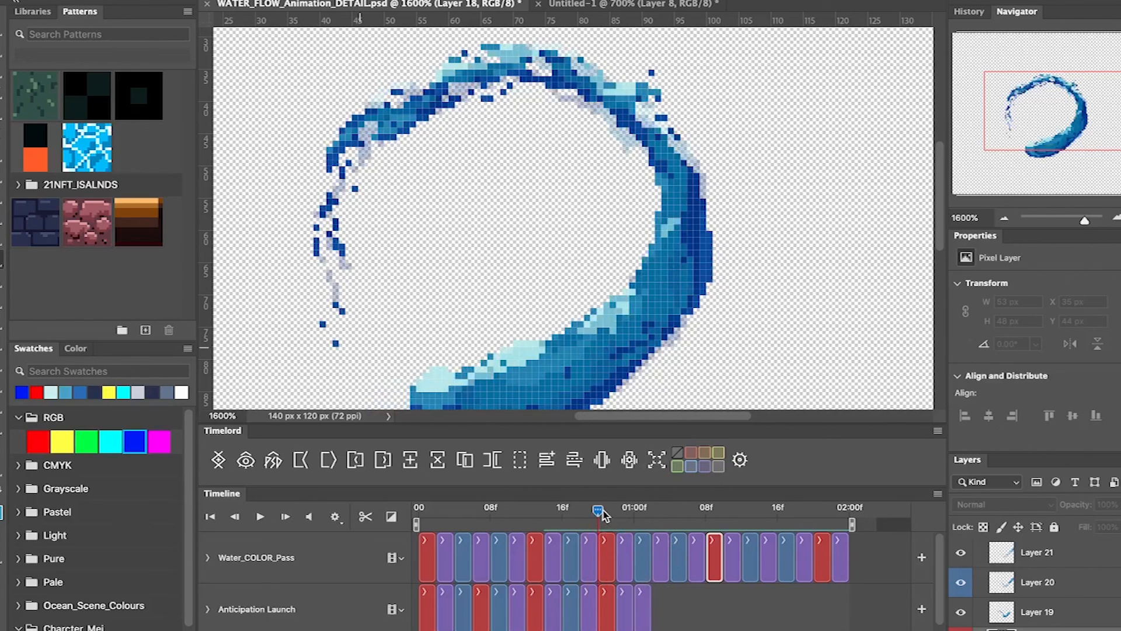
pyautogui.click(605, 515)
pyautogui.click(620, 515)
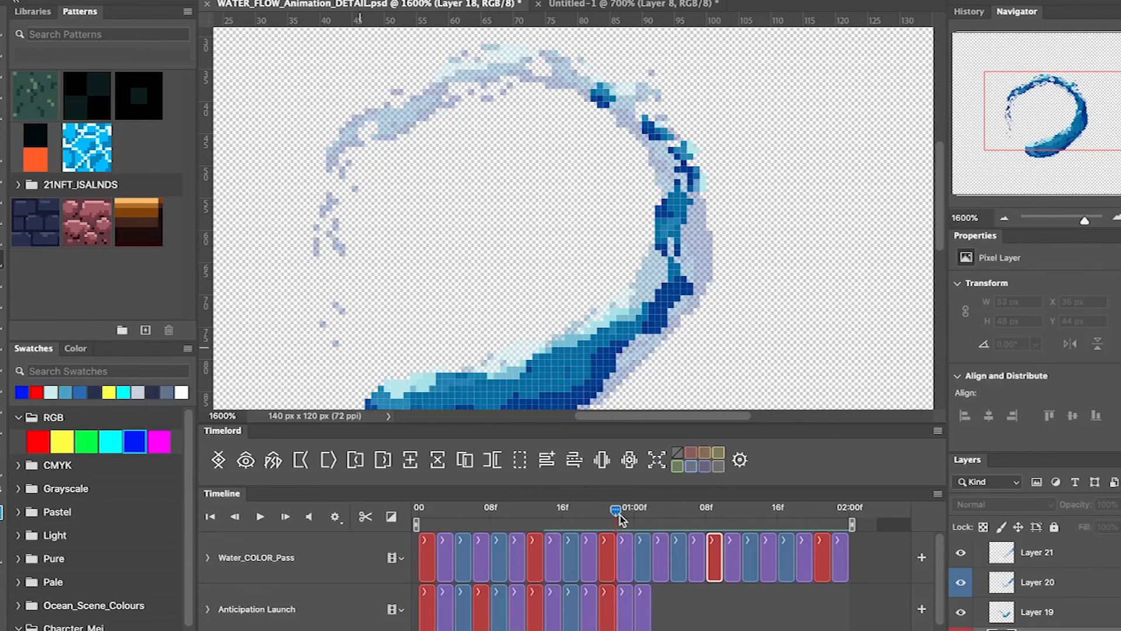
pyautogui.moveTo(628, 202); pyautogui.dragTo(620, 190)
pyautogui.moveTo(624, 520); pyautogui.dragTo(662, 538)
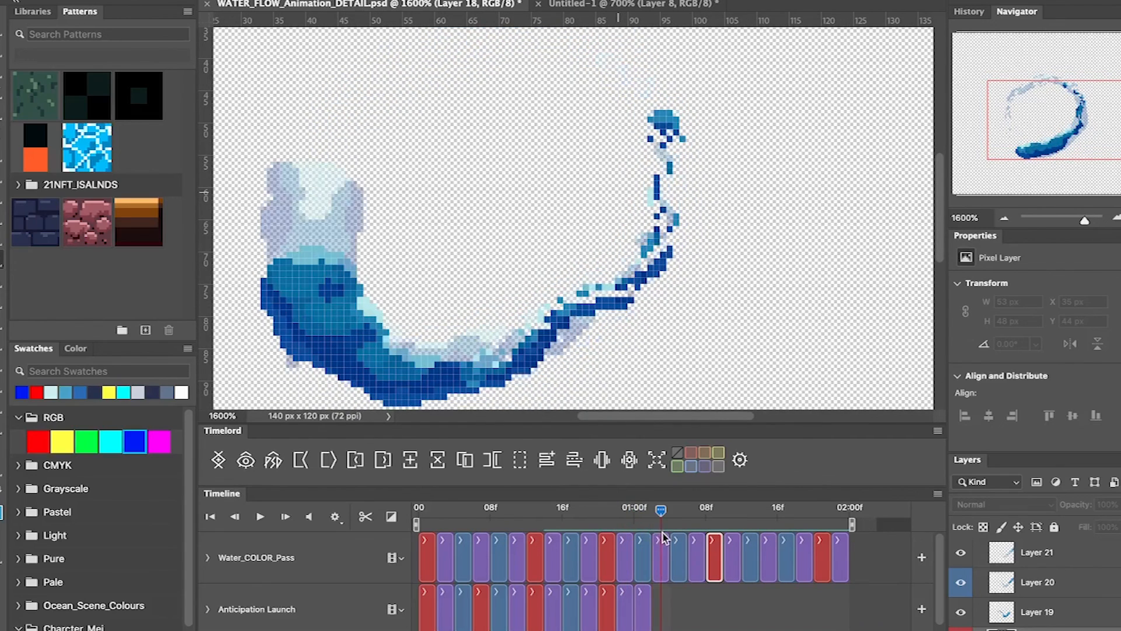
# - Turn off onion skinning and step through the frames from 27 to 32 to review the tail's break-up in plain colour
pyautogui.click(603, 460)
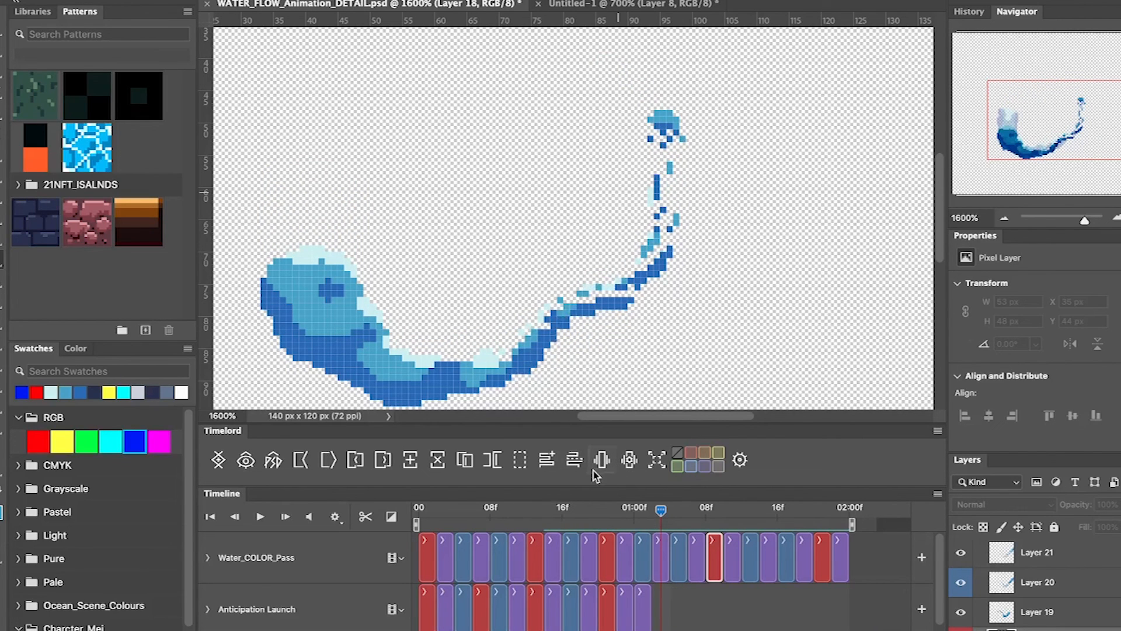
pyautogui.press('Right')
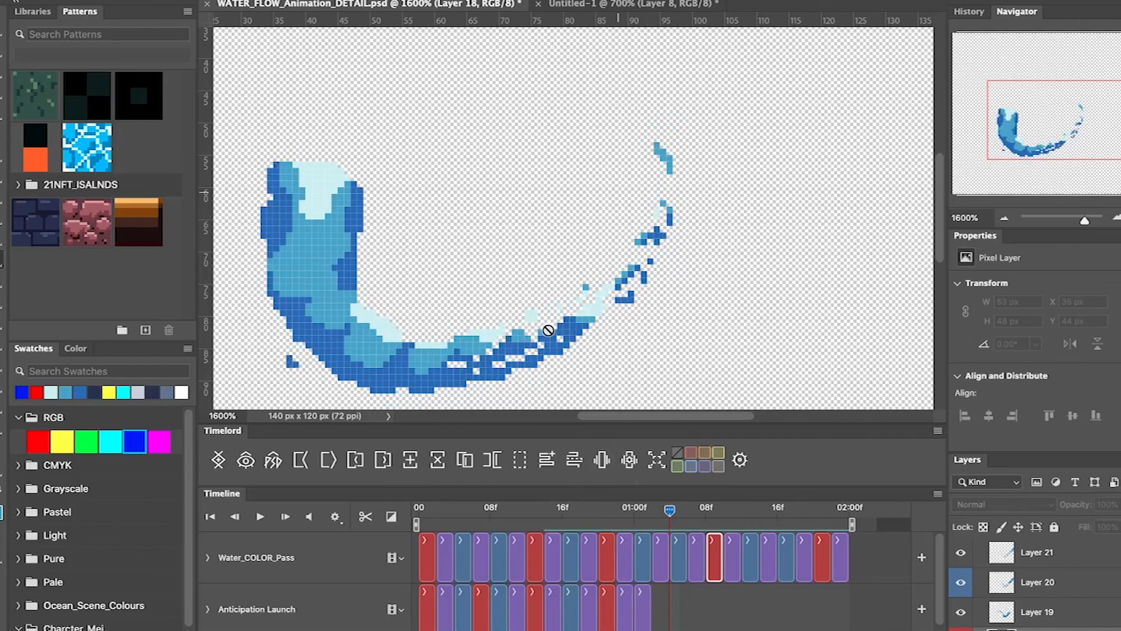
pyautogui.press('Right')
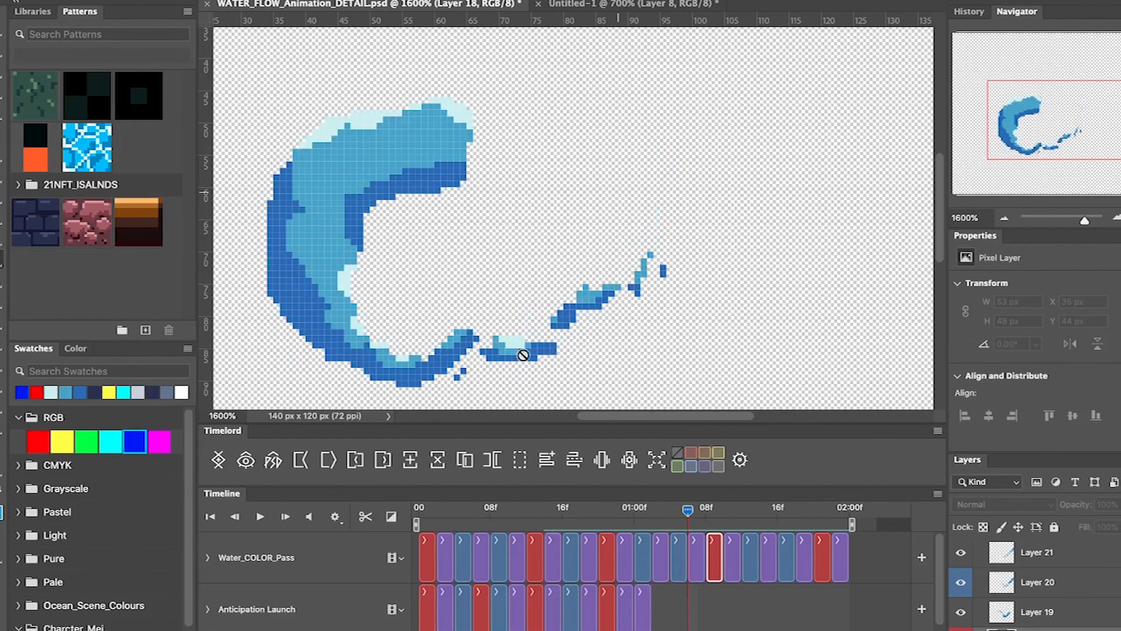
pyautogui.press('Right')
pyautogui.press('Left')
pyautogui.press('Right')
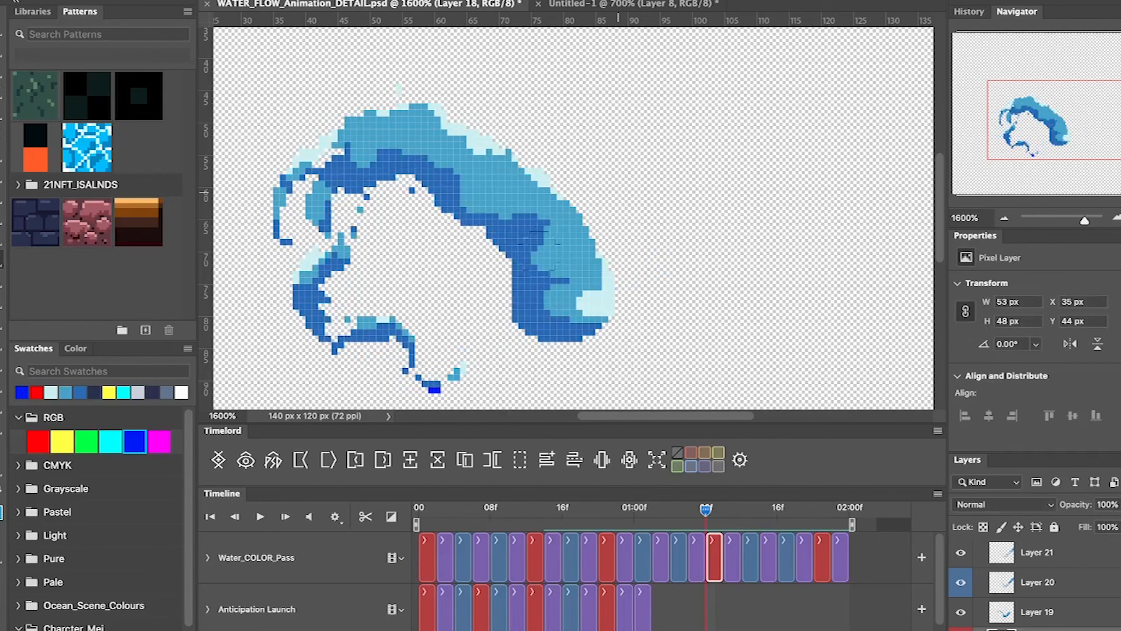
# - Save the document and play back the animation with the whole canvas in view
pyautogui.hotkey('ctrl', 's')
pyautogui.hotkey('ctrl', '-')
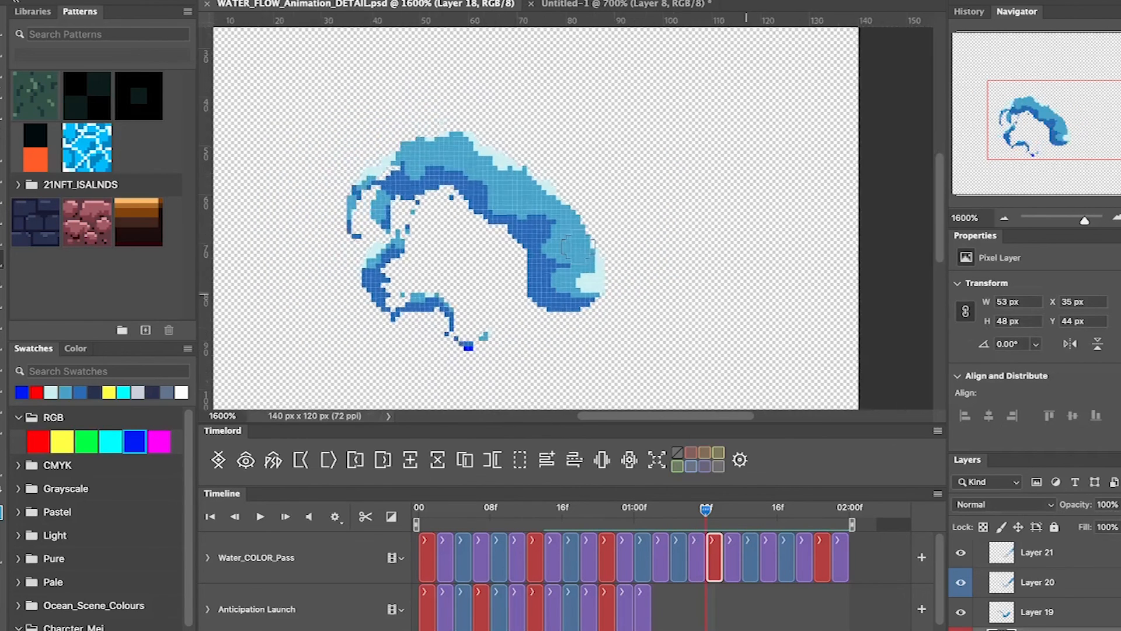
pyautogui.press('space')
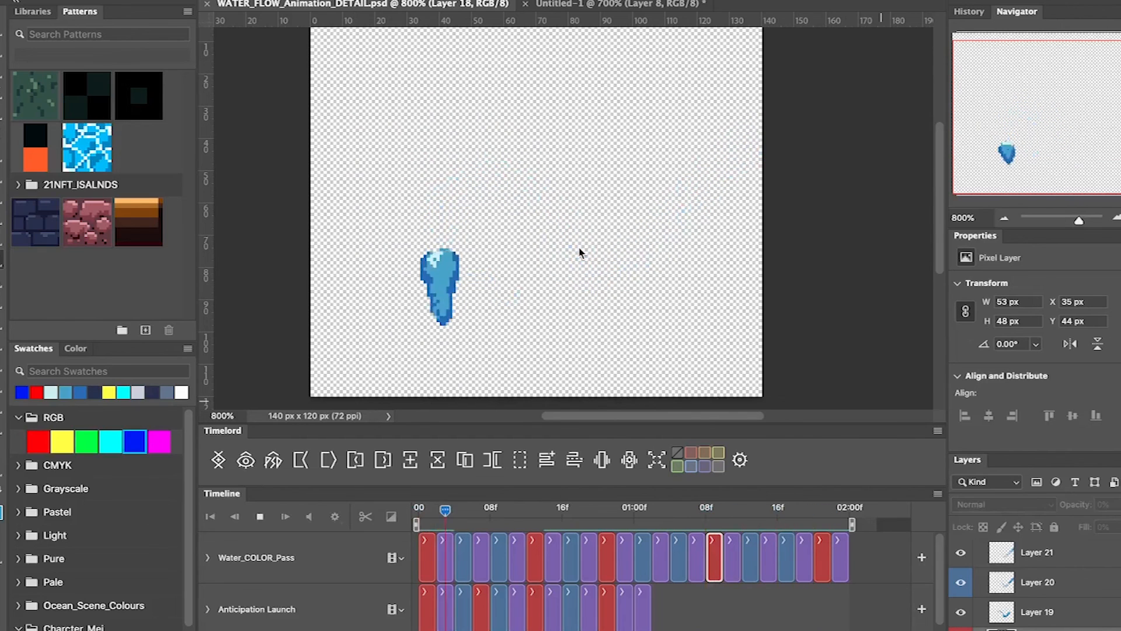